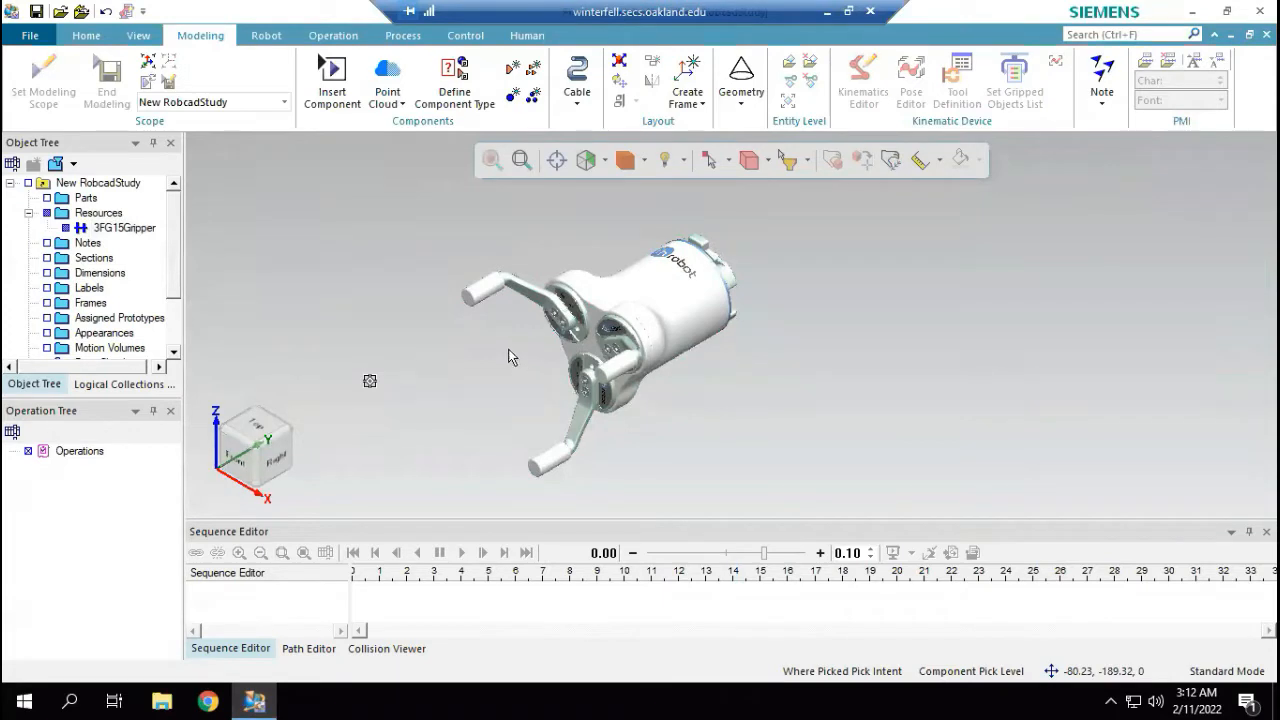
Step: Switch to Chrome, search Google for youtube and open the YouTube site from the results
middle_click_drag(525, 346, 491, 383)
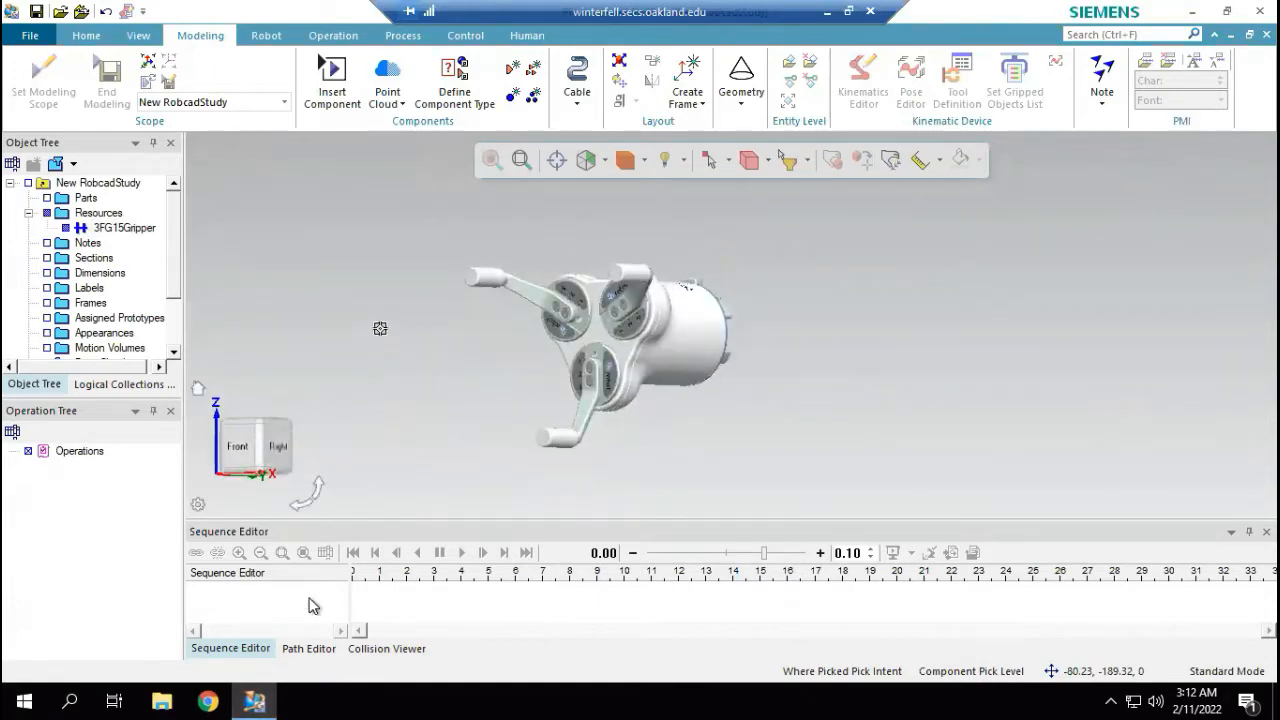
left_click(207, 702)
left_click(1041, 58)
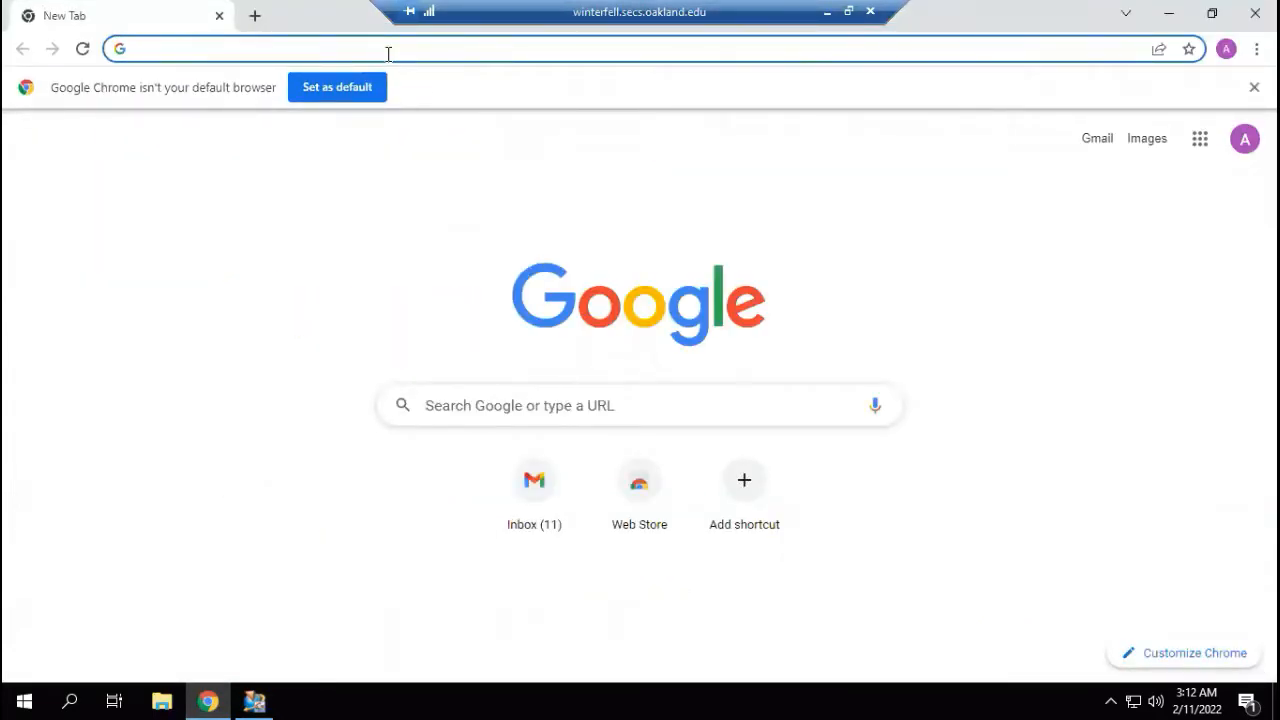
type("you")
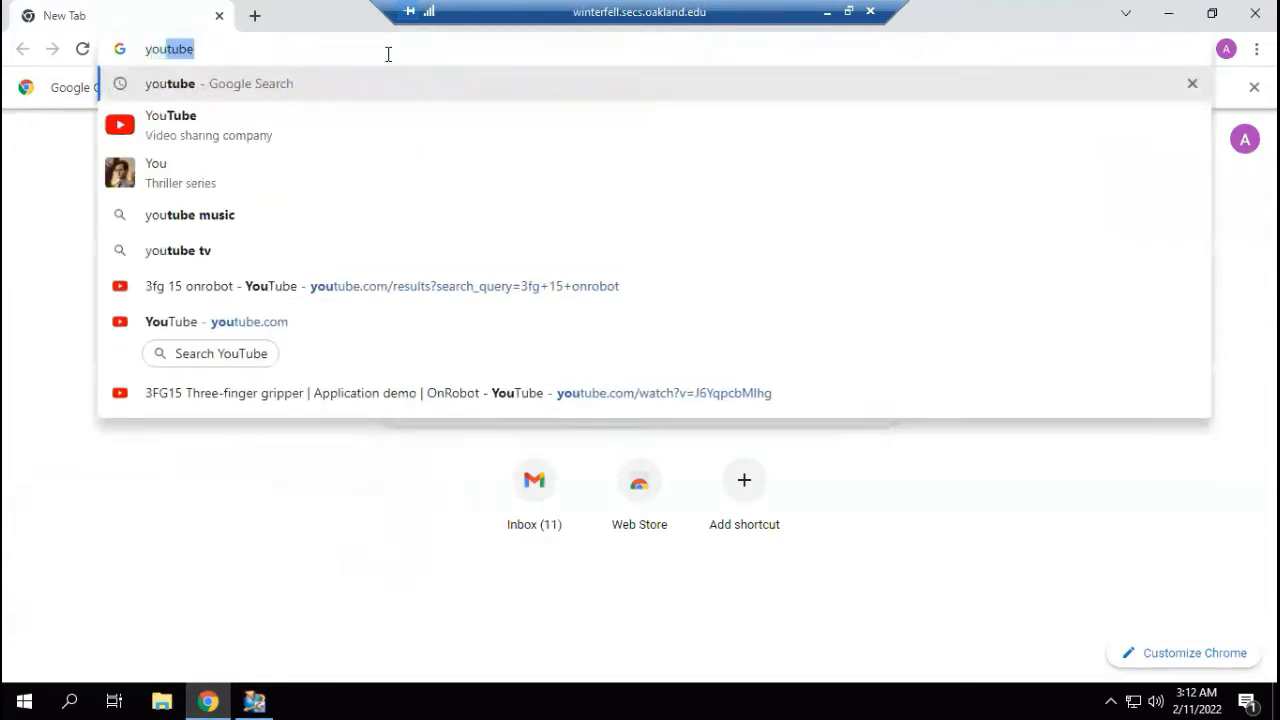
key("Return")
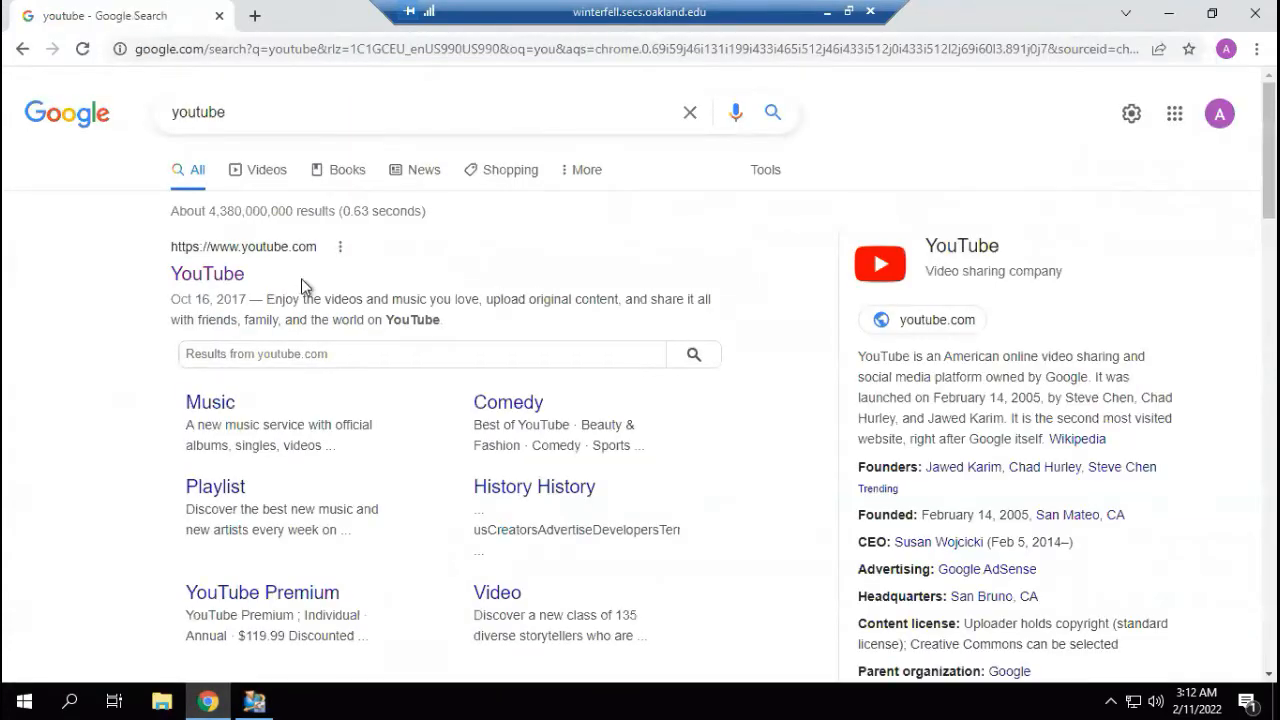
left_click(236, 283)
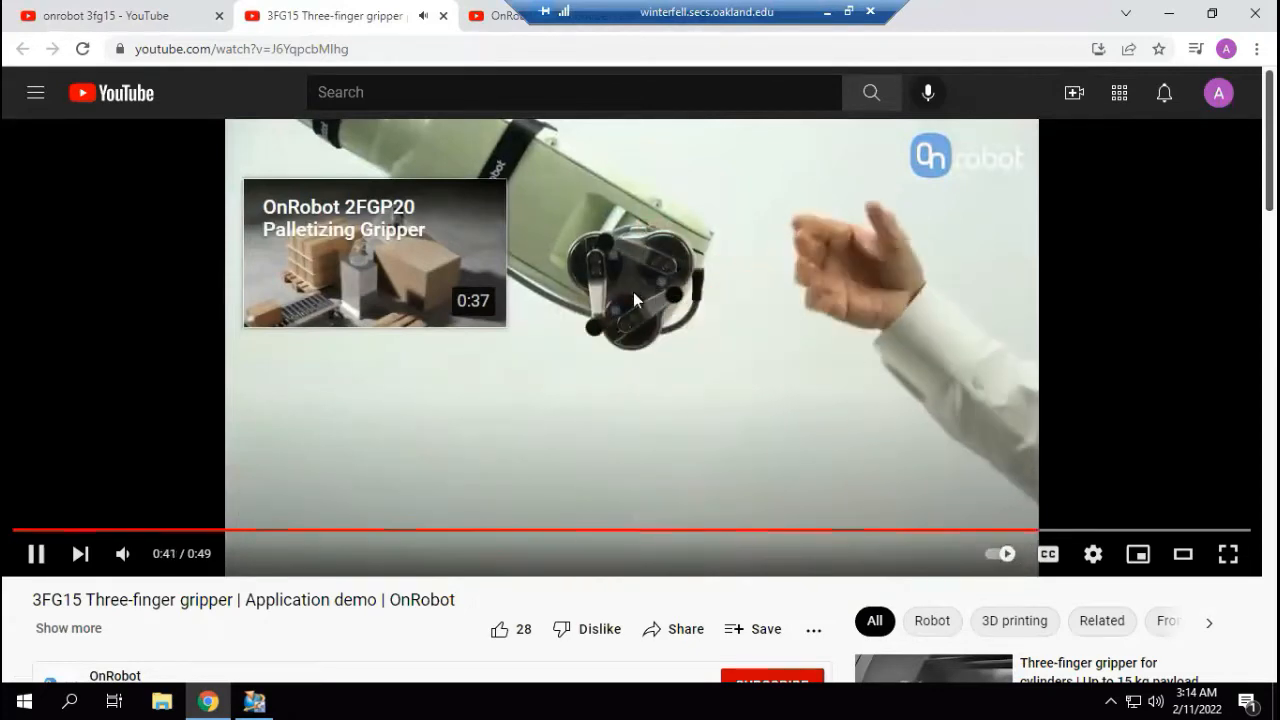
Step: Watch the OnRobot 3FG15 Gripper (Vietnamese) video, adjusting the volume and skipping ahead, and pause it
key("ctrl+Tab")
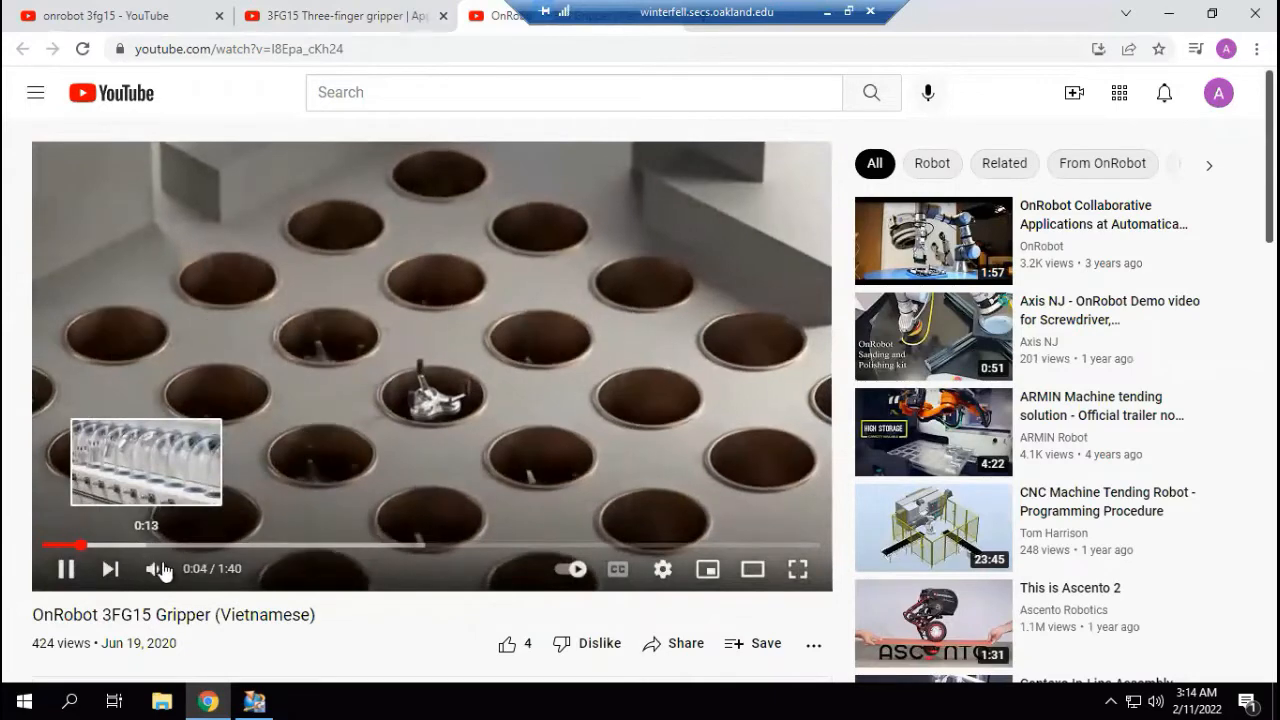
mouse_move(165, 570)
mouse_move(192, 570)
left_mouse_down()
mouse_move(206, 572)
mouse_move(192, 569)
left_mouse_up()
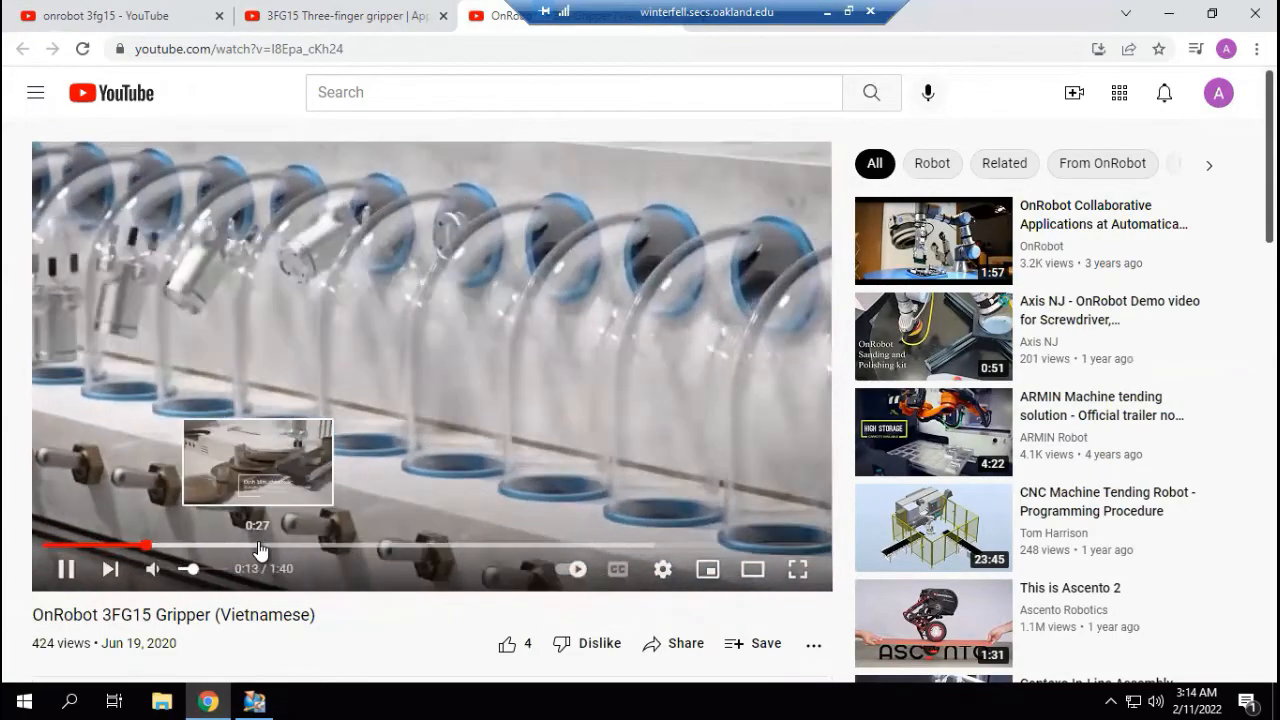
left_click_drag(259, 549, 396, 547)
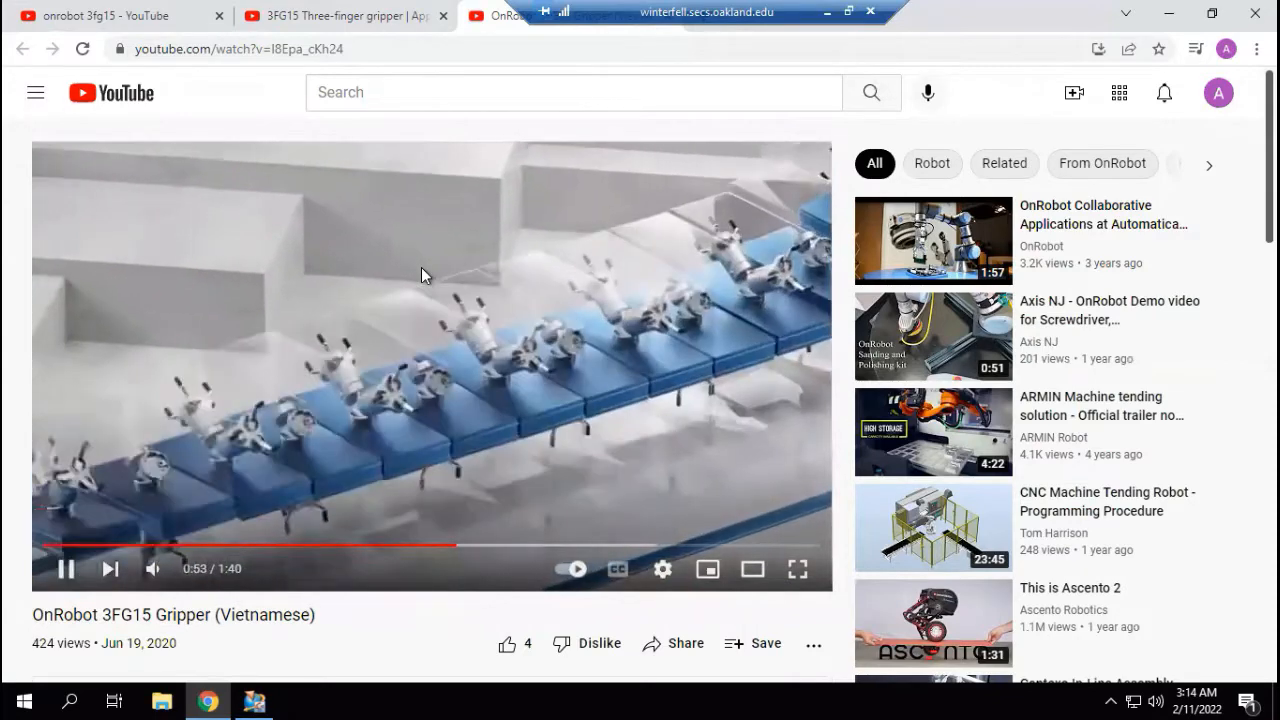
left_click(421, 267)
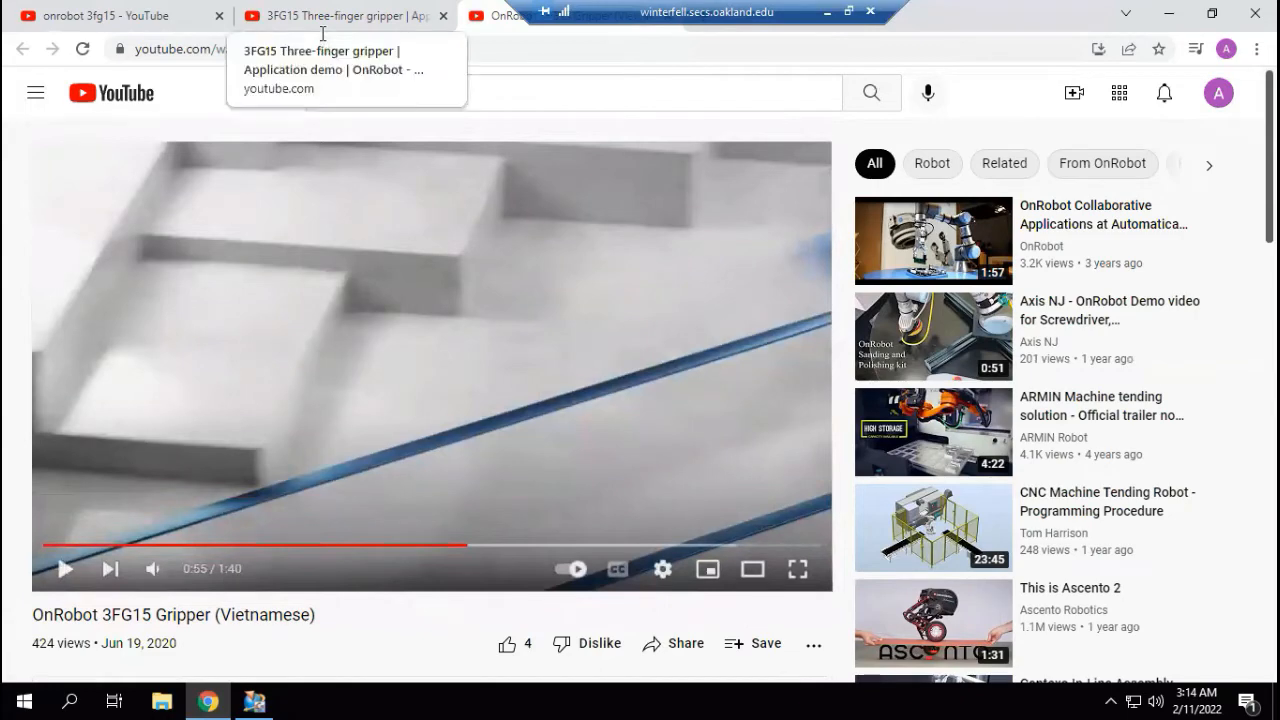
Step: Open the Downloads page of the OnRobot website and select the 3FG15 as the product
left_click(321, 29)
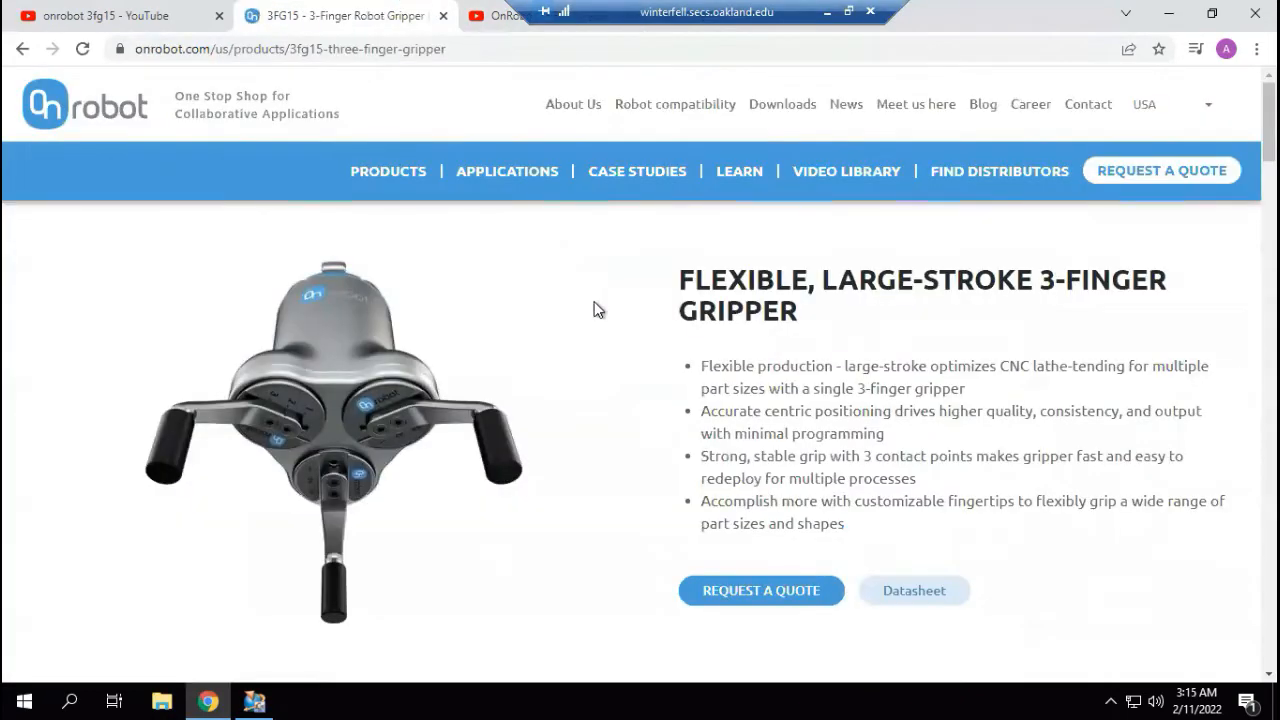
left_click(784, 110)
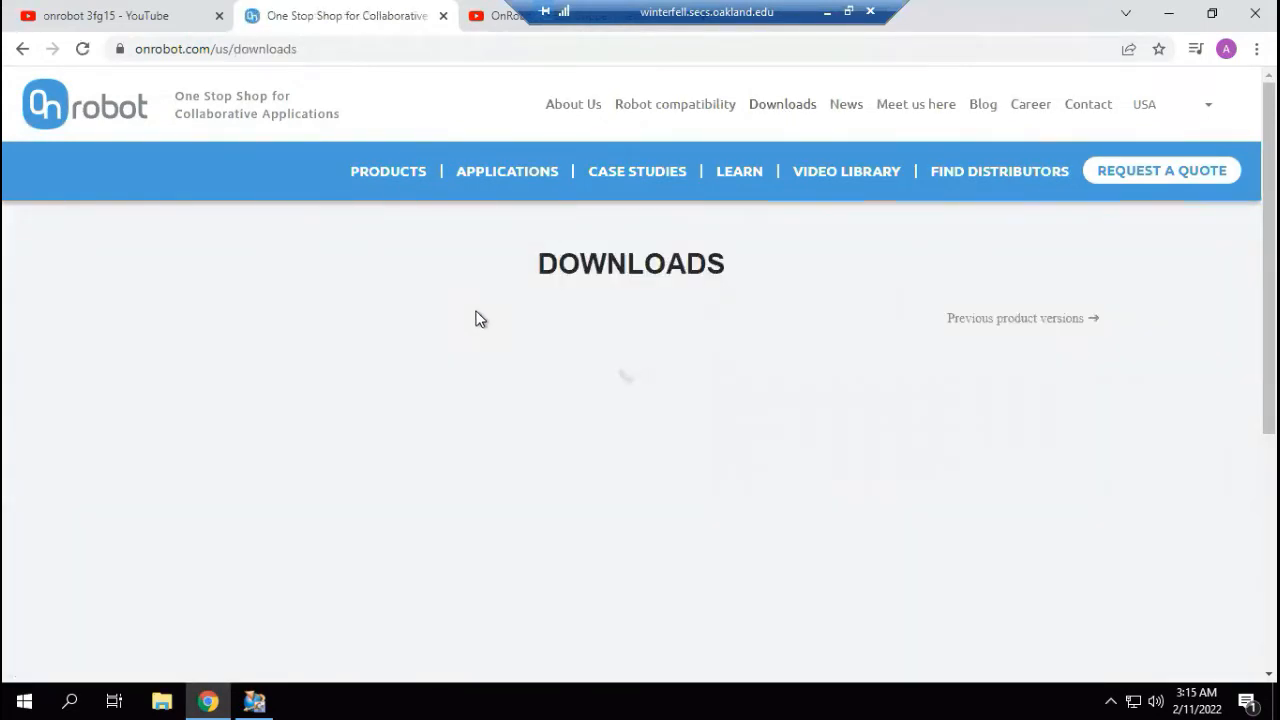
scroll(480, 319, "down", 2)
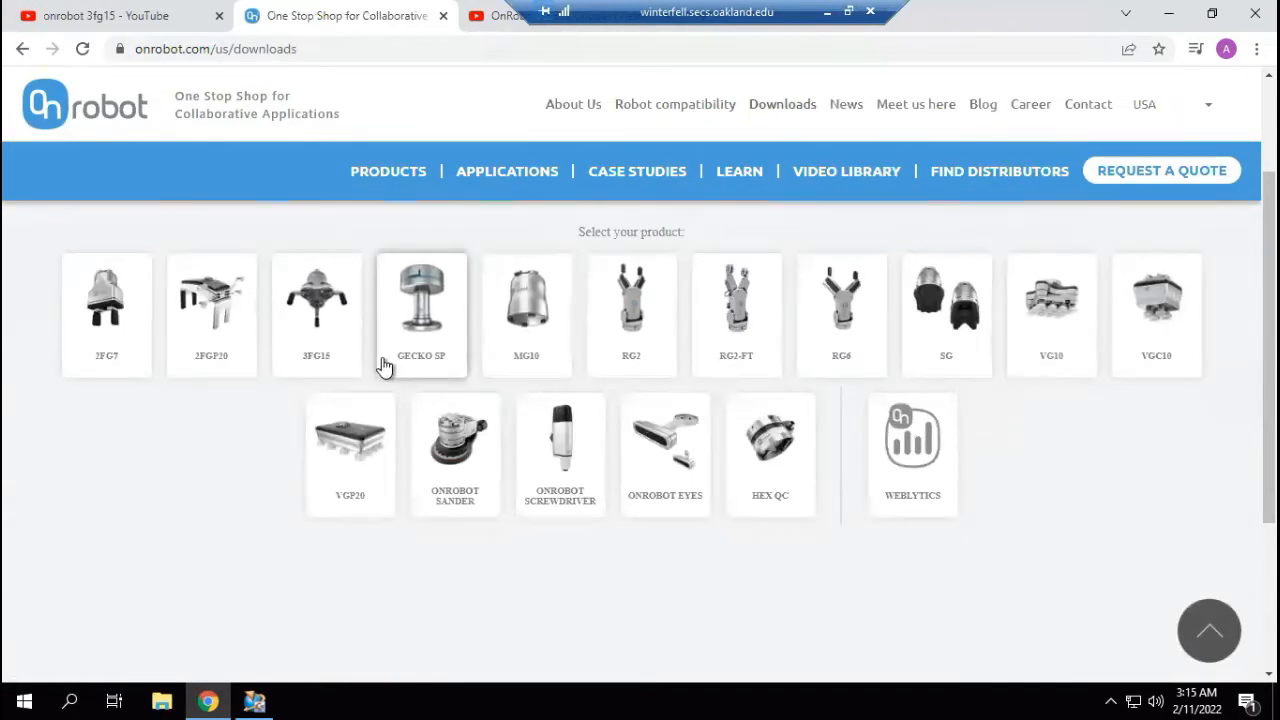
left_click(331, 290)
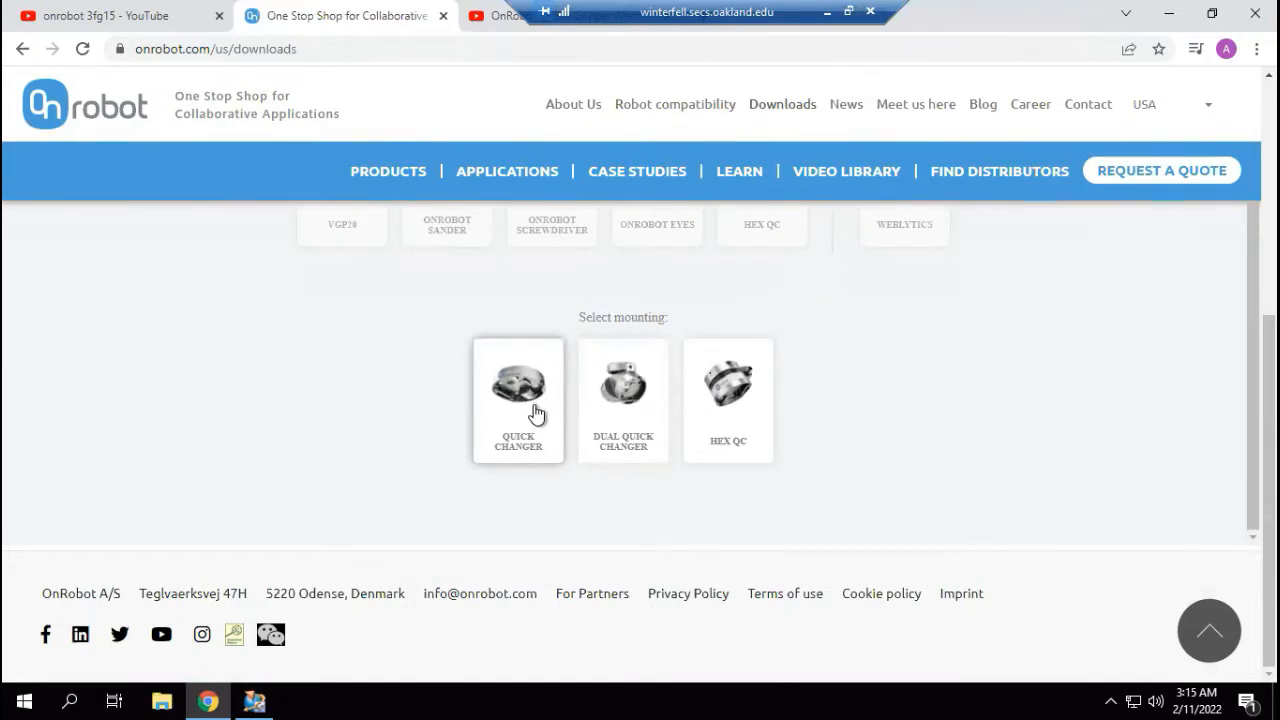
Step: Choose the Quick Changer mounting, No Bracket and No Eyes for the 3FG15 download configuration
scroll(558, 401, "up", 1)
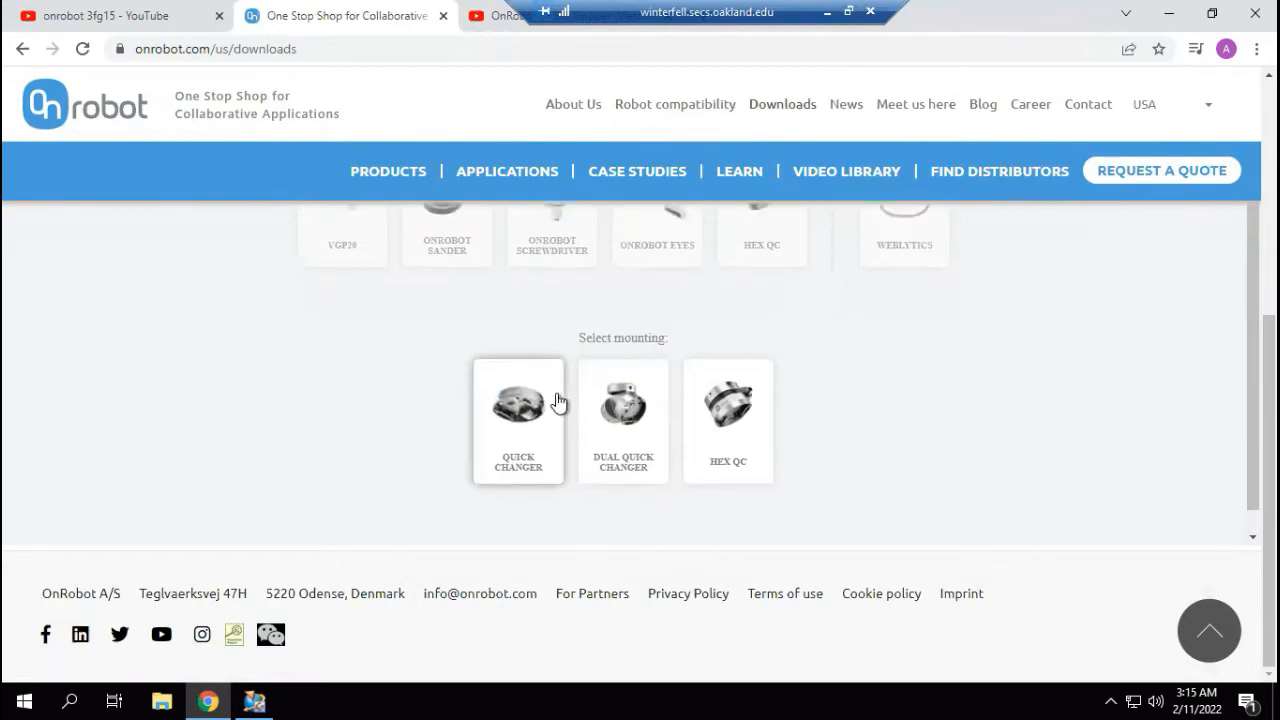
scroll(558, 401, "down", 1)
scroll(780, 365, "up", 3)
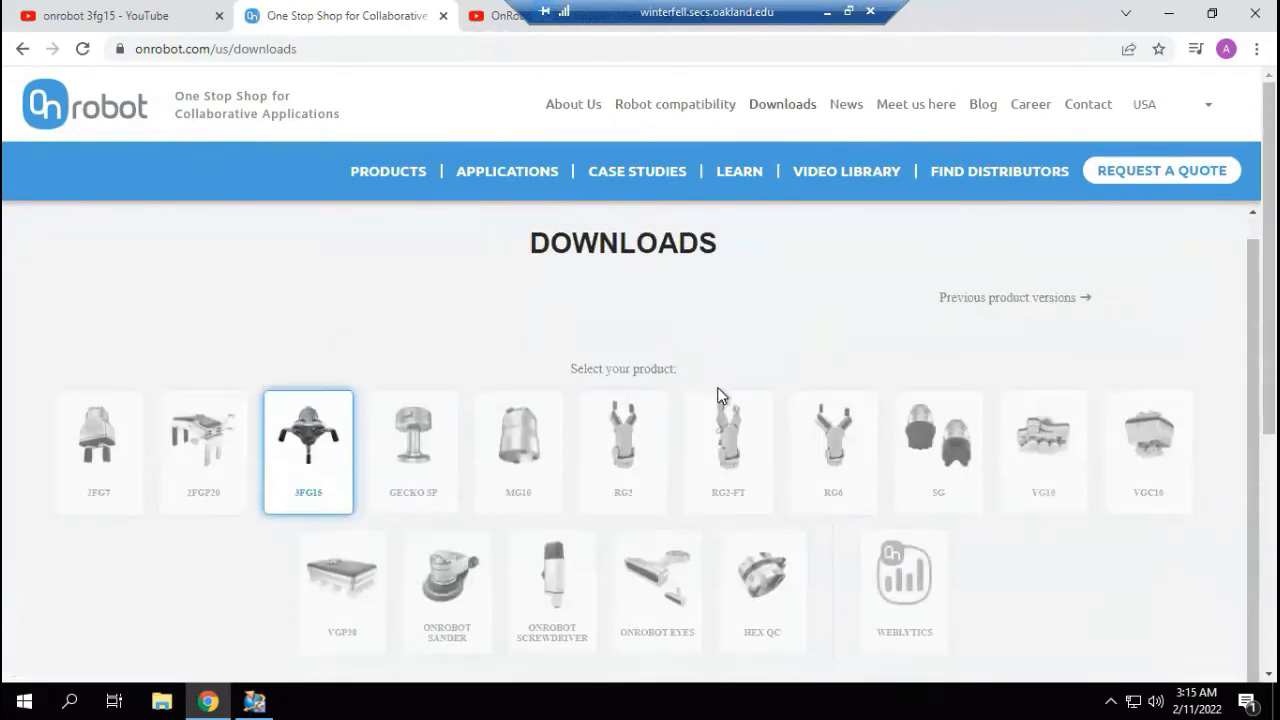
scroll(712, 394, "down", 3)
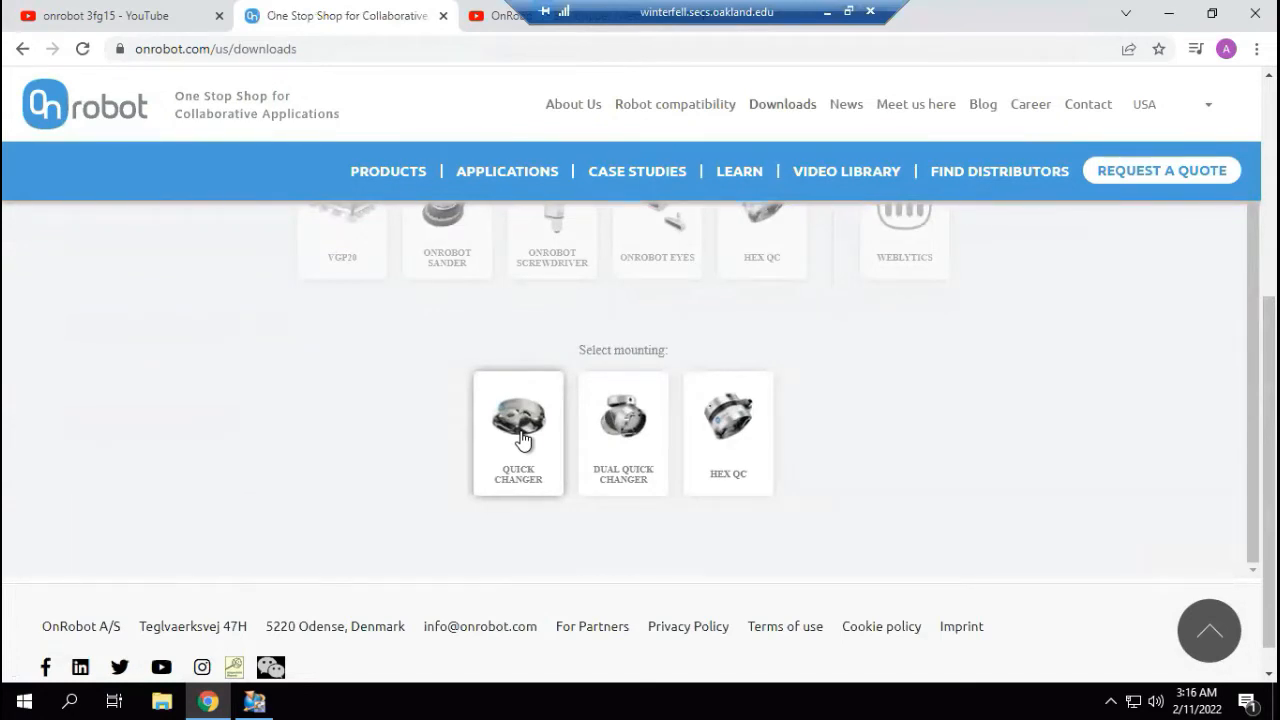
left_click(518, 425)
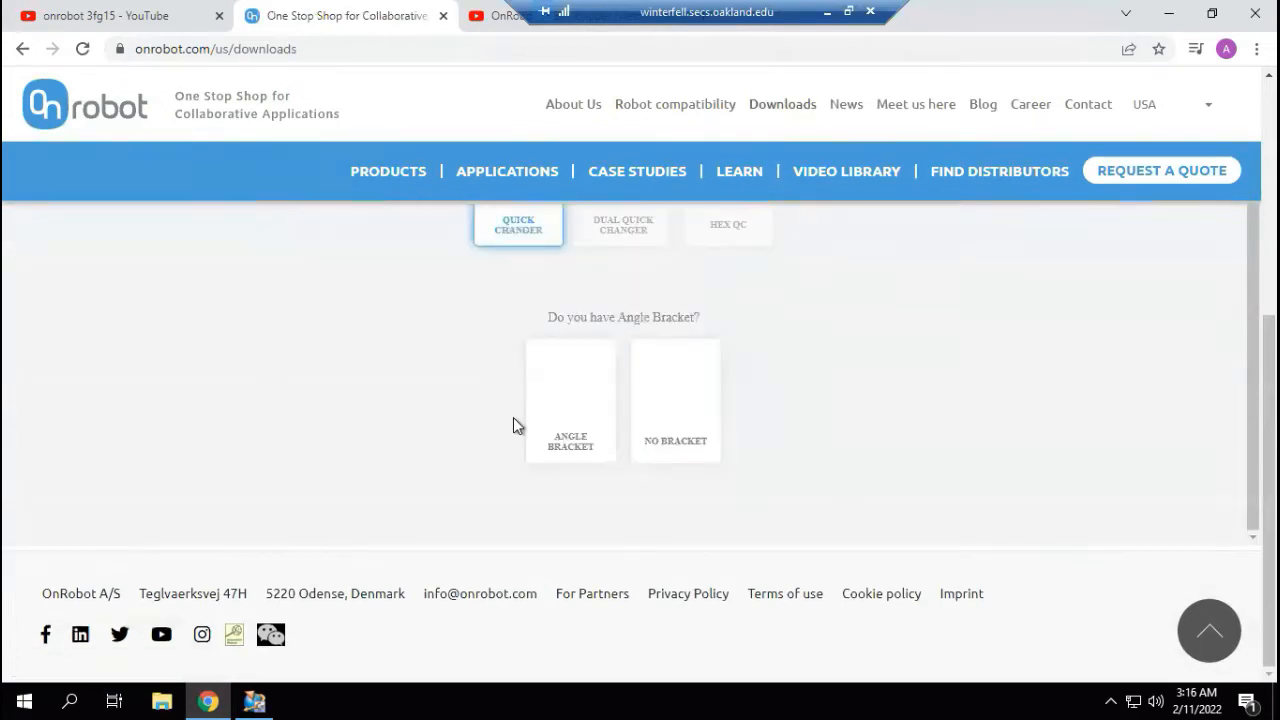
left_click(680, 398)
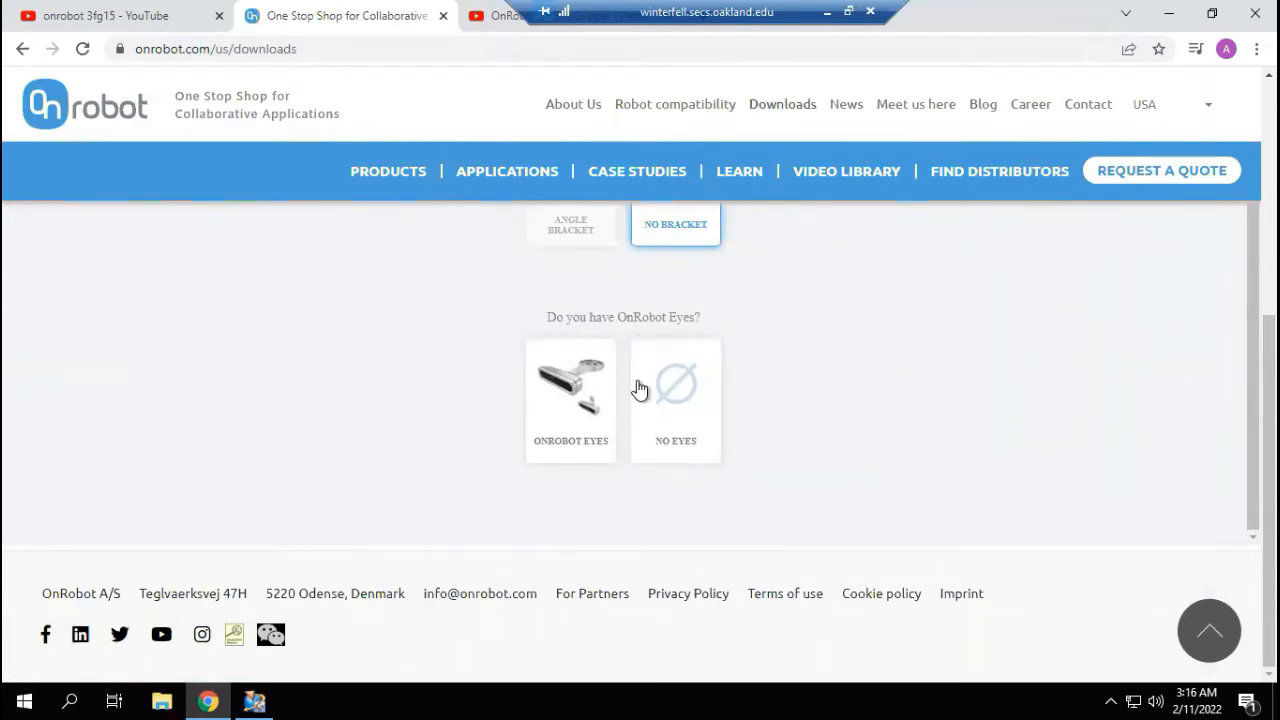
left_click(695, 384)
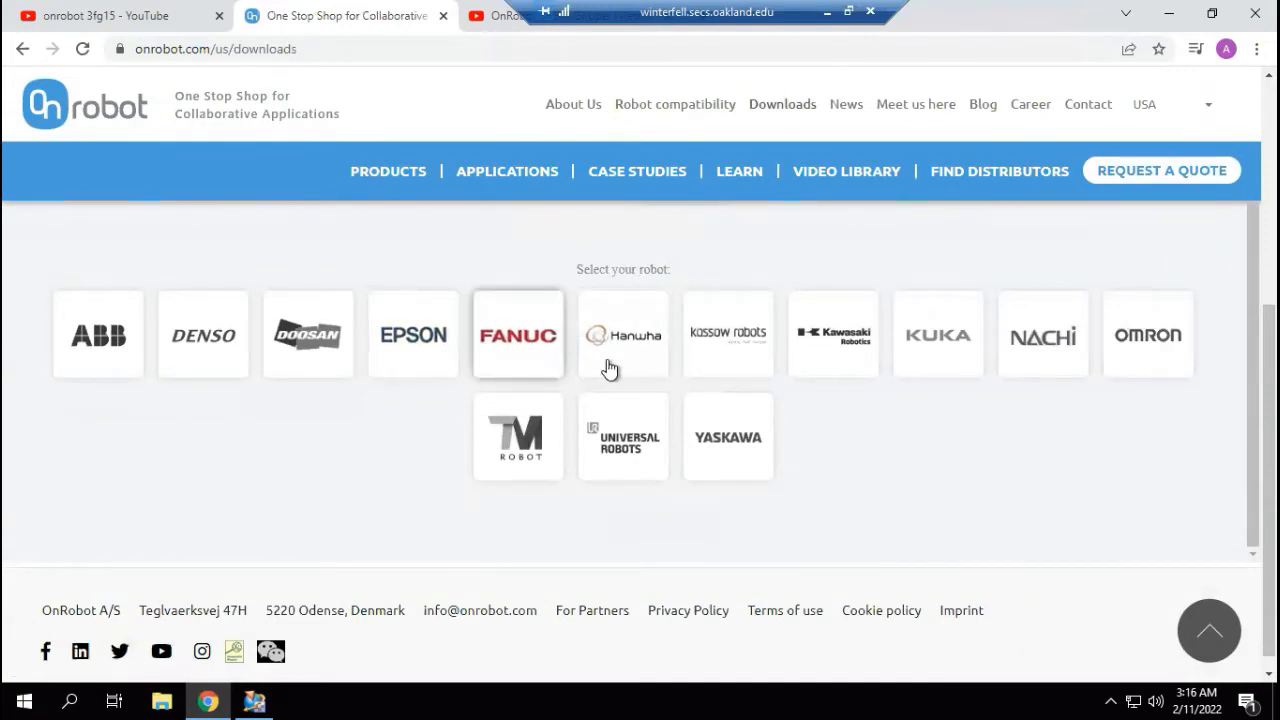
Step: Select Universal Robots as the robot and download the drawing file 3FG15_v1.STEP
left_click(607, 445)
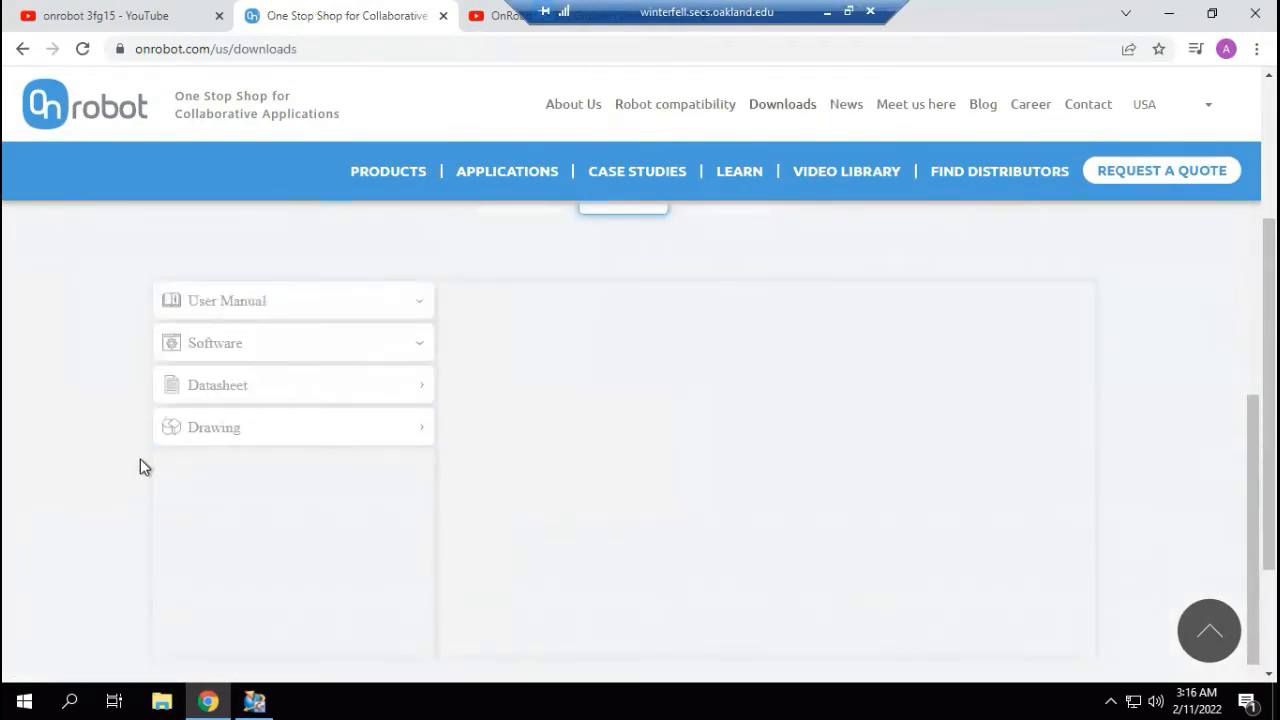
left_click(240, 430)
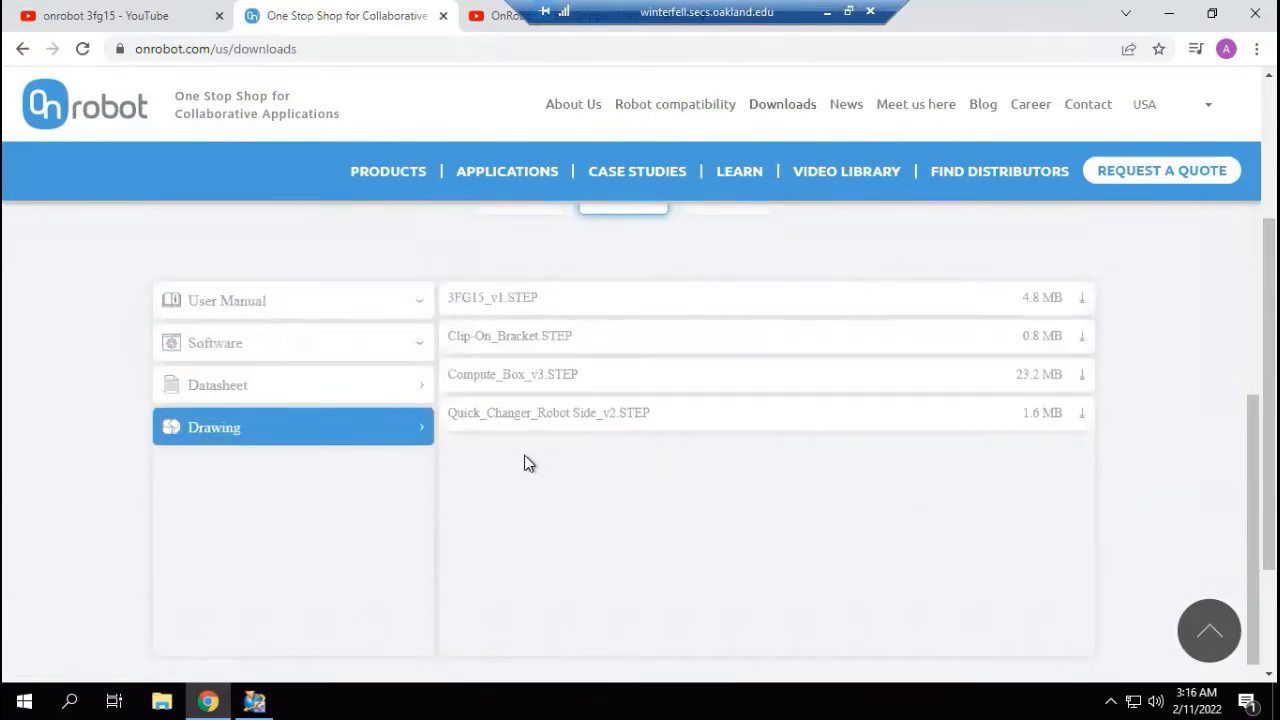
left_click(557, 300)
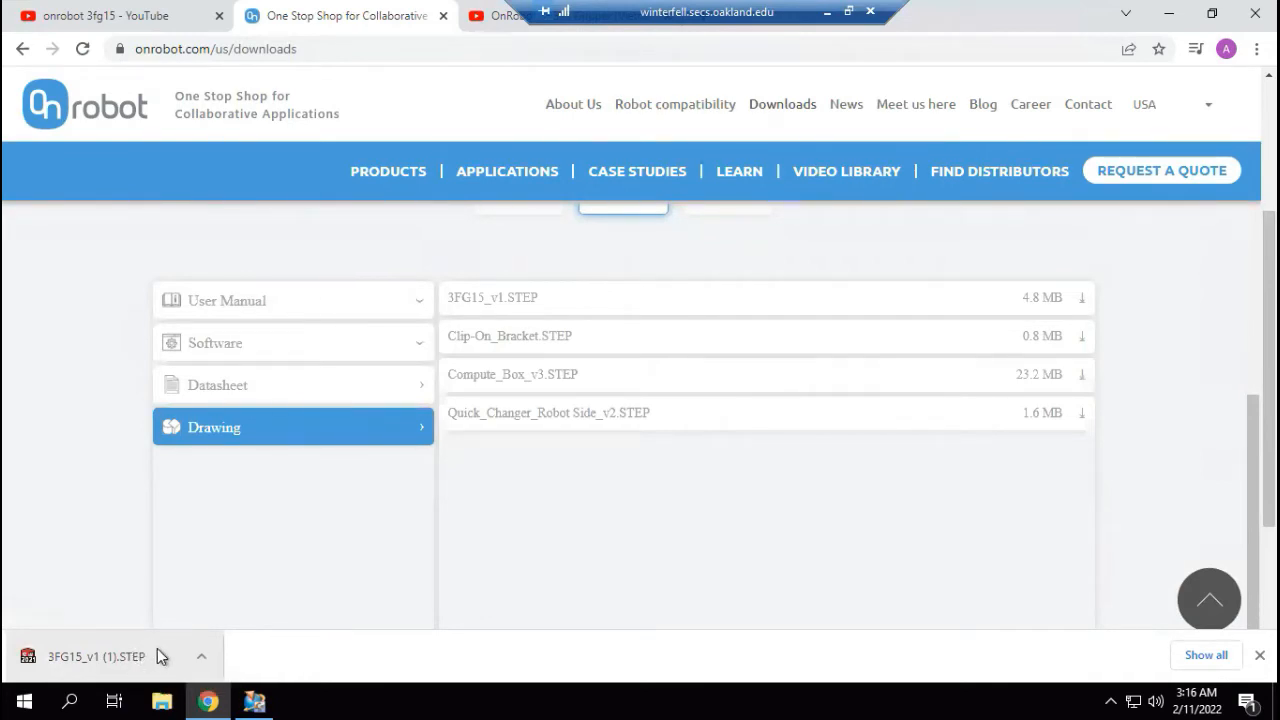
Step: Switch back to Process Simulate, inspect the gripper model and select the 3FG15Gripper
left_click(265, 692)
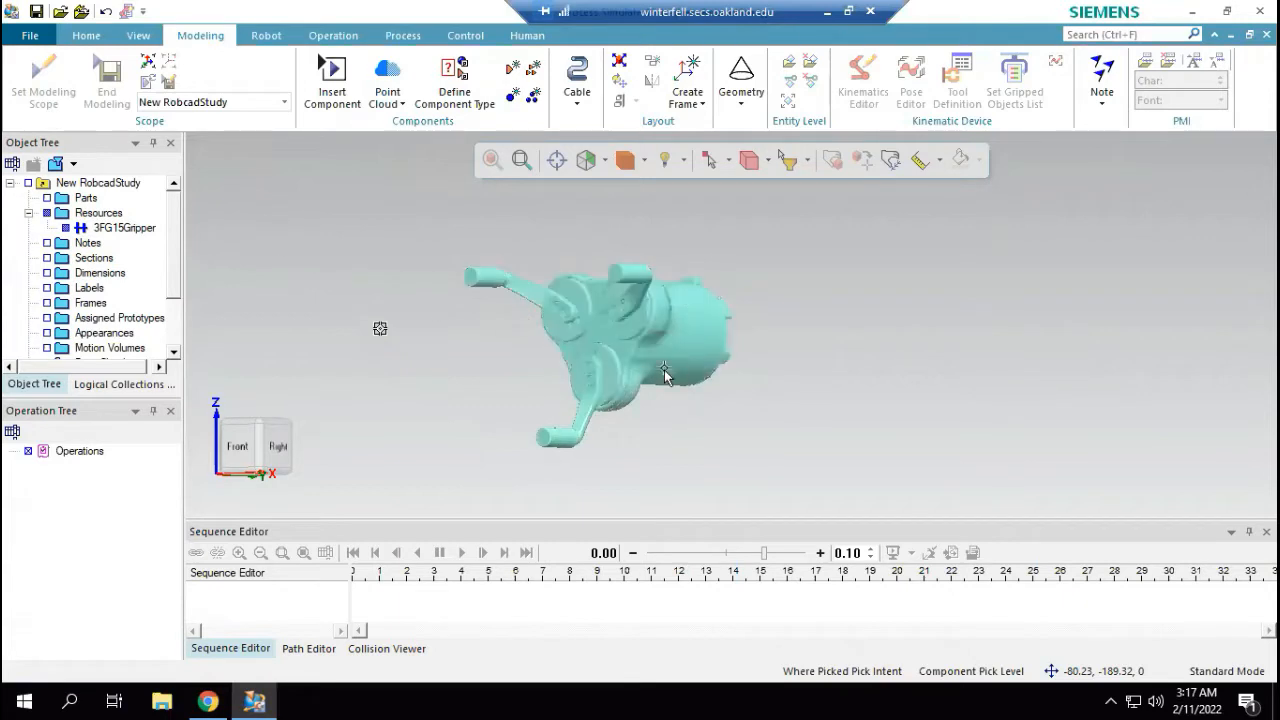
scroll(662, 370, "up", 2)
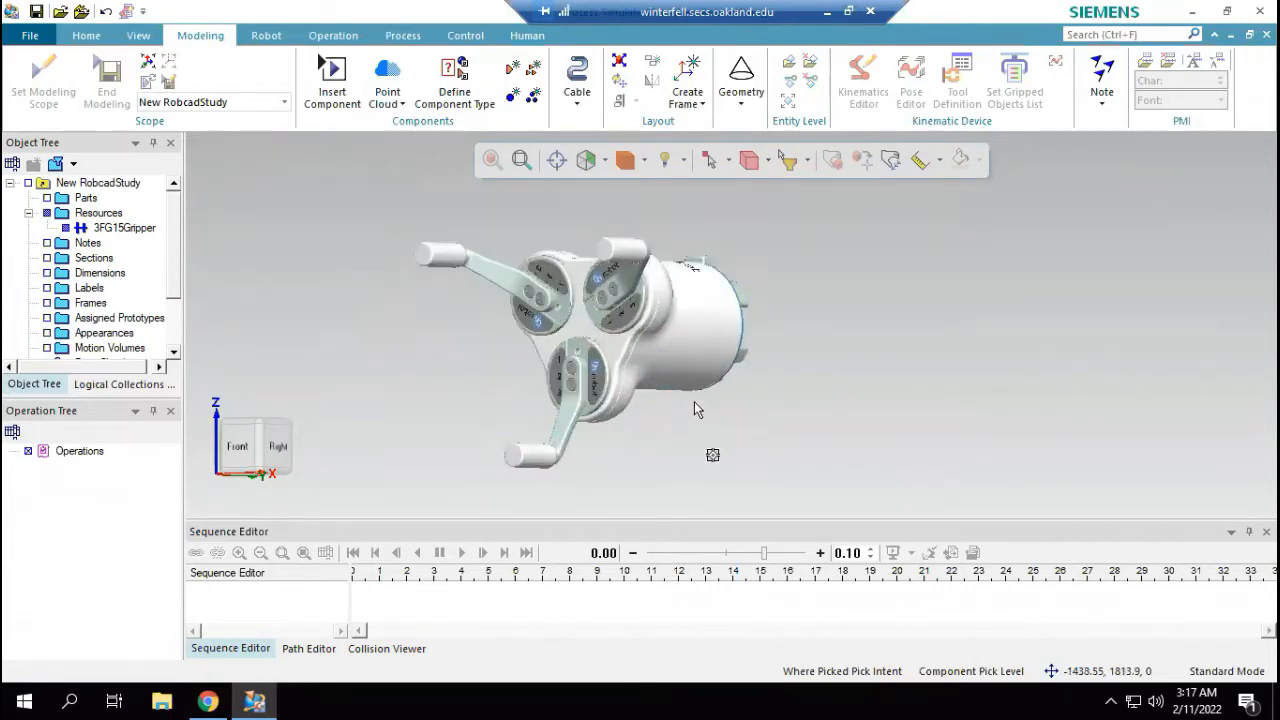
middle_click_drag(600, 313, 564, 272)
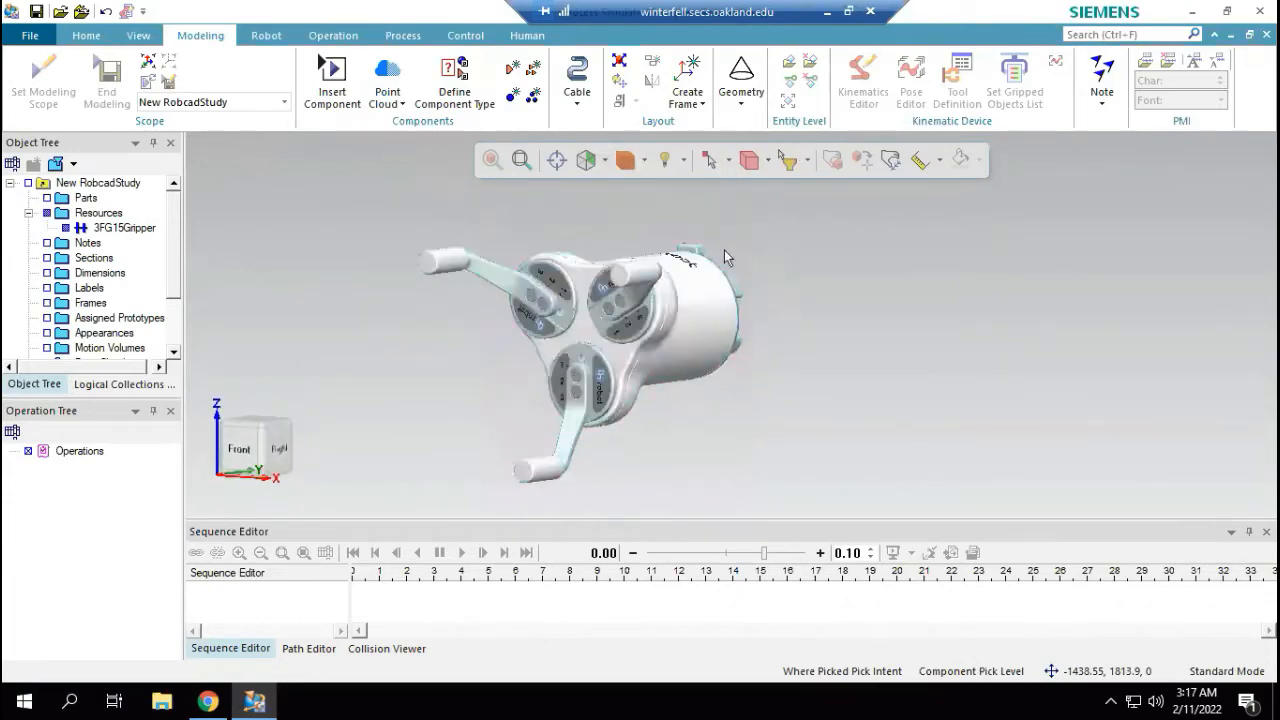
scroll(726, 251, "down", 2)
scroll(649, 313, "up", 2)
scroll(527, 357, "up", 1)
scroll(527, 357, "down", 2)
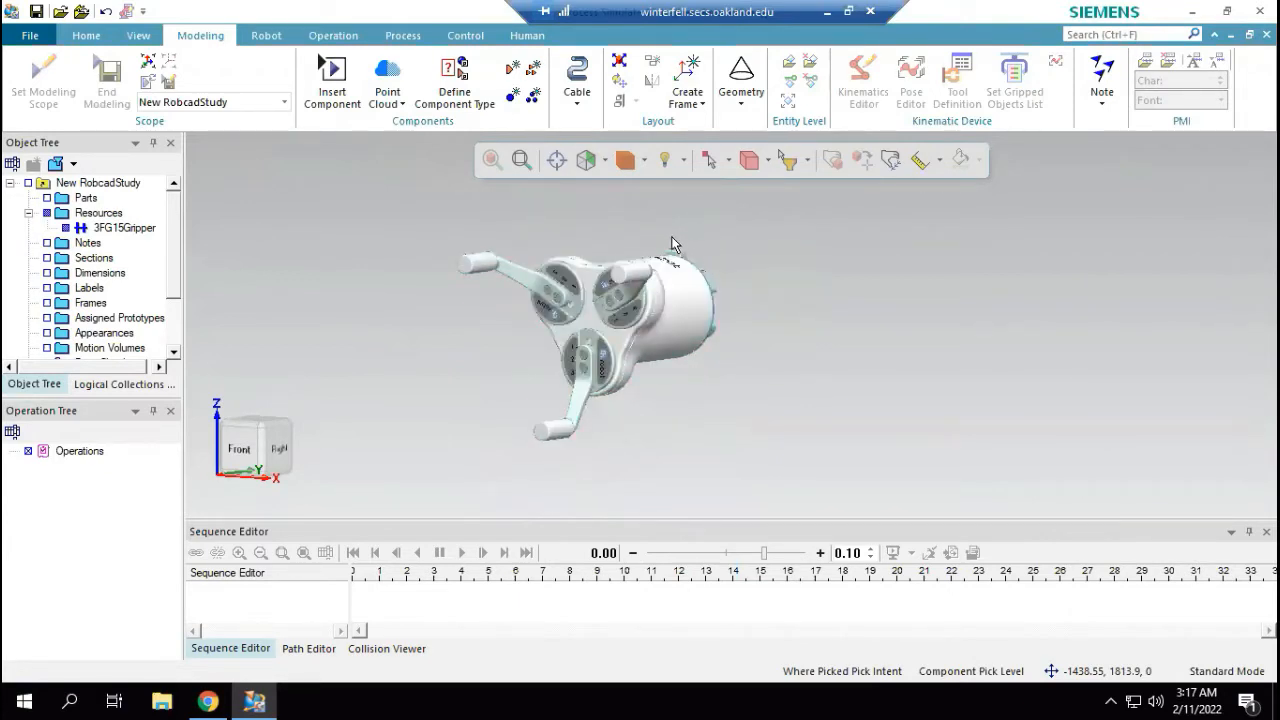
left_click(585, 328)
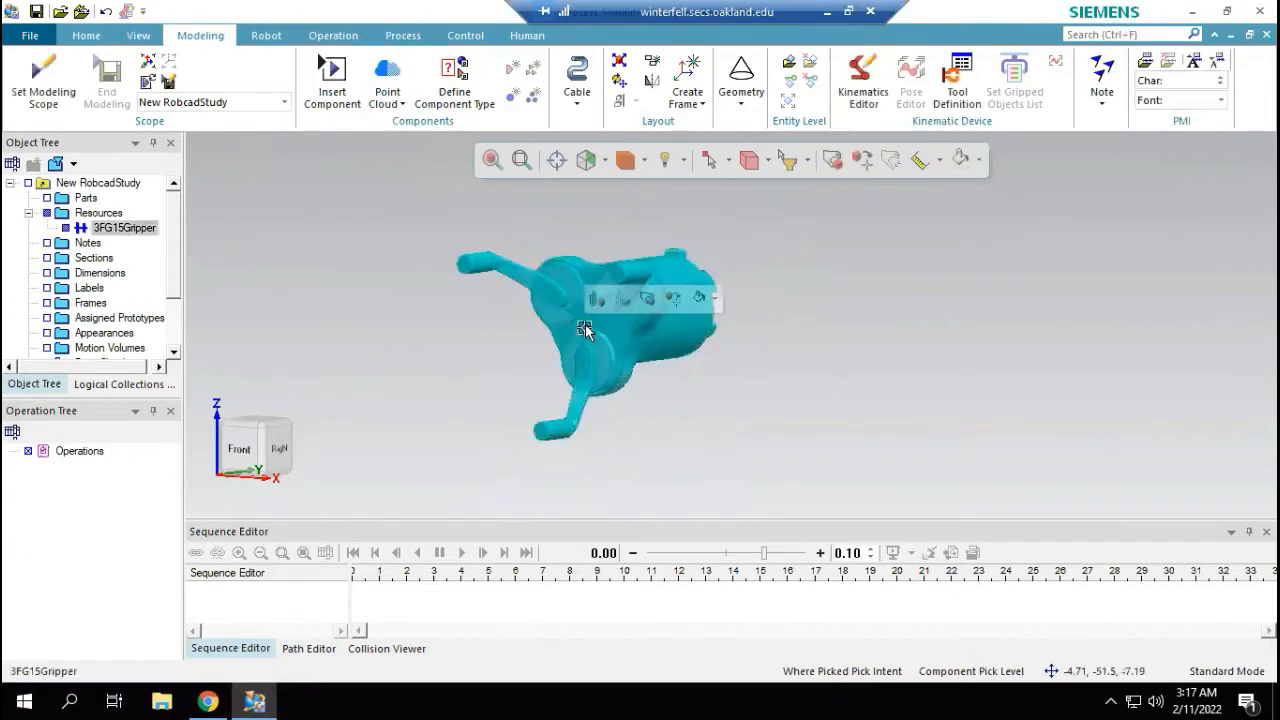
left_click(951, 100)
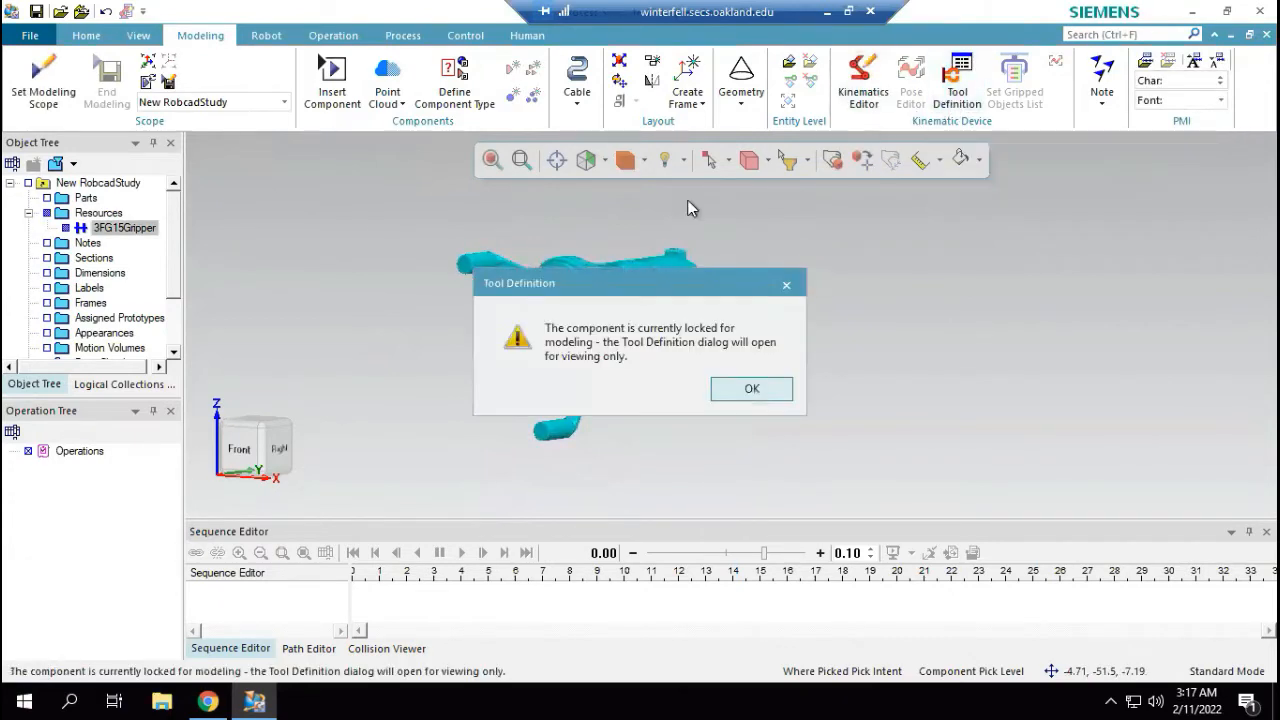
left_click(752, 395)
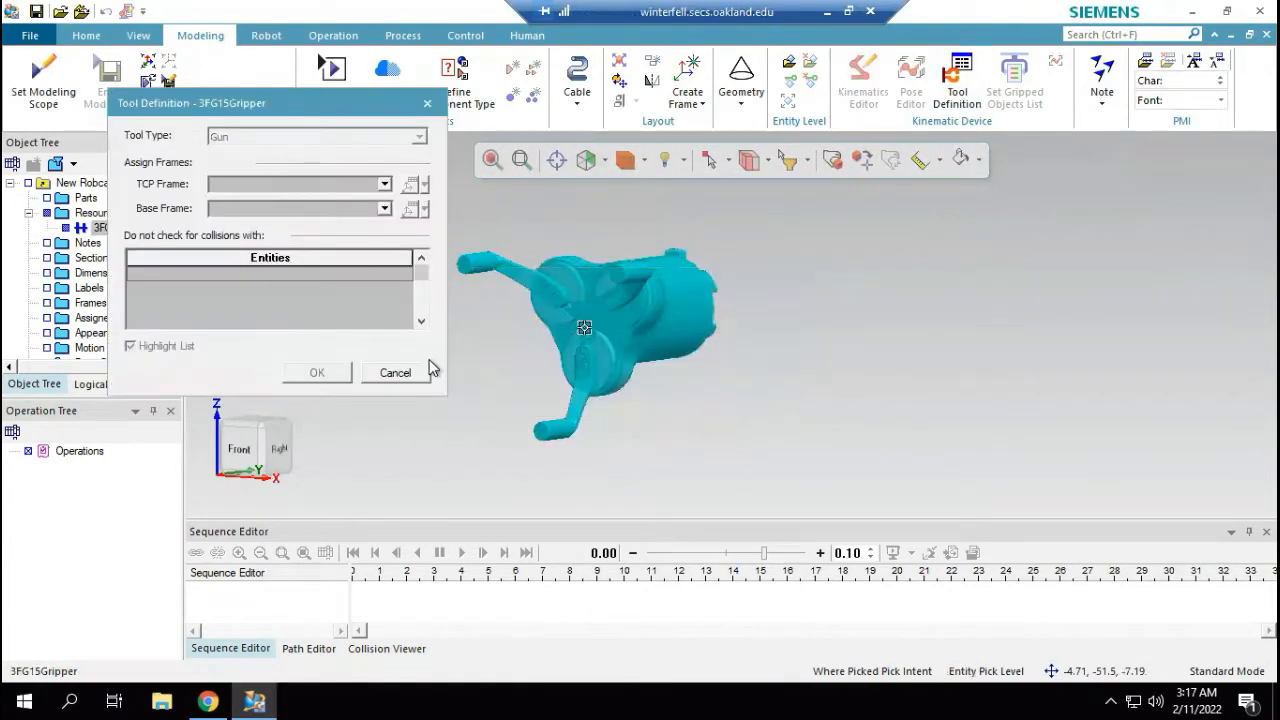
left_click(398, 372)
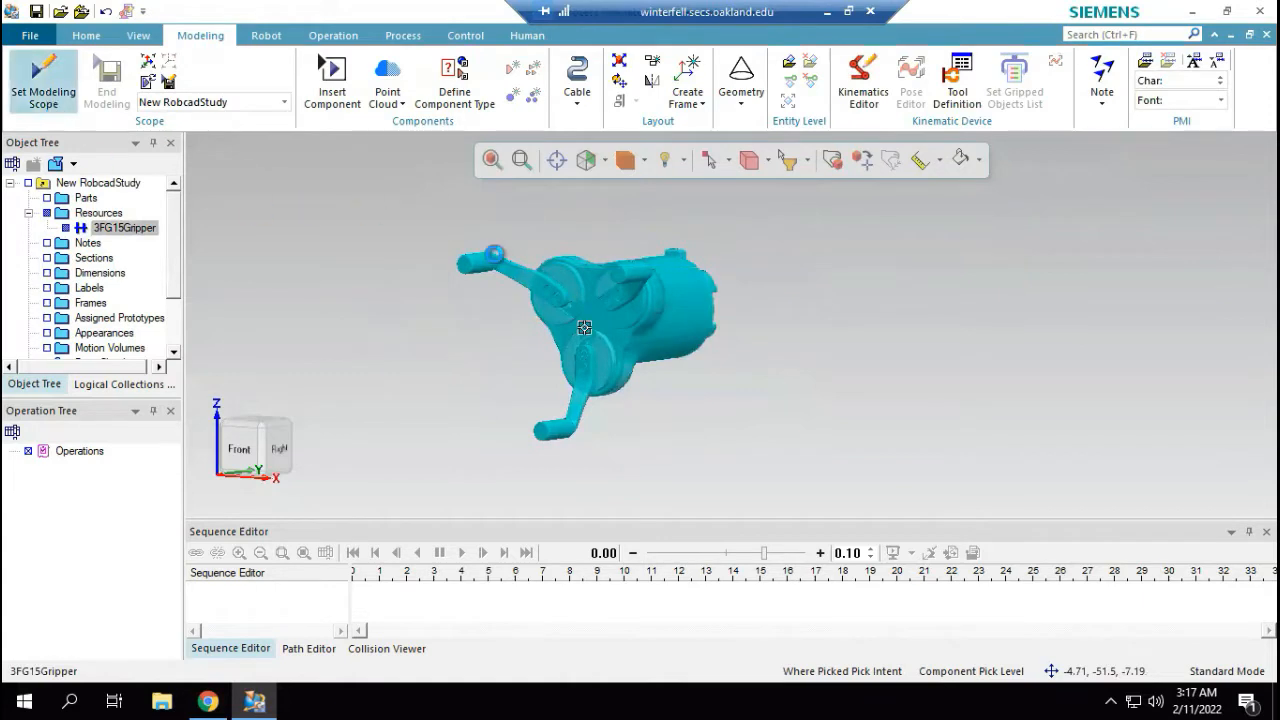
Step: Set the modeling scope to the 3FG15Gripper and set its tool type to Gripper in the tool definition
left_click(43, 80)
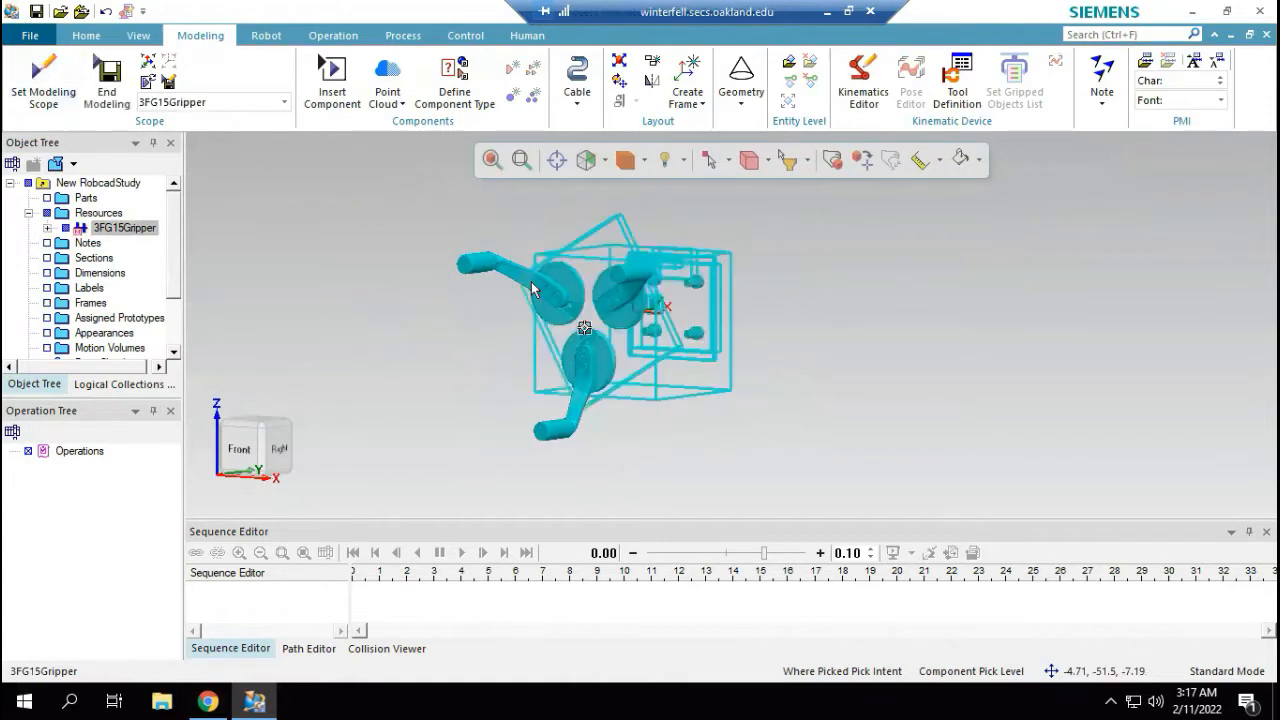
left_click(945, 92)
left_click(677, 389)
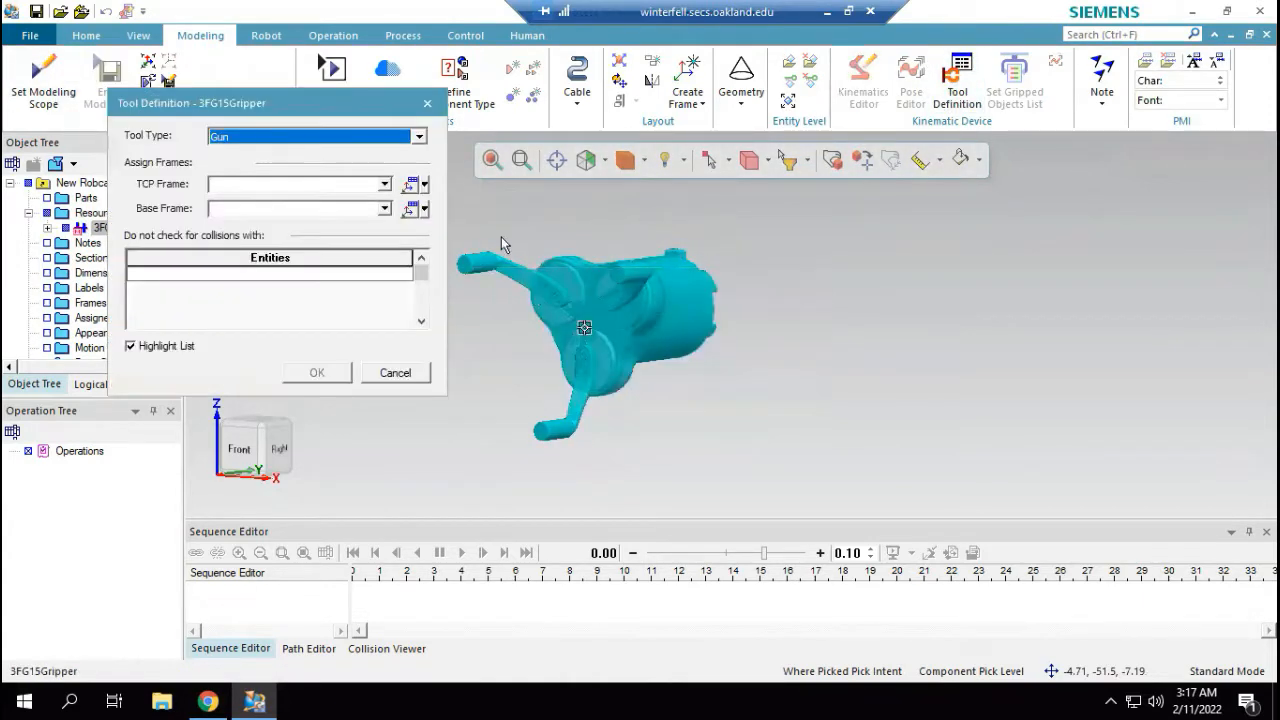
left_click(416, 136)
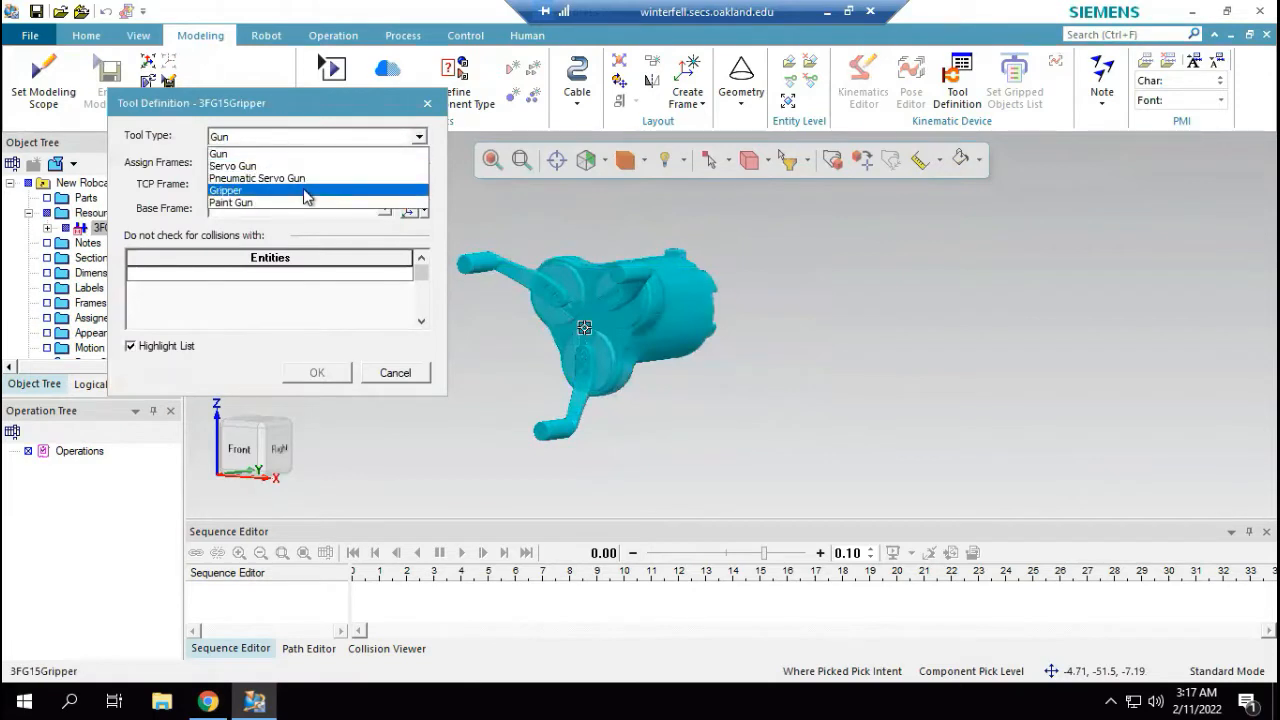
left_click(300, 198)
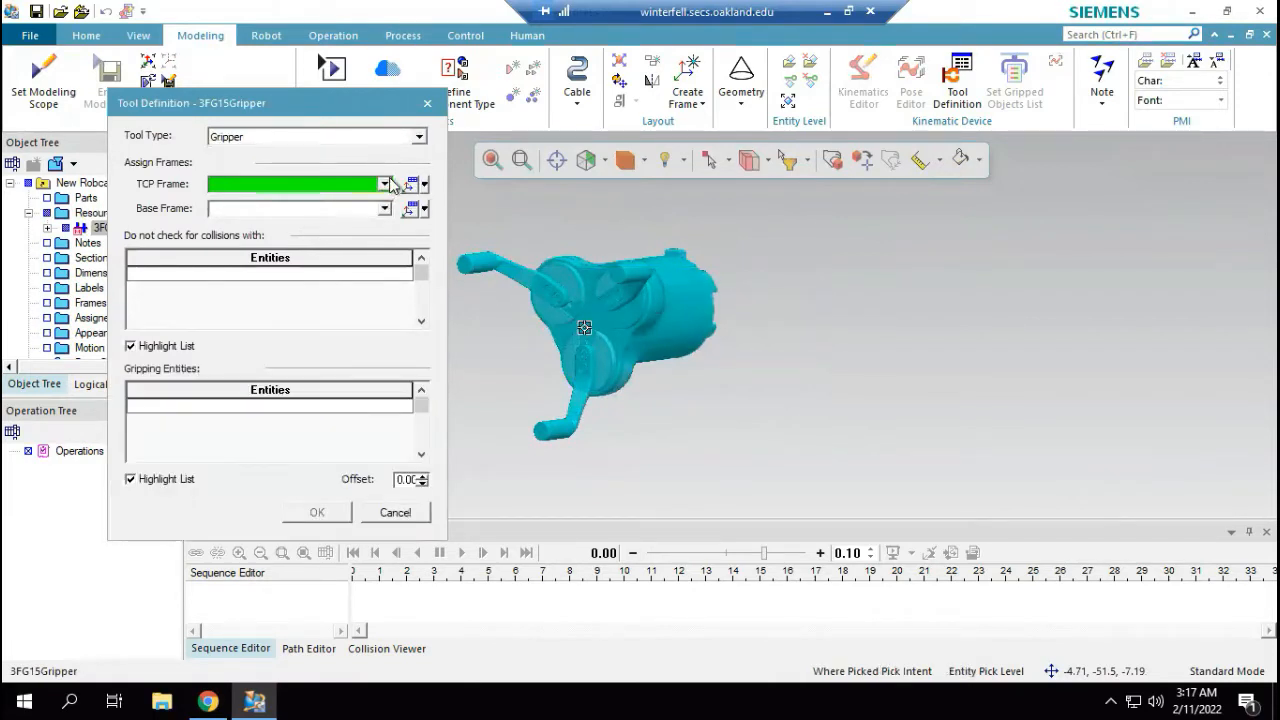
left_click(425, 210)
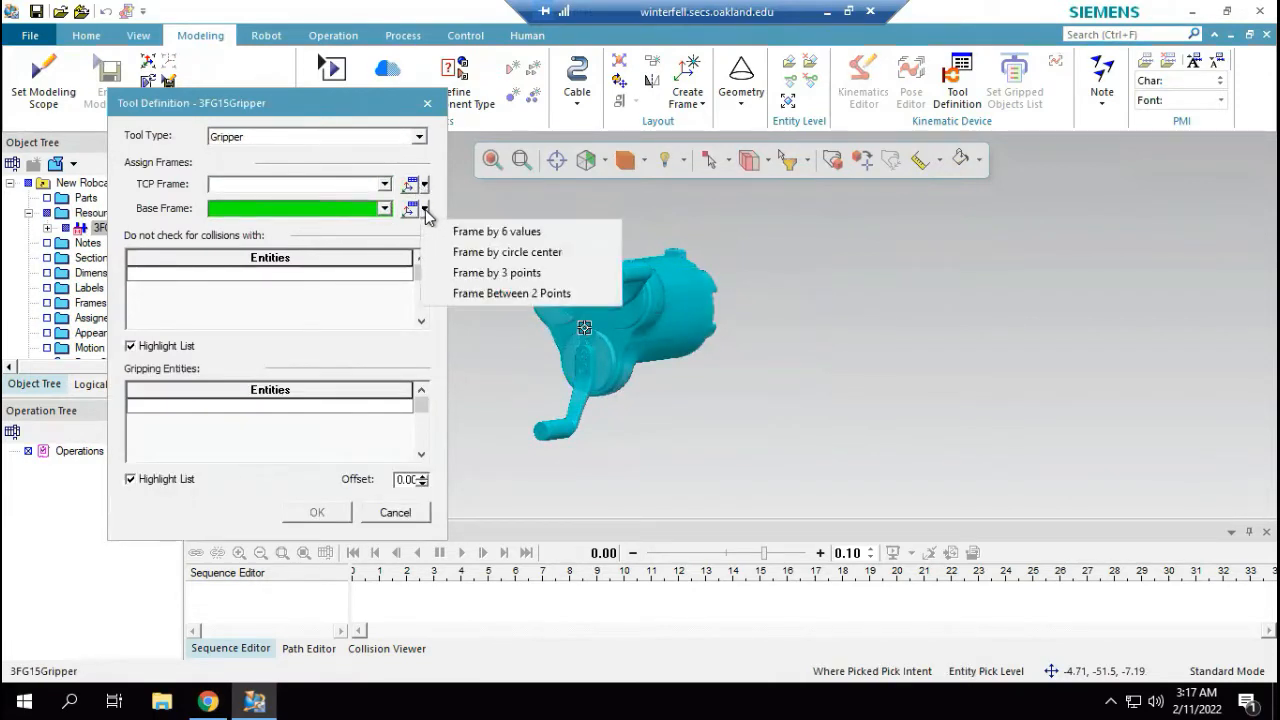
left_click(541, 293)
middle_click_drag(546, 343, 843, 348)
scroll(869, 313, "up", 3)
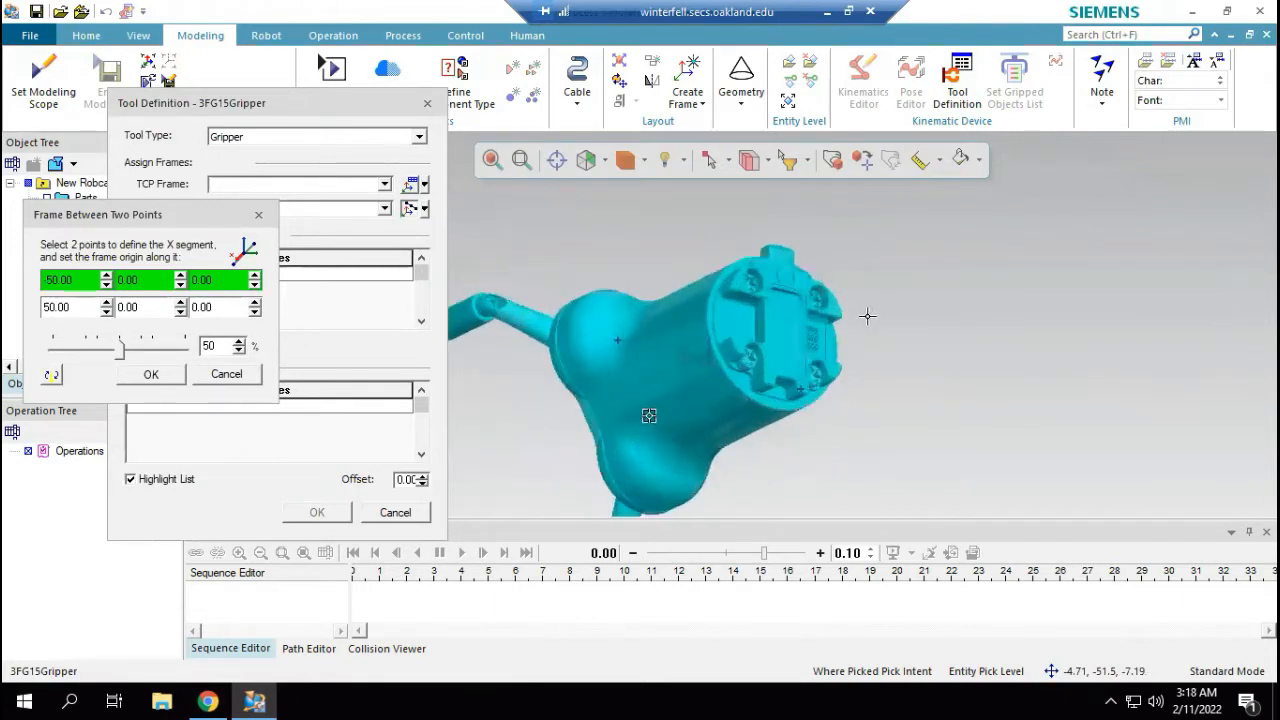
left_click(820, 343)
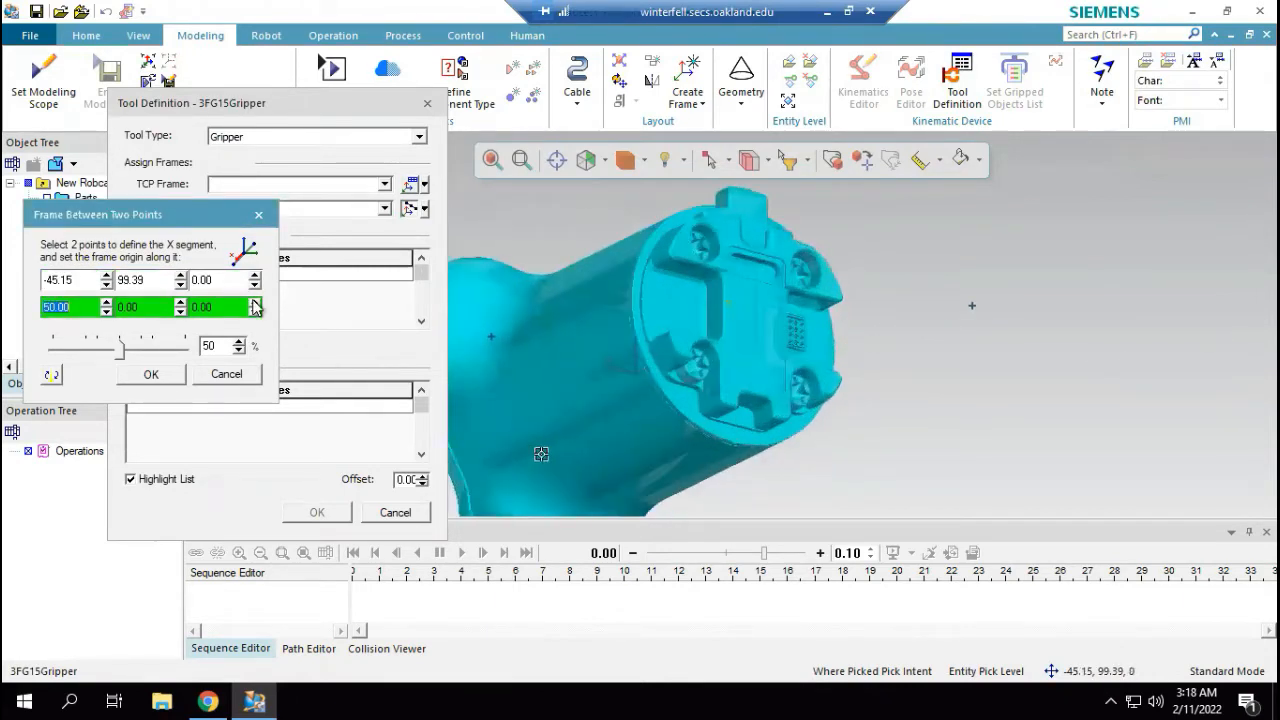
left_click(228, 374)
Step: Define a base frame between two points picked on opposite long edges of the central channel in the gripper's mounting face
left_click(425, 210)
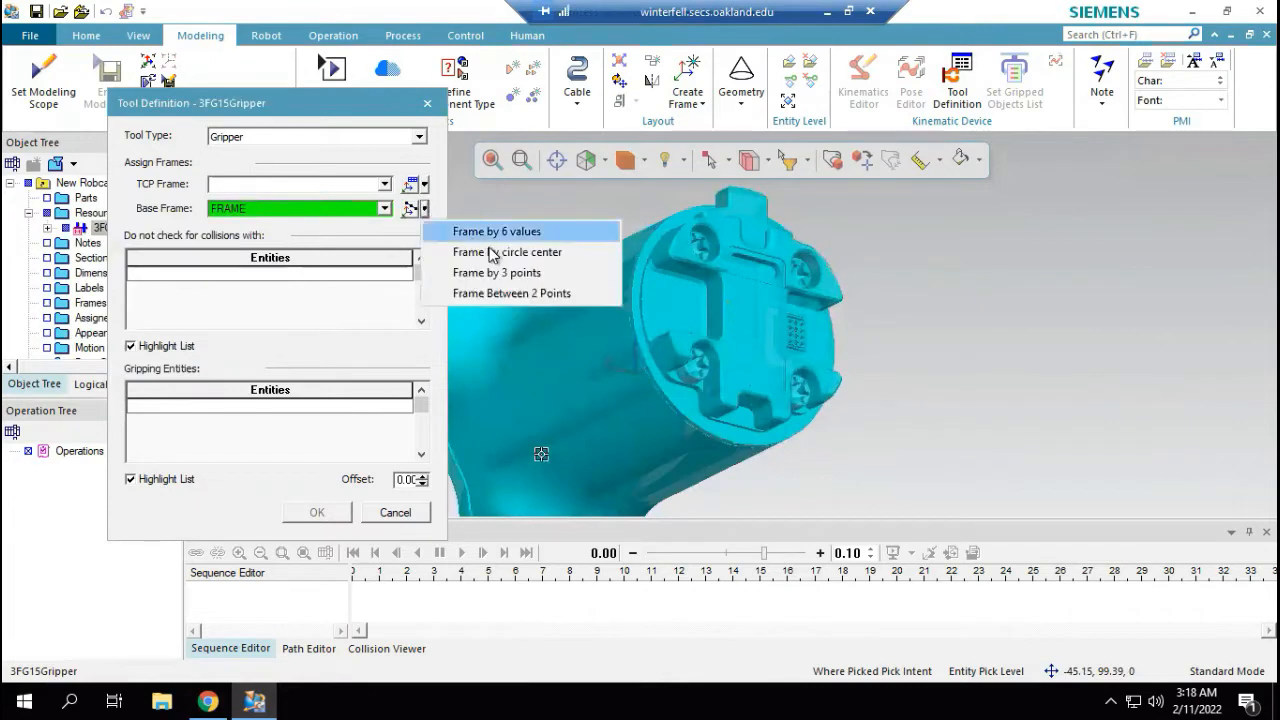
left_click(520, 292)
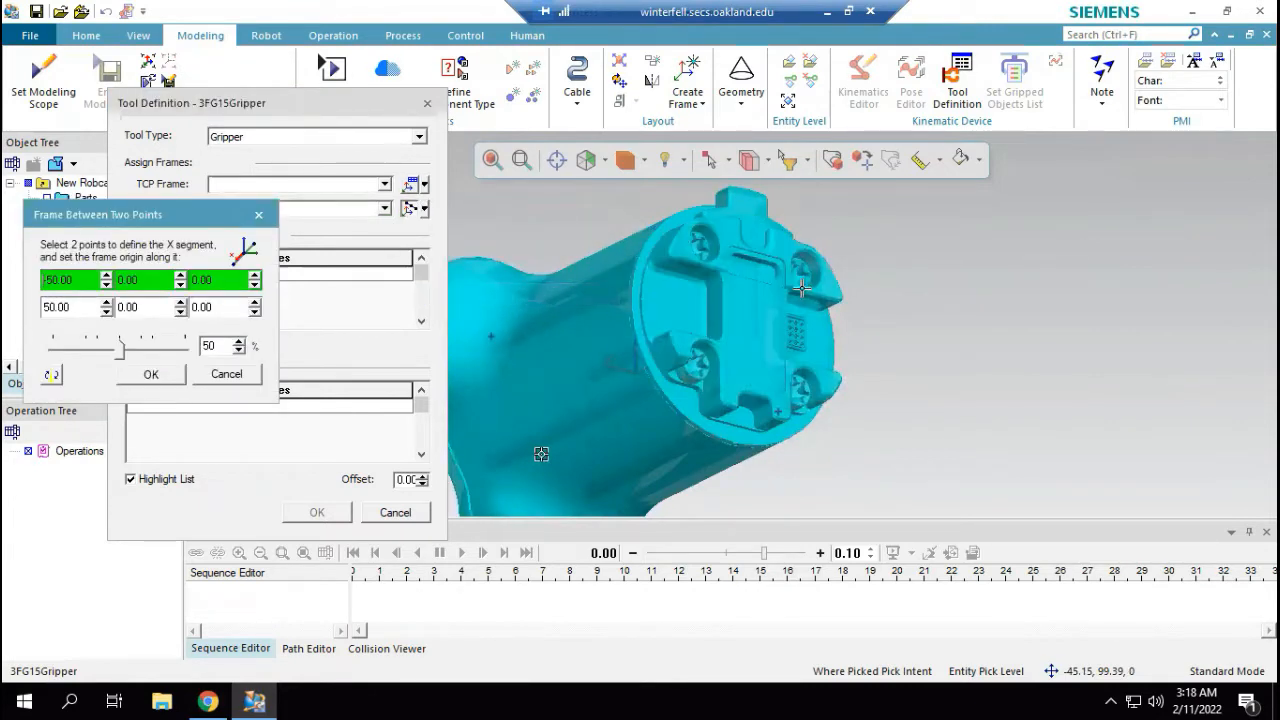
scroll(800, 299, "up", 2)
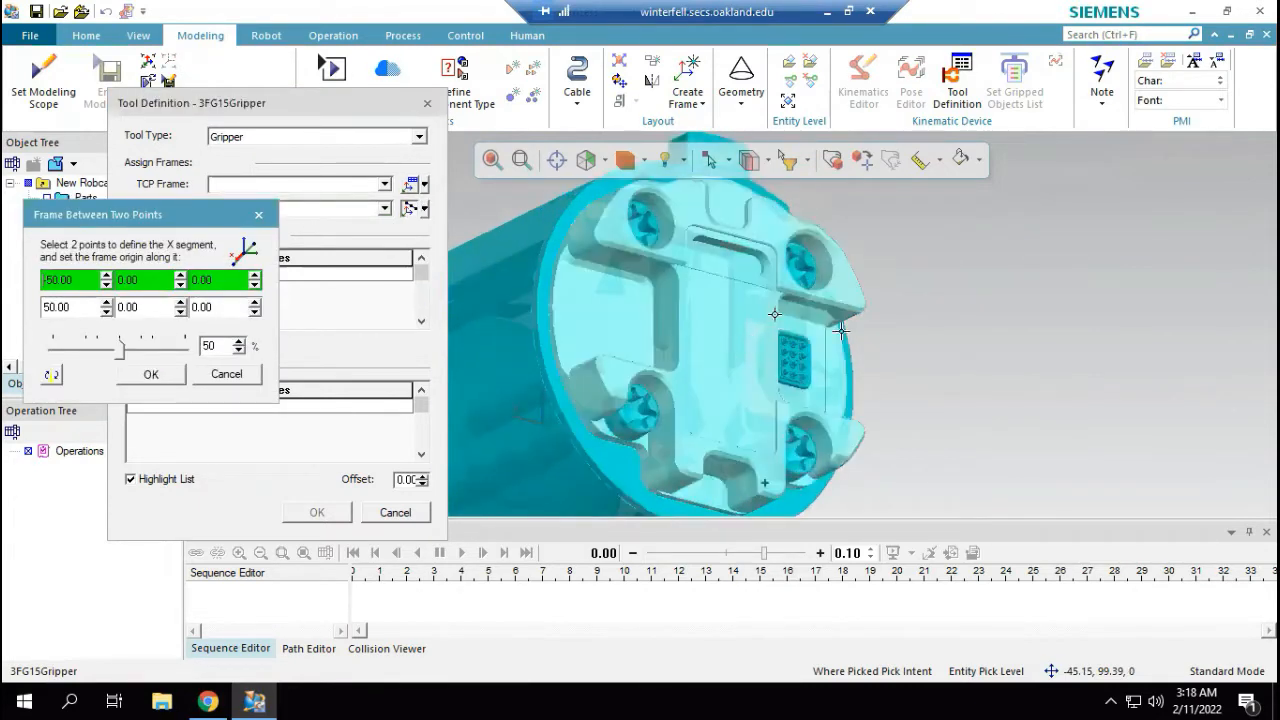
scroll(987, 293, "down", 3)
middle_click_drag(987, 293, 1055, 263)
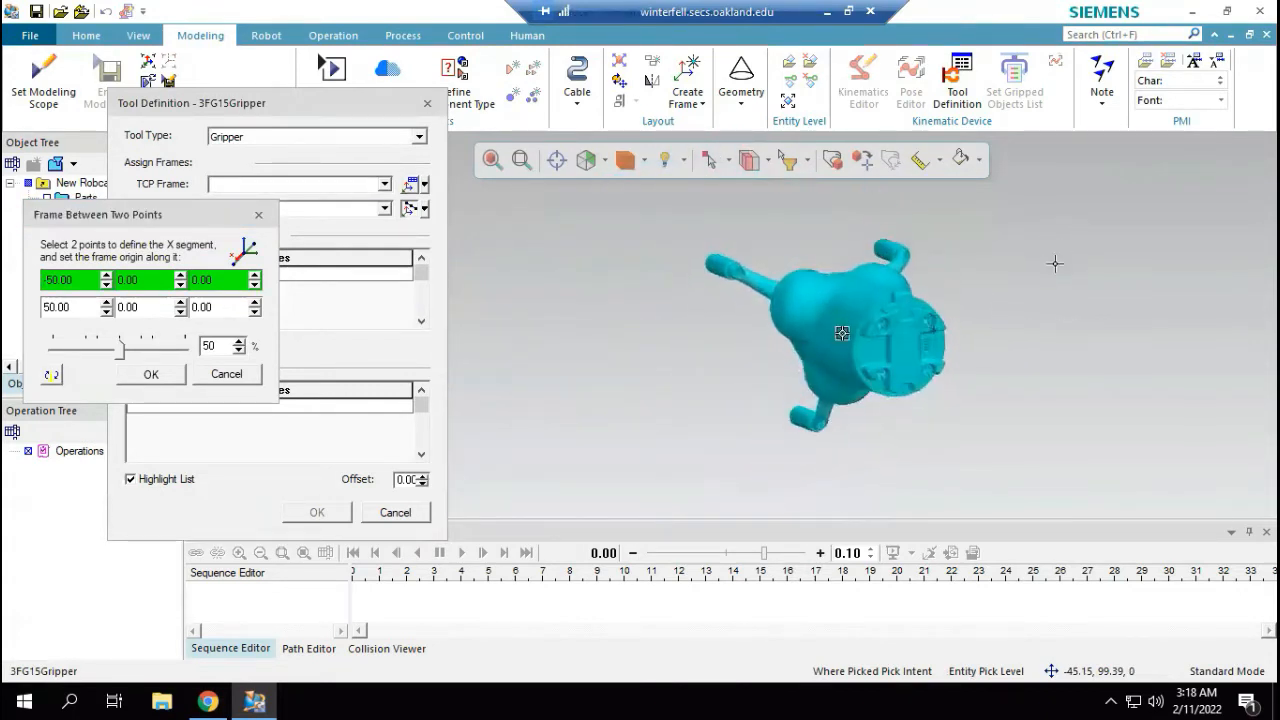
middle_click_drag(796, 368, 661, 467)
scroll(770, 400, "down", 3)
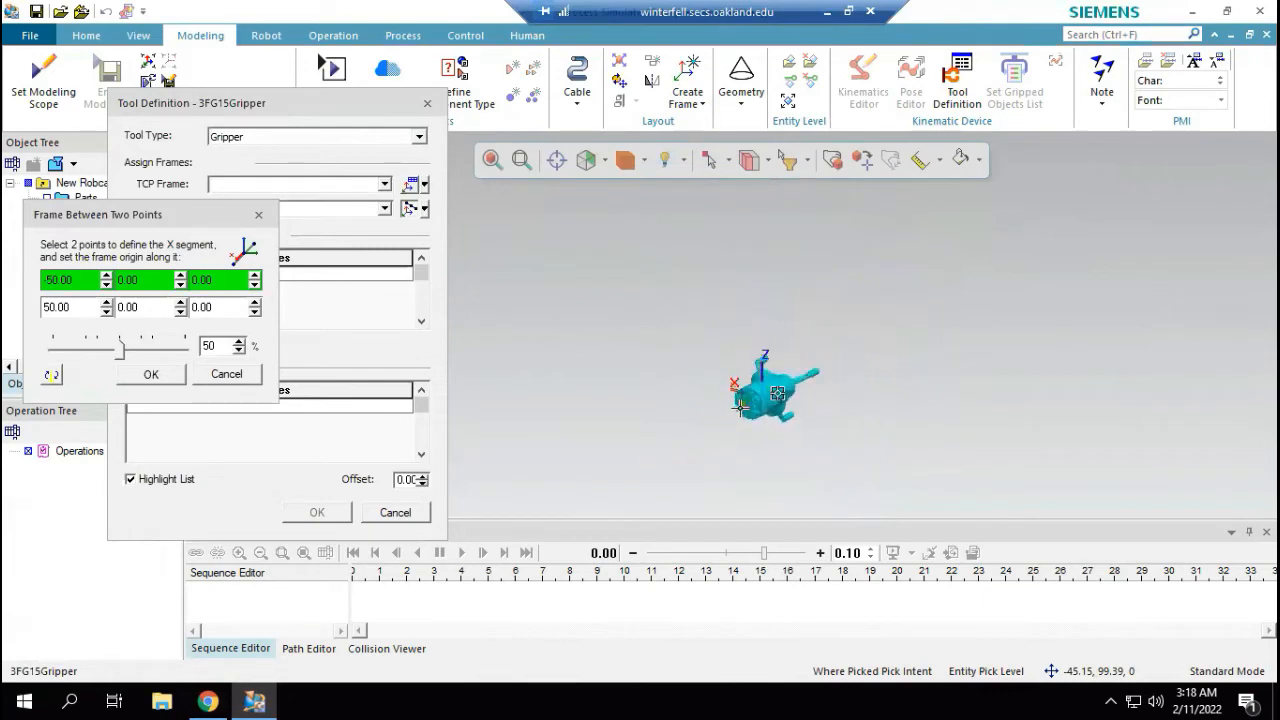
scroll(811, 404, "up", 6)
scroll(766, 414, "up", 4)
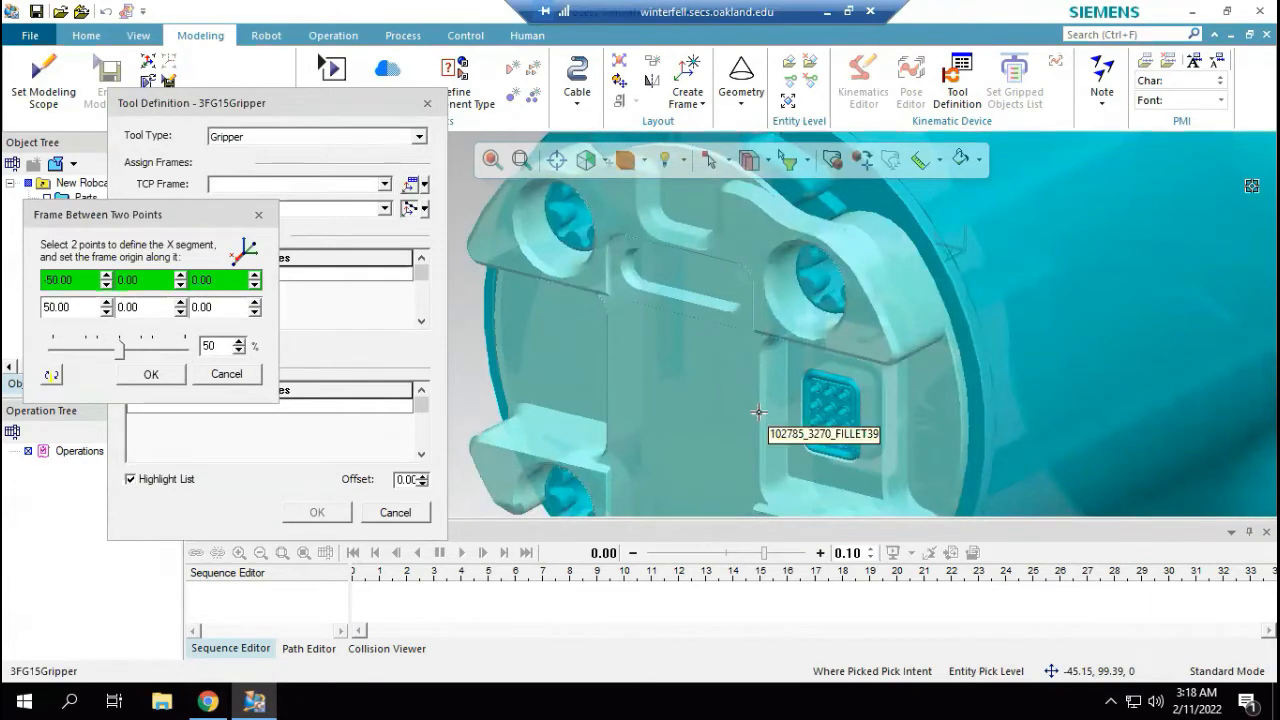
left_click(594, 390)
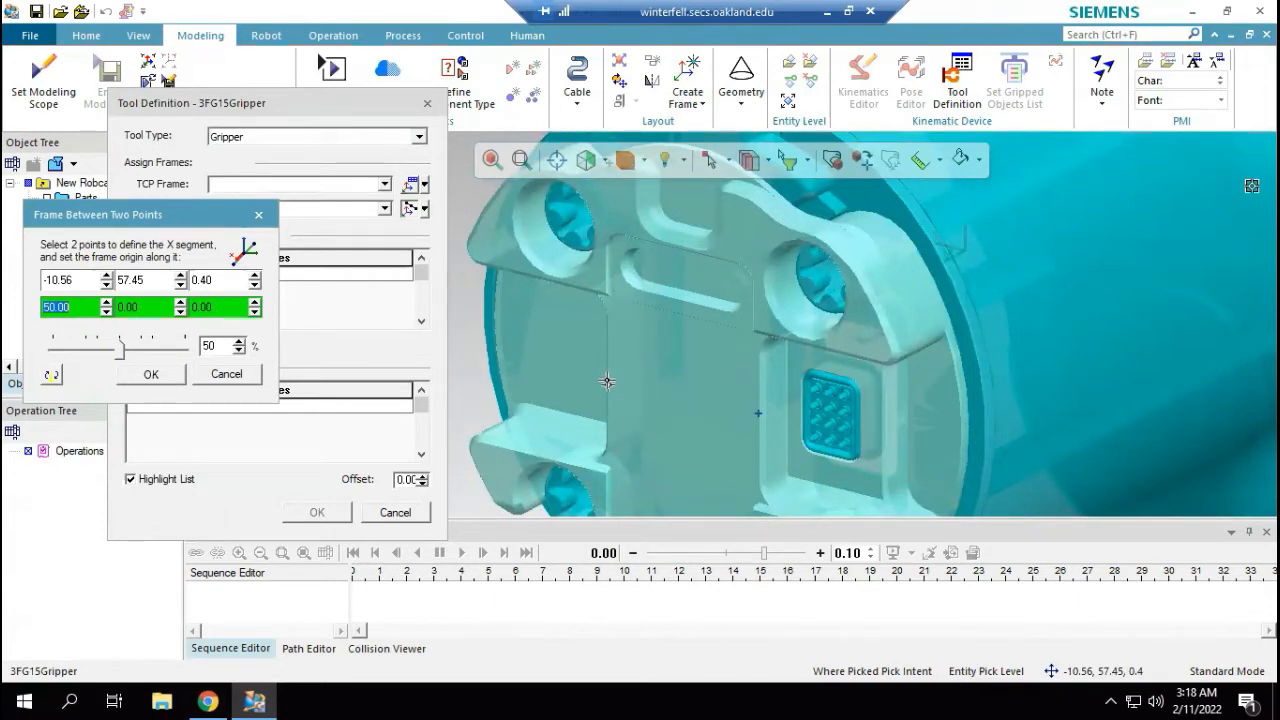
left_click(607, 380)
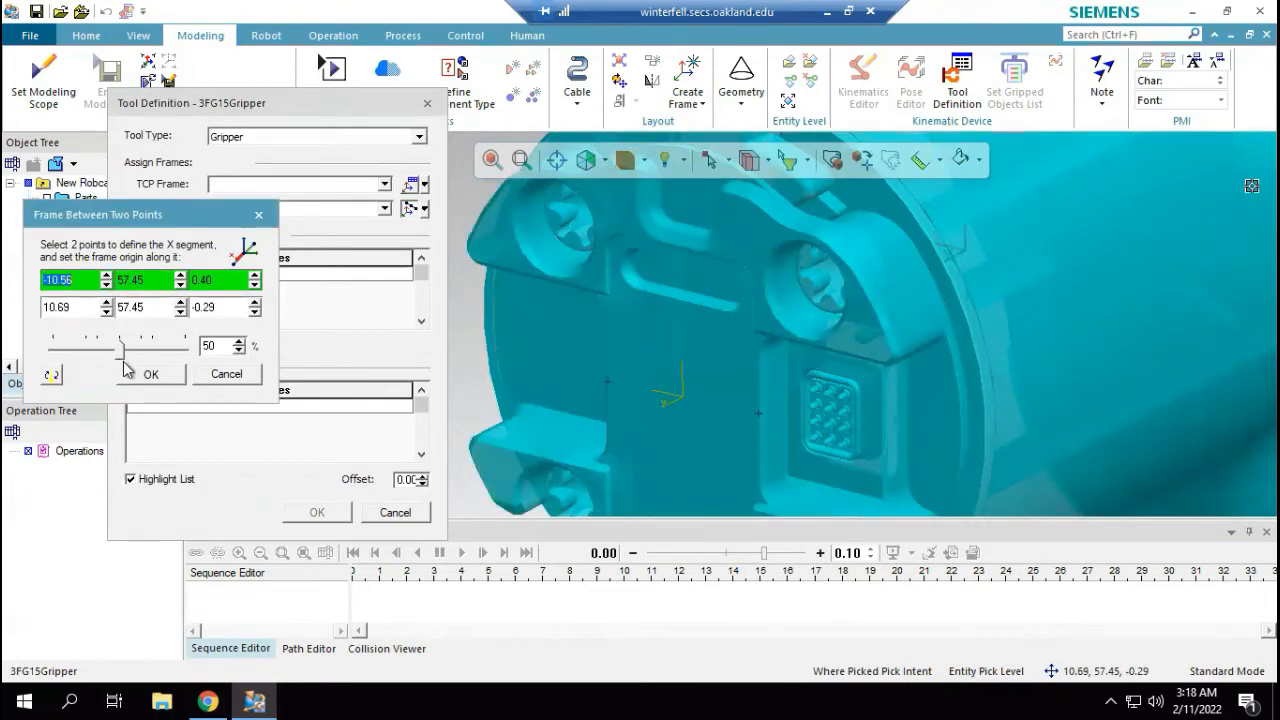
Step: Correct the first point's coordinates, setting X to -10.69, and create the base frame at 50% between the points
left_click(85, 281)
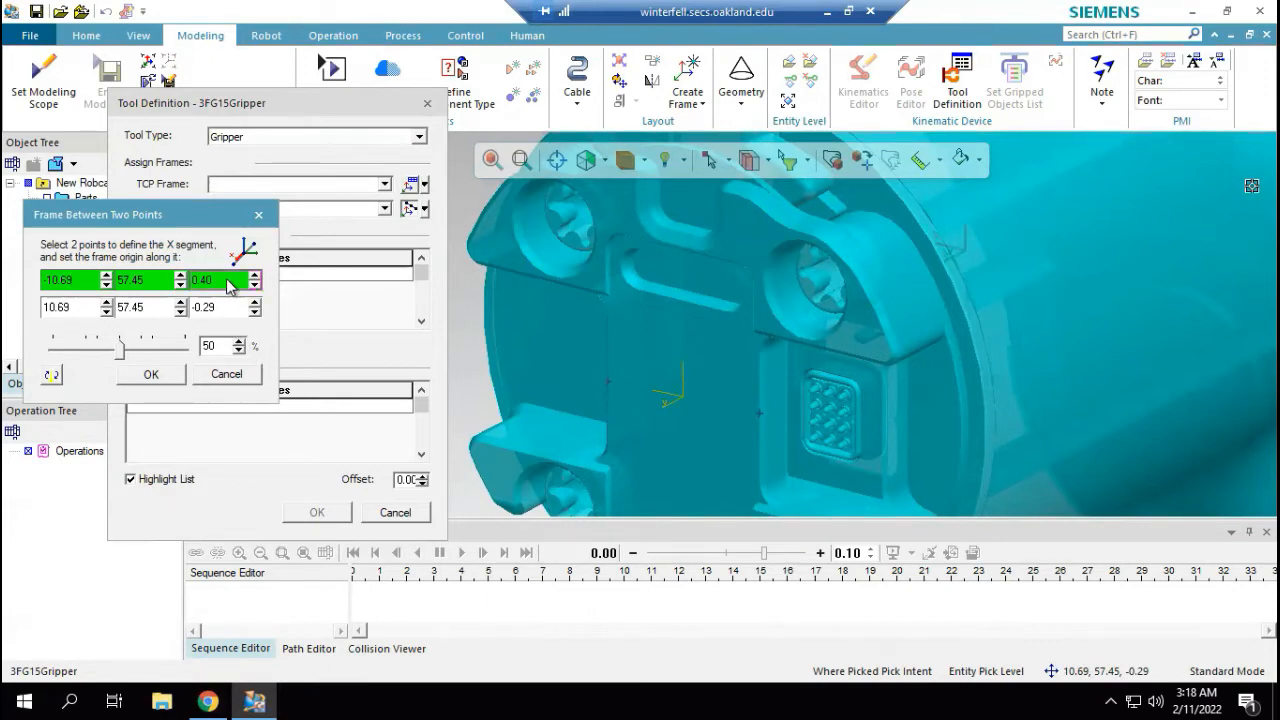
double_click(216, 283)
left_click(151, 374)
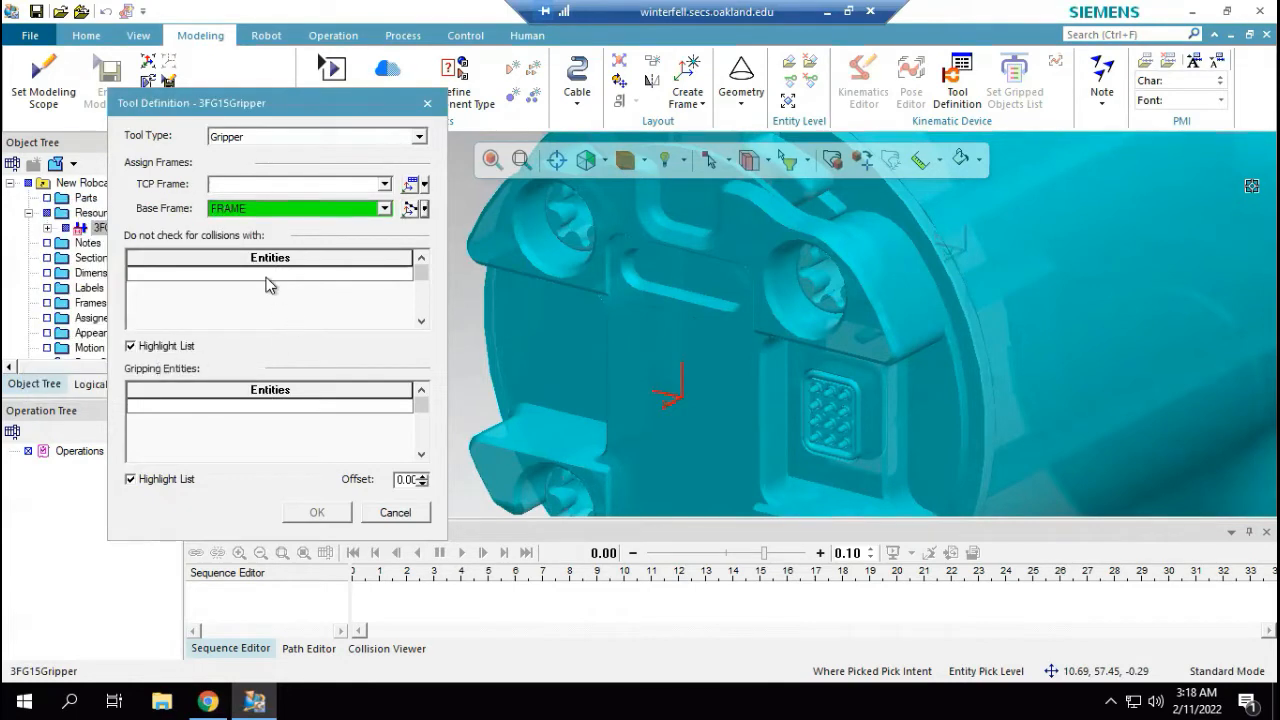
Step: Start a TCP frame by 3 points and place its origin on the end face of the upper fingertip
left_click(425, 185)
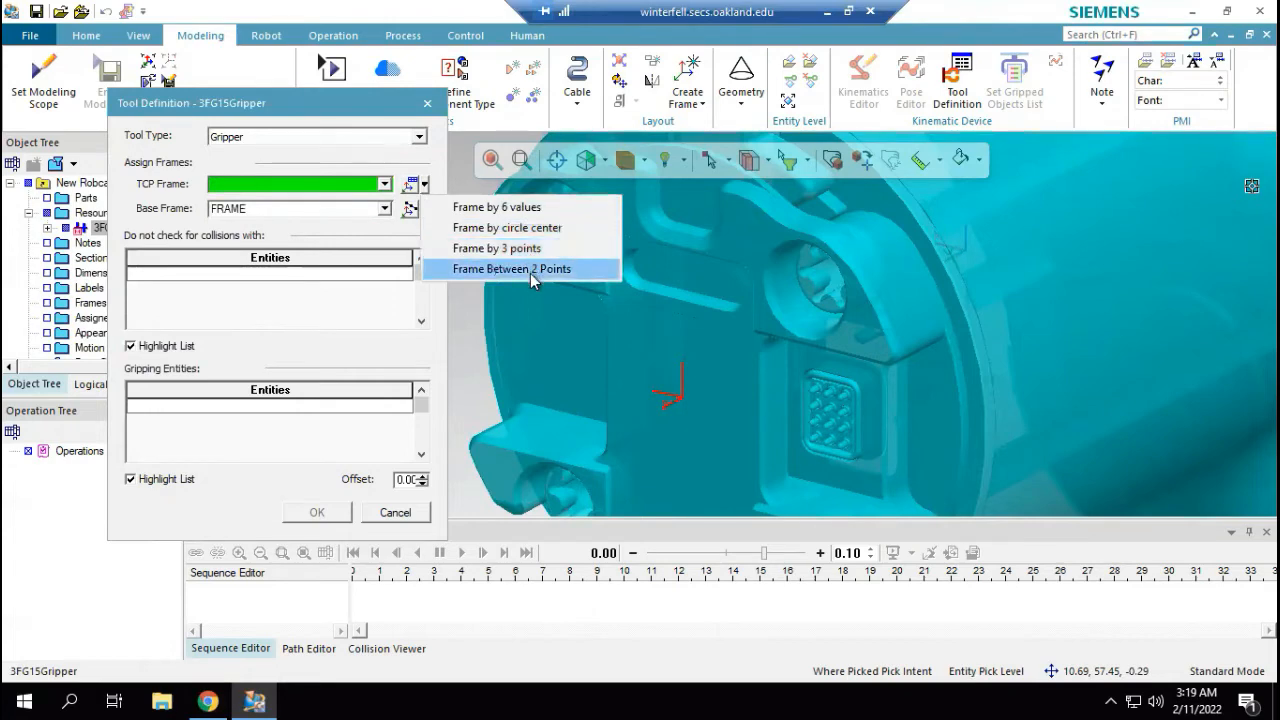
left_click(510, 248)
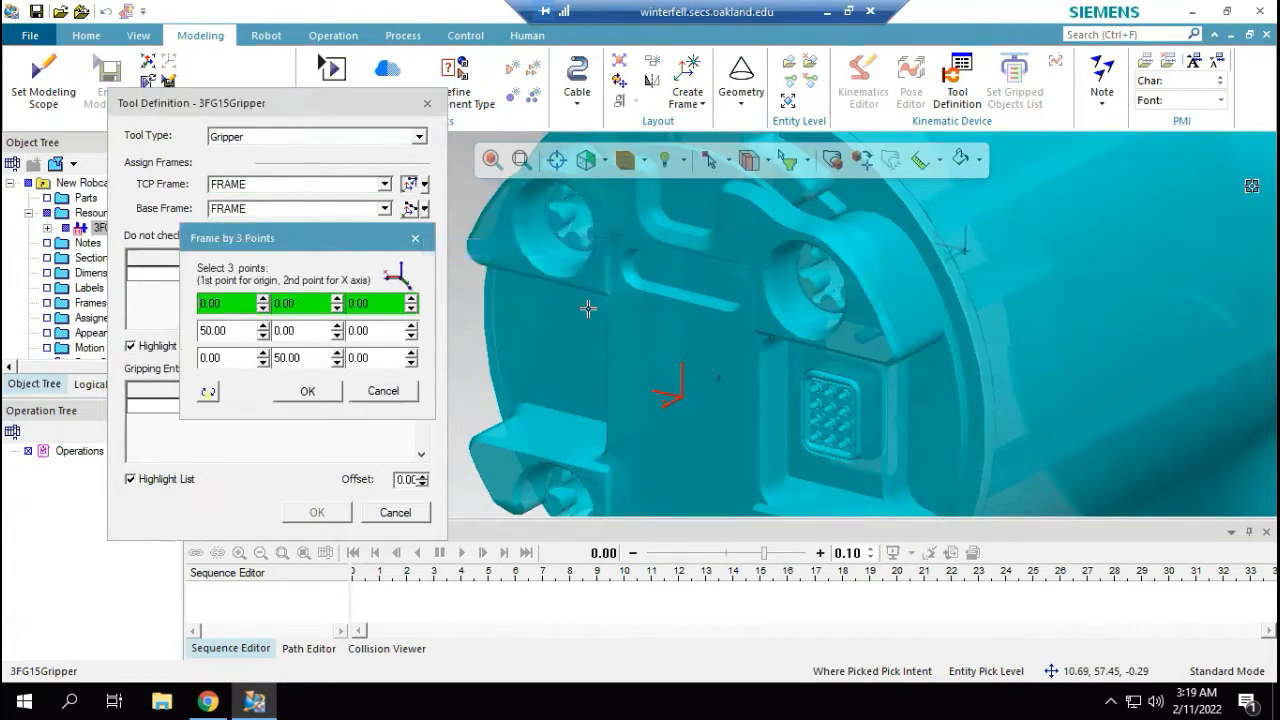
scroll(577, 314, "down", 8)
middle_click_drag(643, 292, 656, 135)
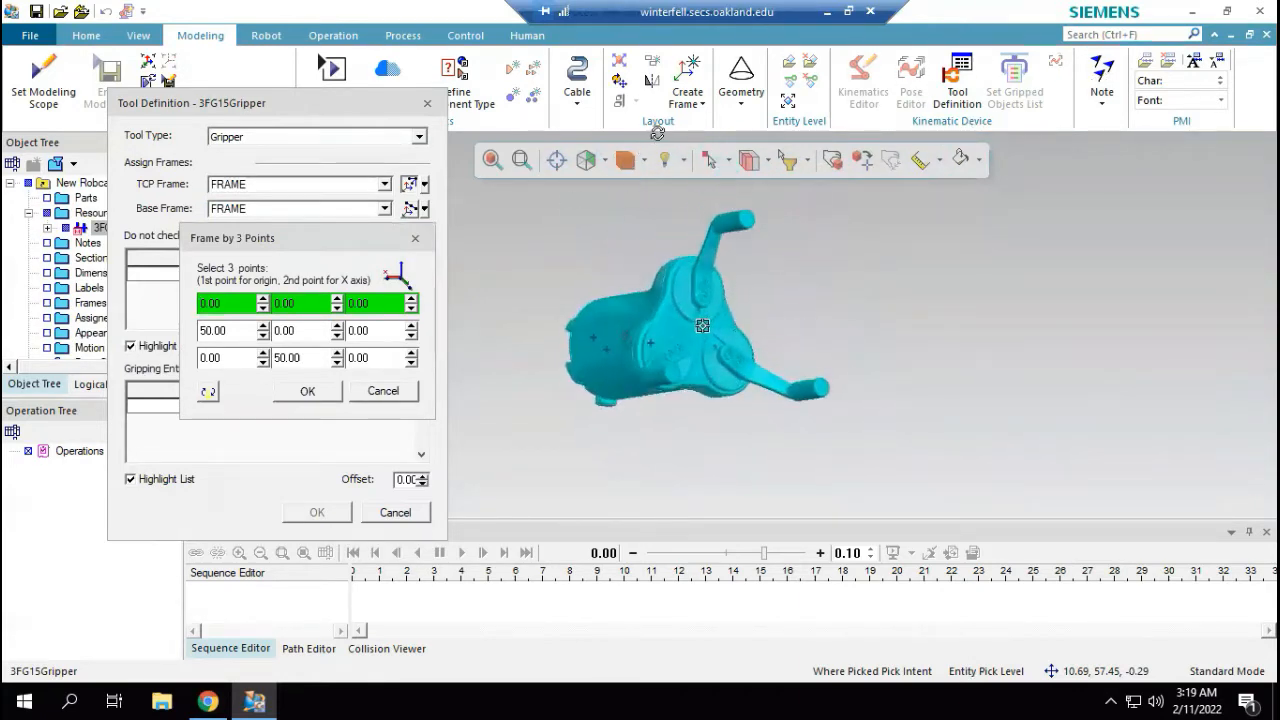
scroll(770, 228, "up", 5)
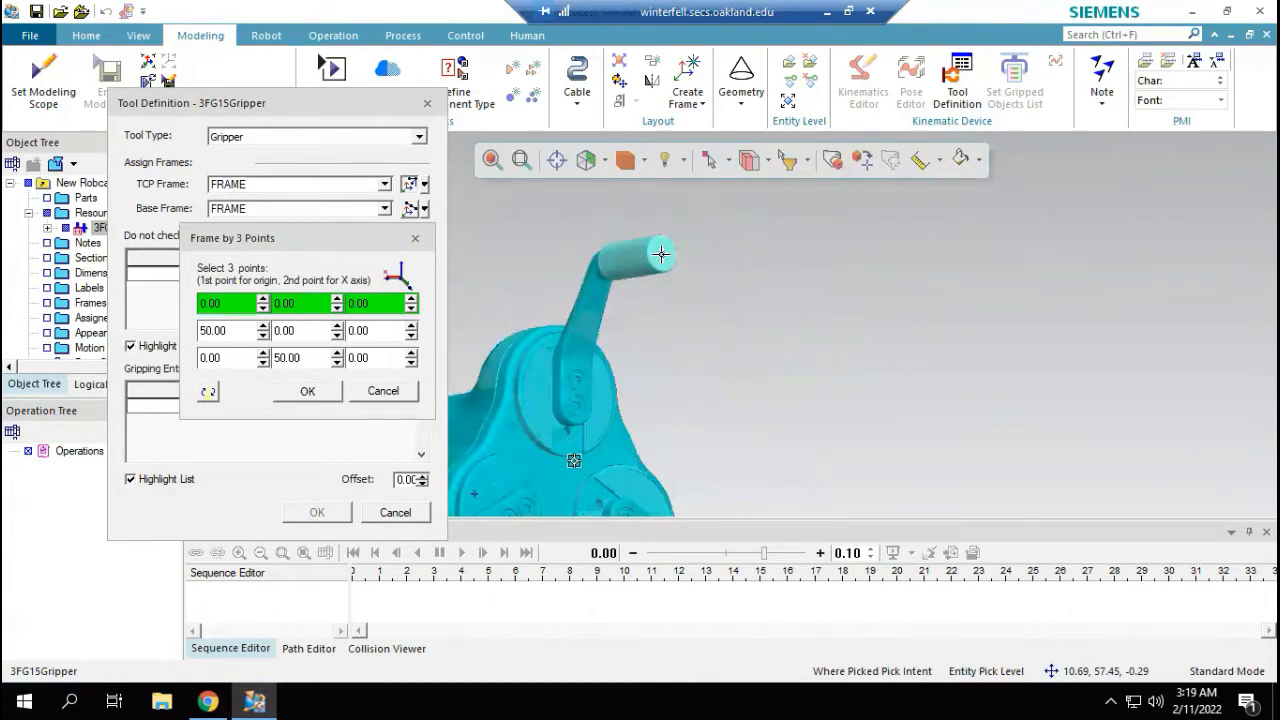
left_click(662, 256)
Step: Set the X-axis point and third point on the end faces of the other two fingertips and create the TCP frame
scroll(734, 217, "down", 3)
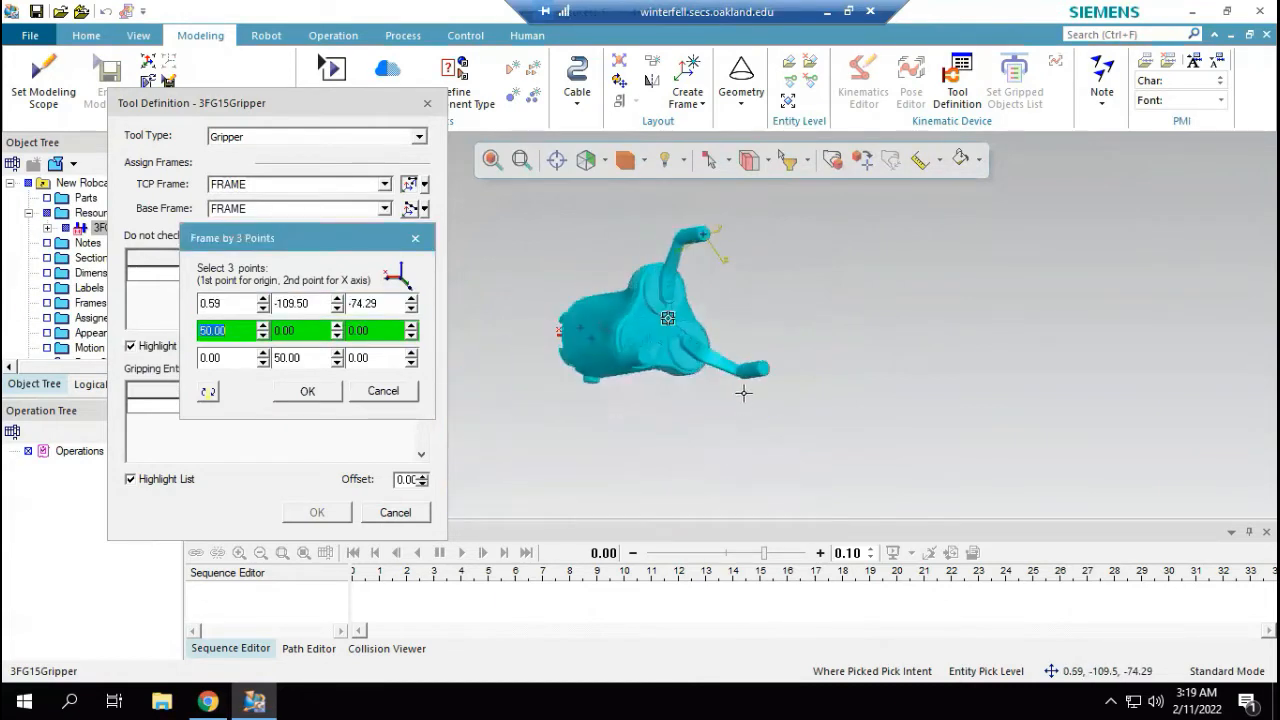
scroll(765, 365, "up", 5)
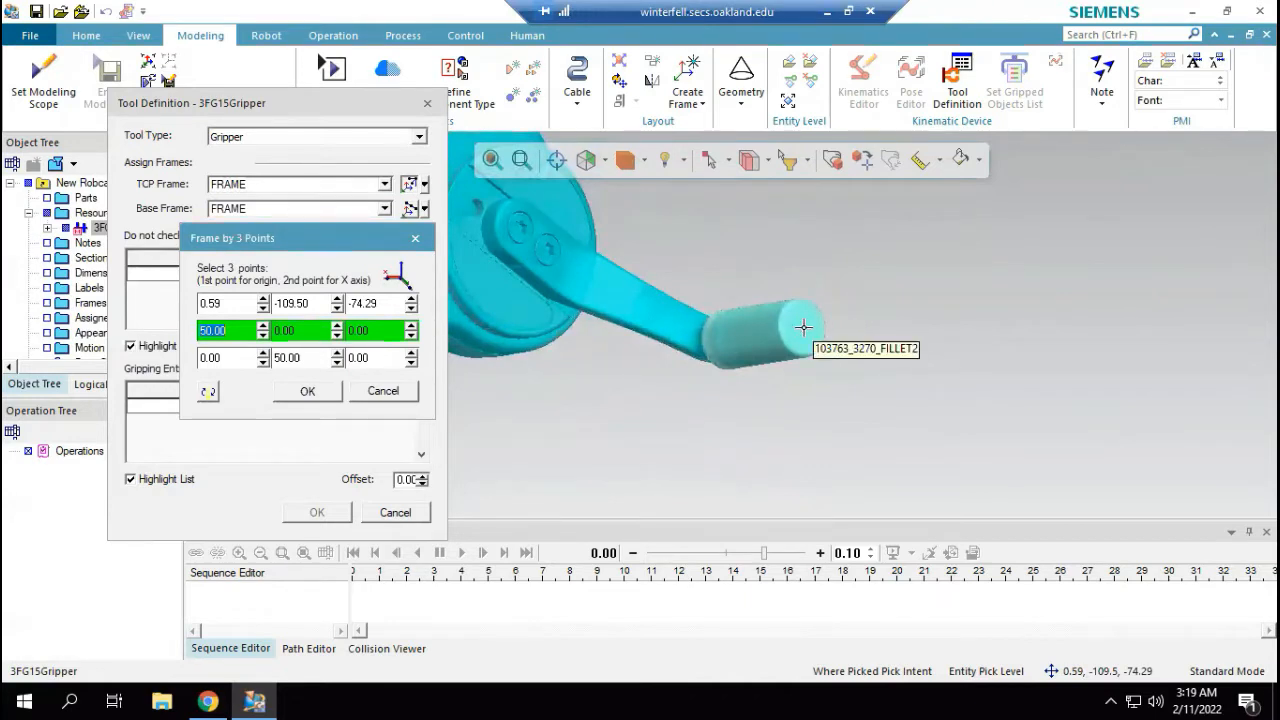
left_click(803, 327)
scroll(859, 321, "down", 3)
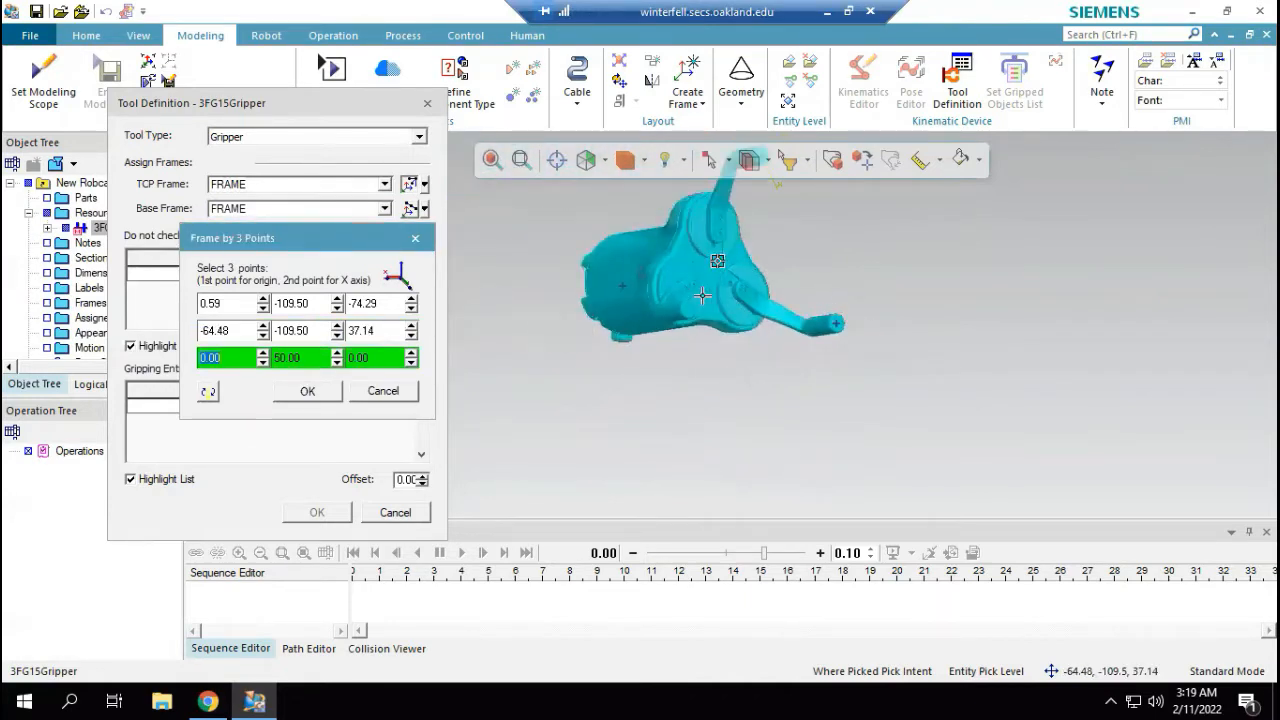
scroll(695, 307, "up", 5)
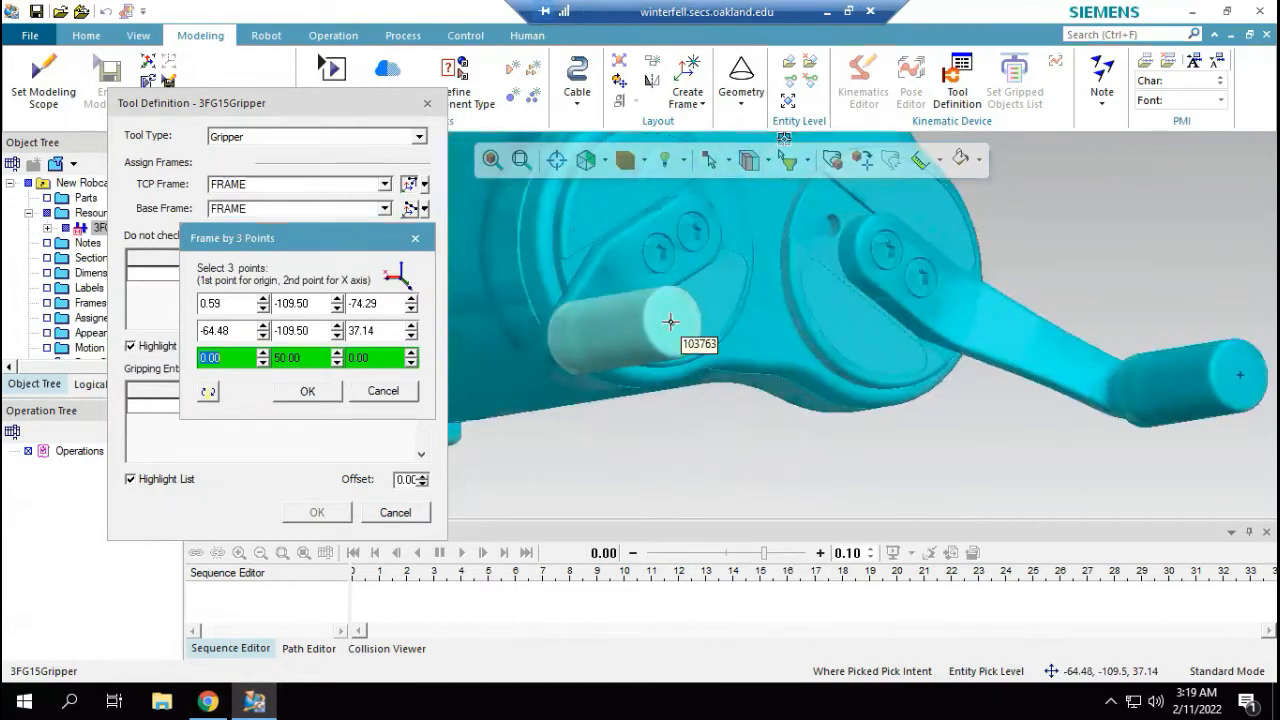
left_click(670, 322)
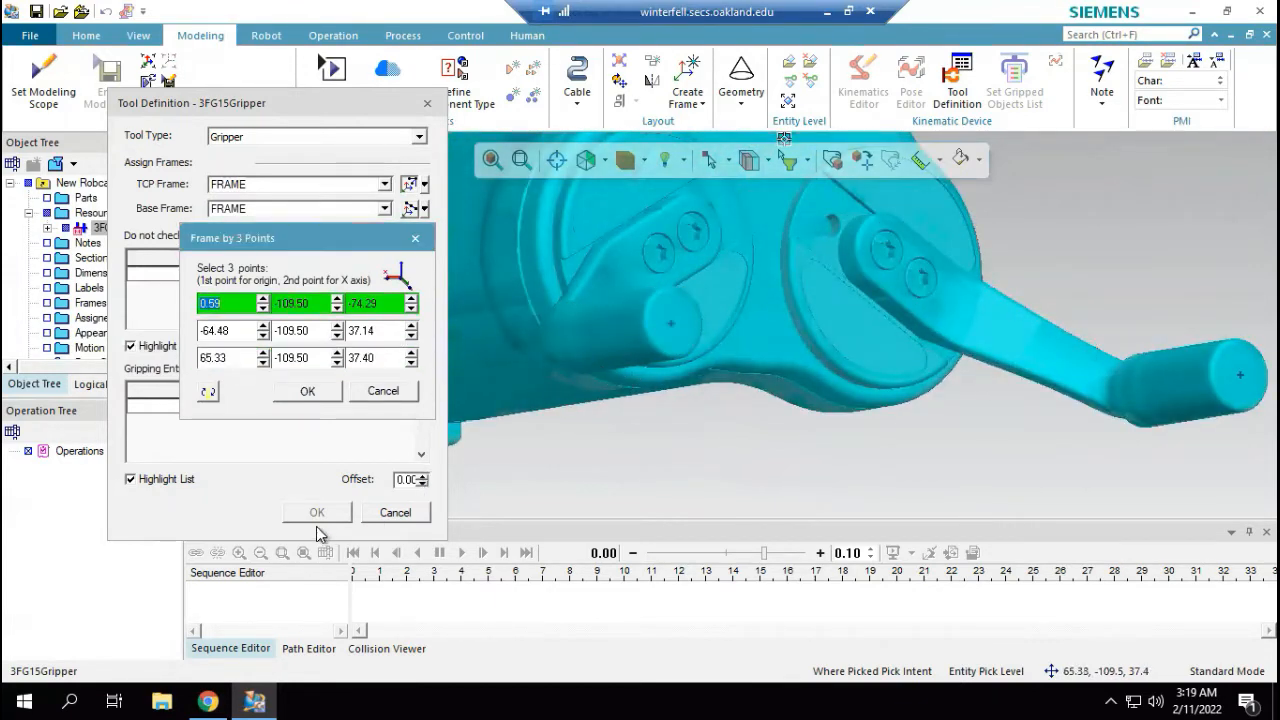
left_click(313, 391)
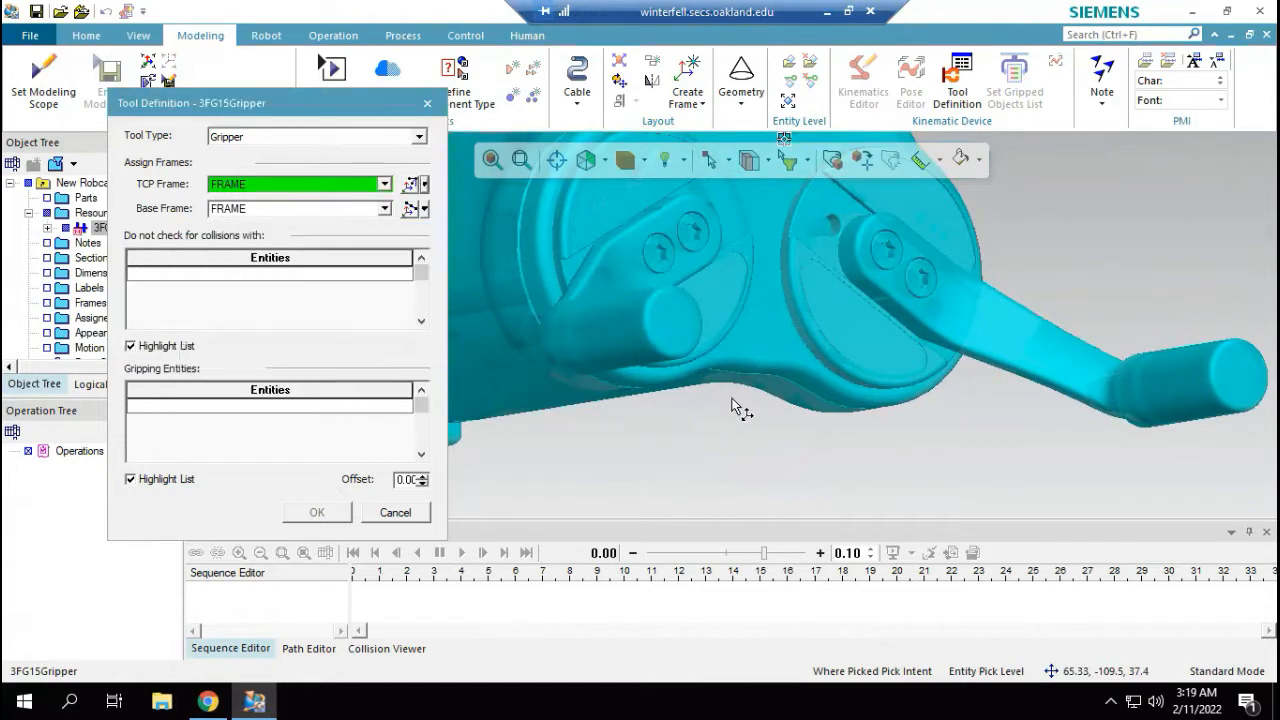
Step: Add the three cylindrical fingertips as gripping entities and accept the gripper's tool definition
scroll(714, 390, "down", 6)
scroll(703, 379, "down", 3)
left_click(260, 406)
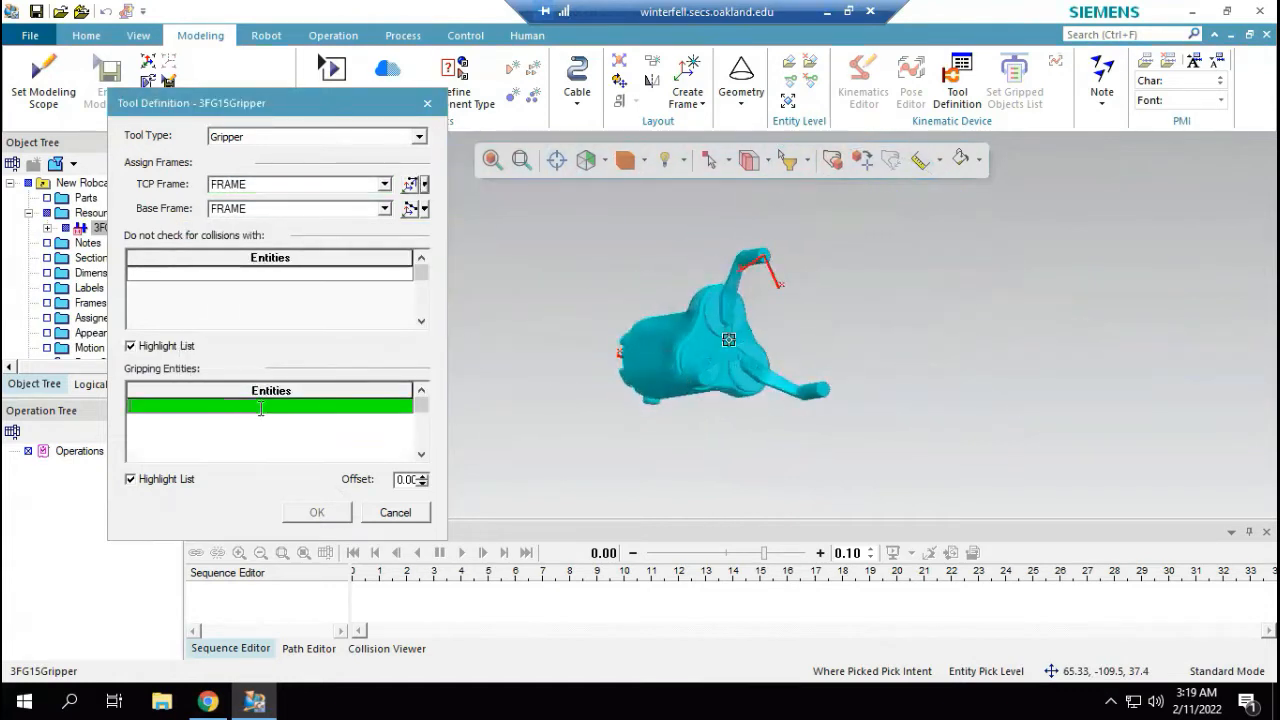
scroll(732, 306, "up", 6)
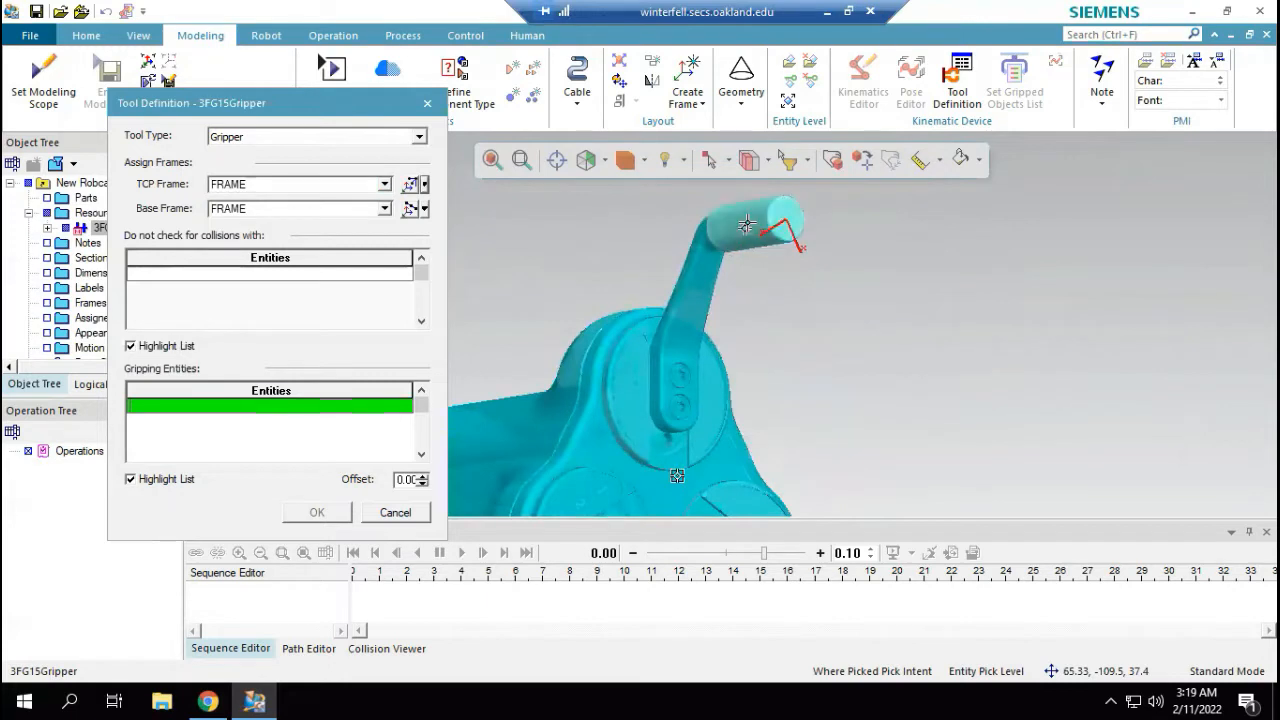
left_click(771, 214)
scroll(757, 283, "down", 4)
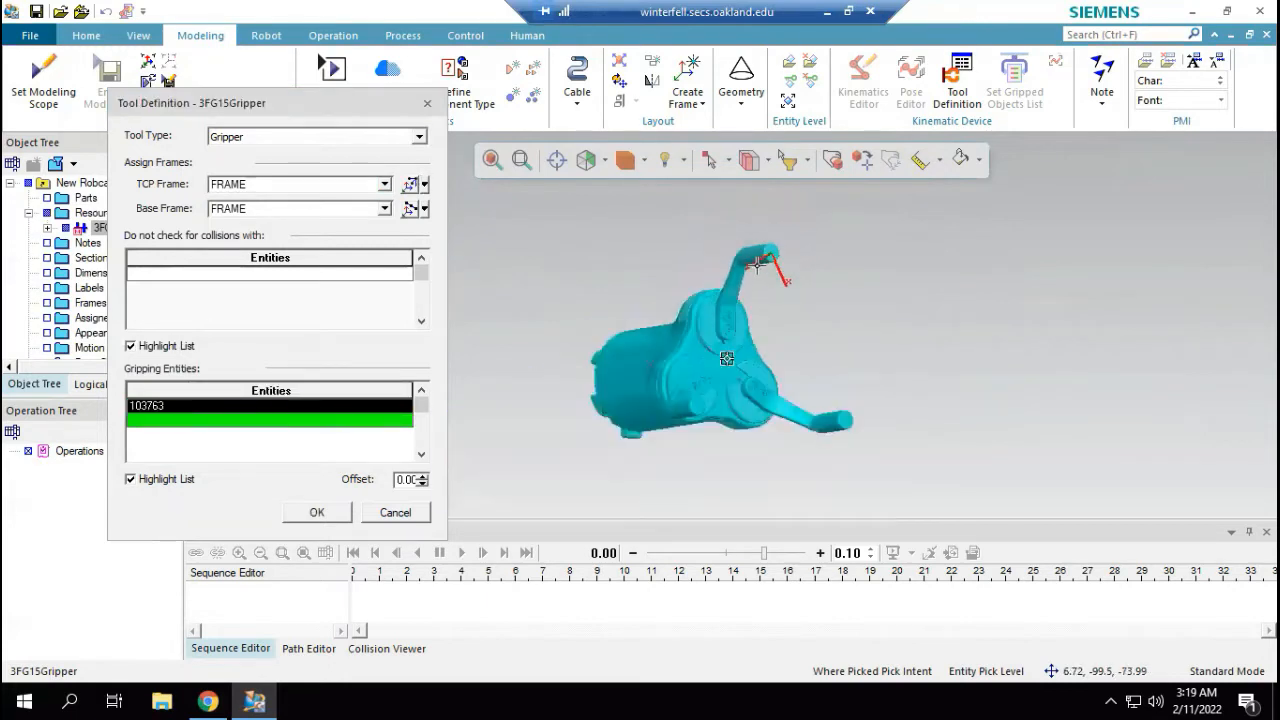
left_click(825, 422)
scroll(709, 408, "up", 5)
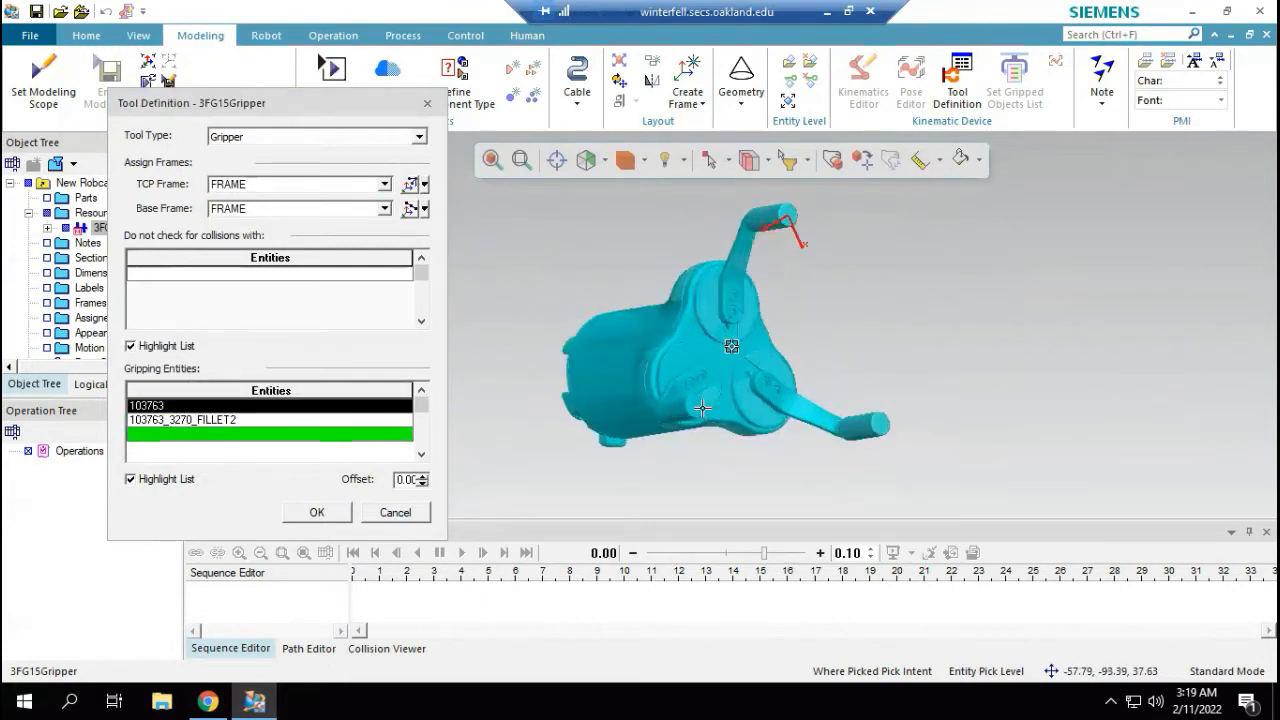
left_click(641, 414)
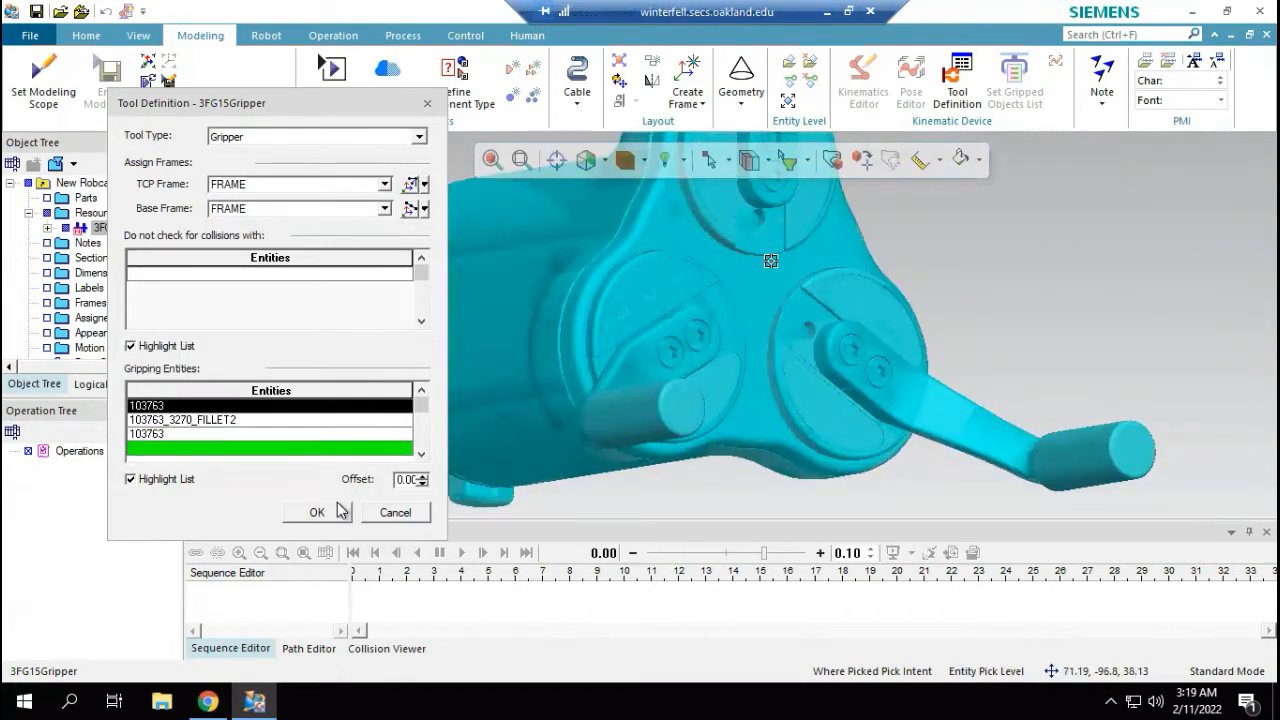
left_click(317, 512)
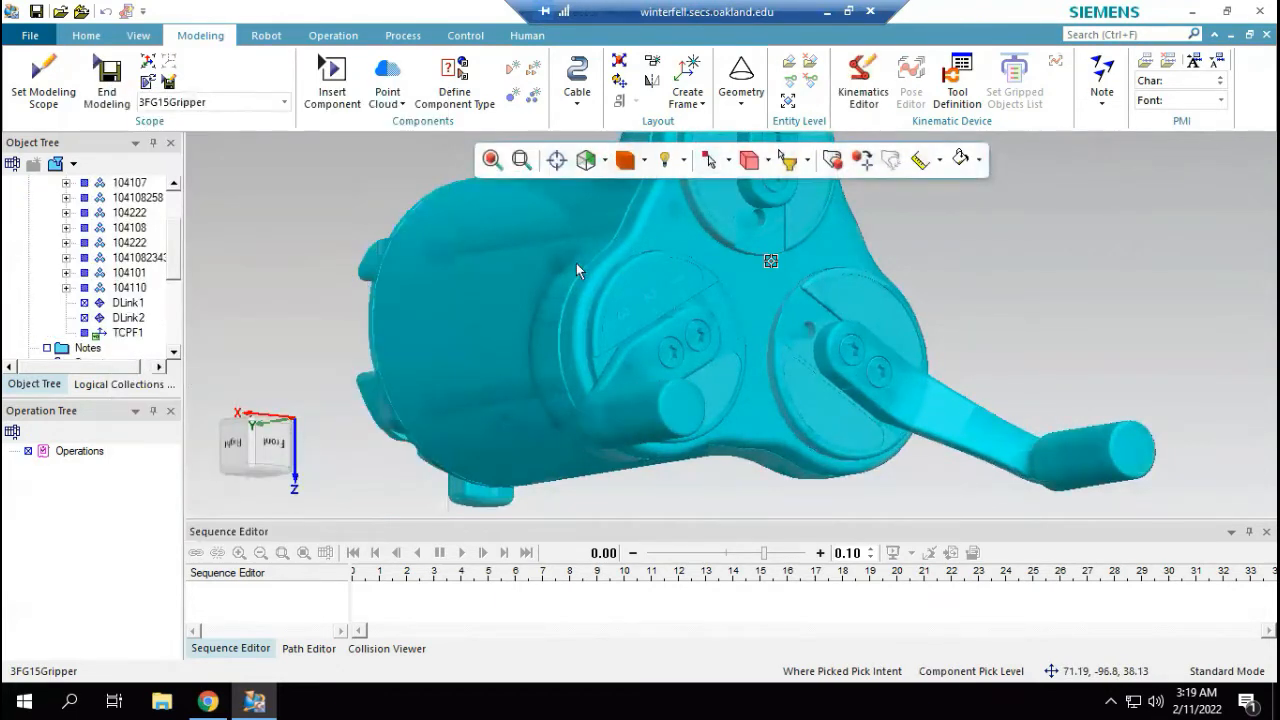
Step: Clear the selection, reselect the 3FG15Gripper by its body and open it in the Kinematics Editor
scroll(576, 264, "down", 4)
left_click(437, 237)
scroll(578, 217, "up", 2)
scroll(578, 217, "down", 4)
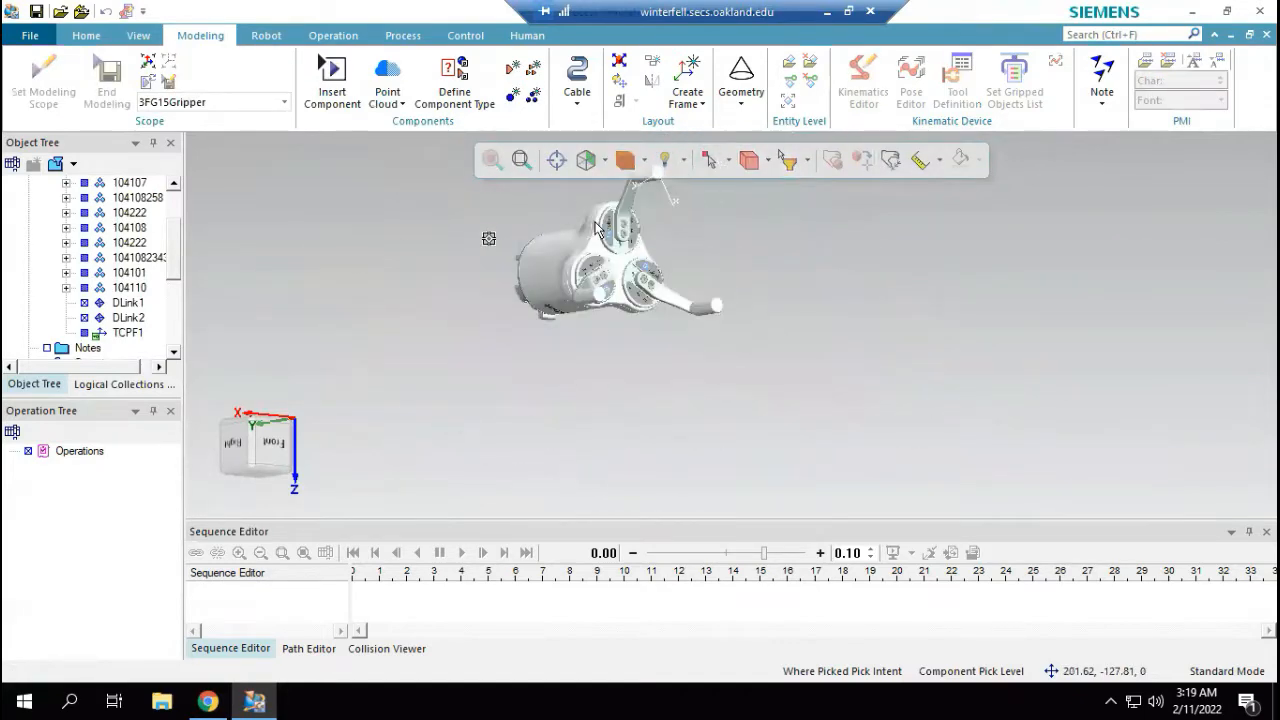
scroll(594, 212, "up", 3)
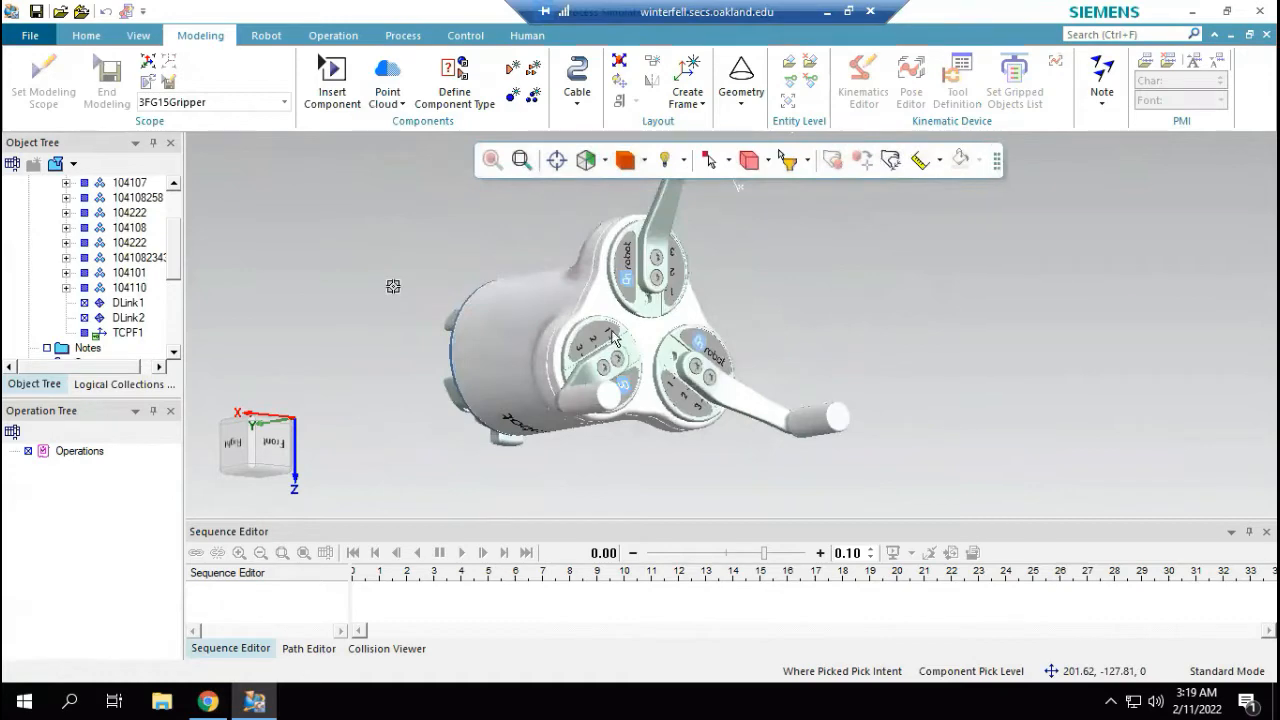
left_click(576, 333)
left_click(866, 78)
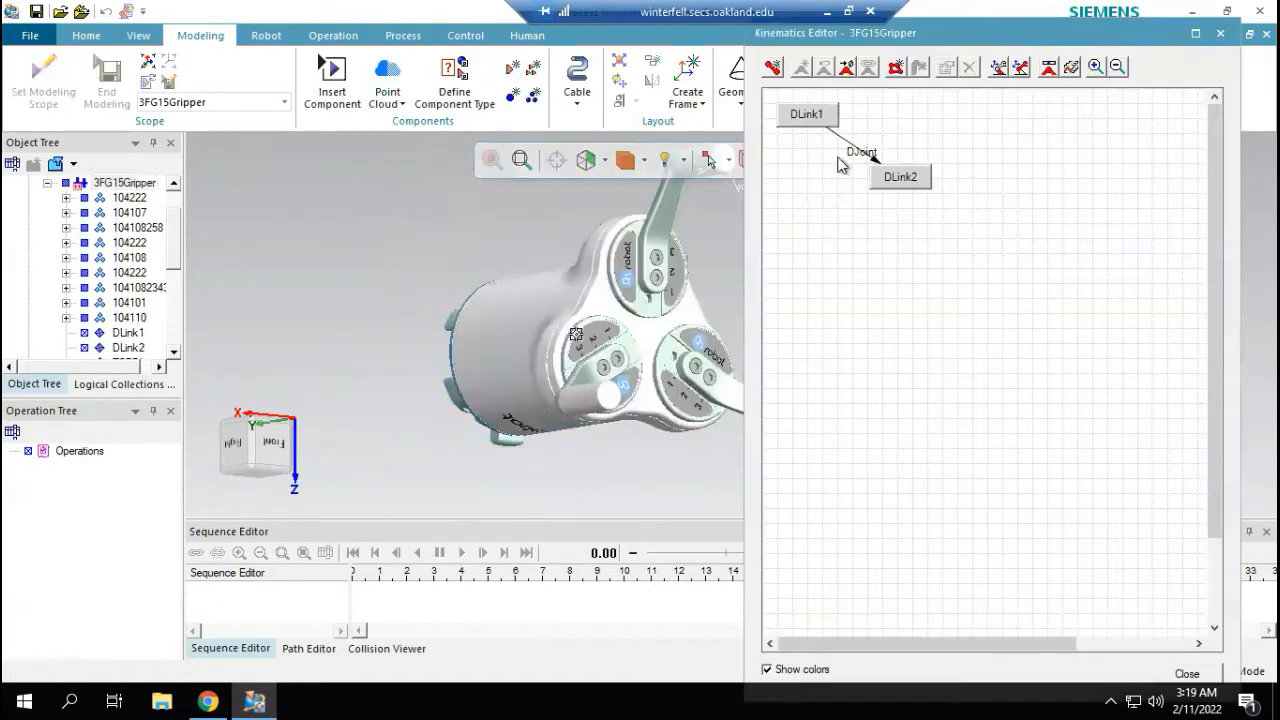
Step: Delete the existing links DLink2 and DLink1 from the gripper's kinematics
left_click(918, 180)
key("Delete")
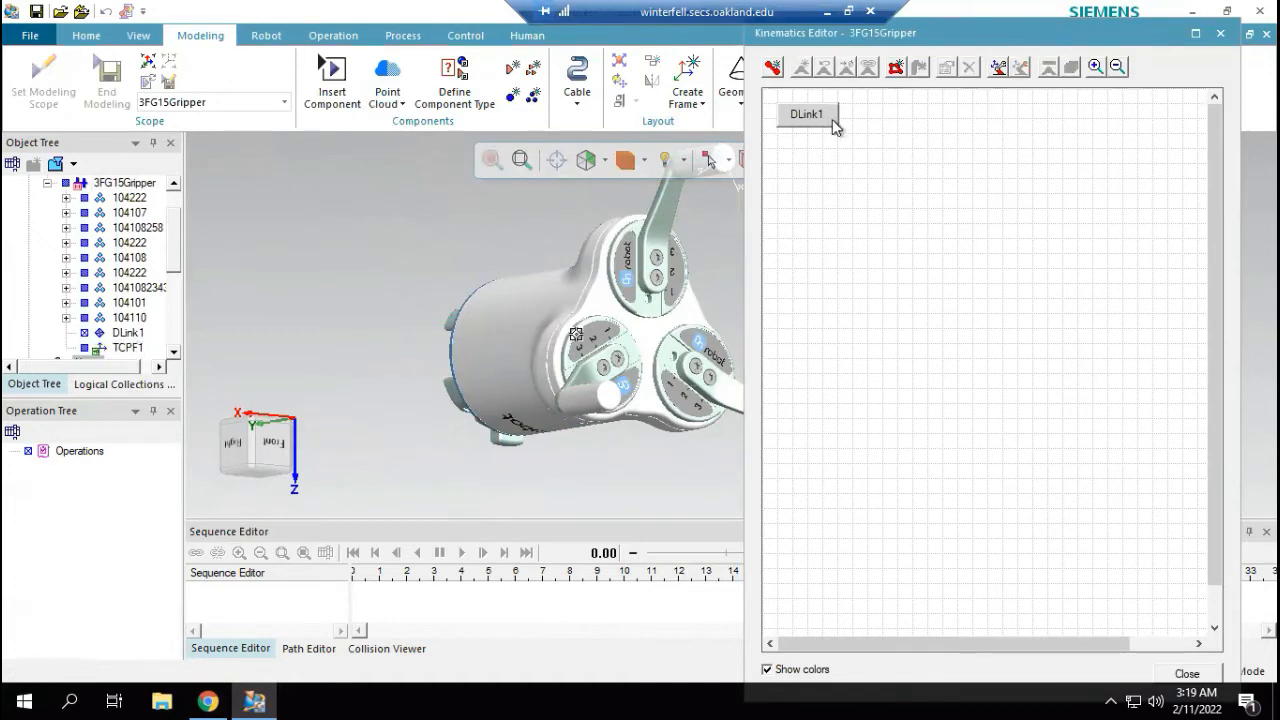
left_click(840, 125)
key("Delete")
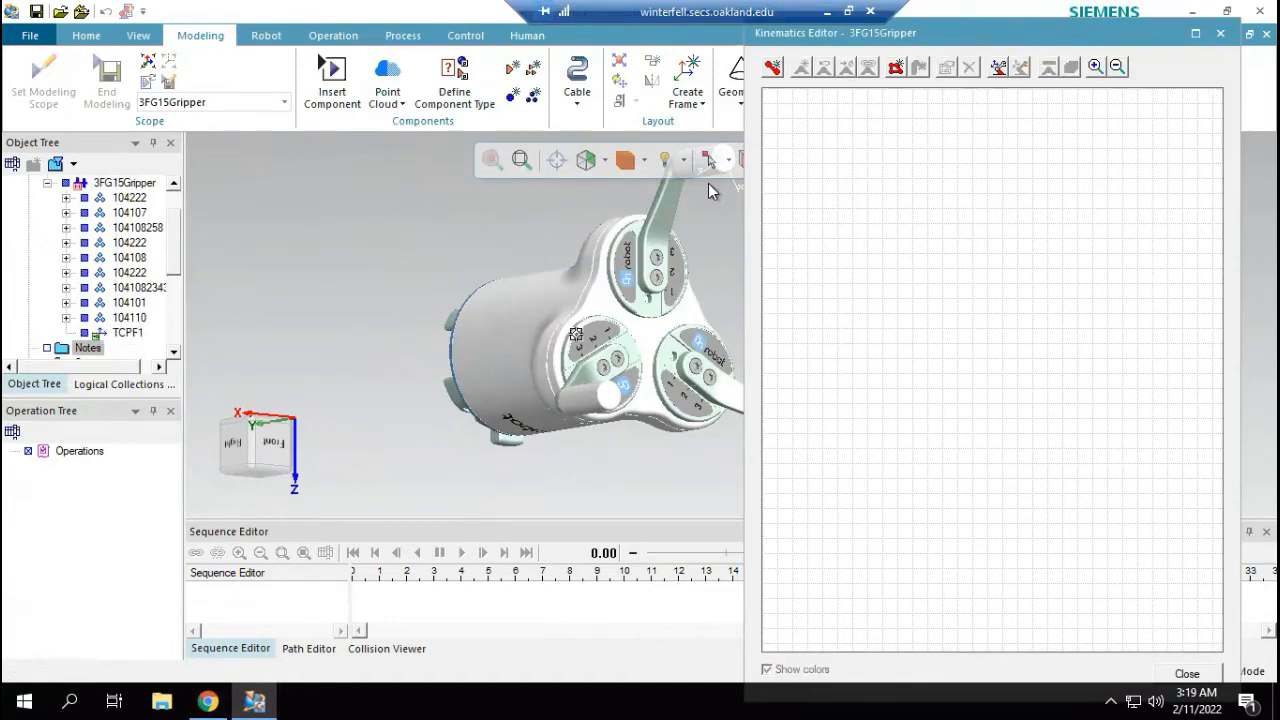
Step: Create a base link containing the gripper's main body housing and the mounting parts at its rear, excluding the fingers
left_click(773, 67)
scroll(445, 351, "down", 2)
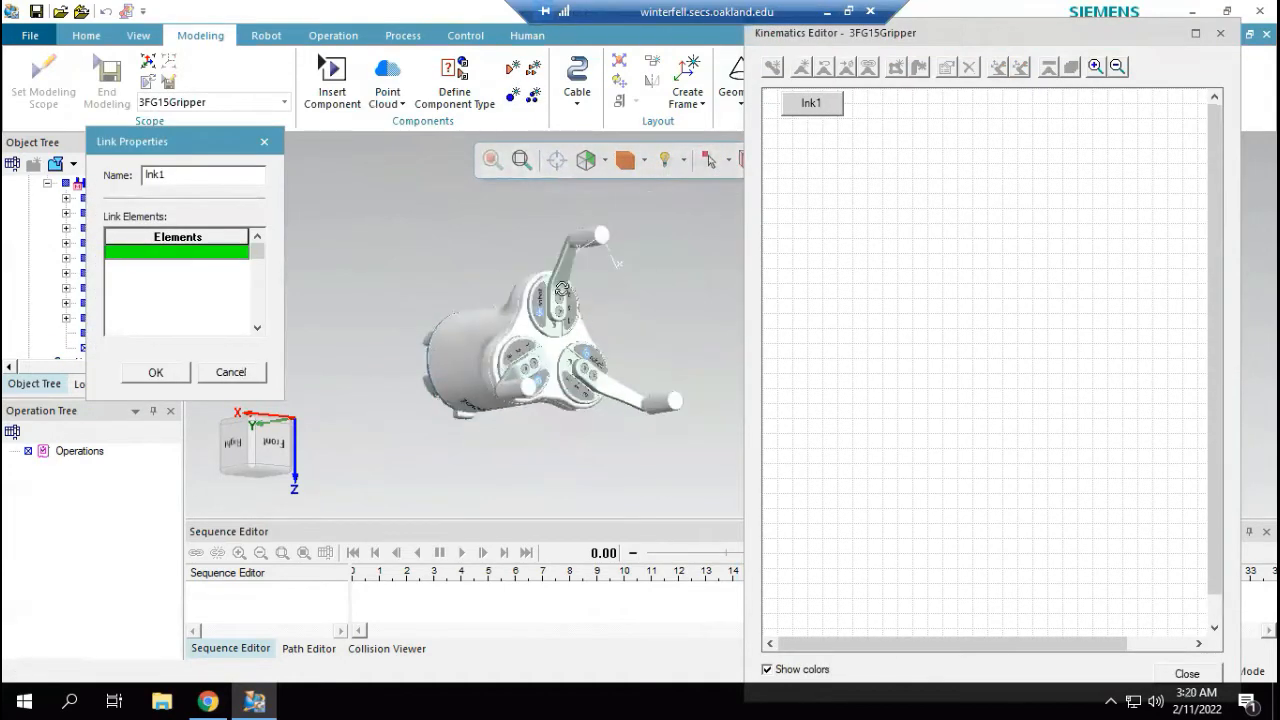
middle_click_drag(562, 289, 898, 333)
scroll(593, 400, "down", 2)
scroll(615, 238, "up", 3)
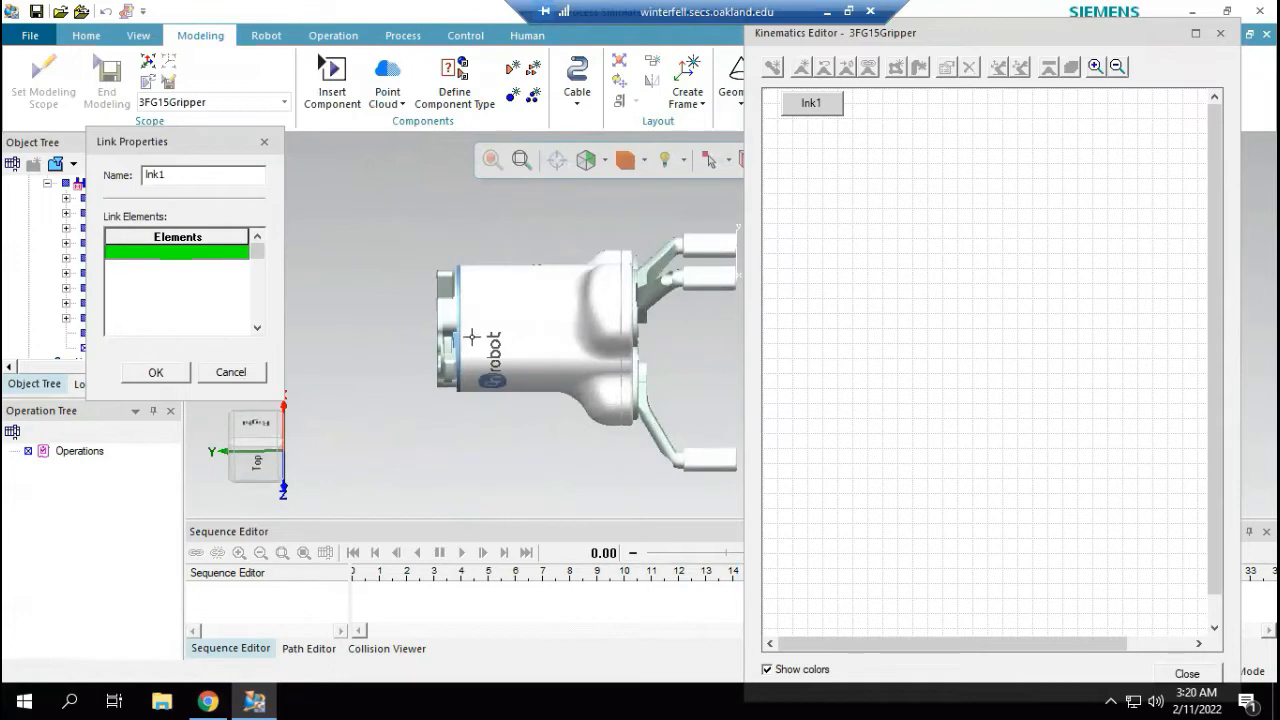
left_click_drag(472, 251, 288, 500)
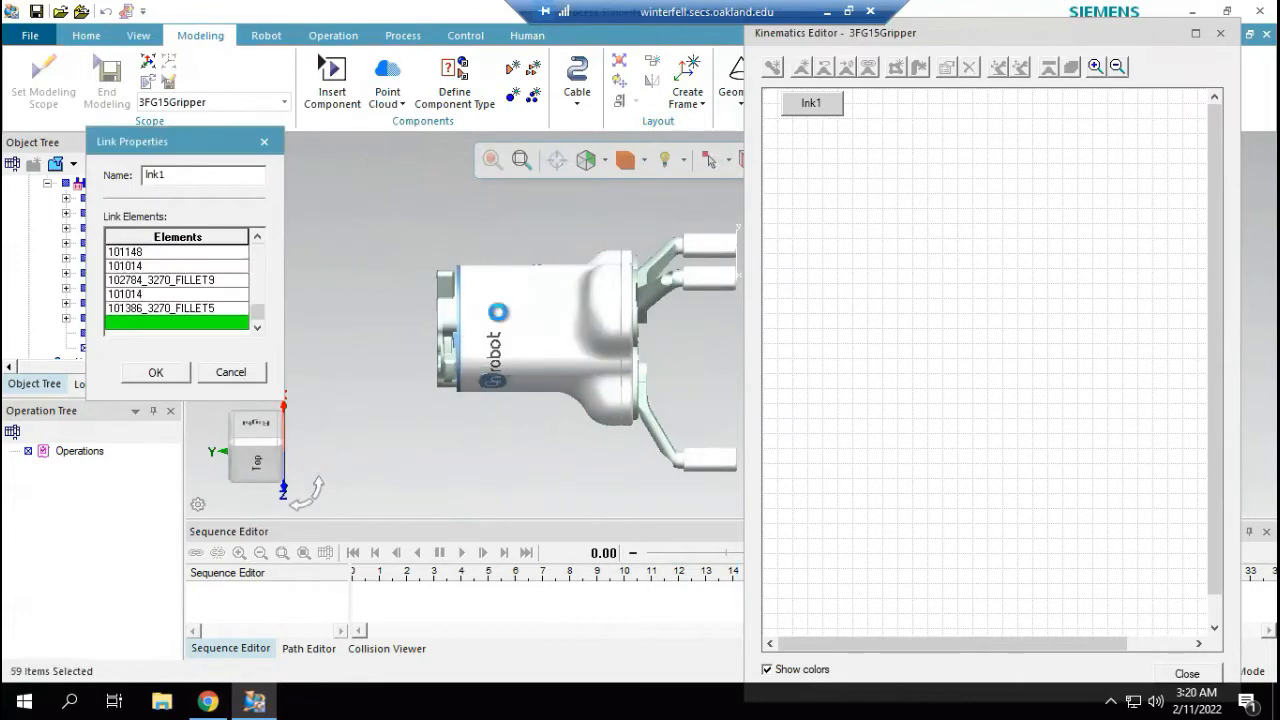
left_click(156, 372)
Step: Add the front plate 104107_3270_CHAMFER to the elements of base link lnk1
left_click(836, 106)
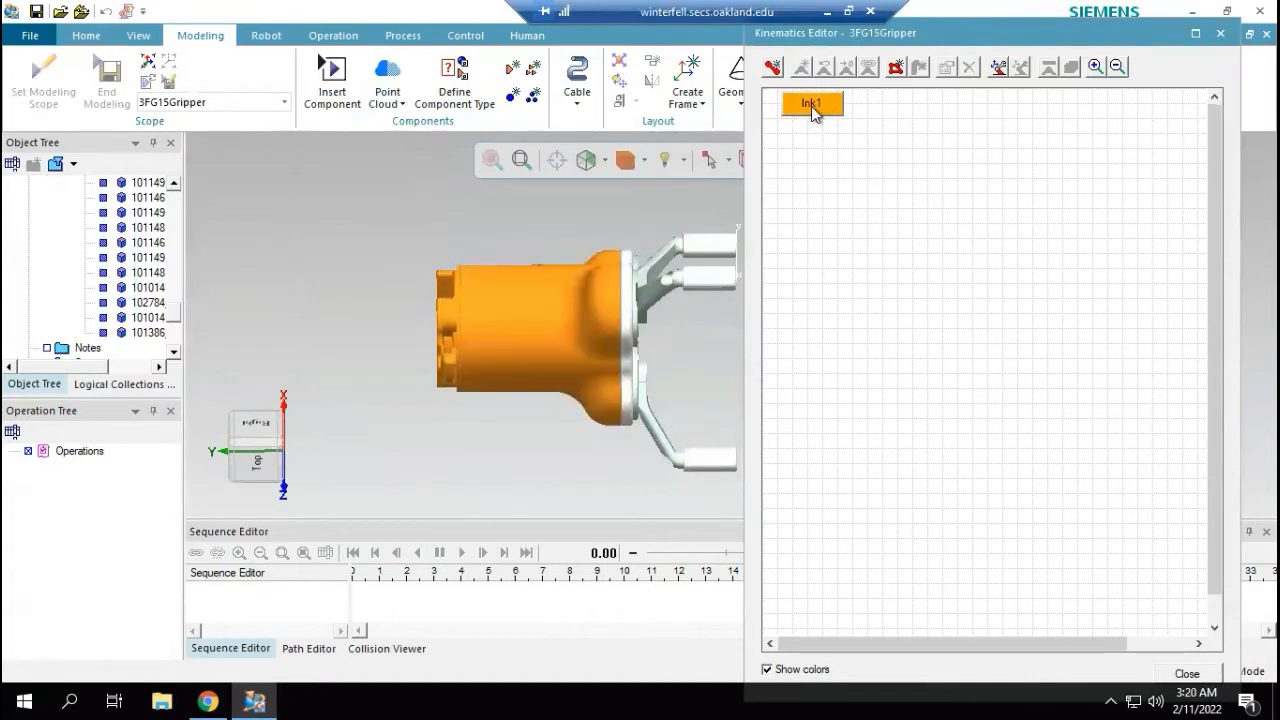
double_click(811, 106)
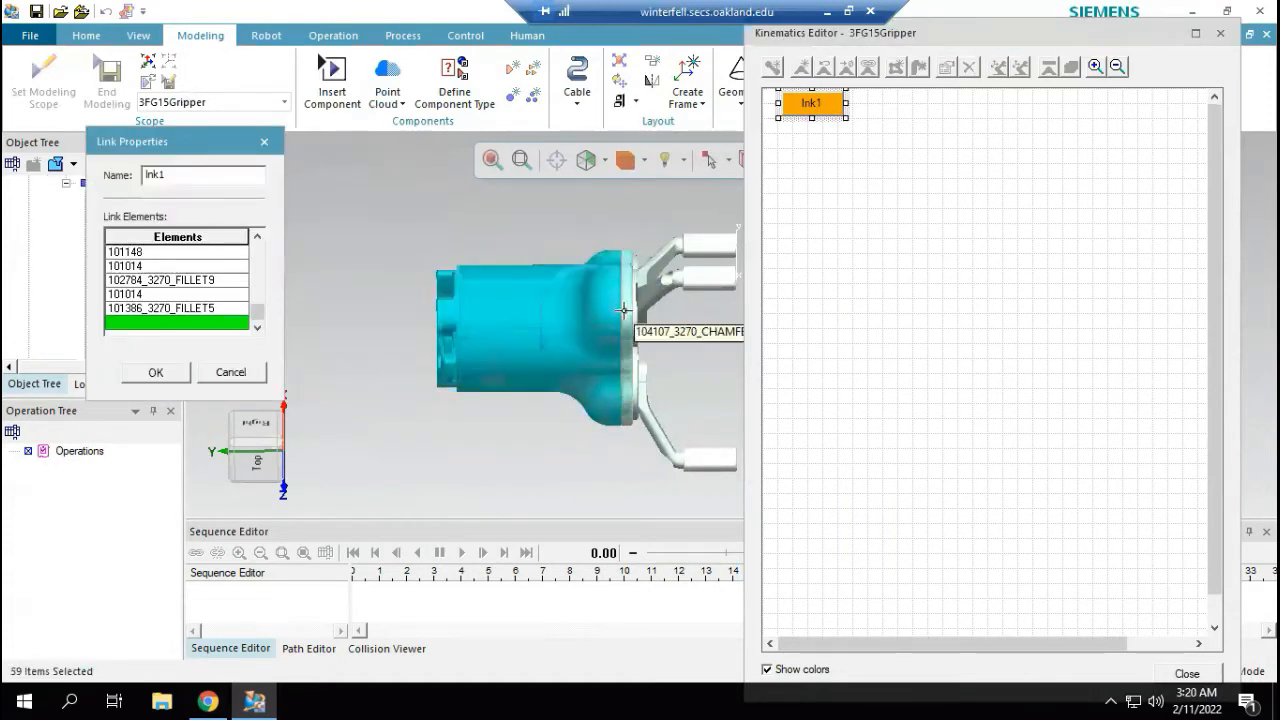
left_click(624, 311)
middle_click_drag(545, 299, 616, 364)
middle_click_drag(575, 409, 474, 340)
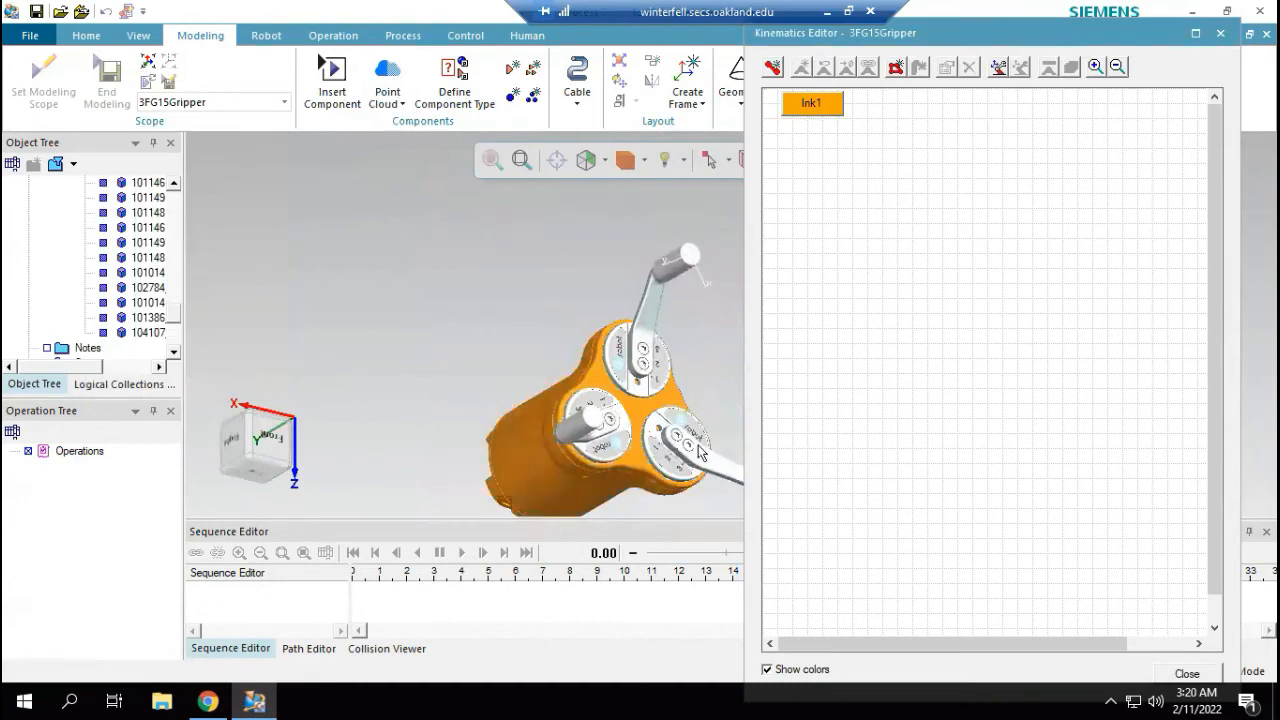
Step: Start a second link and add one finger arm with its cylindrical fingertip as elements, choosing a finger without the TCP frame
scroll(698, 446, "up", 4)
scroll(518, 357, "down", 4)
scroll(566, 405, "up", 1)
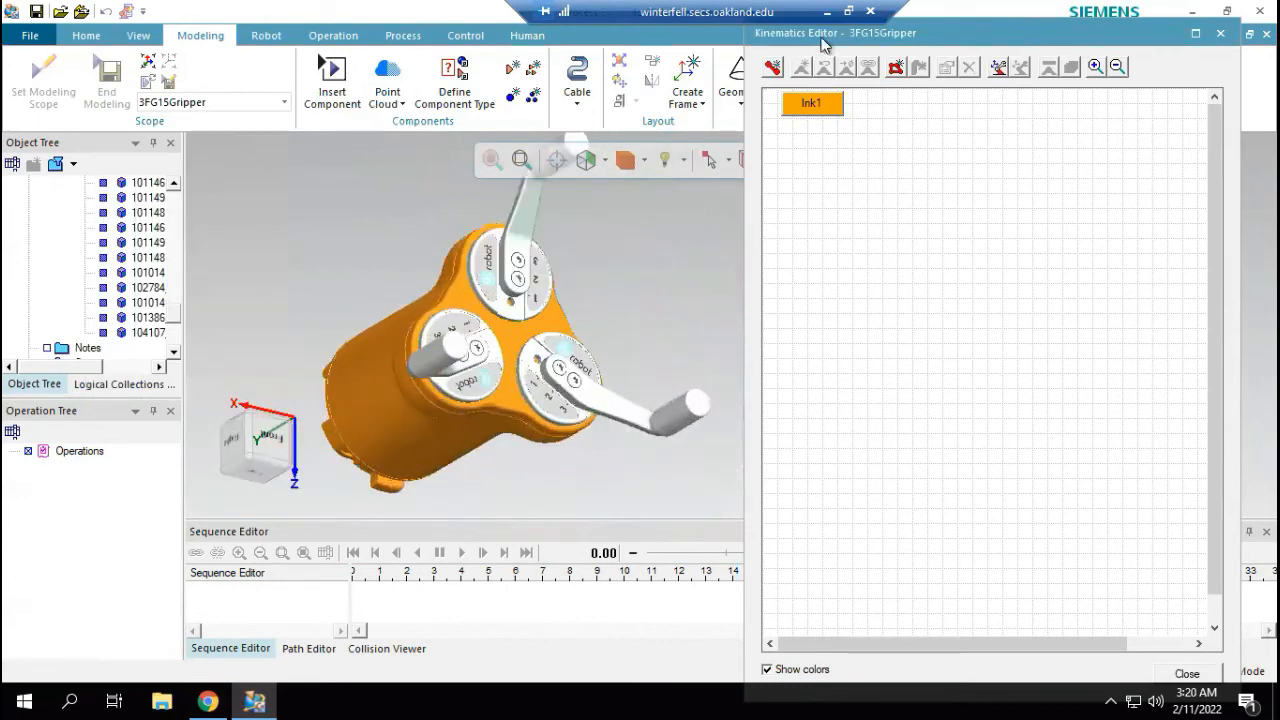
left_click(772, 66)
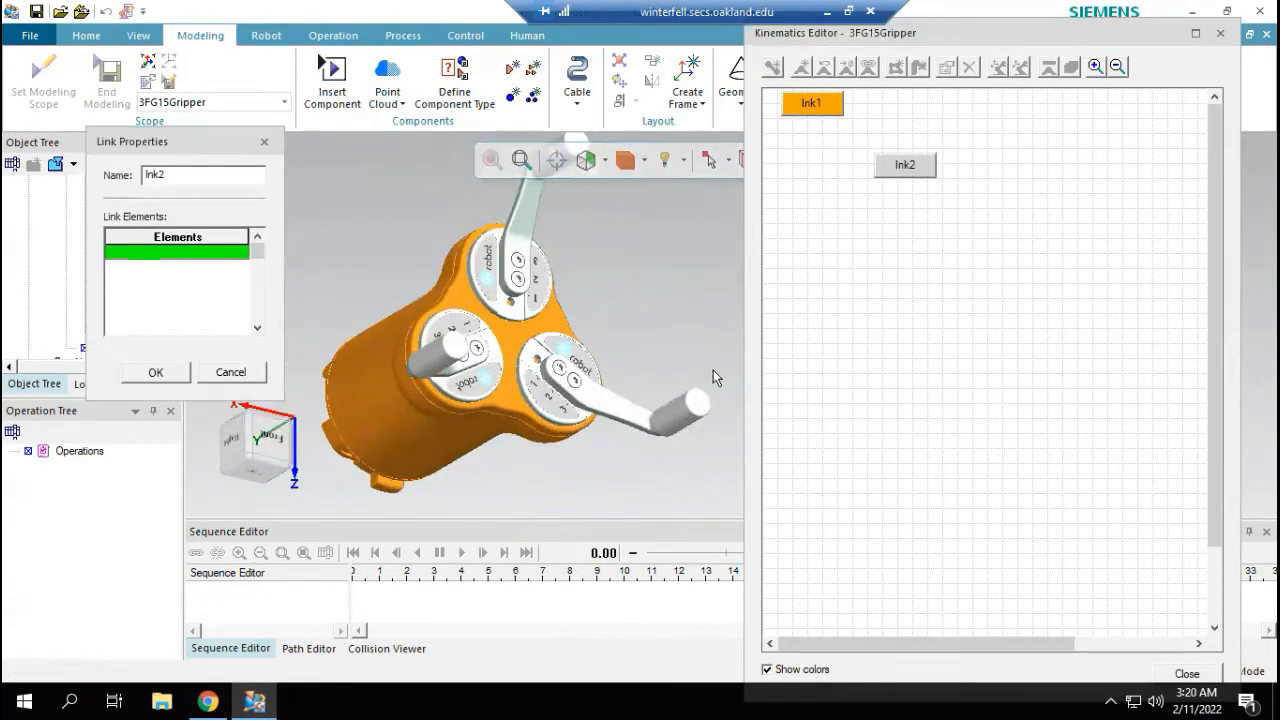
left_click_drag(716, 357, 626, 467)
scroll(588, 400, "up", 5)
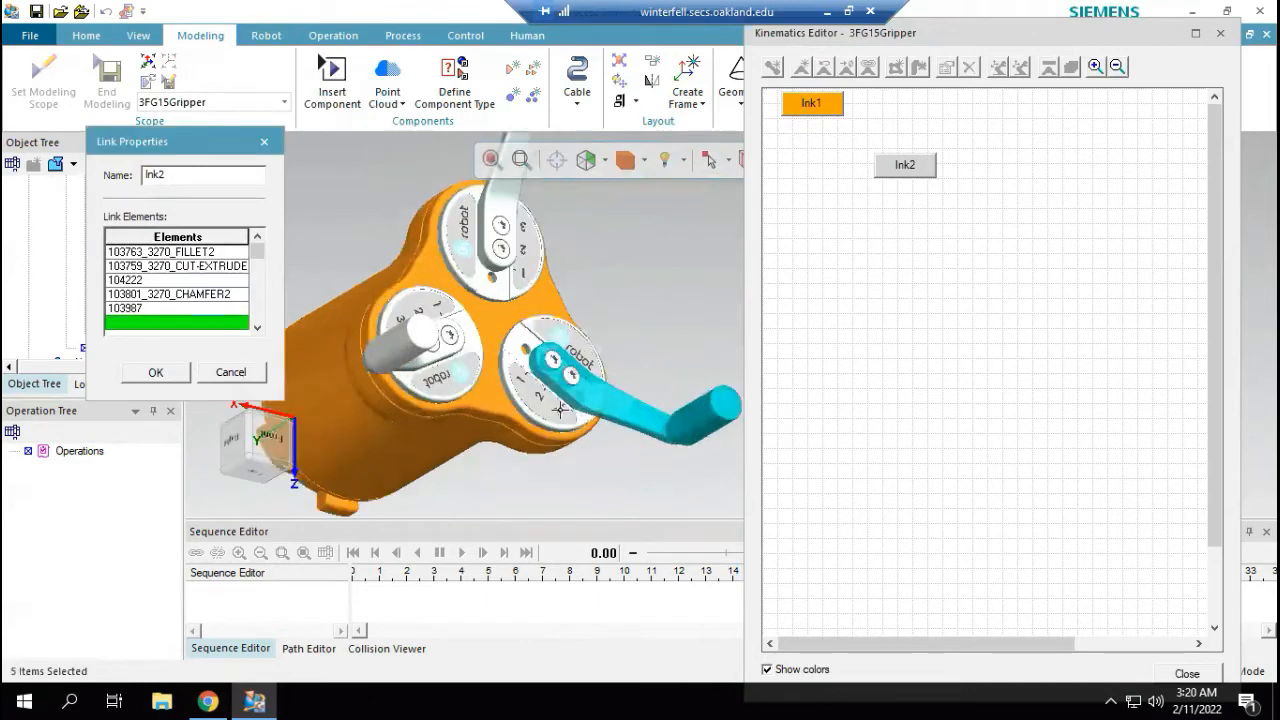
Step: Add that finger's rotary disc, both disc inserts and the two screws to lnk2 and accept the link
left_click(476, 320)
left_click(476, 322)
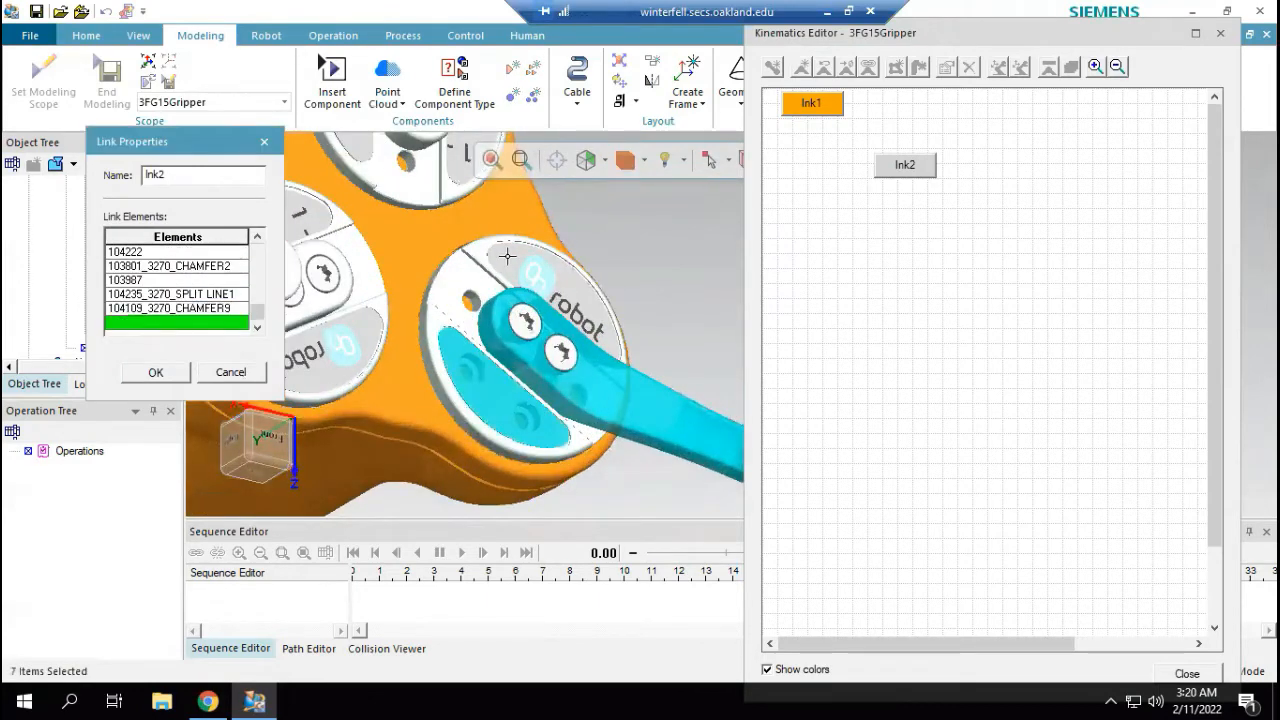
left_click(508, 257)
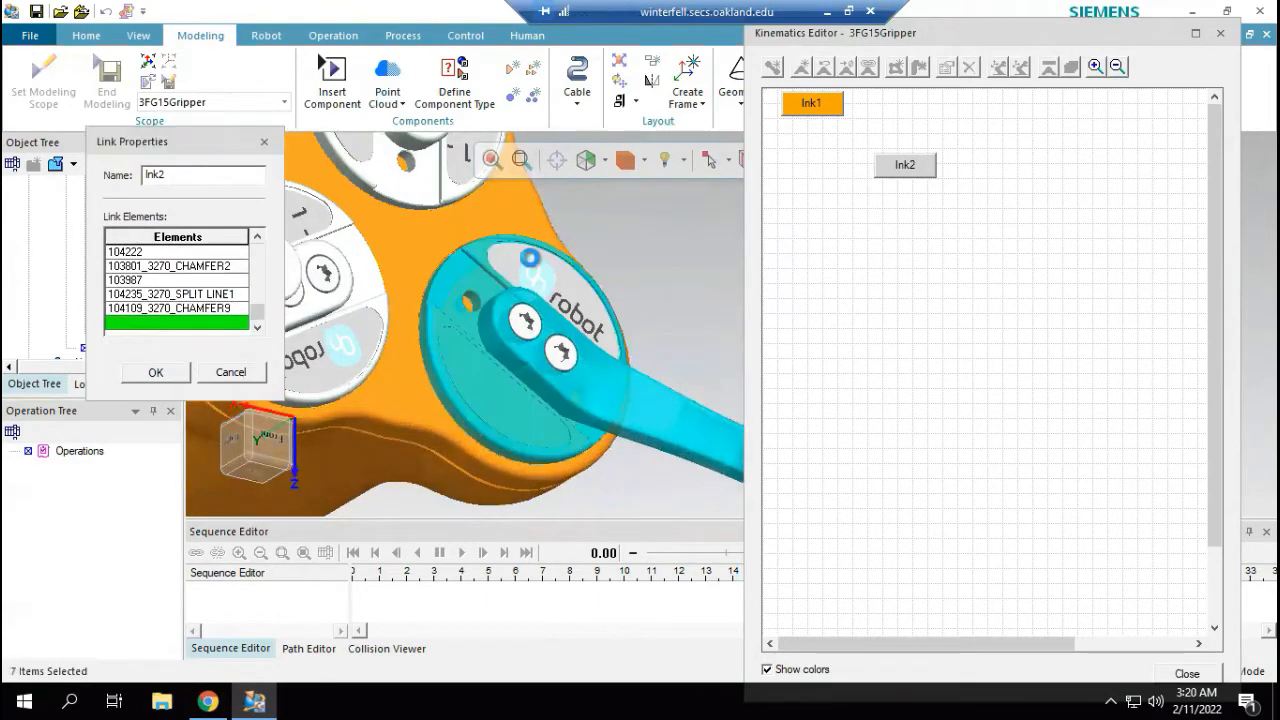
scroll(561, 313, "down", 5)
left_click(566, 314)
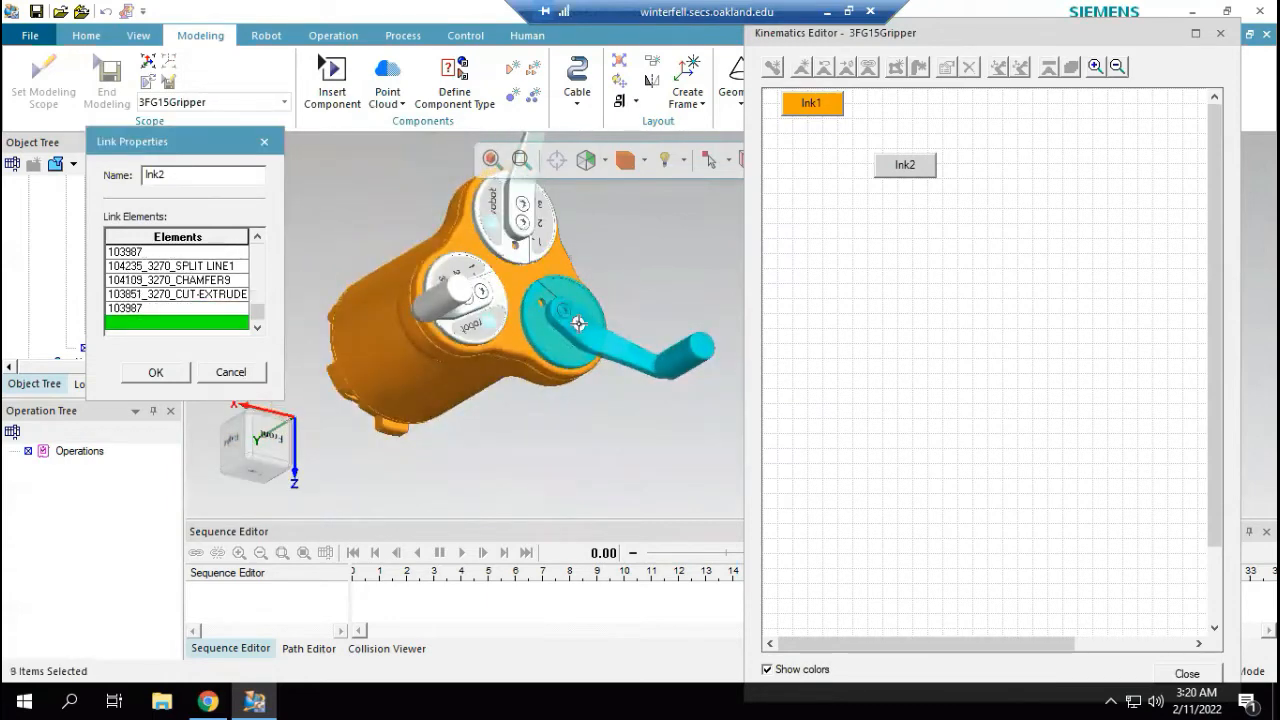
left_click(538, 304)
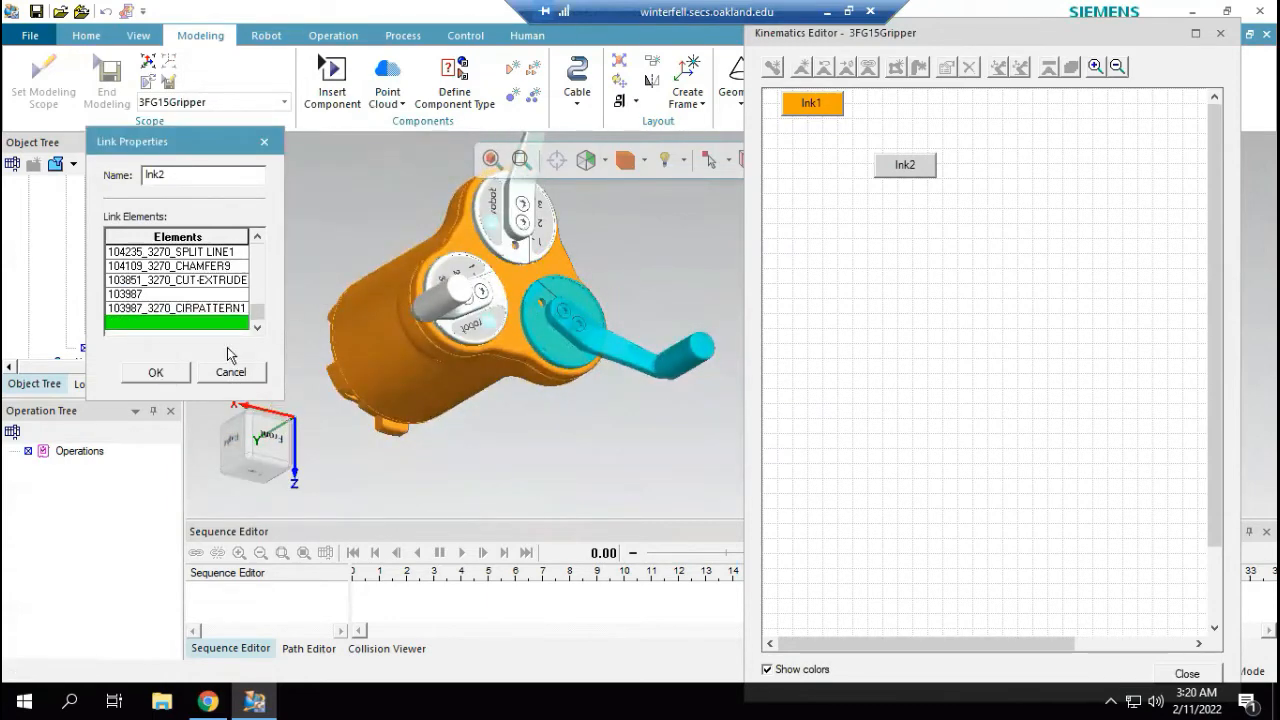
left_click(170, 369)
Step: Start a third link and add the finger arm that carries TCPF1, including its fingertip and the TCP frame
left_click(776, 70)
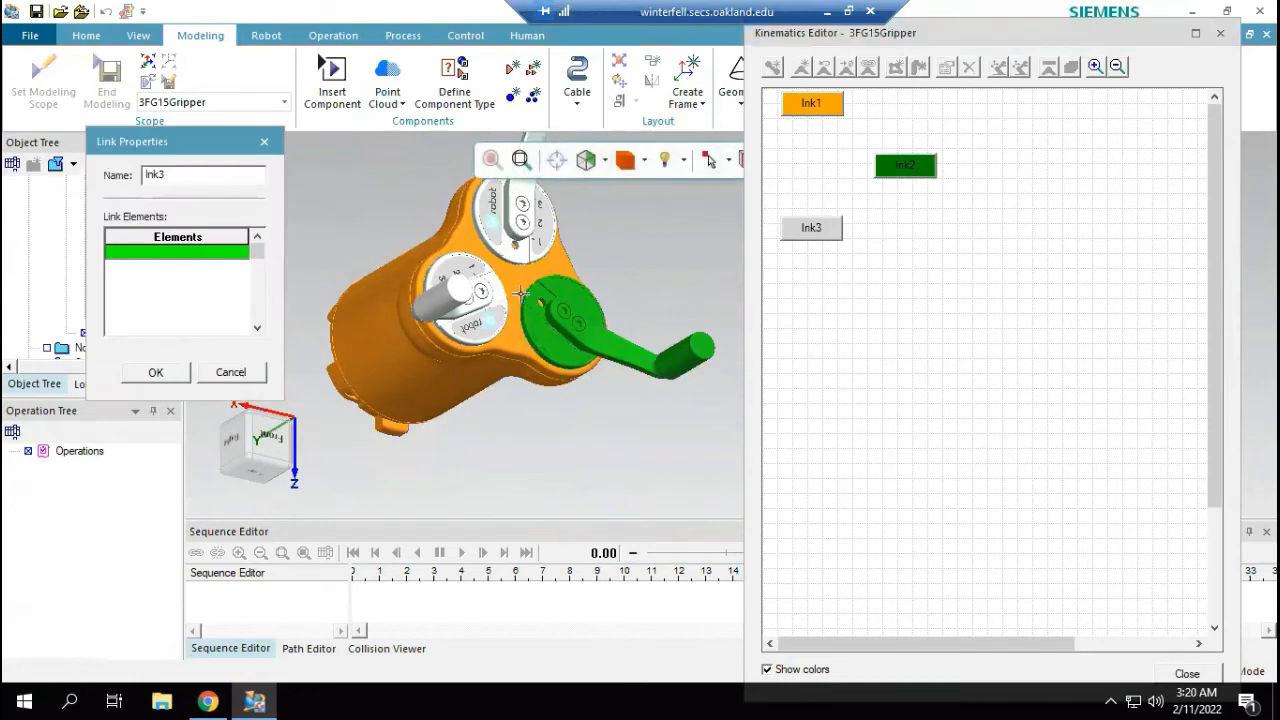
middle_click_drag(517, 260, 537, 323)
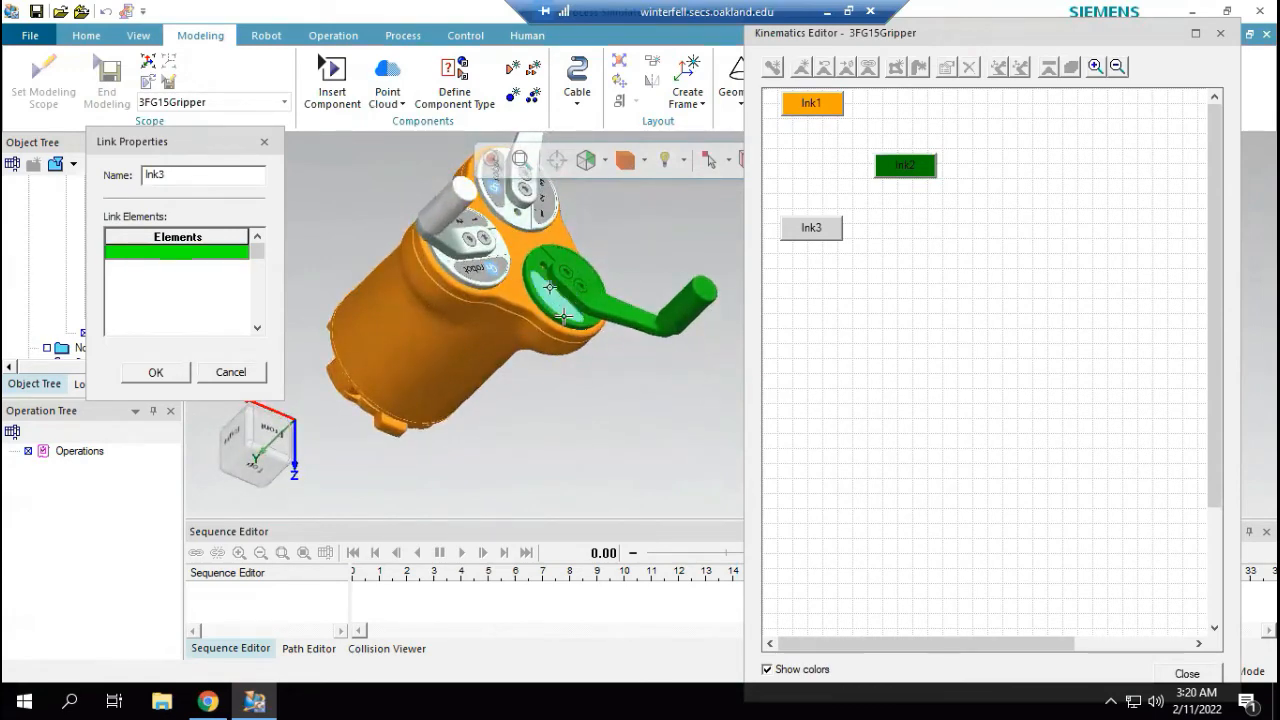
scroll(614, 237, "down", 3)
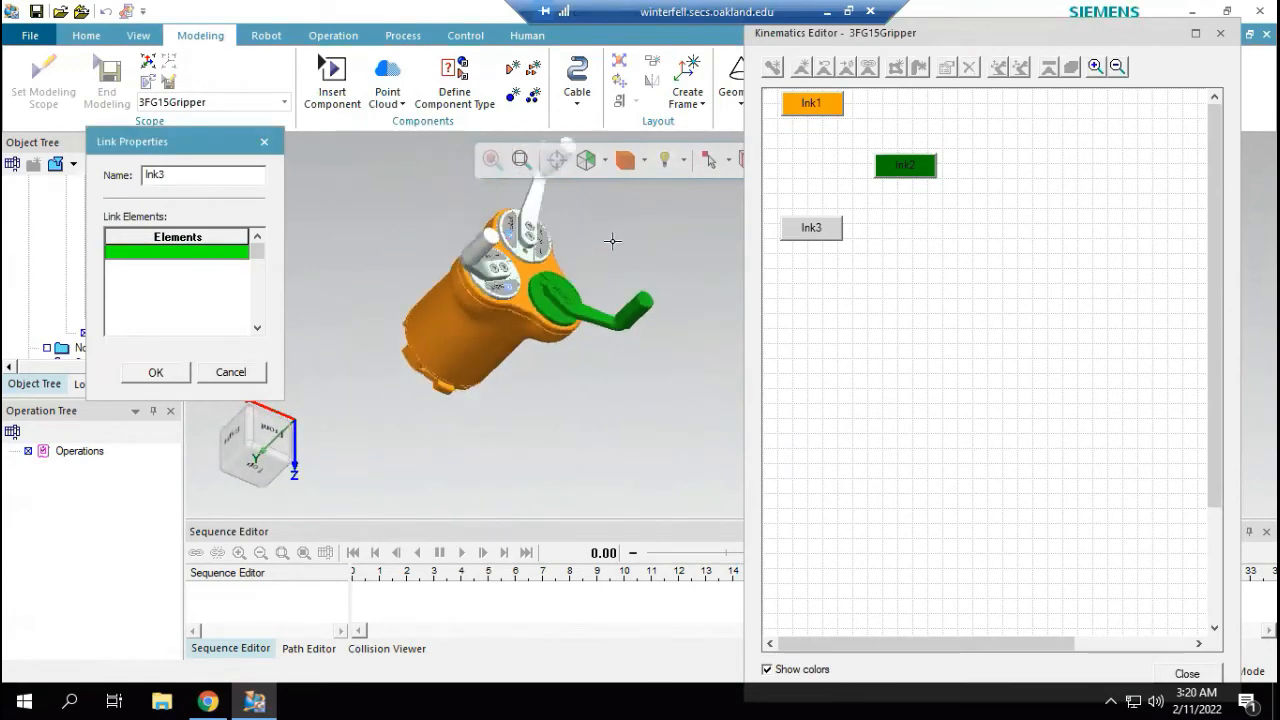
scroll(555, 238, "down", 4)
middle_click_drag(543, 220, 577, 307)
scroll(640, 443, "up", 6)
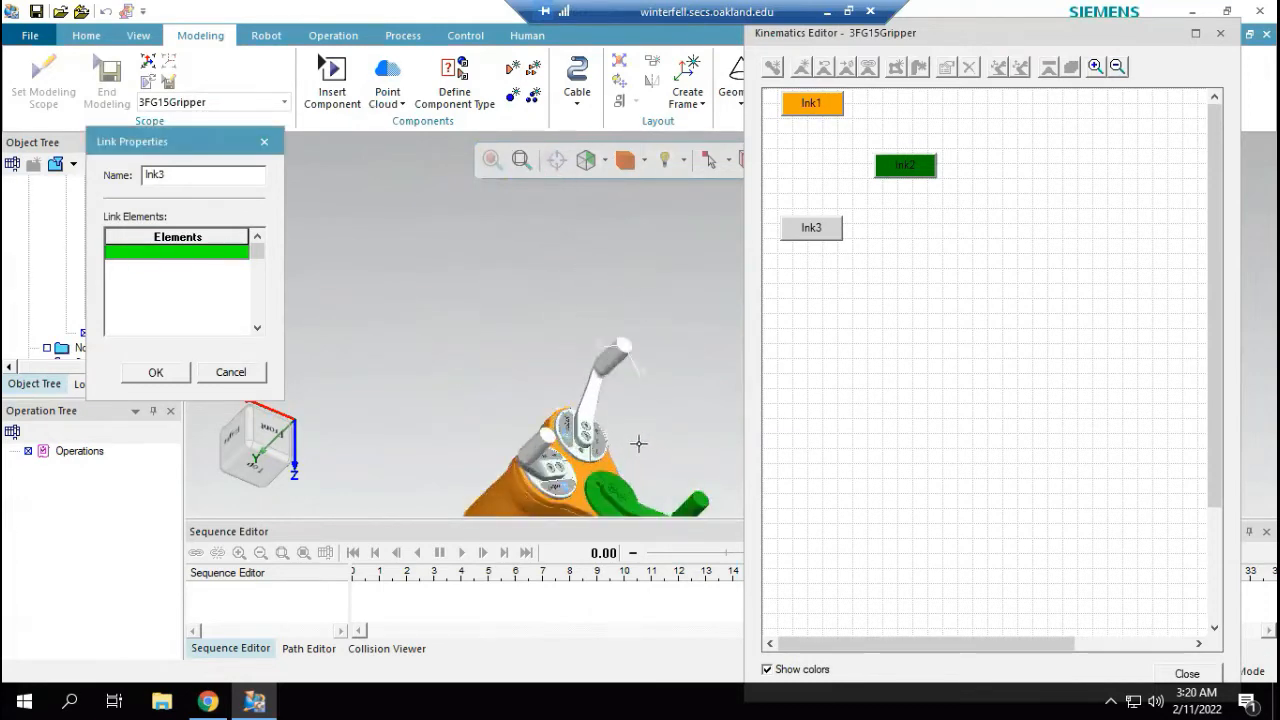
left_click_drag(675, 268, 462, 388)
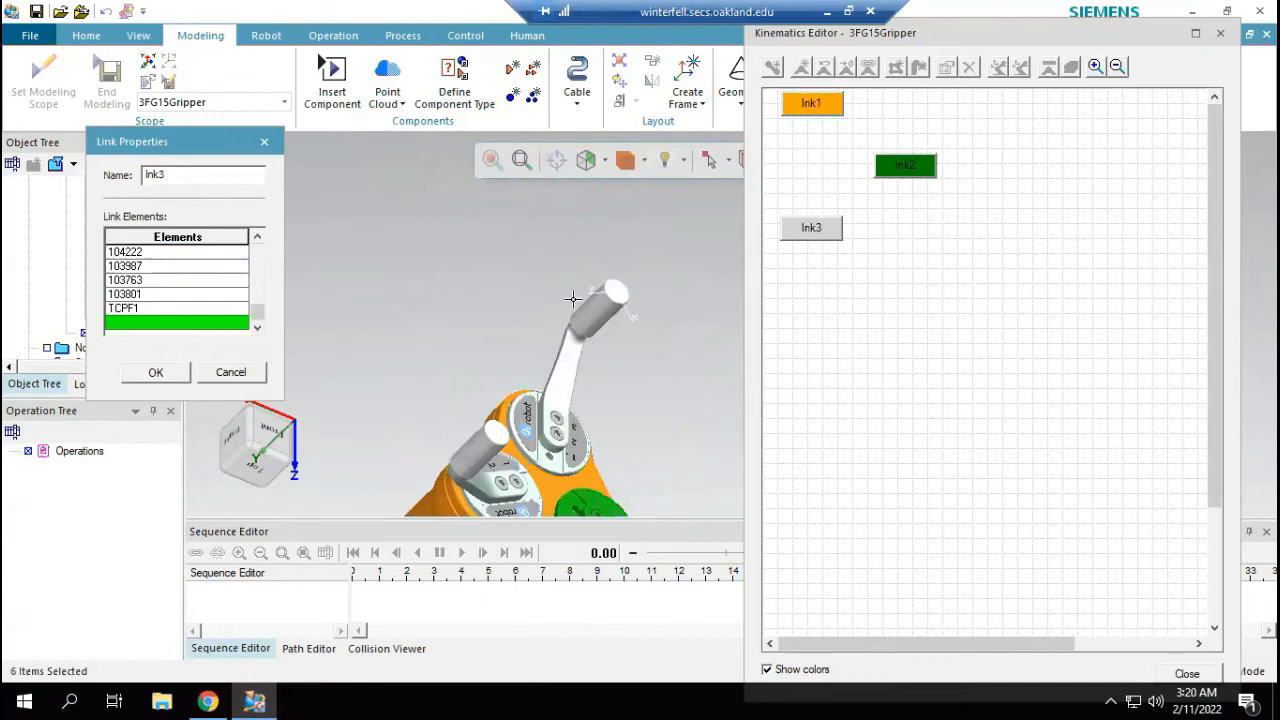
Step: Add the TCP finger's two disc inserts, both screws and rotary disc to lnk3 and accept the link
left_click(585, 441)
left_click(556, 428)
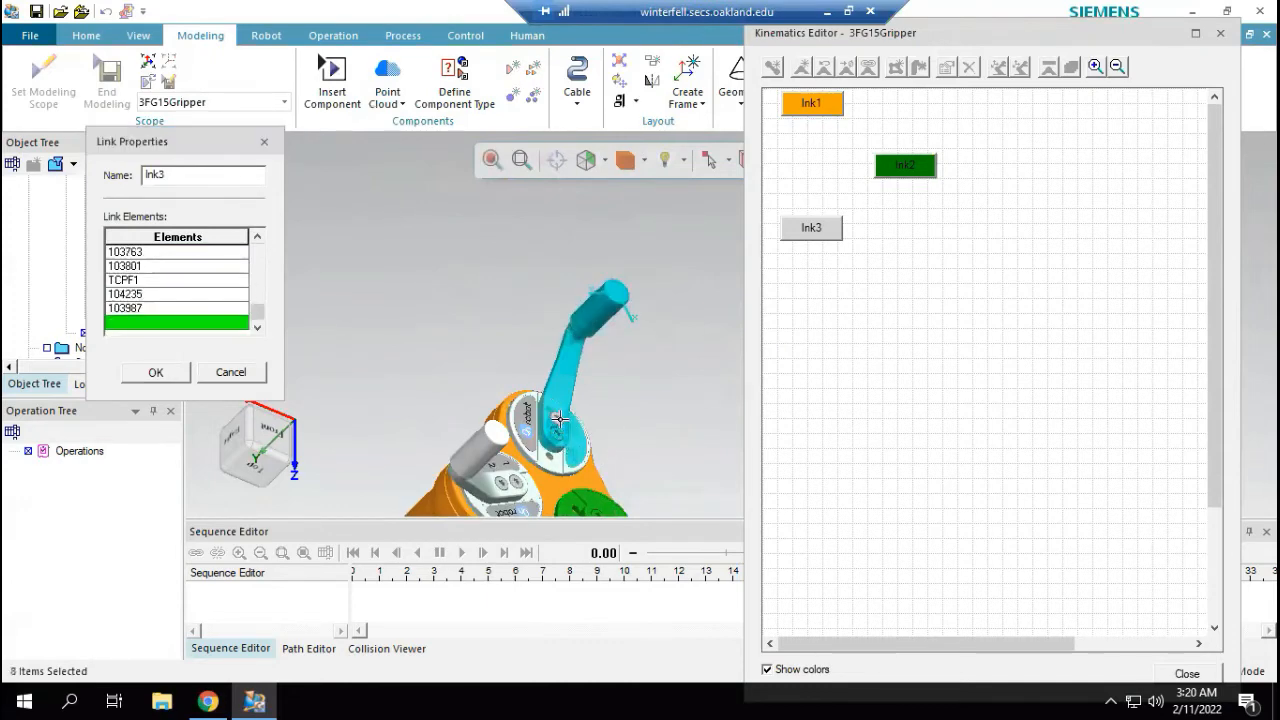
left_click(556, 418)
left_click(534, 440)
left_click(540, 462)
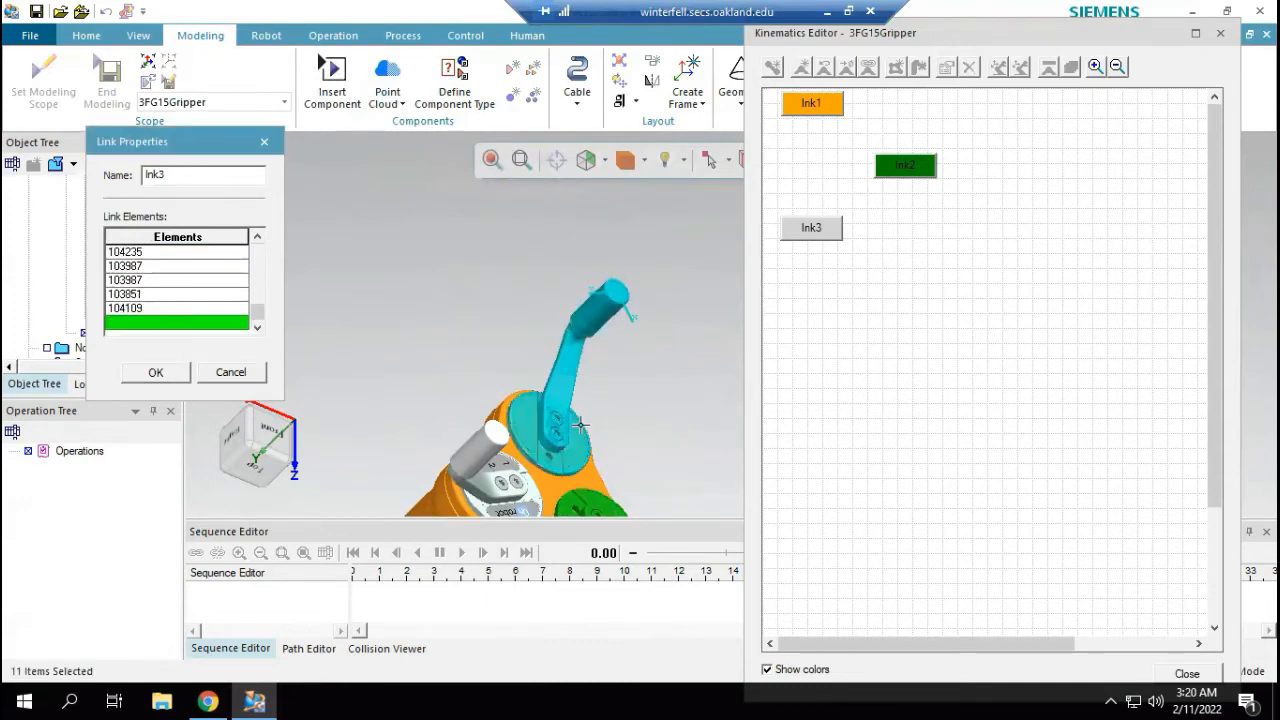
left_click(156, 372)
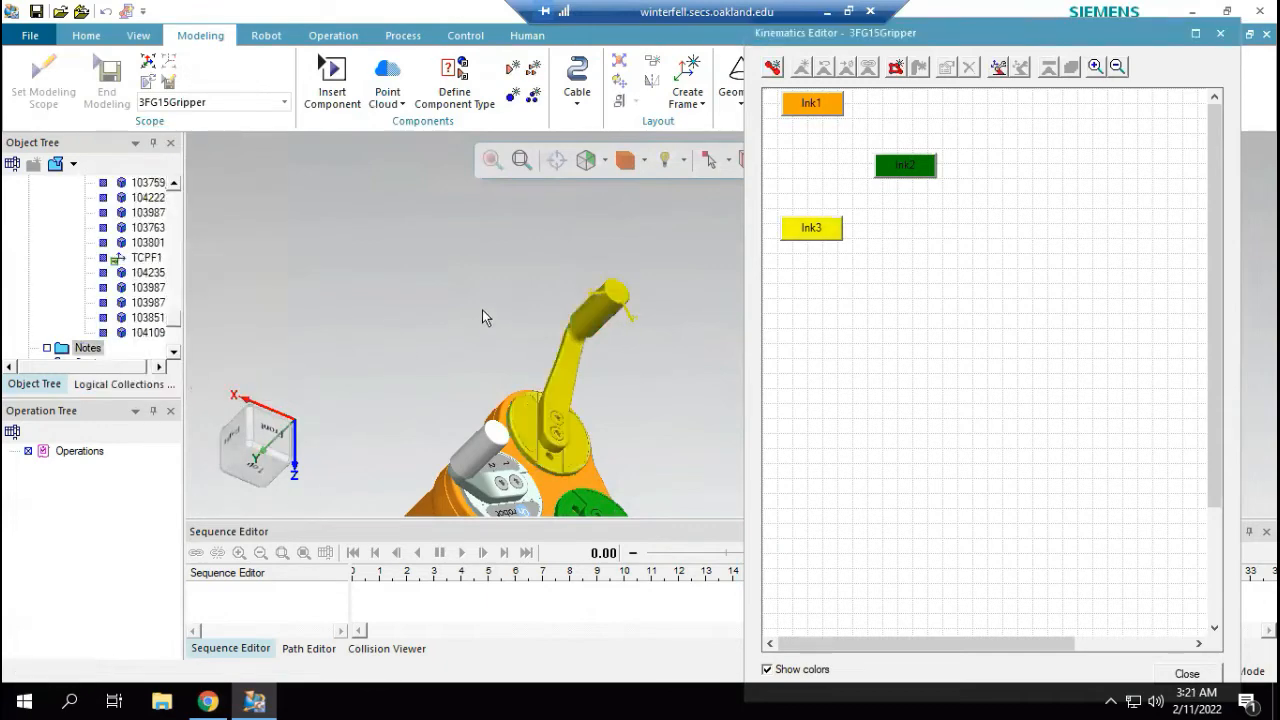
Step: Start a fourth link and add the remaining uncoloured finger arm with its cylindrical fingertip as elements
scroll(558, 368, "up", 3)
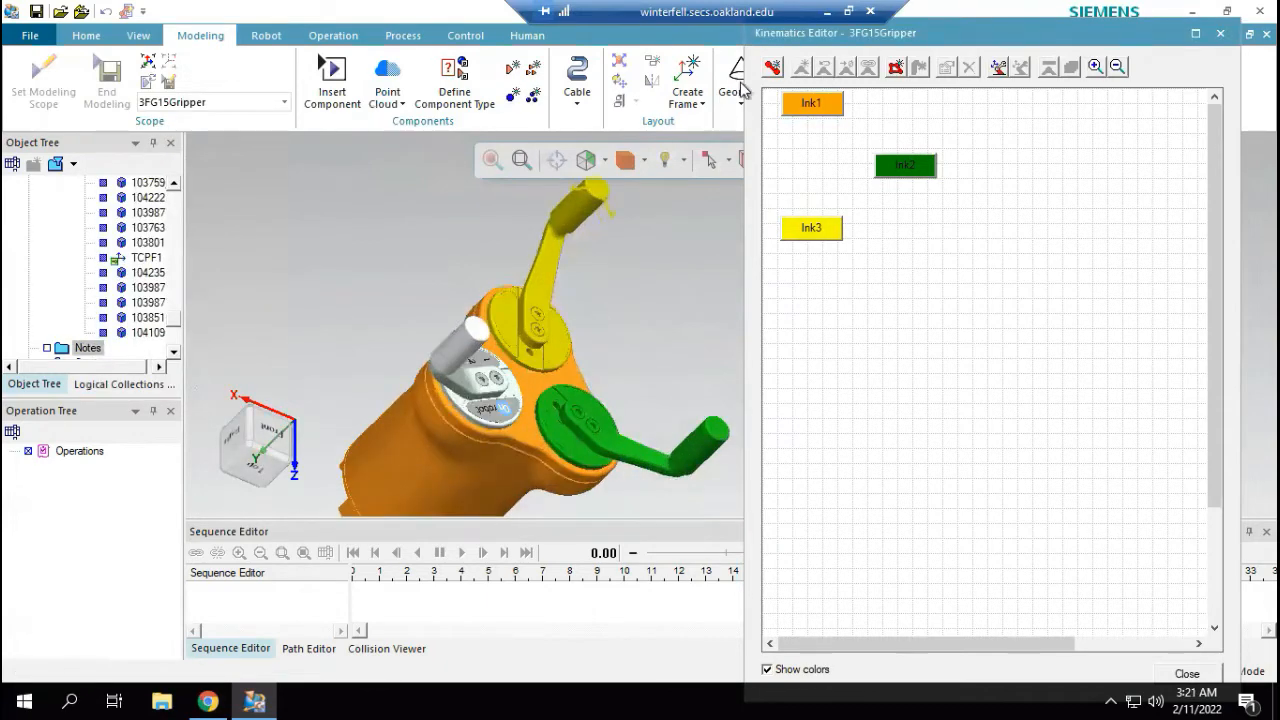
left_click(772, 67)
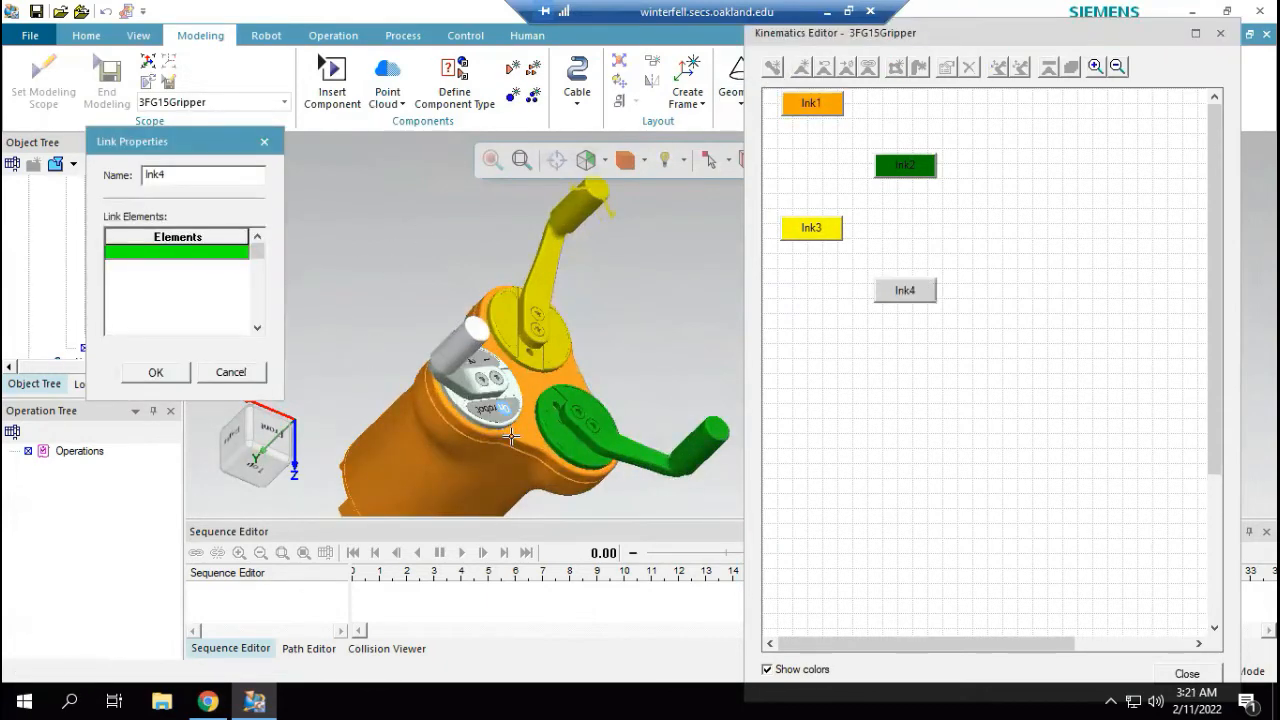
middle_click_drag(461, 395, 500, 409)
scroll(529, 380, "down", 3)
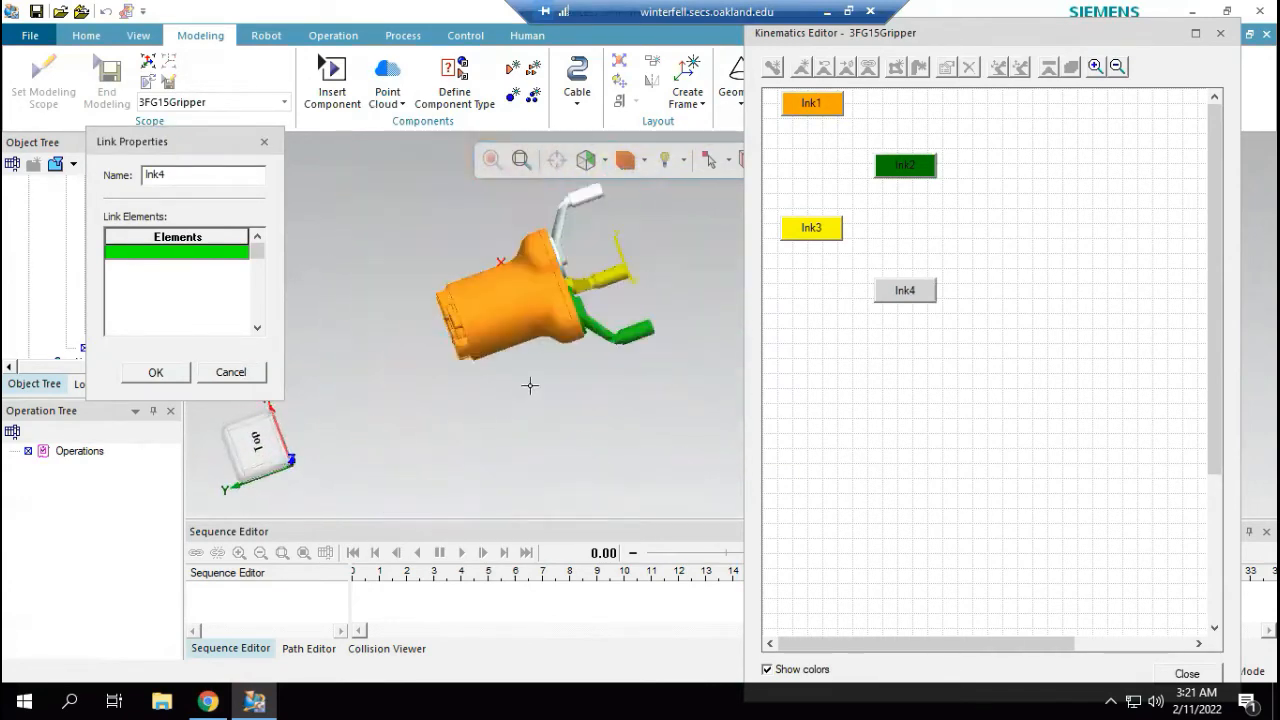
scroll(603, 229, "up", 3)
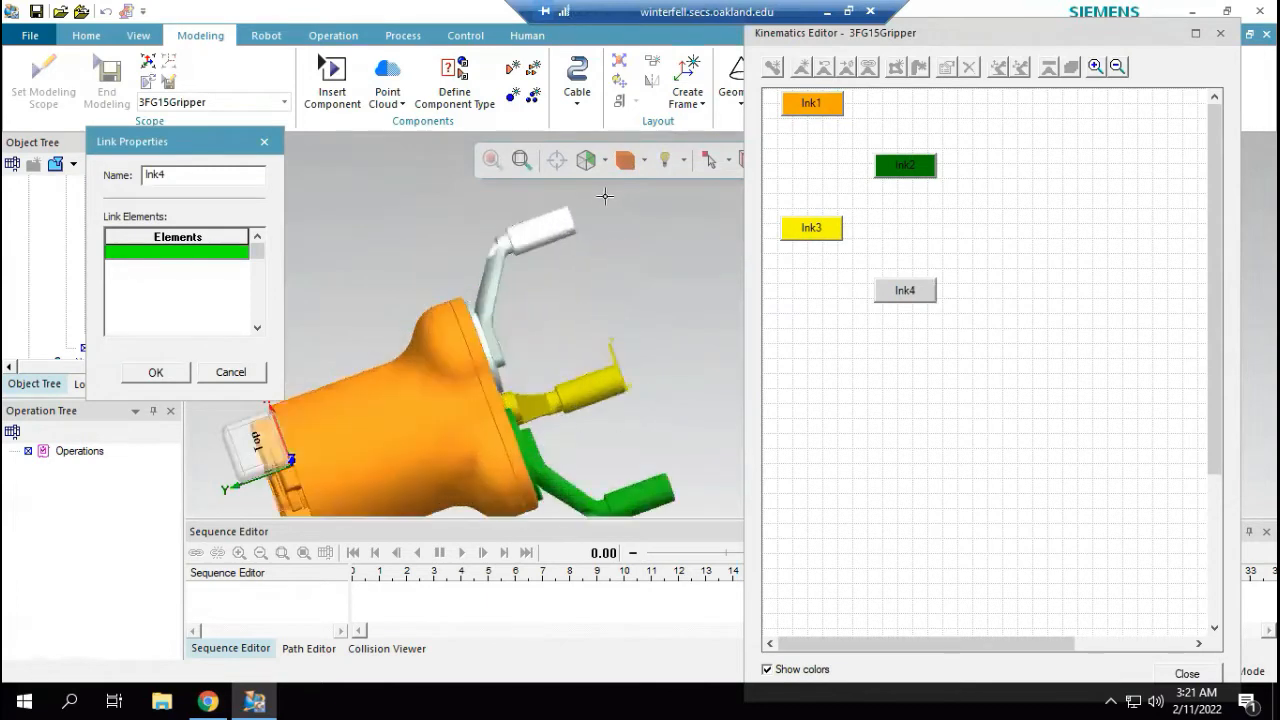
left_click_drag(606, 201, 409, 271)
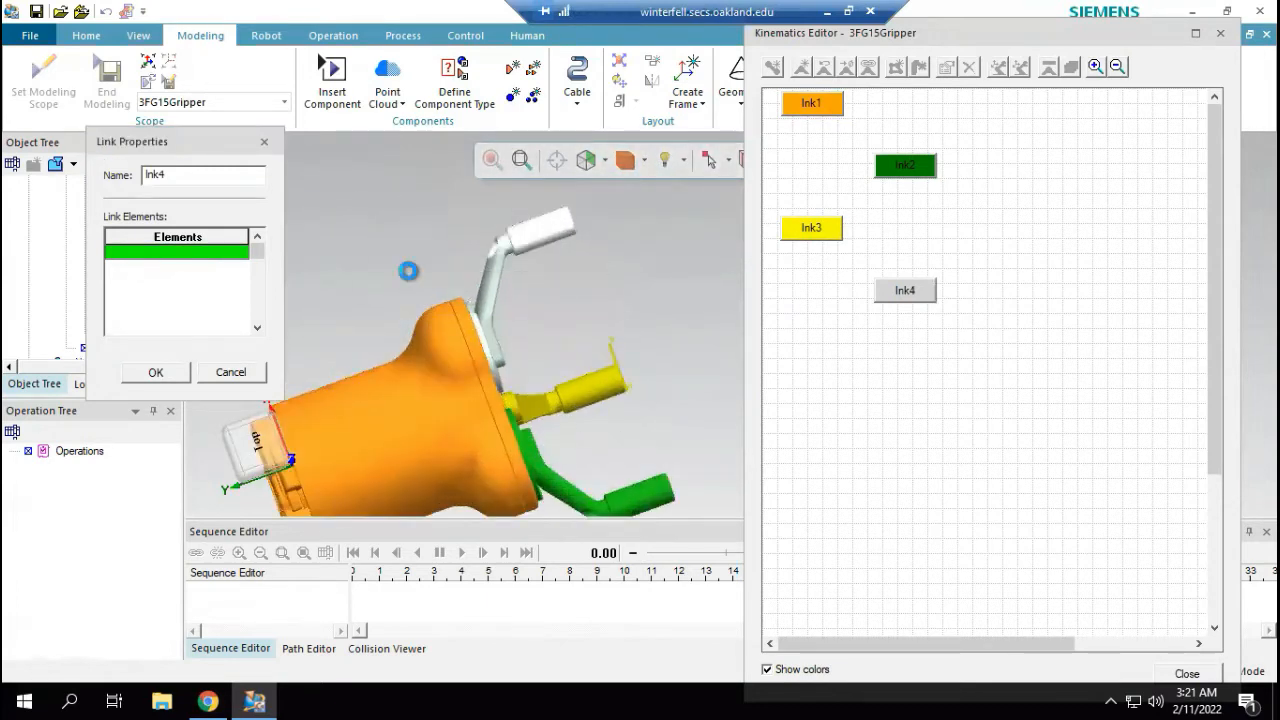
Step: Add the last finger's rotary disc, both disc inserts and the two screws to lnk4 and accept the link
left_click(482, 326)
middle_click_drag(438, 308, 388, 304)
scroll(507, 428, "up", 4)
scroll(507, 428, "up", 3)
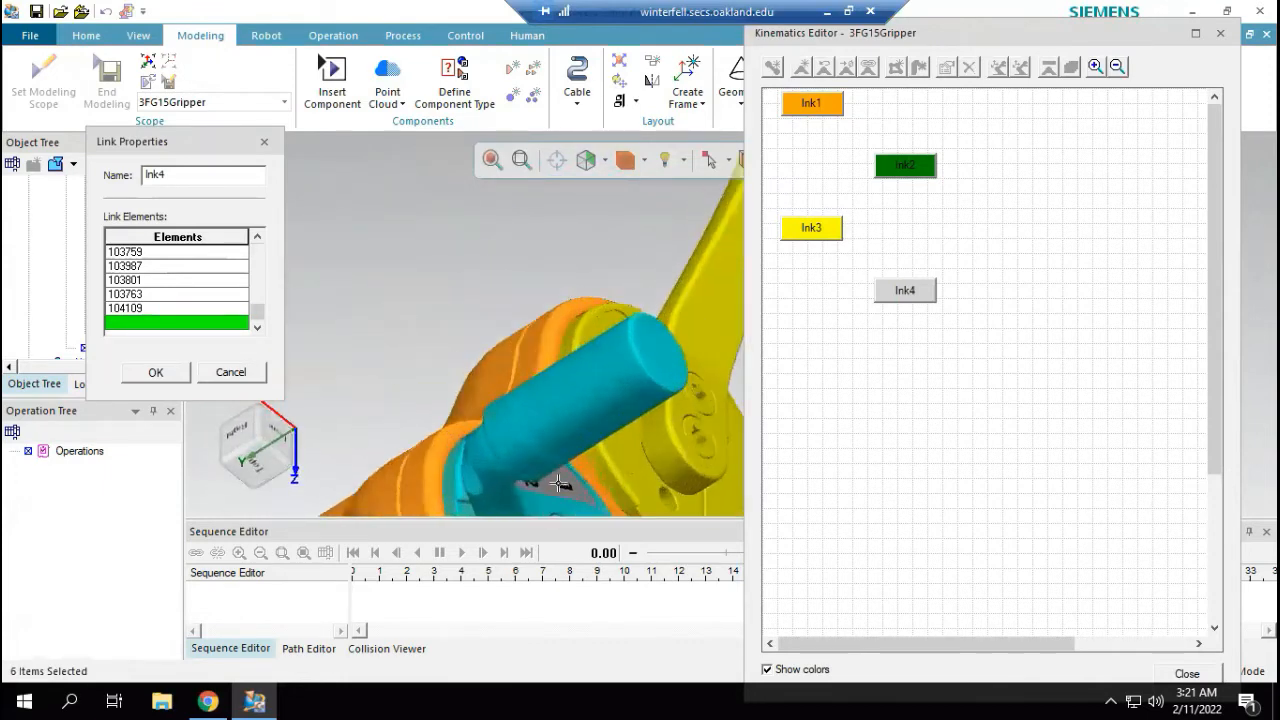
scroll(482, 358, "down", 3)
scroll(520, 455, "up", 4)
scroll(520, 456, "up", 3)
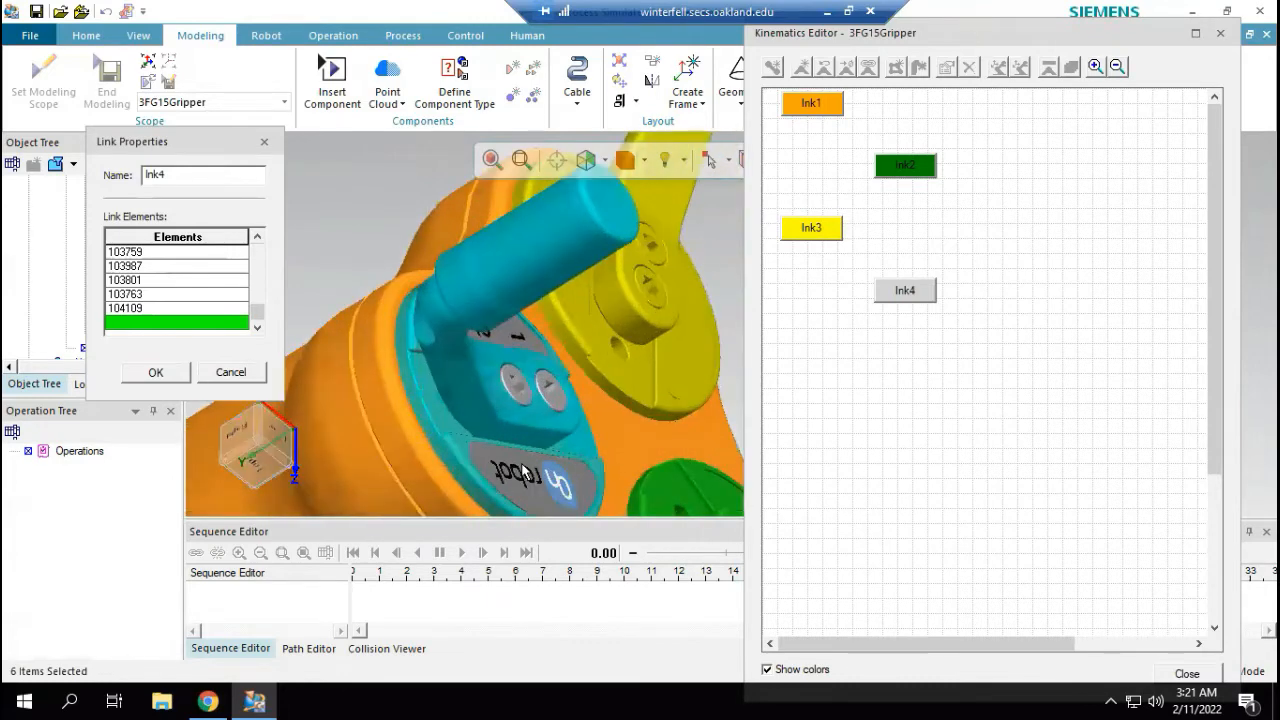
left_click(521, 462)
left_click(525, 392)
left_click(558, 391)
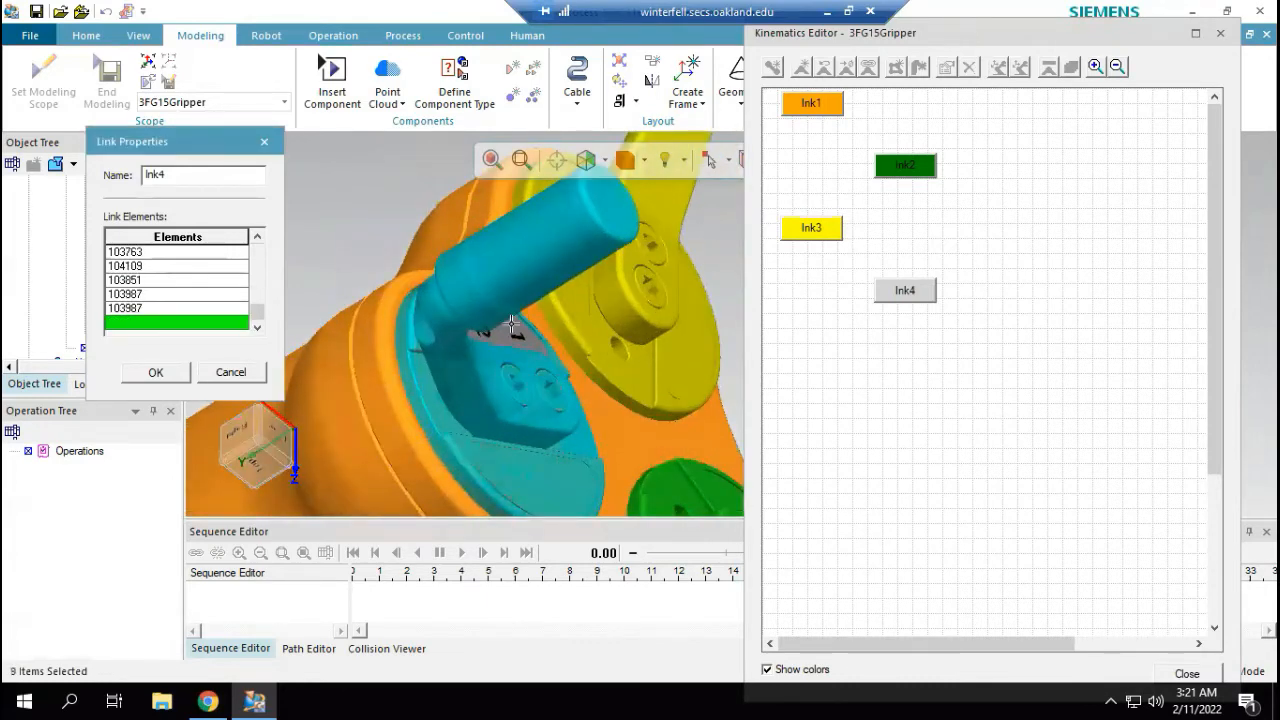
left_click(510, 328)
left_click(157, 382)
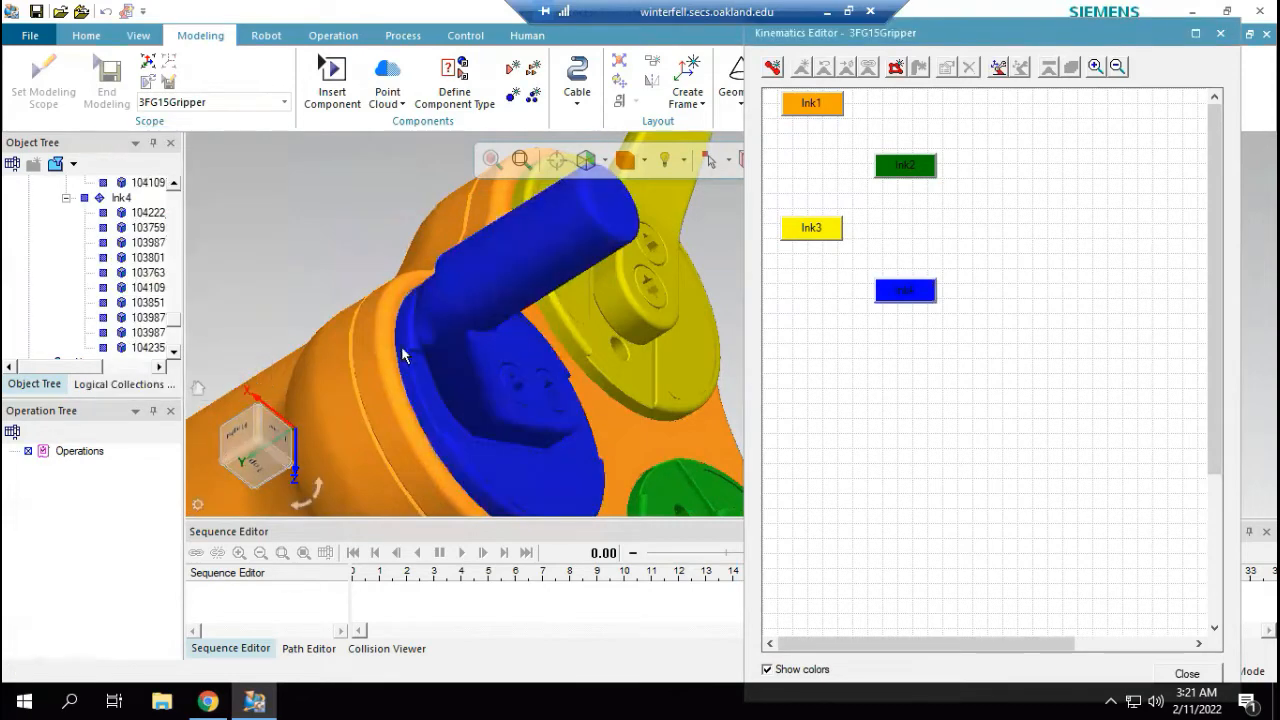
Step: Arrange the link blocks with lnk3, lnk4 and lnk2 in one row and base link lnk1 centred above them
scroll(543, 280, "down", 5)
mouse_move(646, 321)
middle_mouse_down()
mouse_move(609, 337)
mouse_move(672, 309)
mouse_move(668, 322)
middle_mouse_up()
scroll(681, 262, "up", 2)
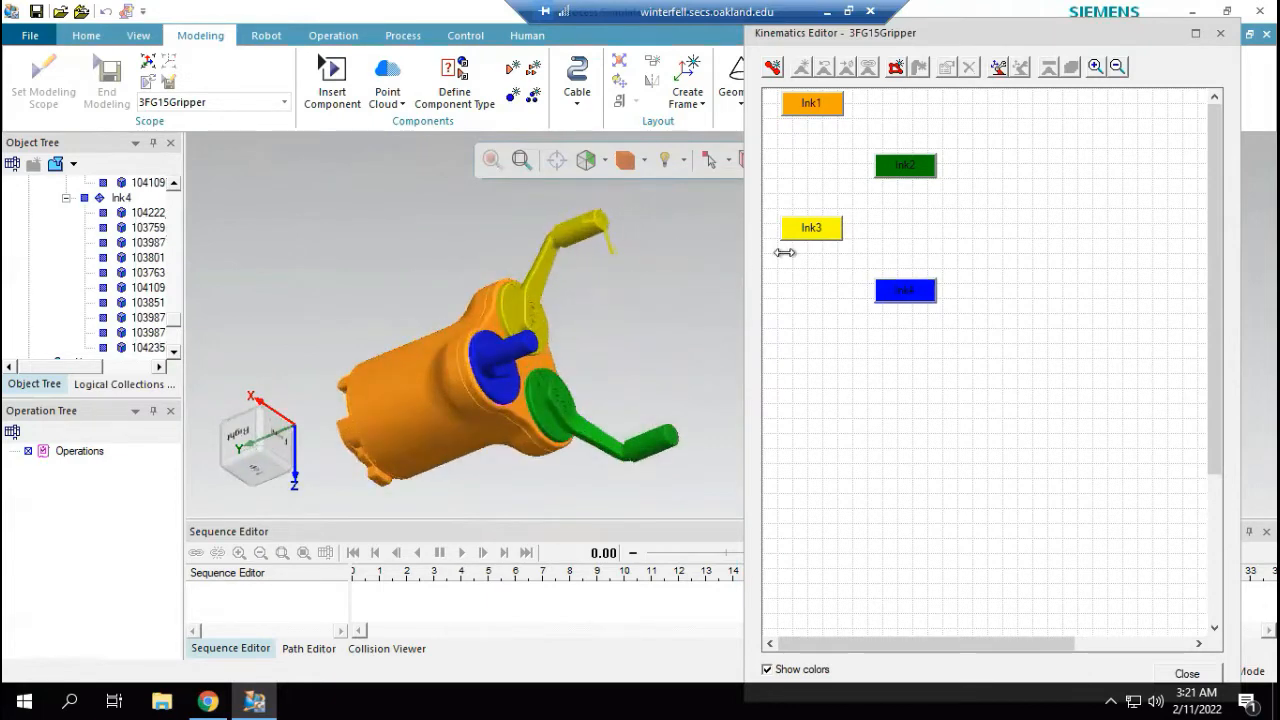
left_click(898, 168)
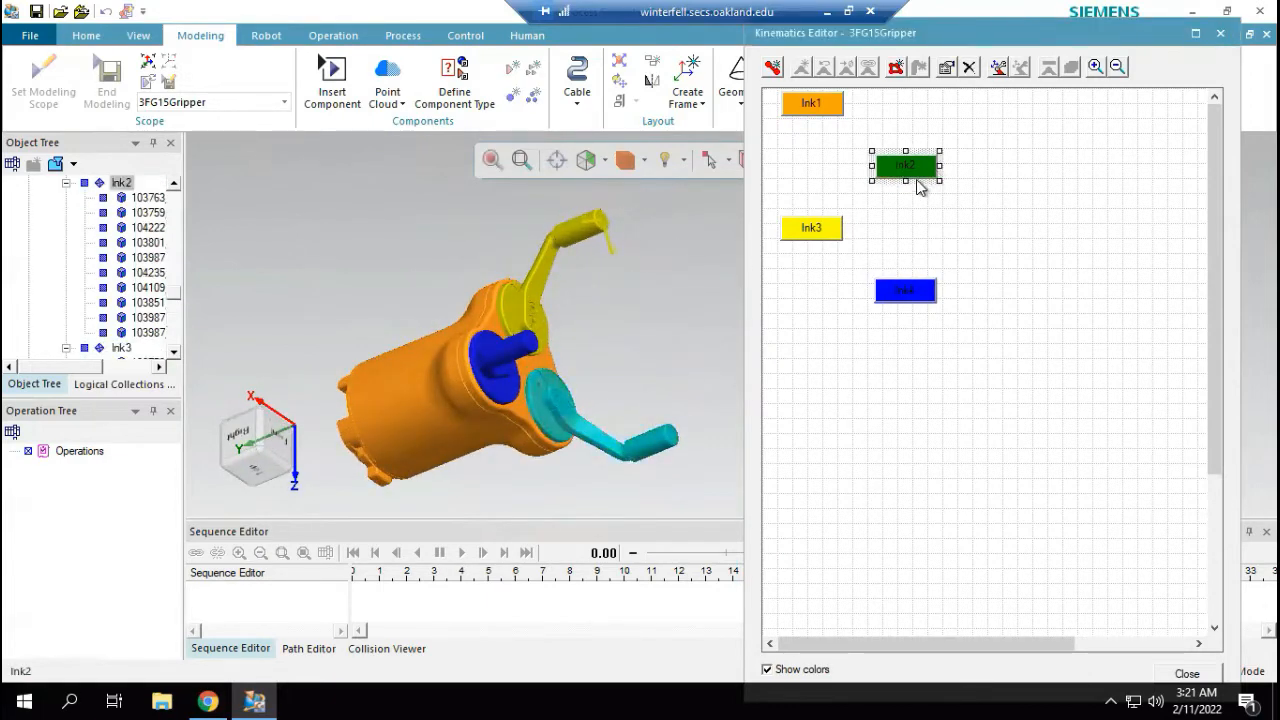
left_click_drag(921, 187, 971, 243)
left_click(928, 291)
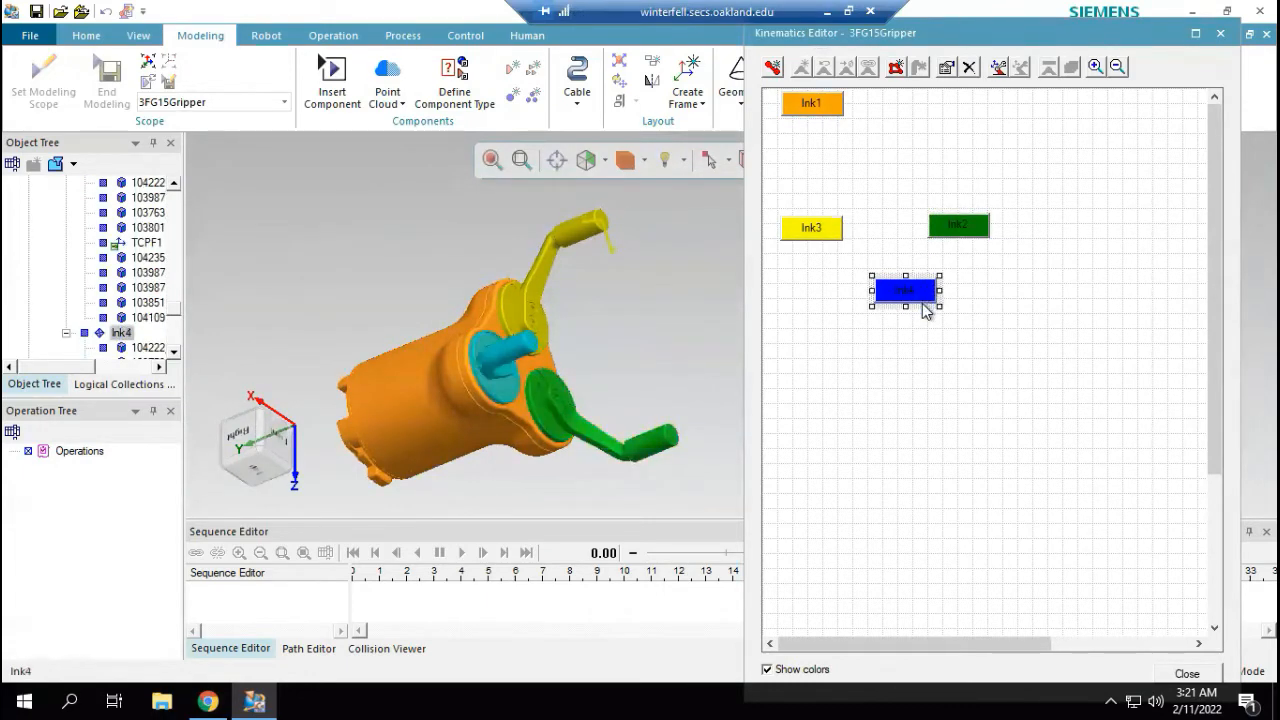
left_click_drag(924, 307, 882, 221)
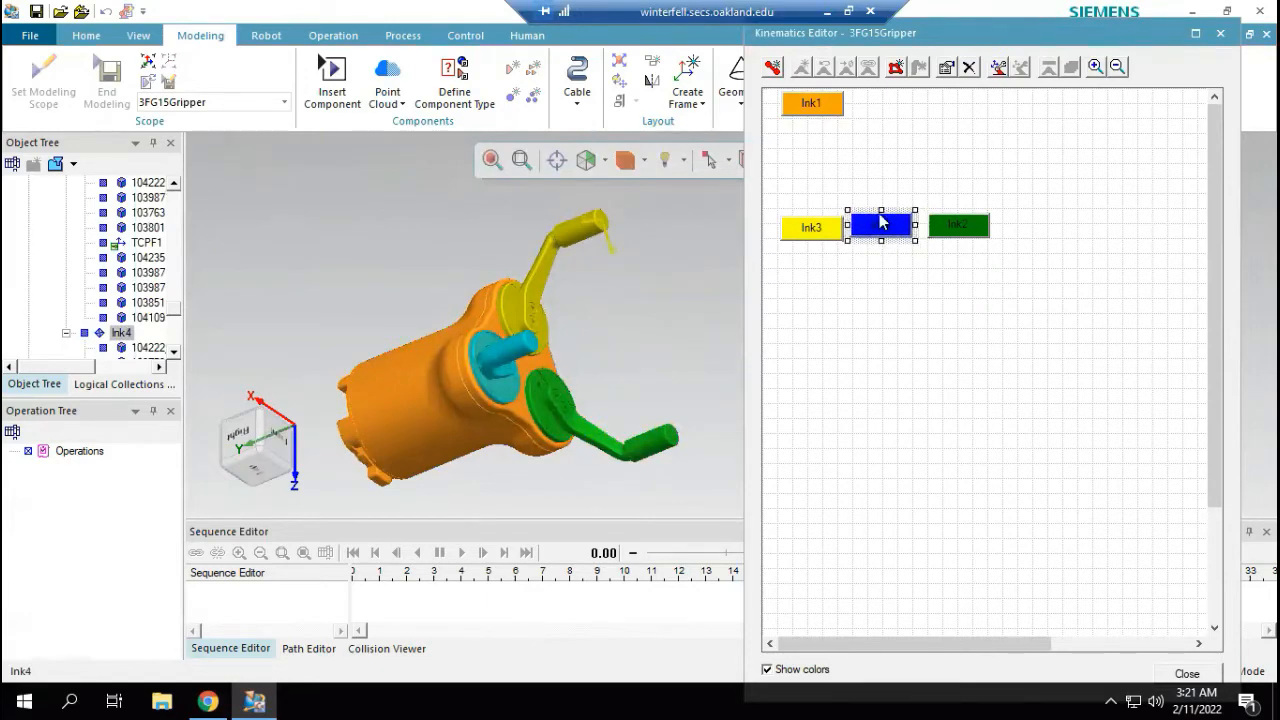
left_click(818, 115)
left_click_drag(830, 125, 900, 128)
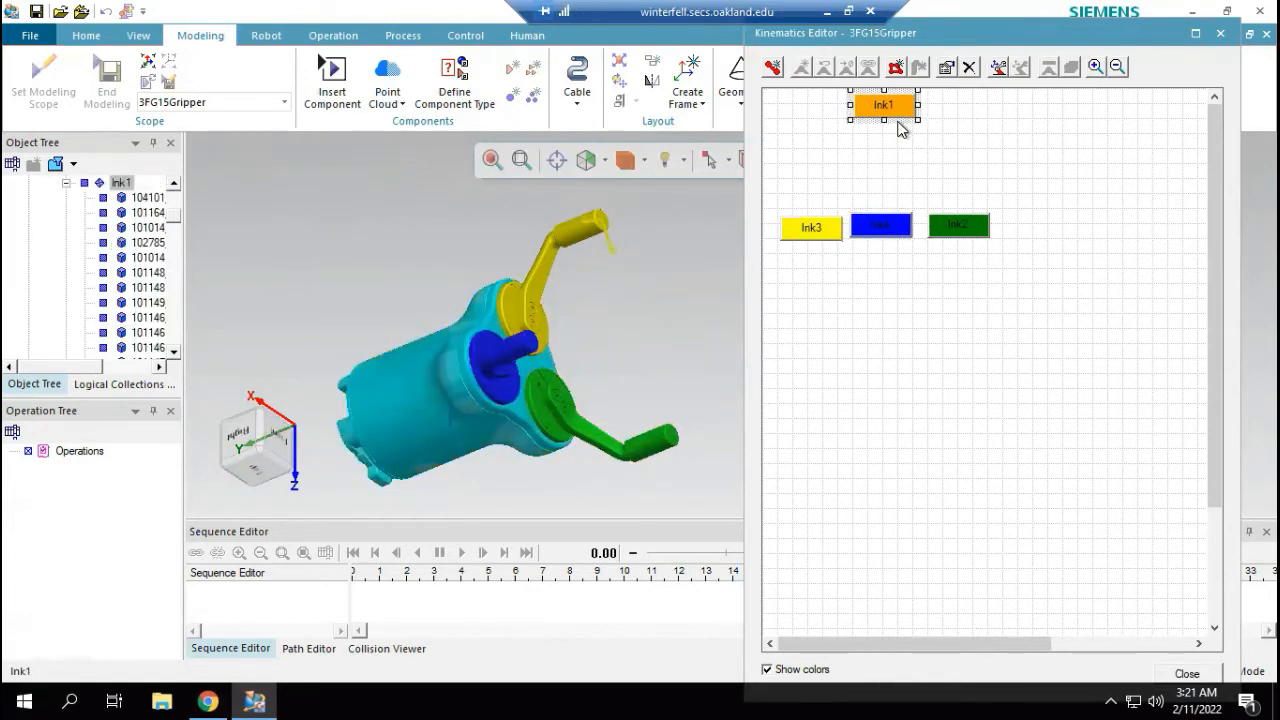
Step: Switch to Chrome, download the English 3FG15 v1.4 datasheet from the OnRobot downloads page and open the PDF
left_click(952, 140)
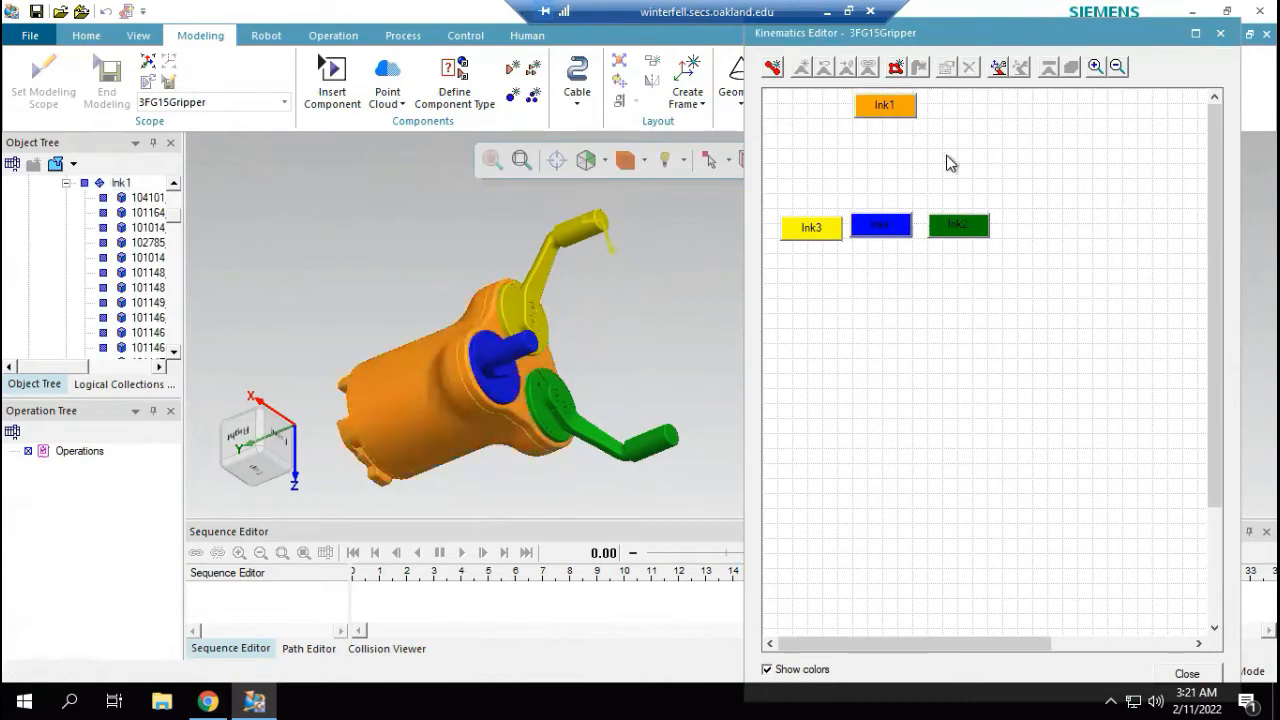
left_click(207, 701)
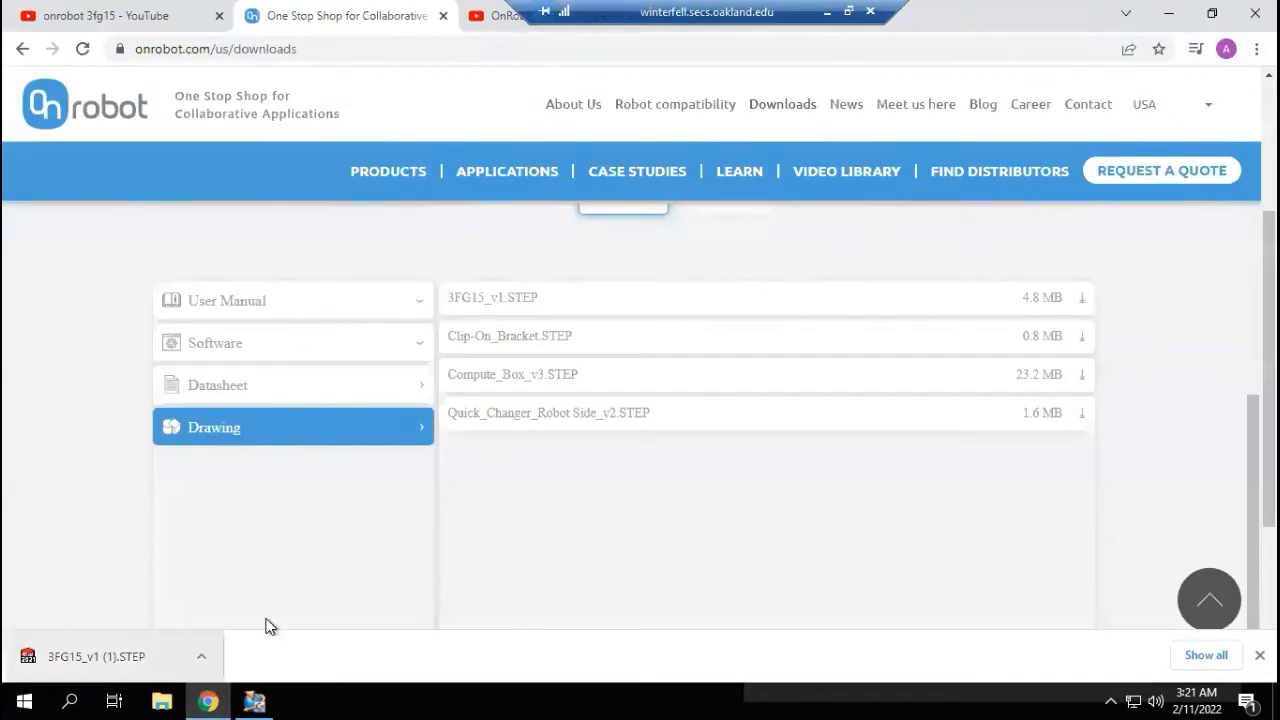
left_click(245, 393)
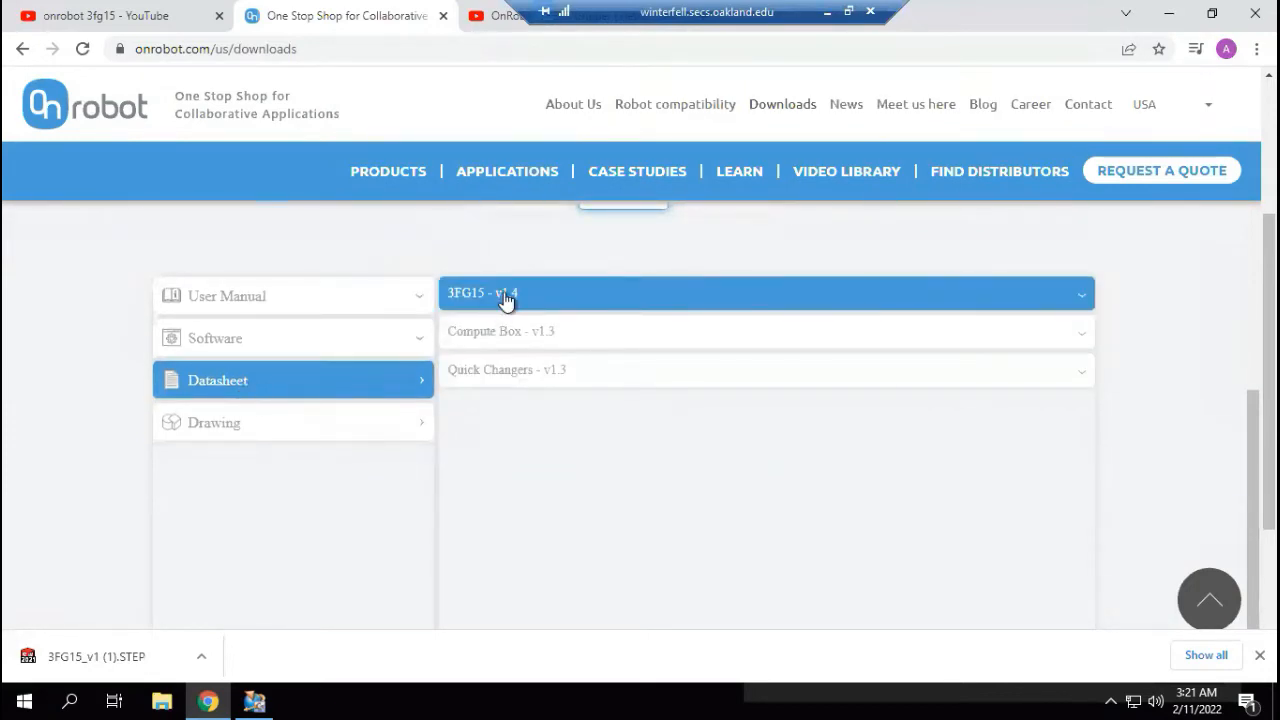
left_click(494, 304)
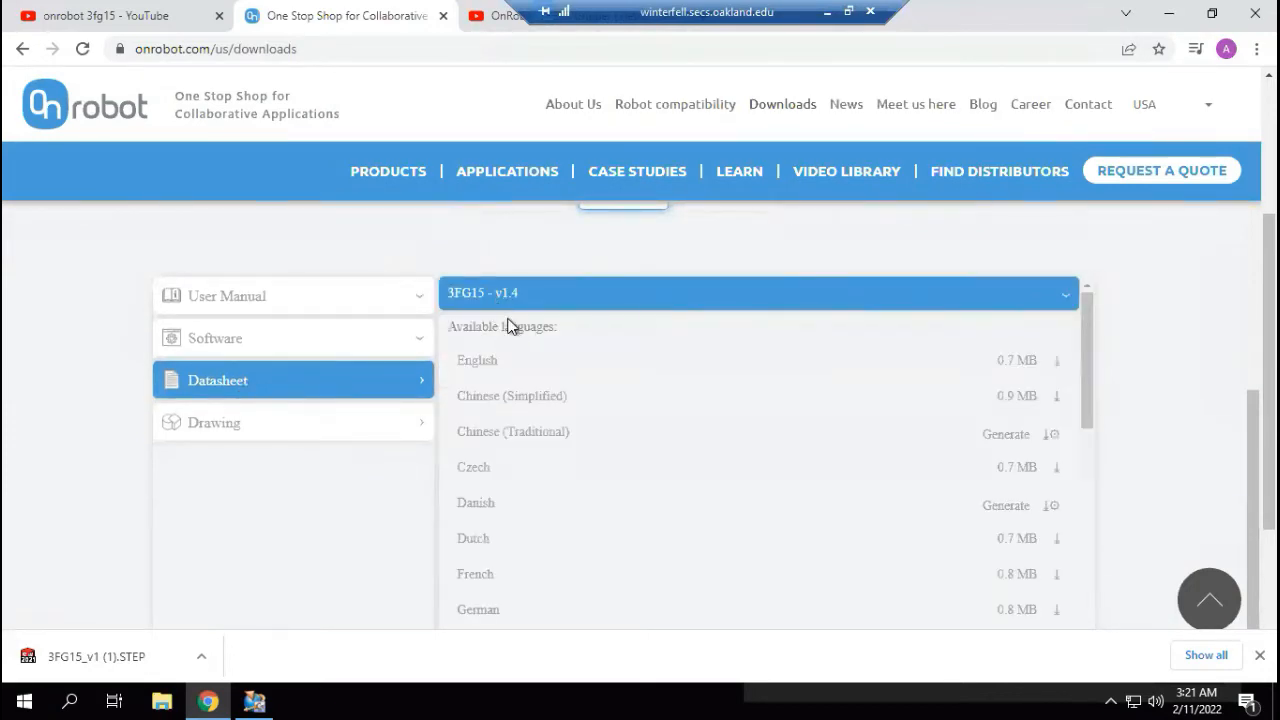
left_click(527, 363)
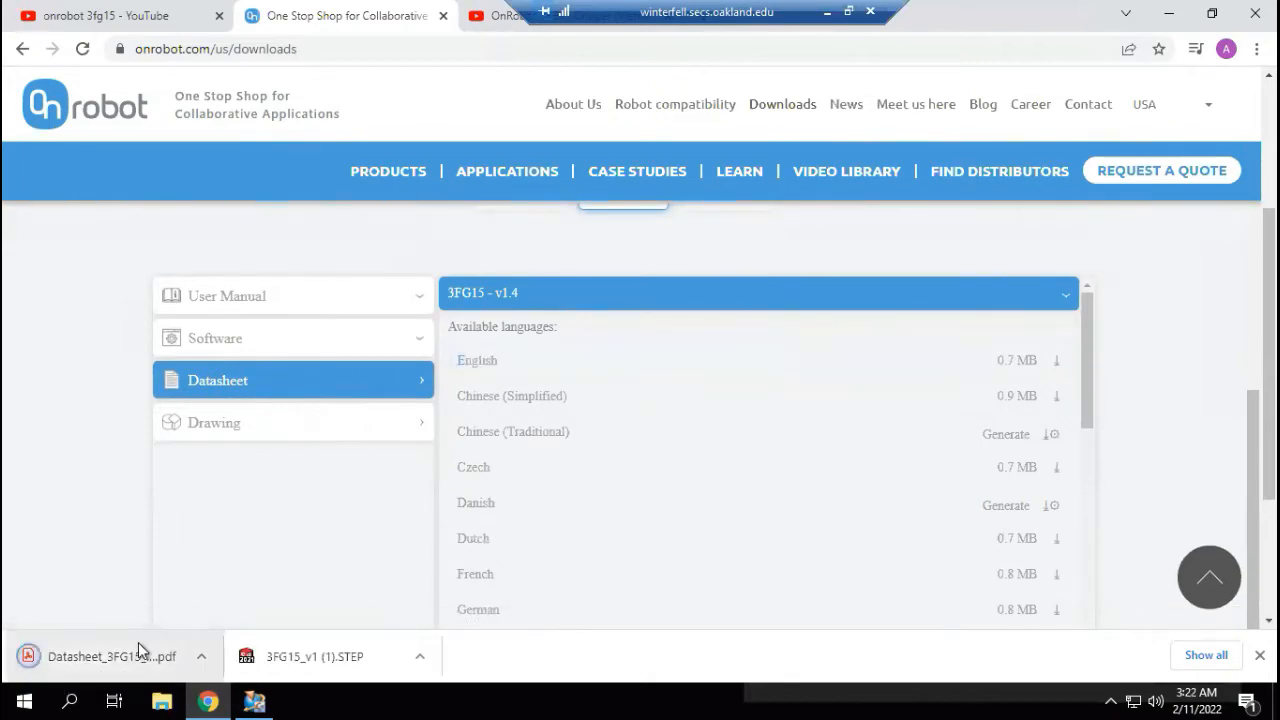
left_click(138, 648)
Step: Look through the 3FG15 datasheet's general properties, finger, fingertip and gripping method pages for information on the finger motion
scroll(583, 337, "down", 10)
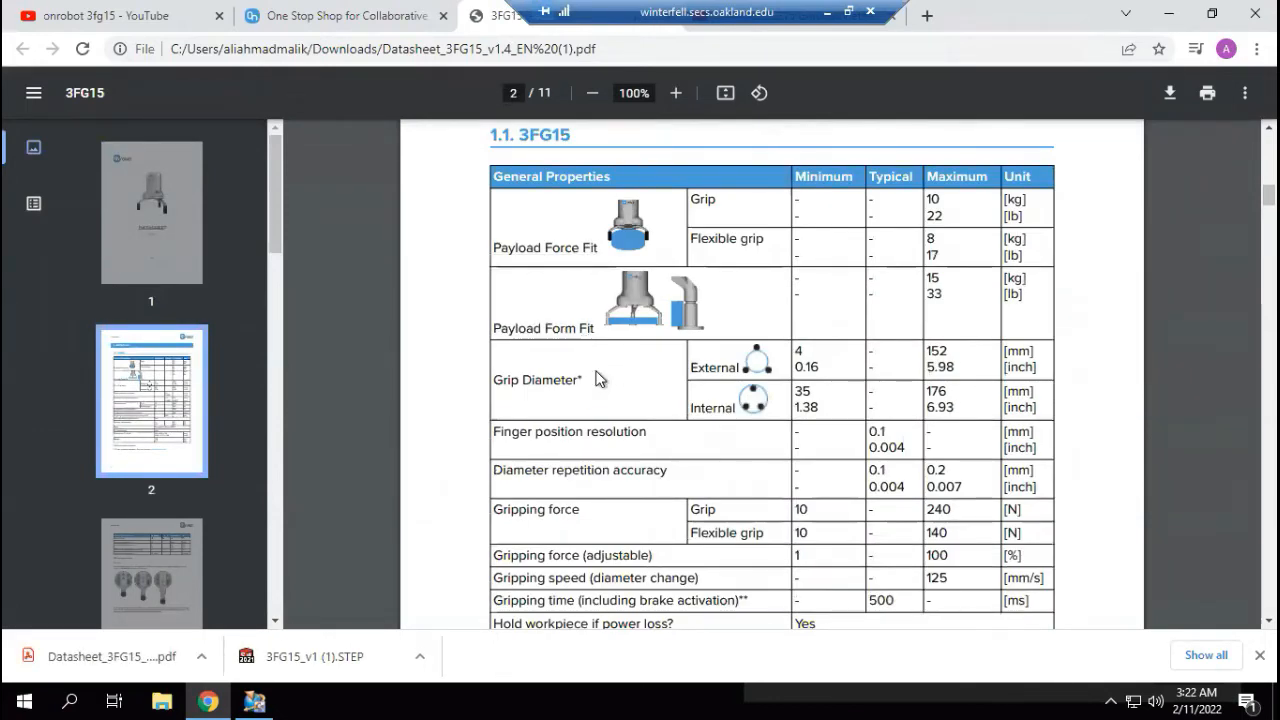
scroll(601, 417, "down", 15)
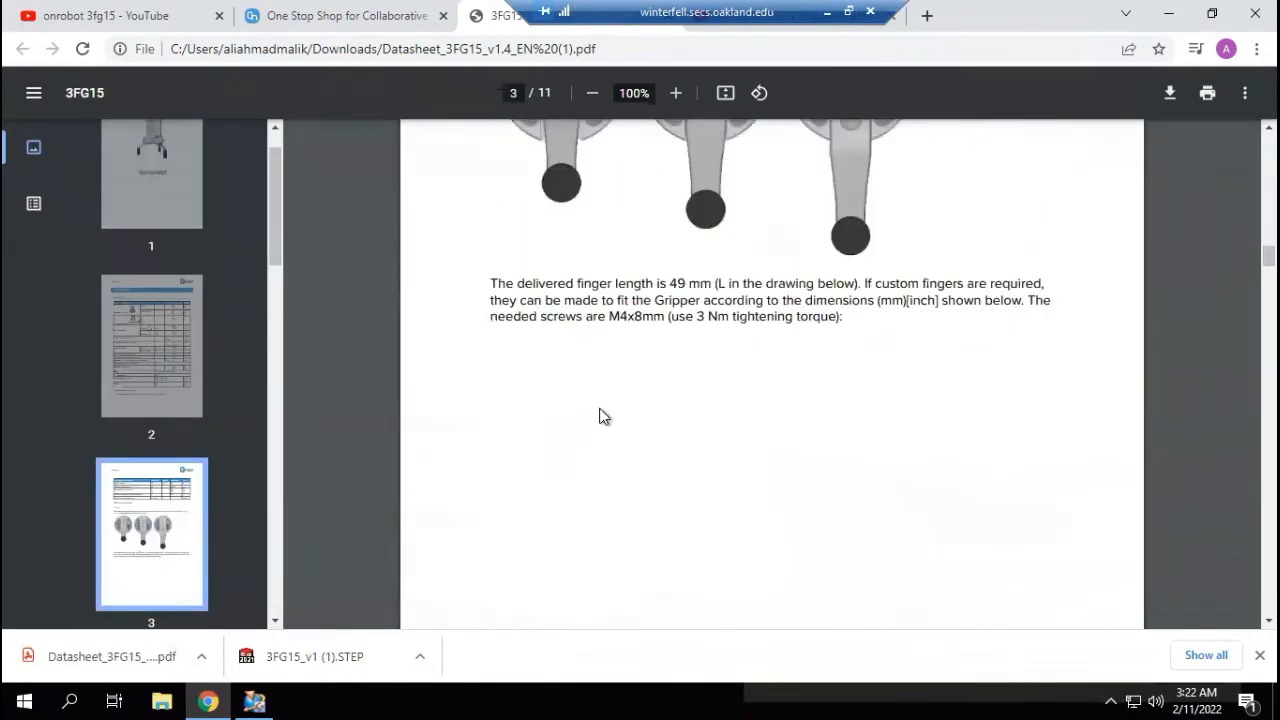
scroll(601, 413, "up", 8)
scroll(601, 413, "down", 6)
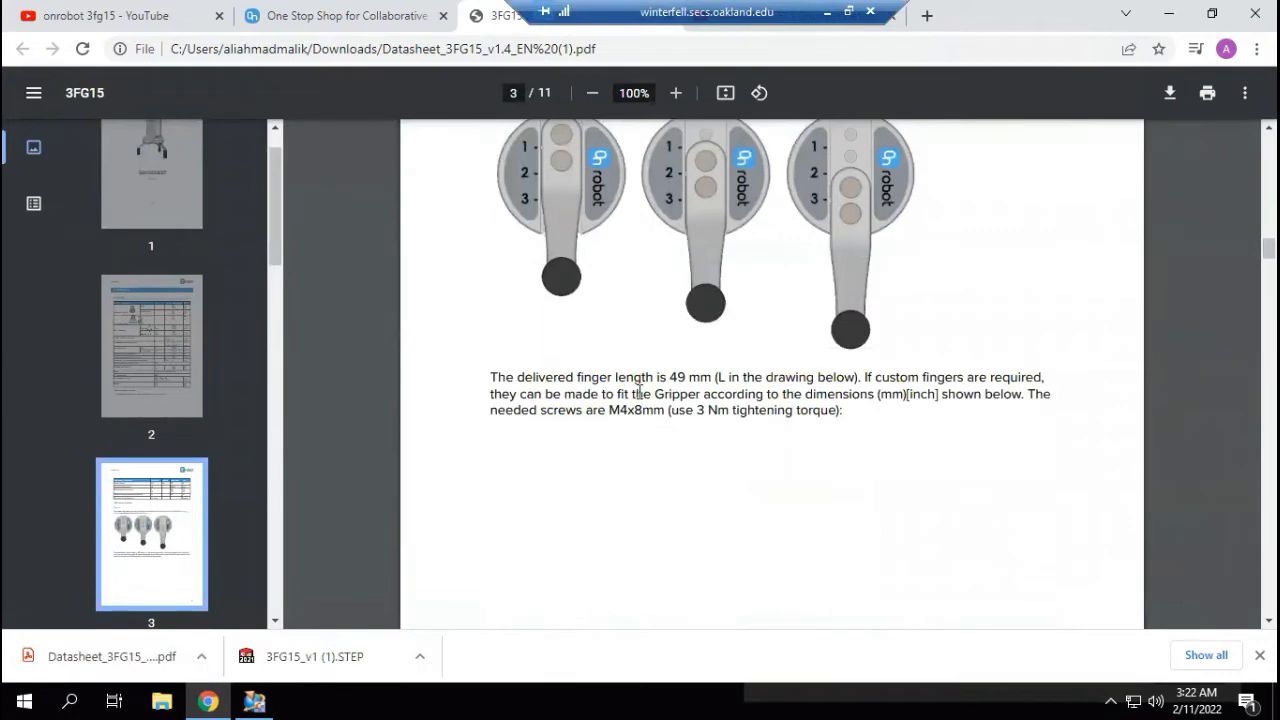
scroll(639, 390, "down", 8)
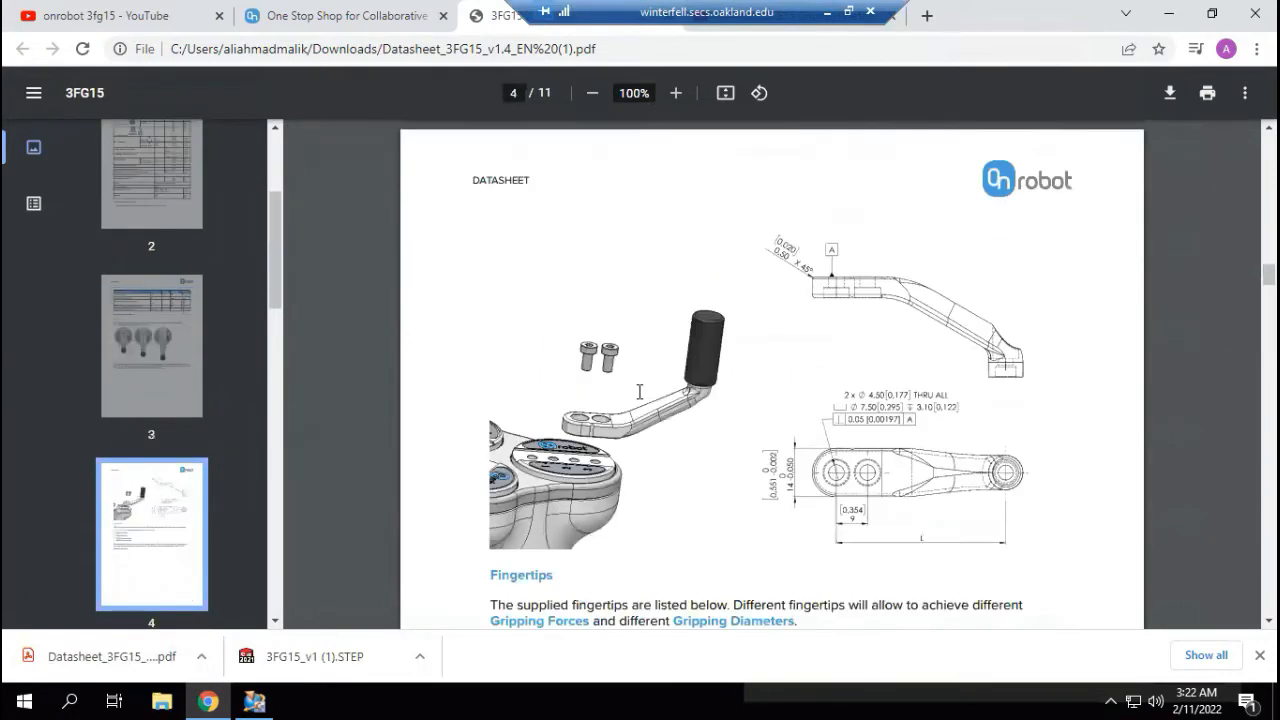
scroll(639, 391, "down", 2)
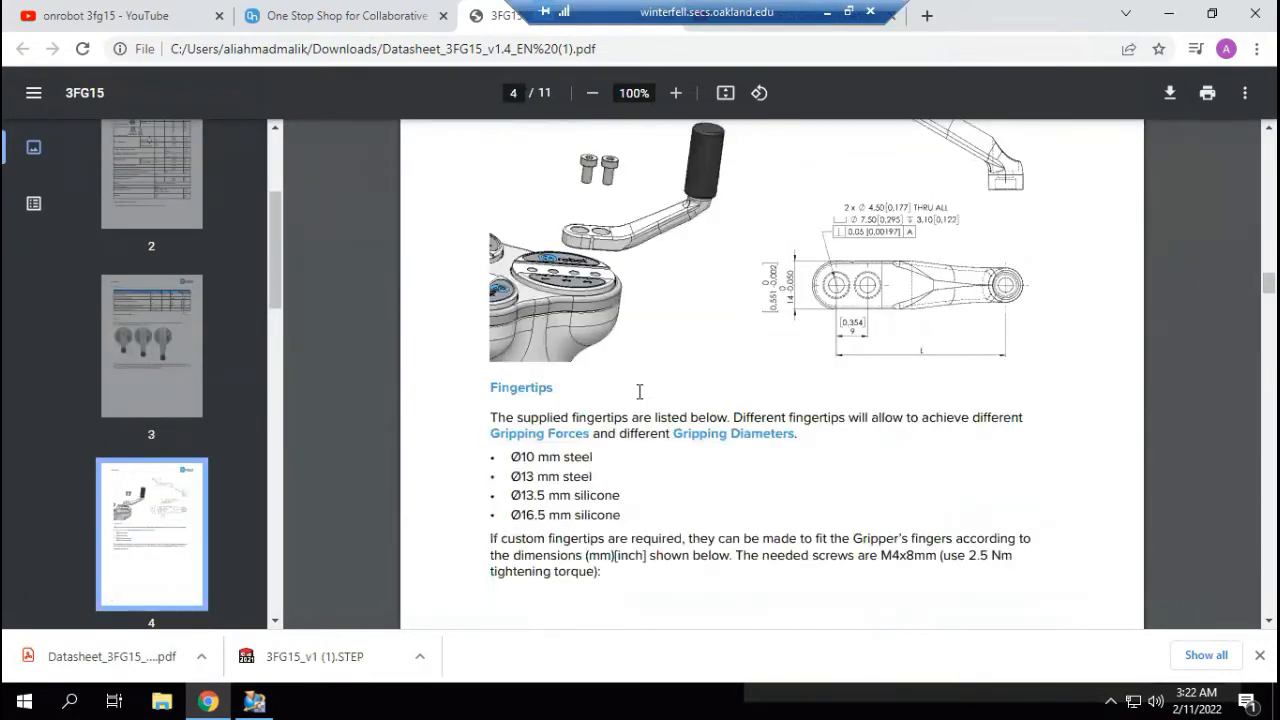
scroll(639, 391, "down", 10)
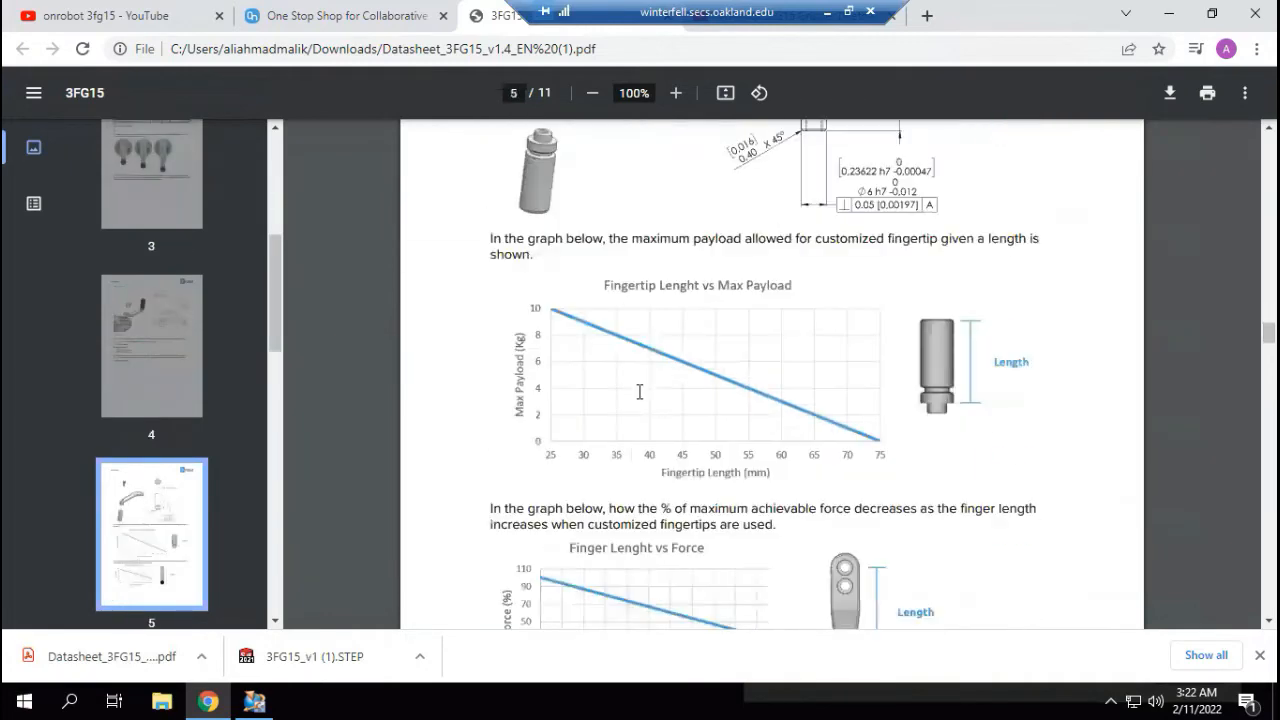
scroll(639, 391, "down", 10)
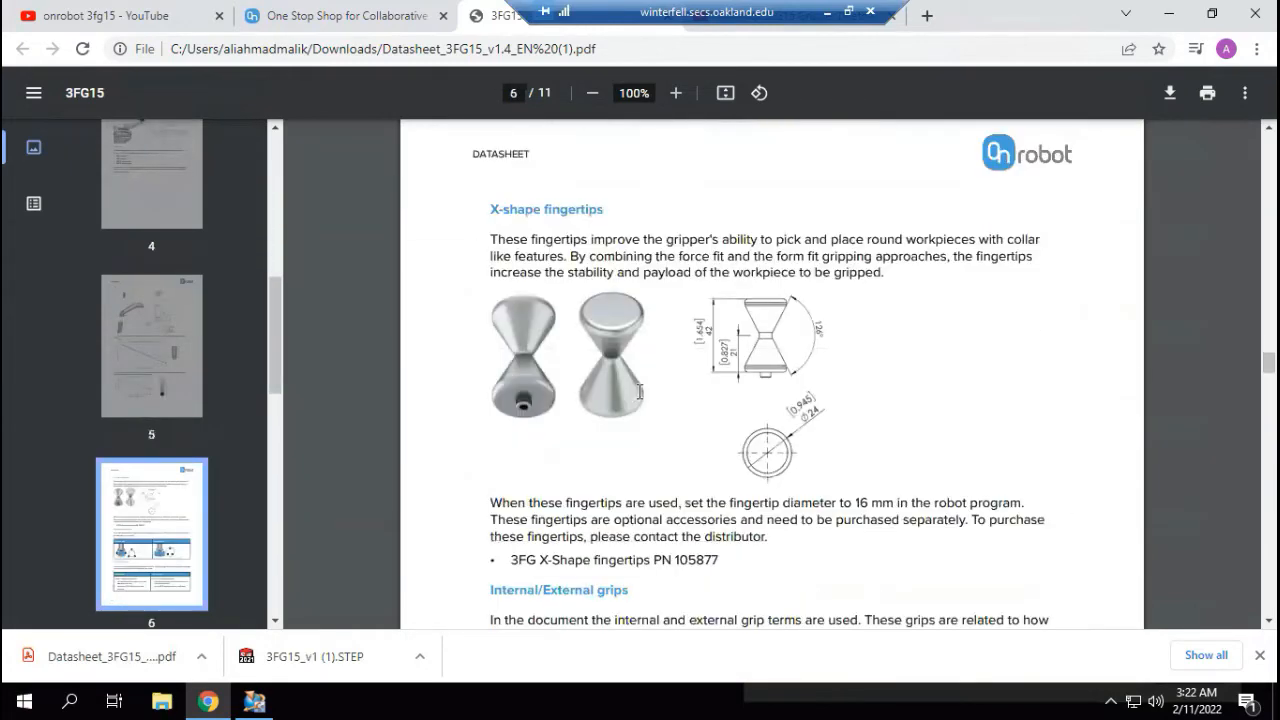
scroll(639, 391, "down", 11)
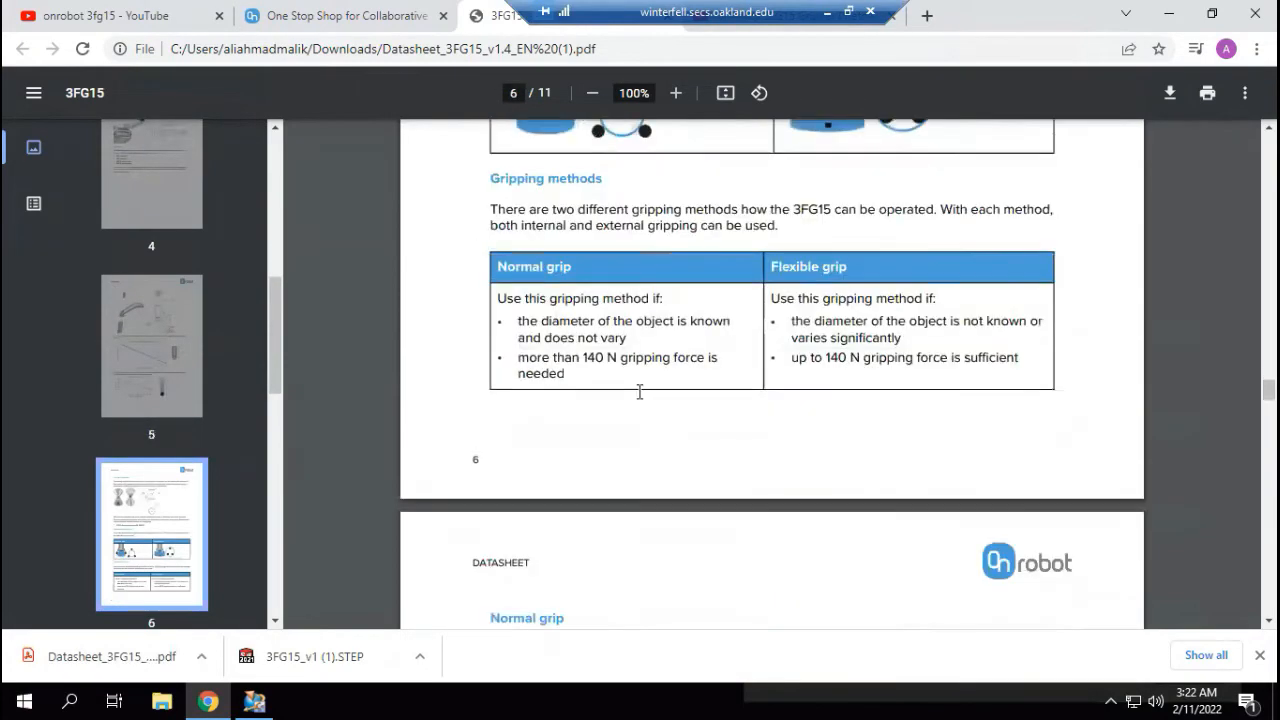
scroll(639, 391, "down", 2)
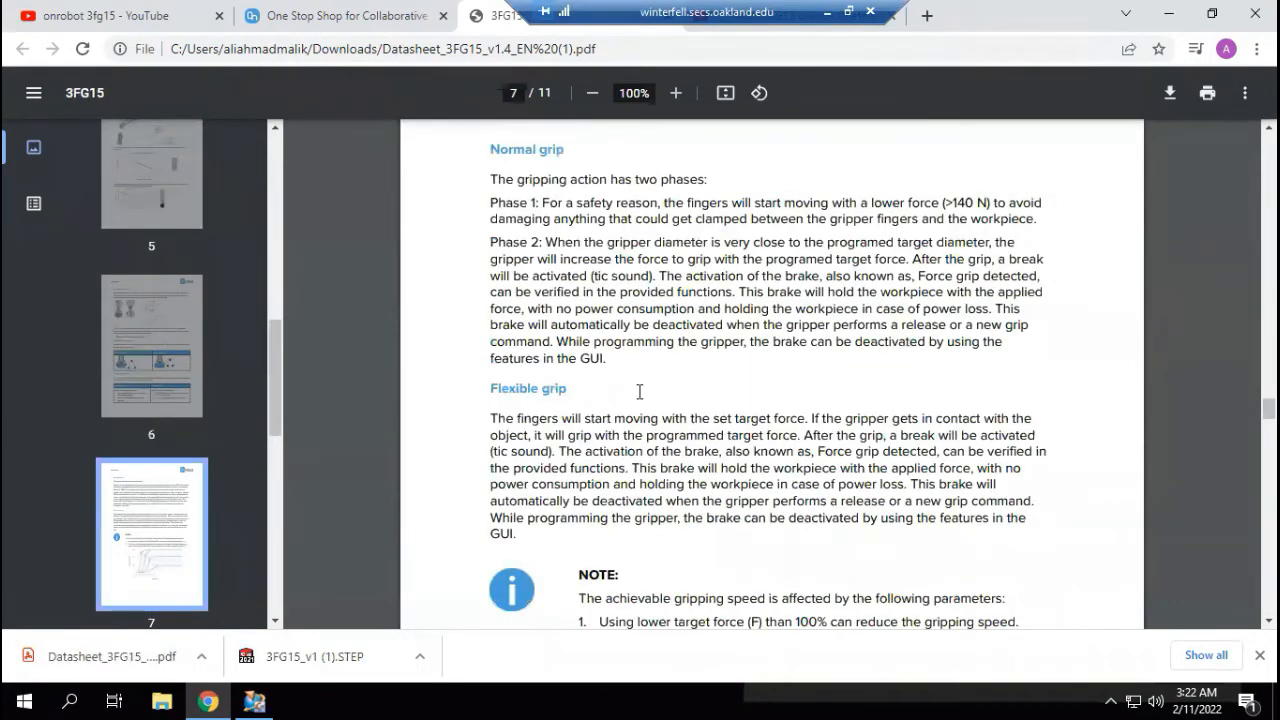
Step: Examine the finger movement range and the external and internal grip angle ranges in the datasheet's Gripping Force section
scroll(639, 391, "down", 10)
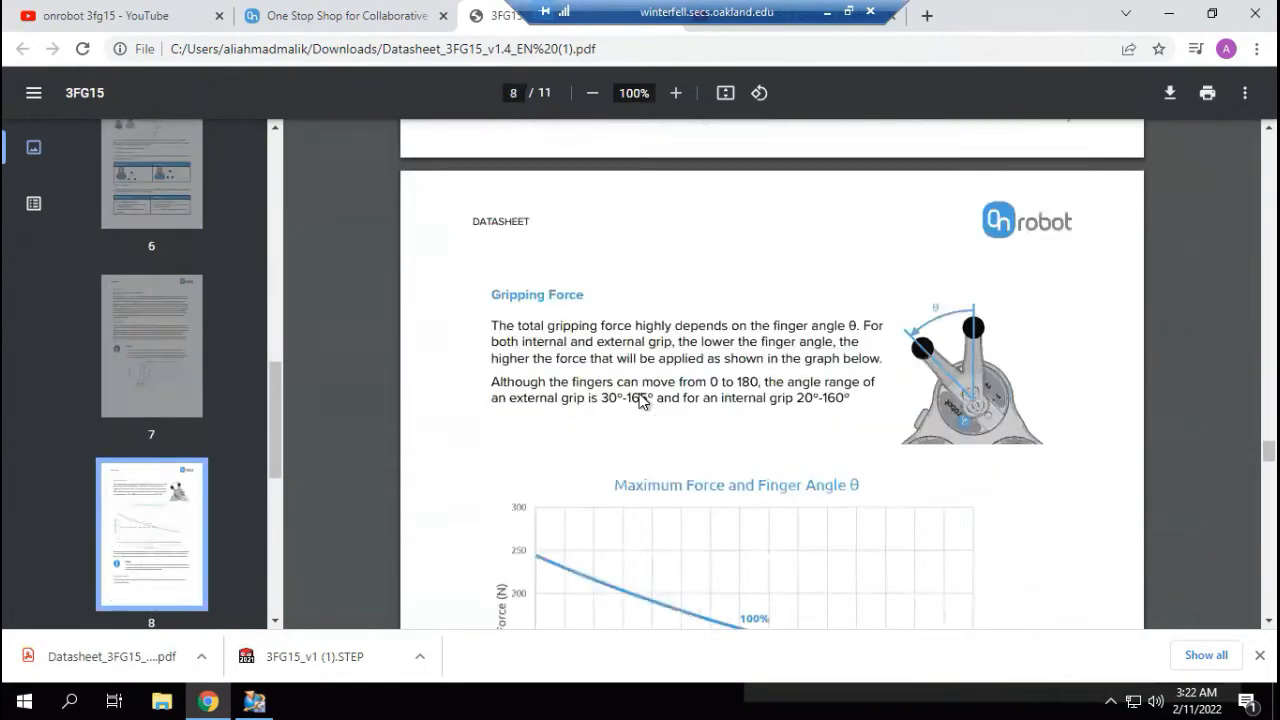
scroll(641, 400, "up", 6)
scroll(641, 400, "down", 2)
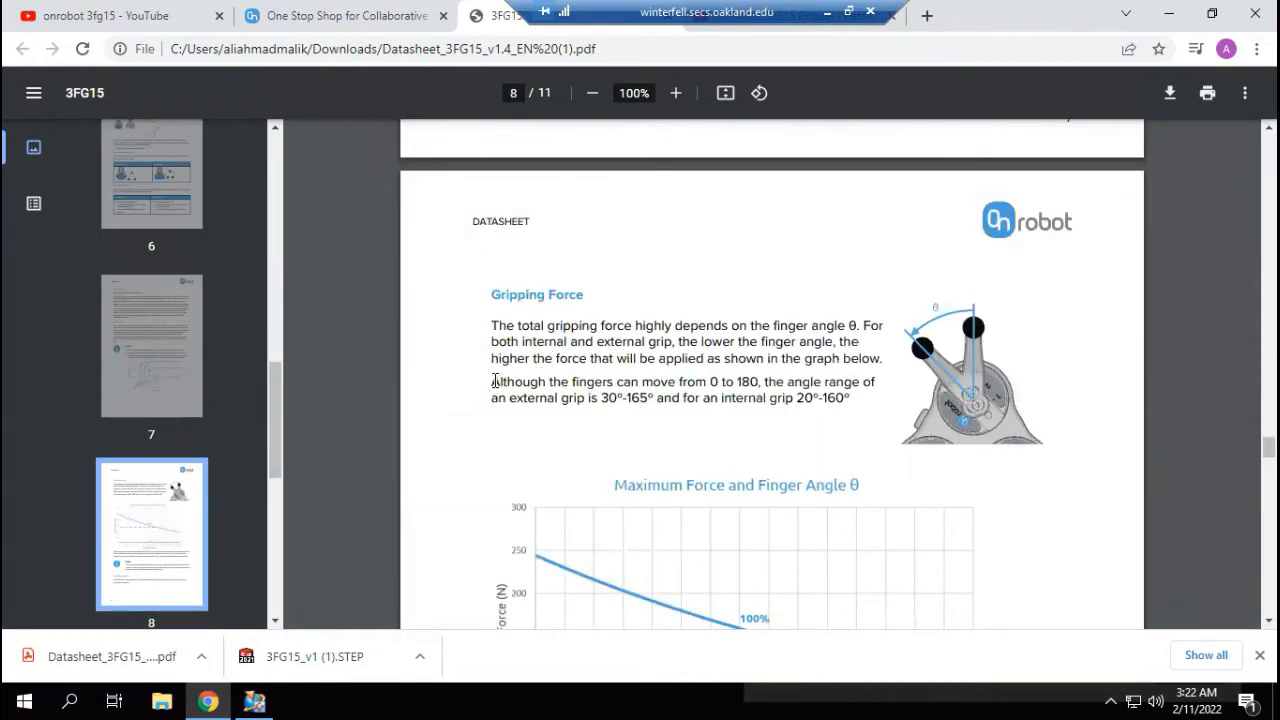
left_click_drag(494, 381, 864, 374)
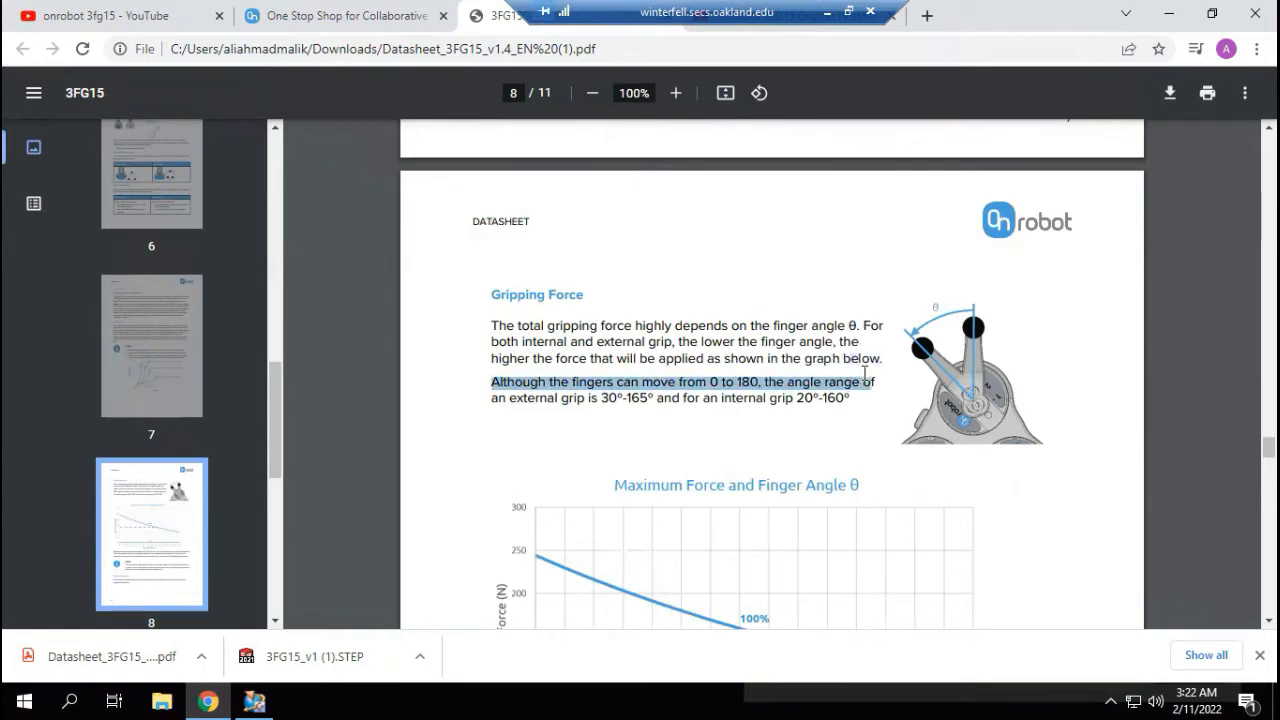
left_click_drag(482, 397, 636, 397)
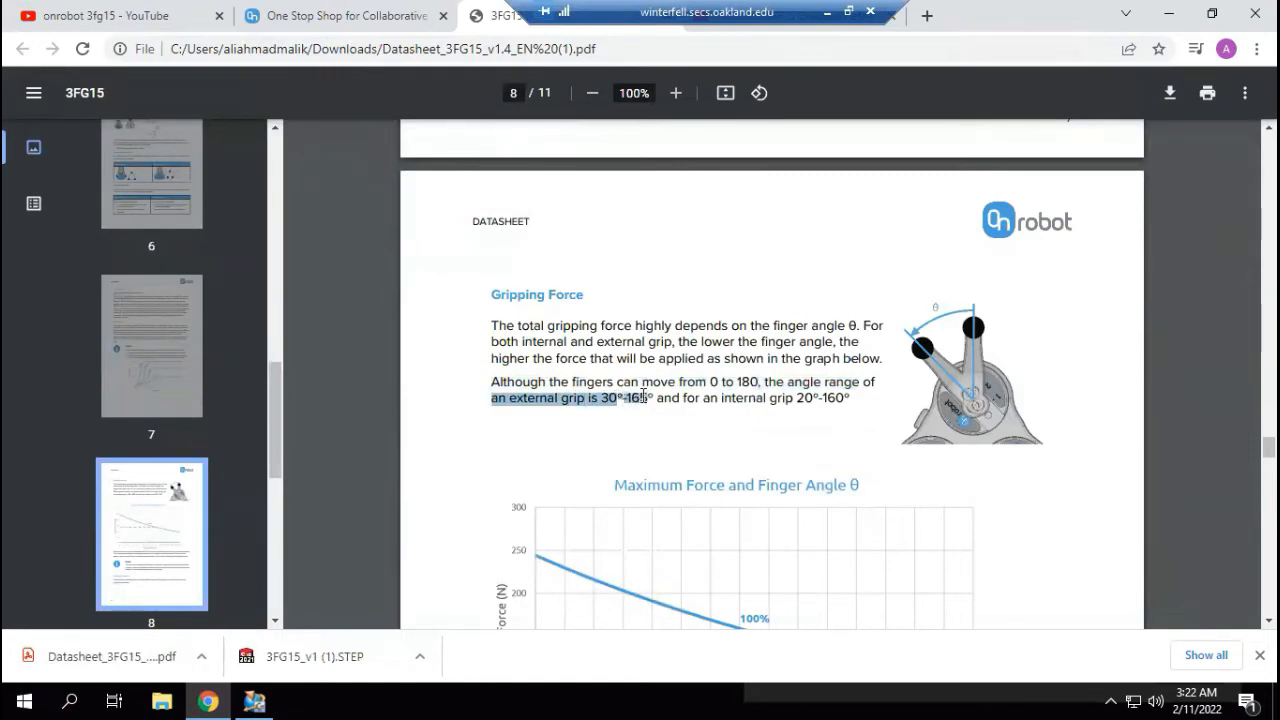
left_click_drag(667, 396, 785, 397)
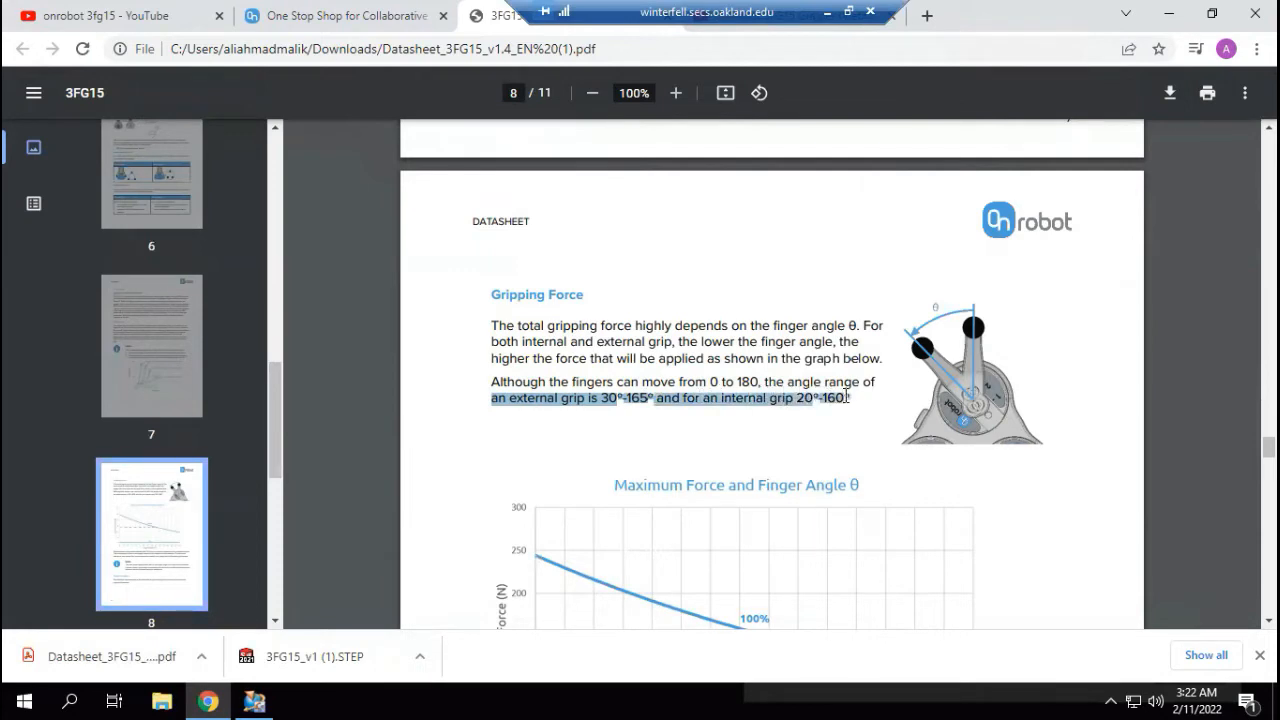
left_click(785, 390)
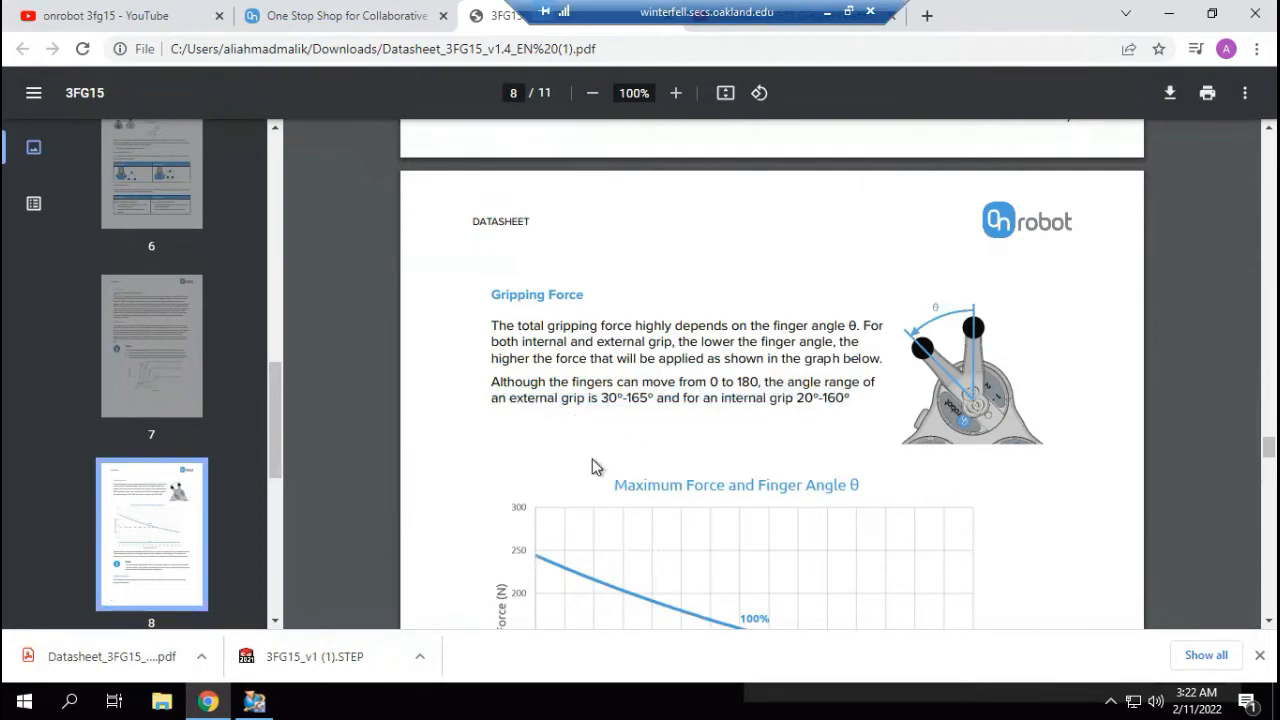
Step: Switch back to Process Simulate and create a joint with lnk1 as parent and lnk3 as child
left_click(254, 701)
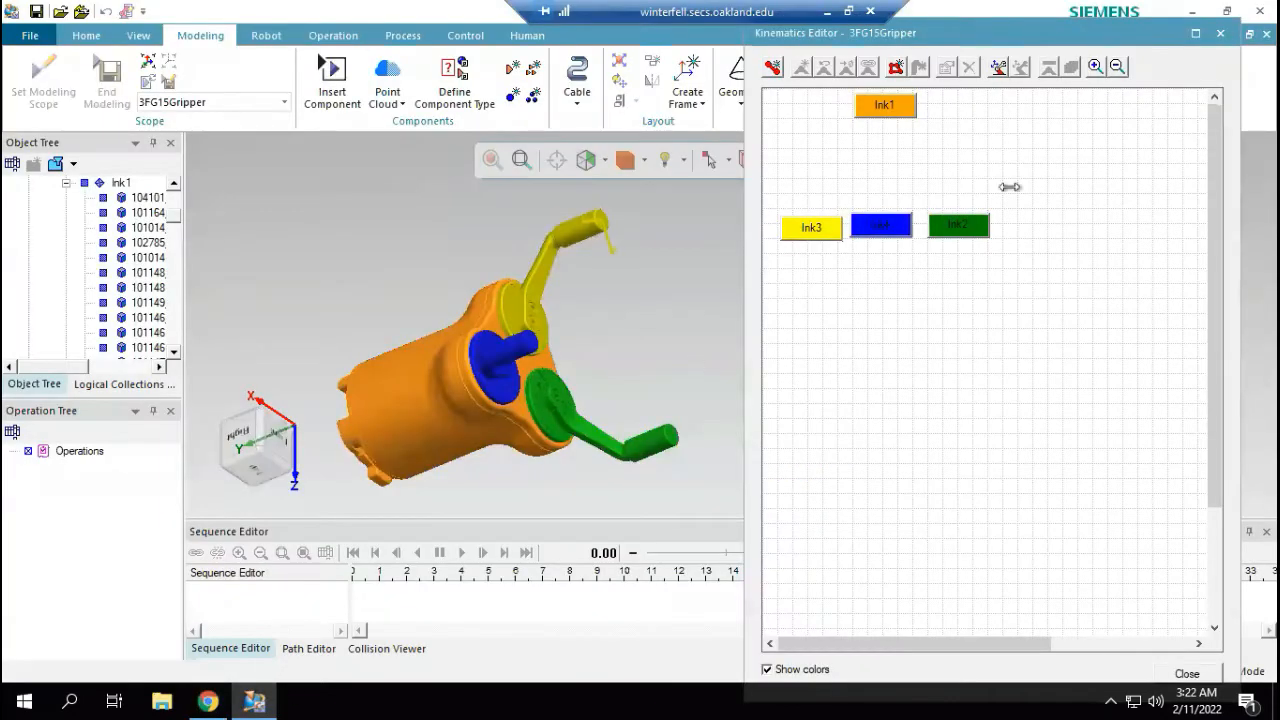
left_click(887, 110)
left_click_drag(887, 110, 817, 229)
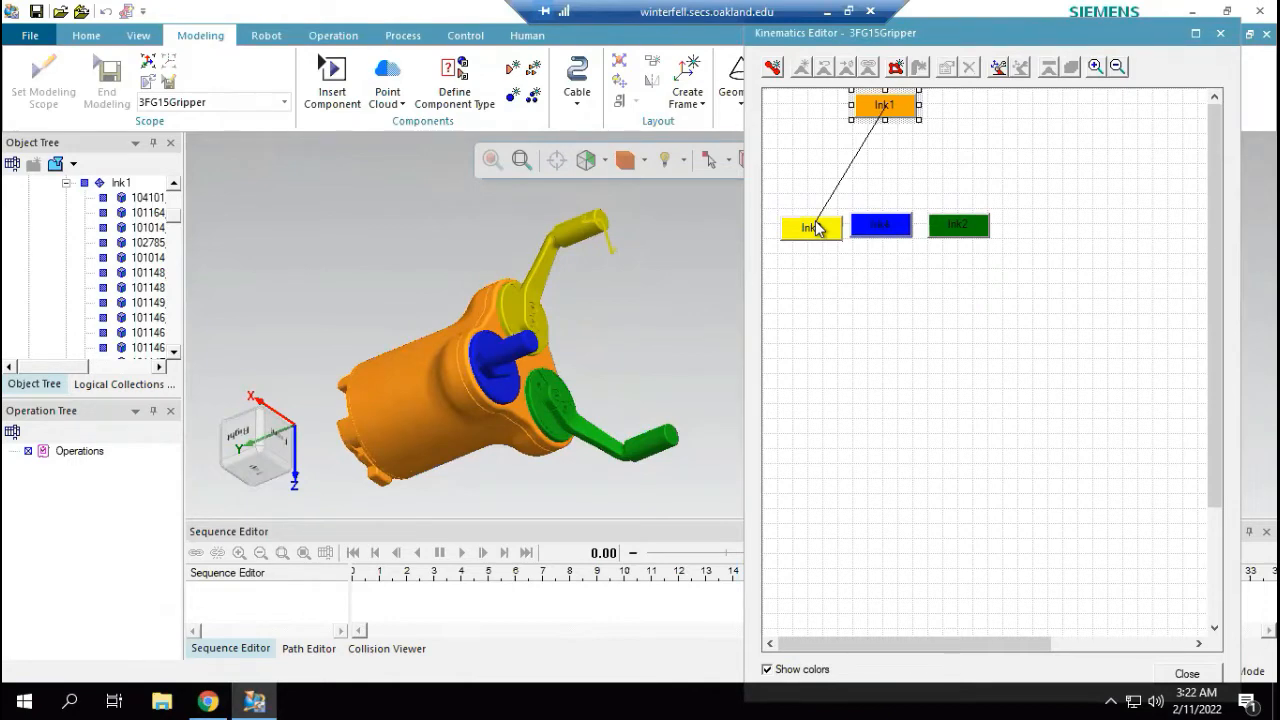
left_click_drag(817, 229, 812, 226)
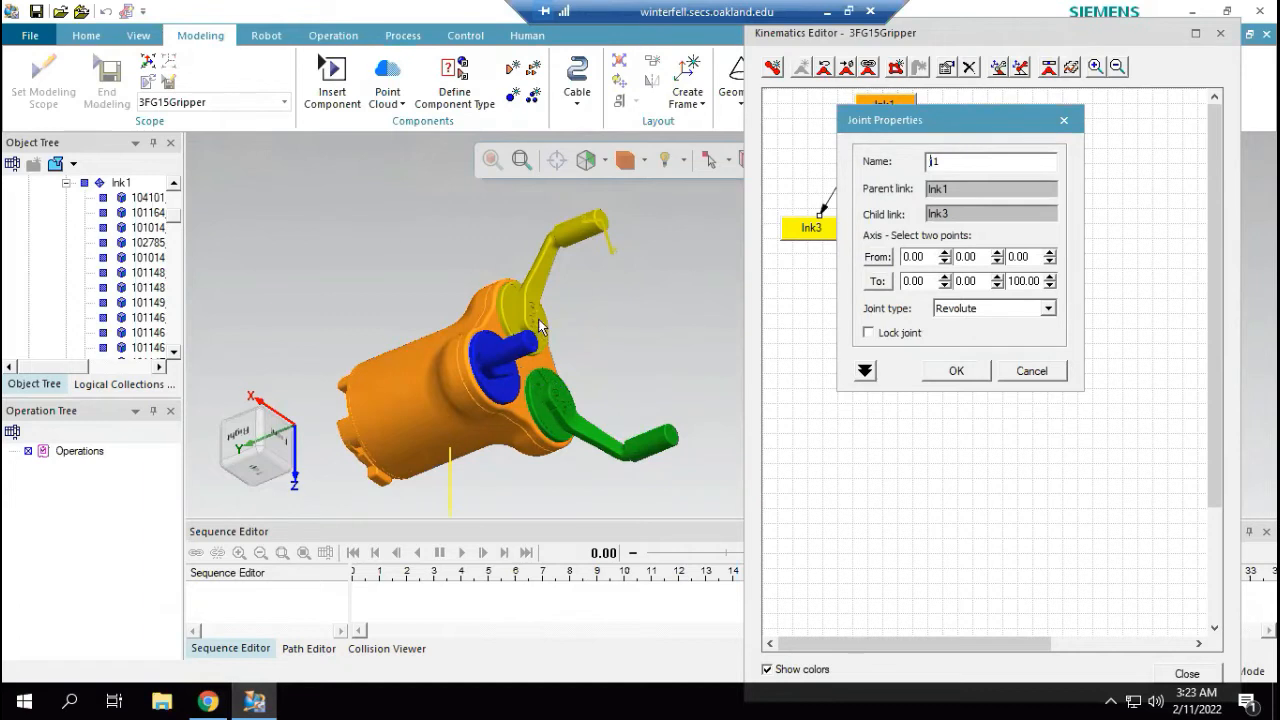
Step: Hide base link lnk1 to expose the undersides of the finger links' rotary discs
scroll(545, 327, "down", 2)
middle_click_drag(587, 338, 640, 367)
scroll(641, 364, "down", 3)
scroll(654, 289, "up", 5)
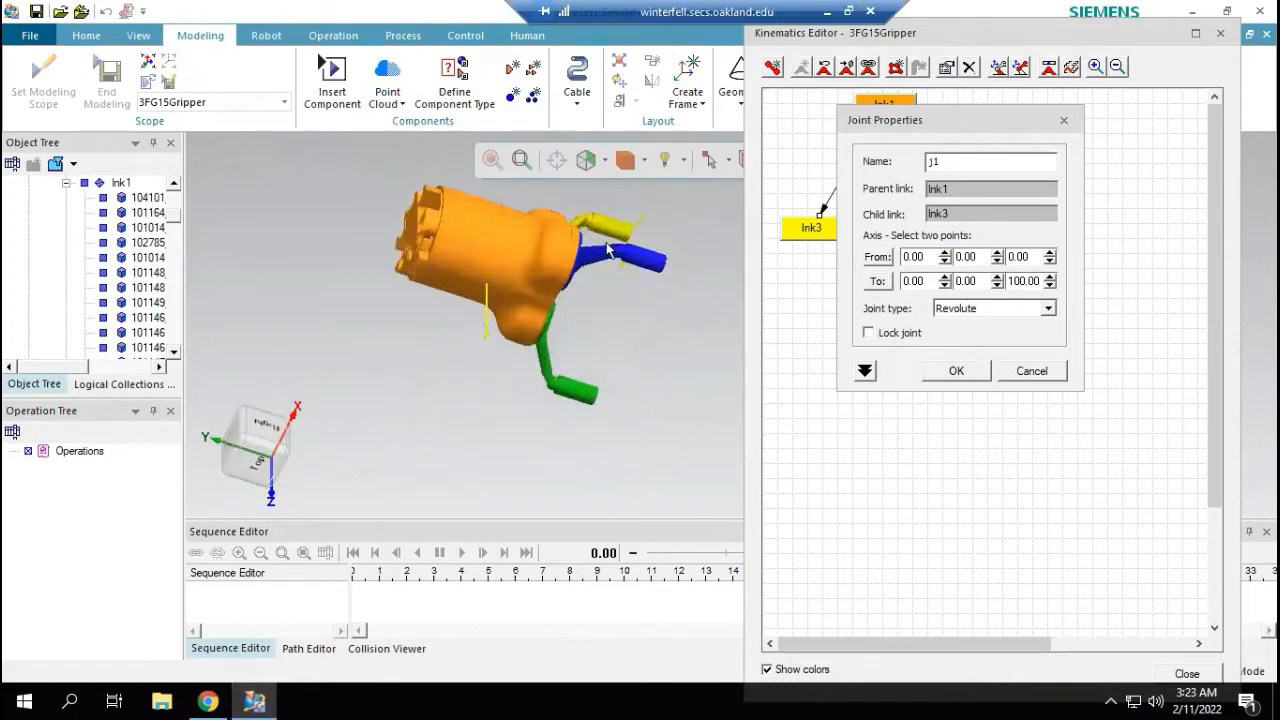
scroll(608, 250, "up", 4)
middle_click_drag(580, 281, 560, 210)
scroll(600, 242, "down", 5)
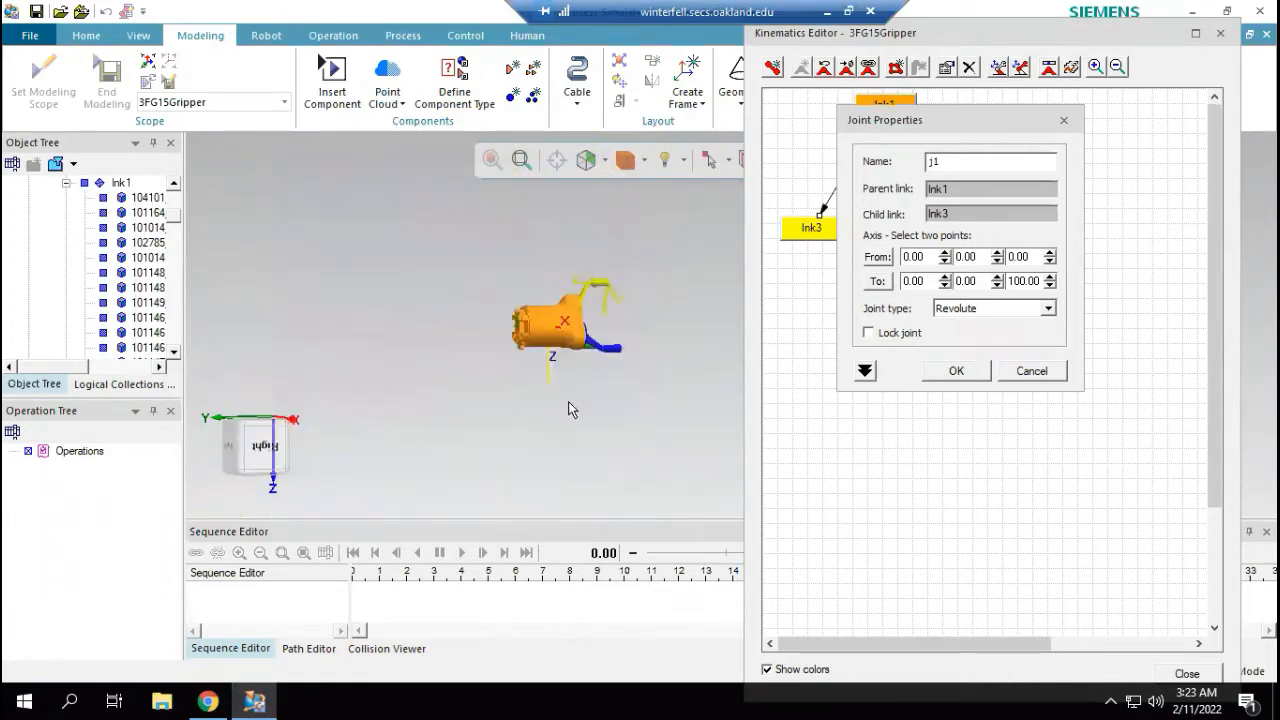
scroll(497, 319, "up", 6)
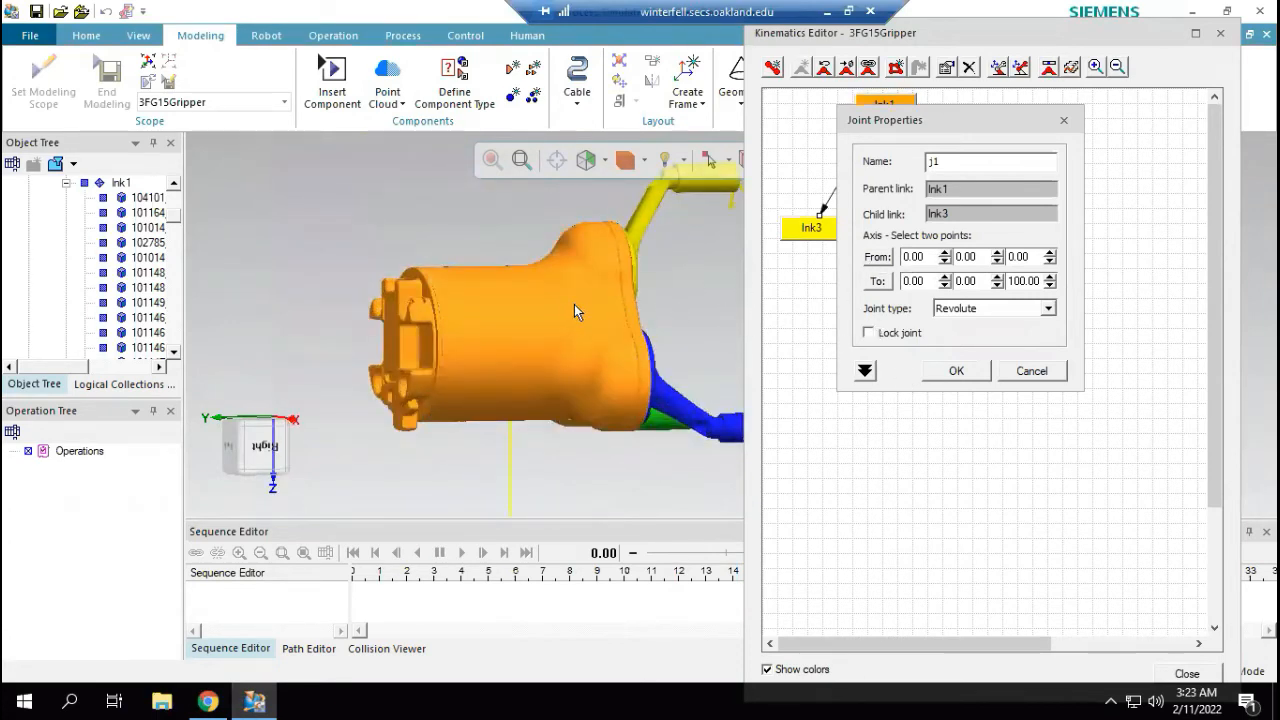
left_click(119, 183)
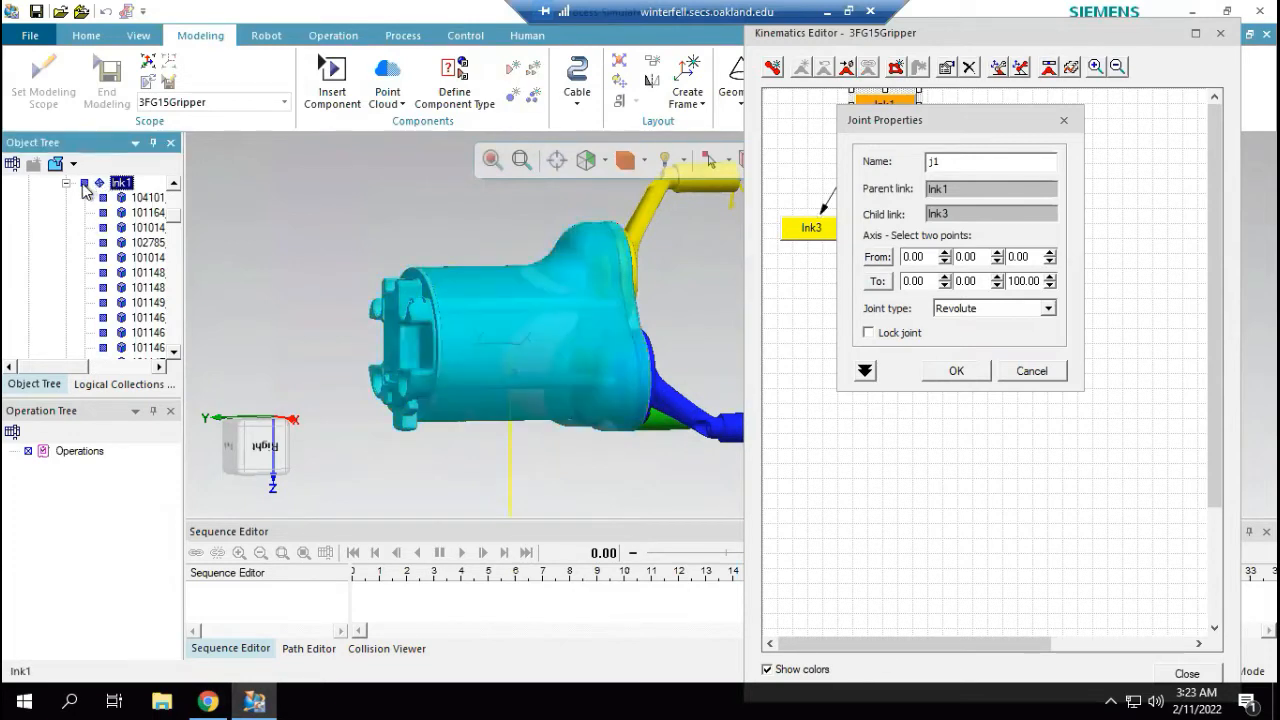
left_click(84, 184)
Step: Set the start point of joint j1's axis on the underside of lnk3's yellow rotary disc, at about -0.86, -44.00, -28.37
scroll(683, 293, "up", 3)
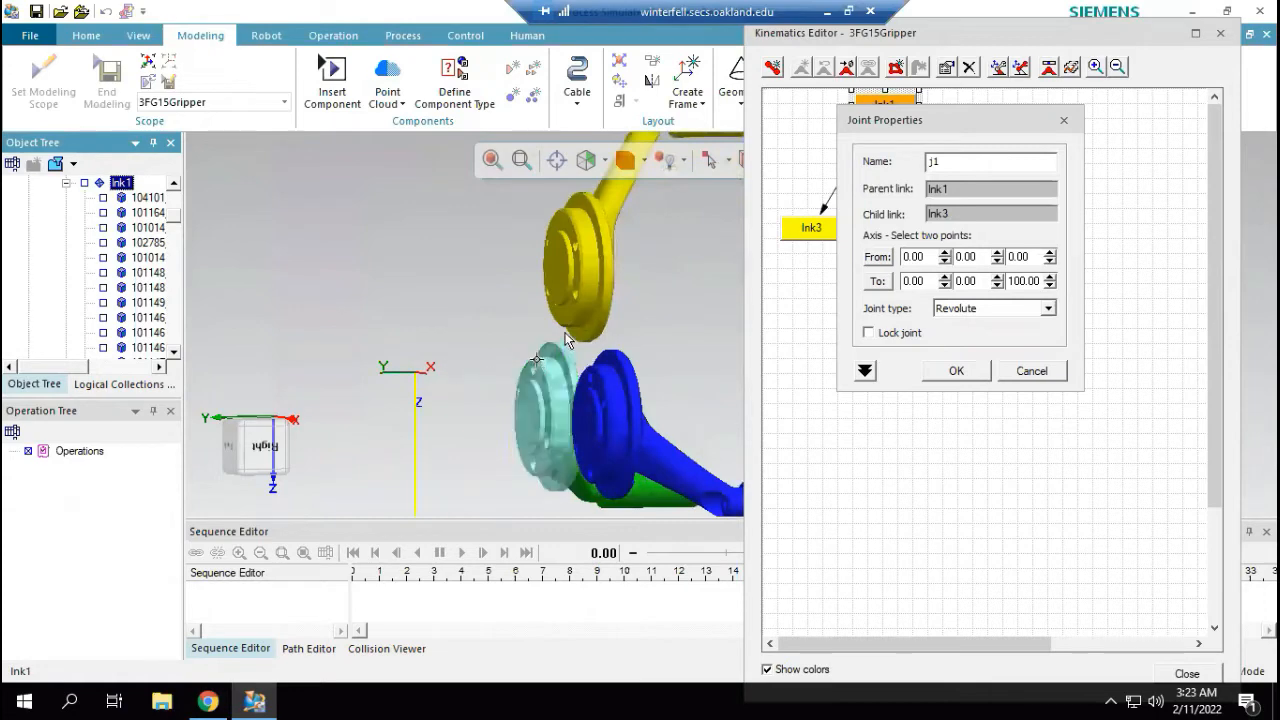
scroll(475, 336, "down", 3)
middle_click_drag(598, 348, 655, 368)
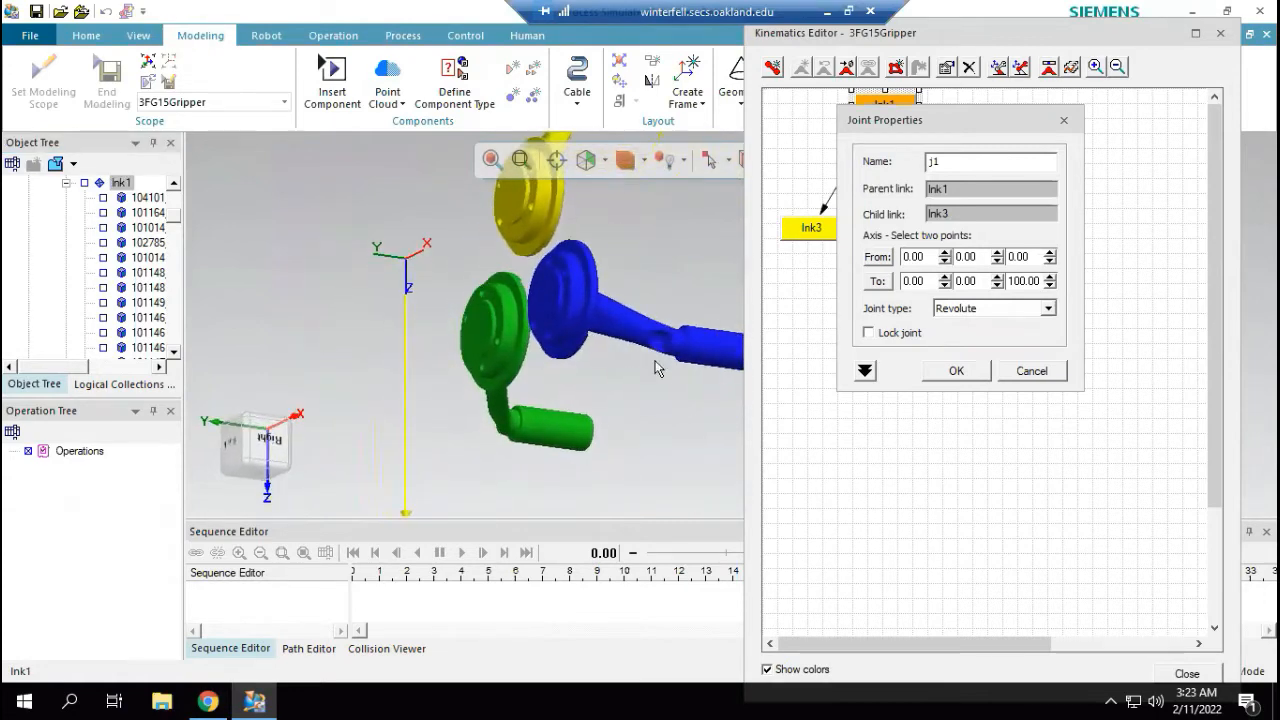
left_click(877, 257)
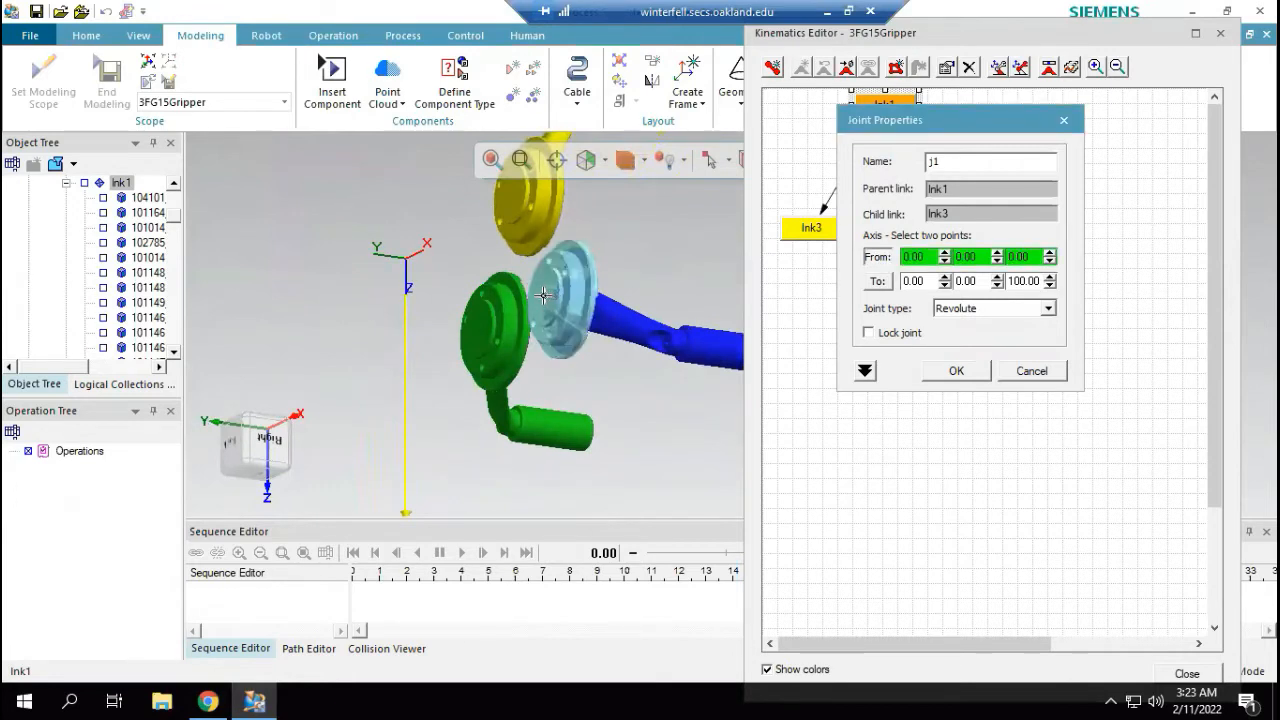
middle_click_drag(623, 337, 529, 286)
scroll(532, 298, "down", 5)
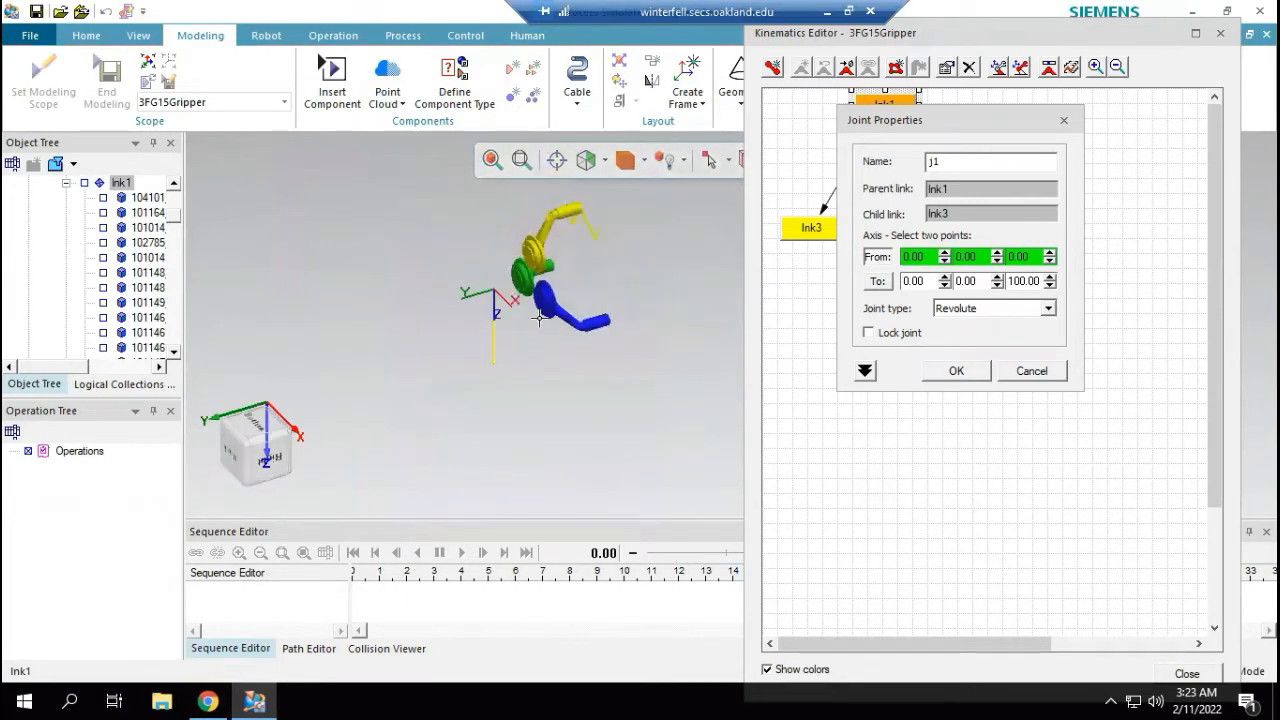
scroll(534, 247, "up", 2)
scroll(531, 242, "up", 6)
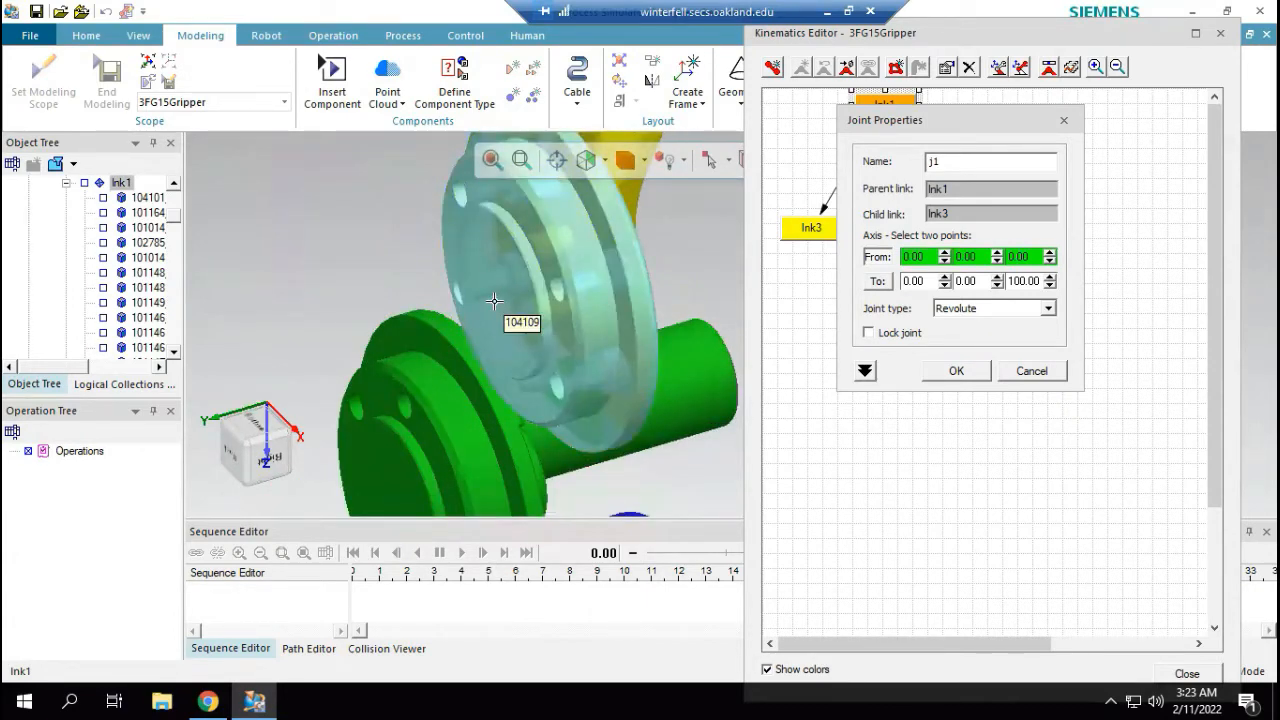
left_click(494, 301)
Step: Examine the start point of joint j1's axis on the underside of lnk3's yellow rotary disc
scroll(451, 321, "down", 5)
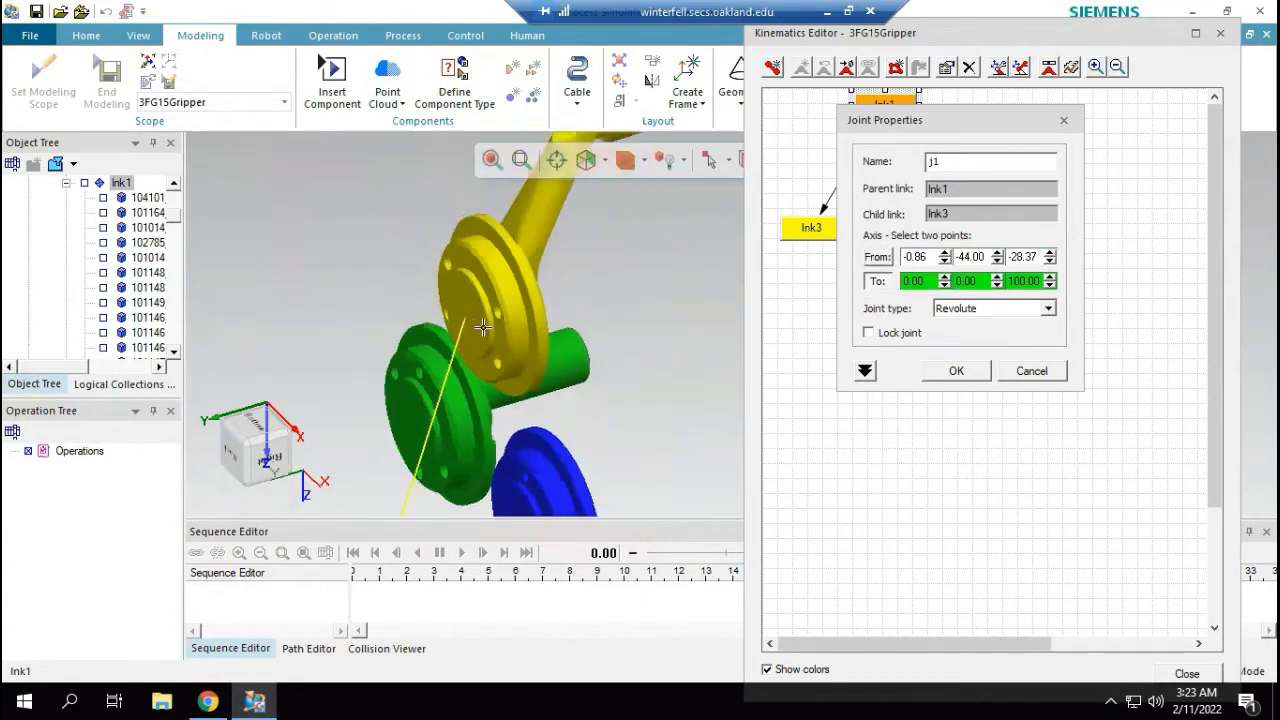
scroll(456, 323, "up", 6)
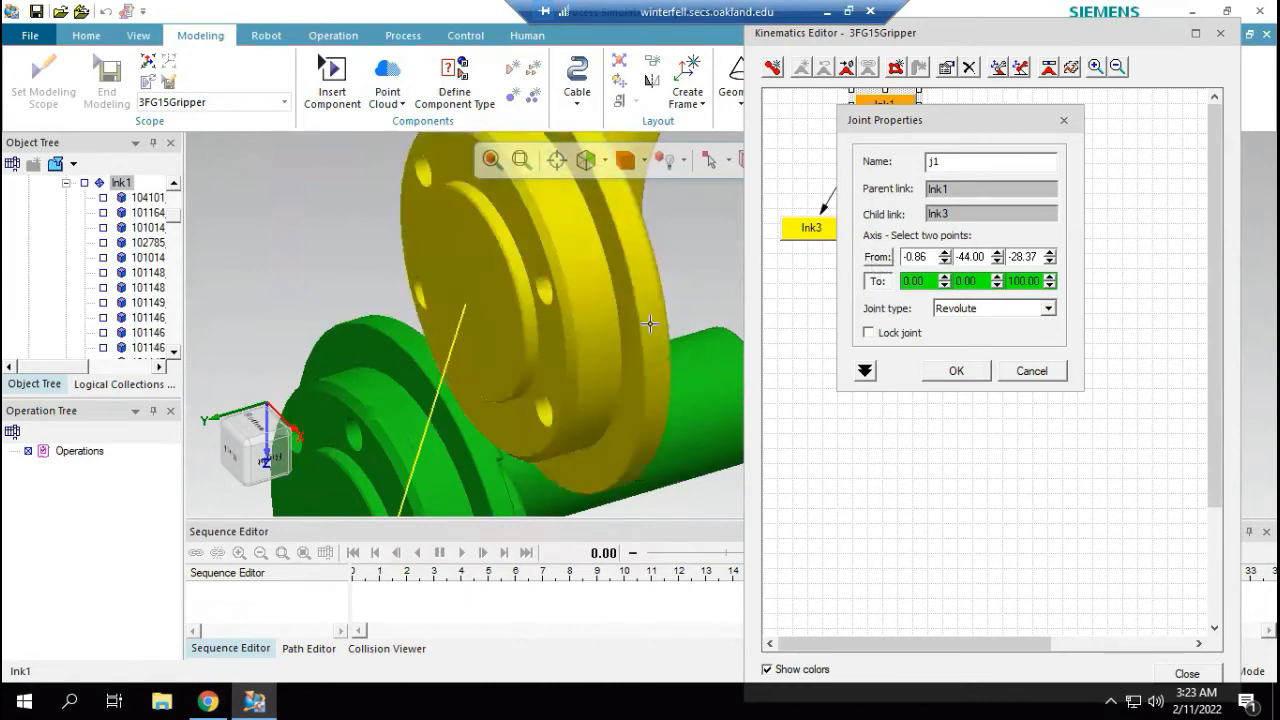
scroll(646, 325, "down", 5)
middle_click_drag(646, 325, 759, 336)
left_click(877, 257)
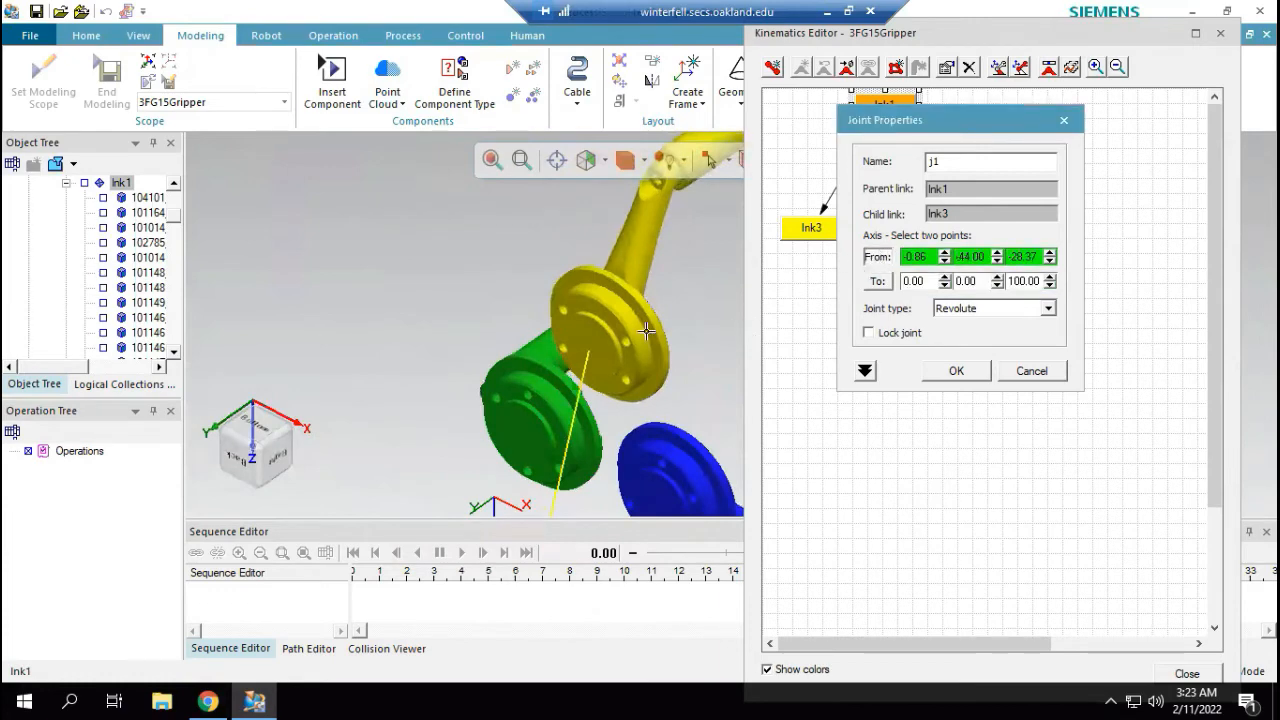
scroll(596, 363, "up", 5)
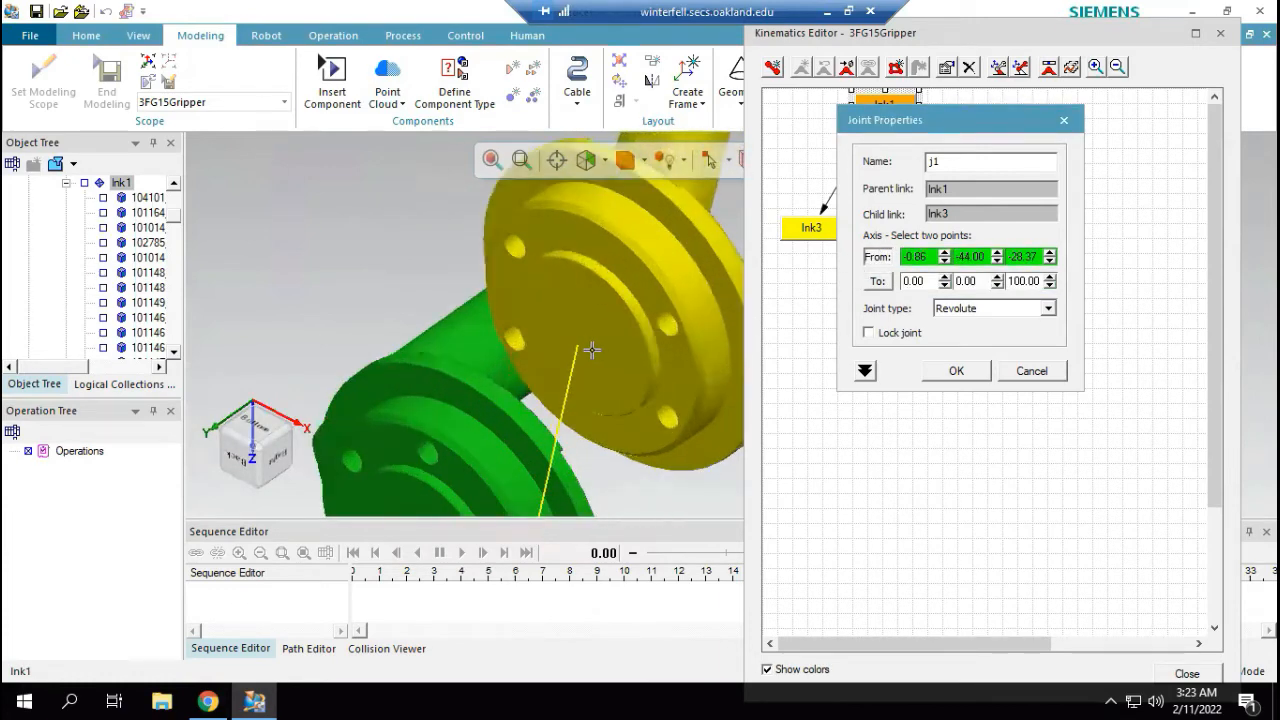
scroll(590, 340, "up", 3)
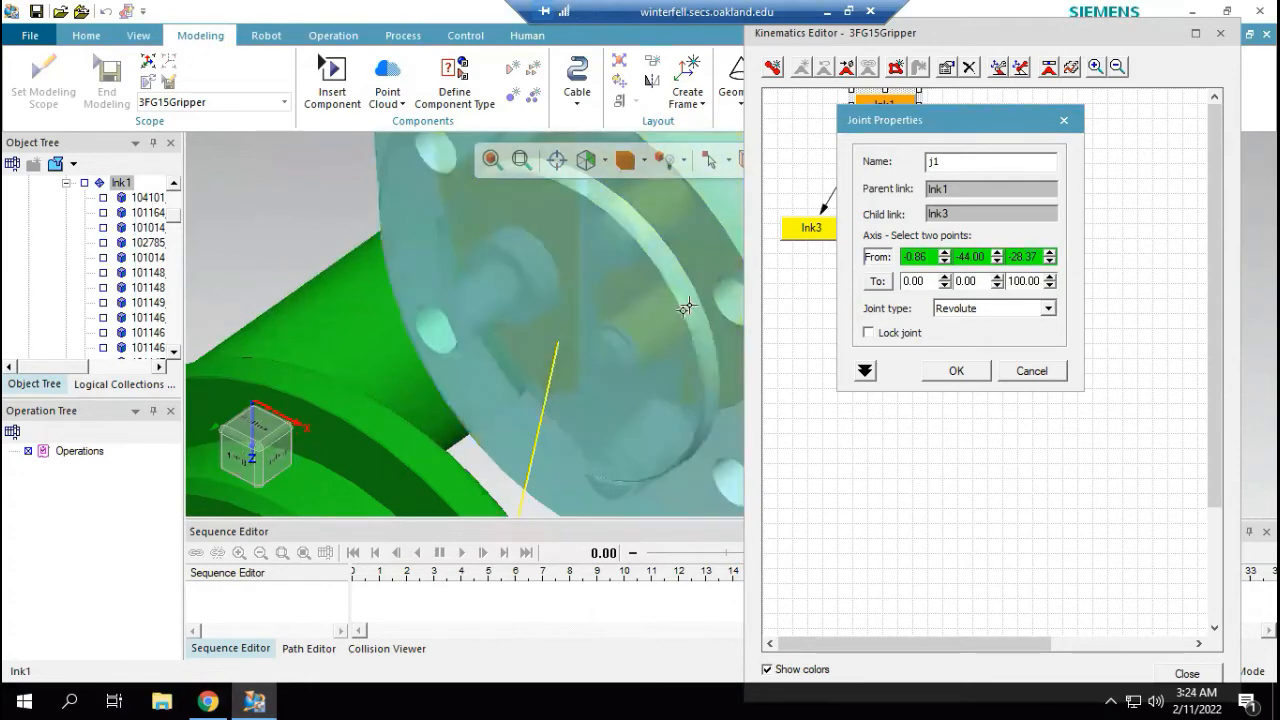
scroll(688, 305, "down", 5)
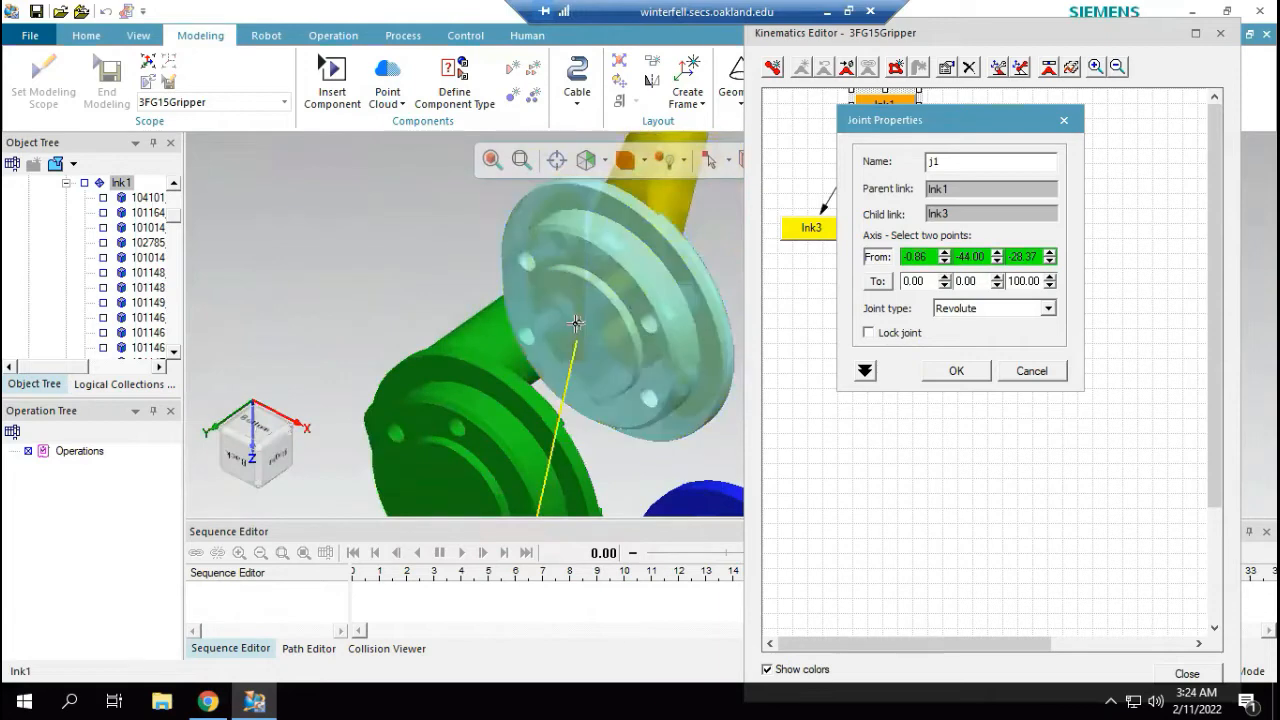
Step: Show base link lnk1 again and hide only its outer housing part 104101_3270_CUT-EXTRUDE20, exposing the plate with the three discs
left_click(97, 186)
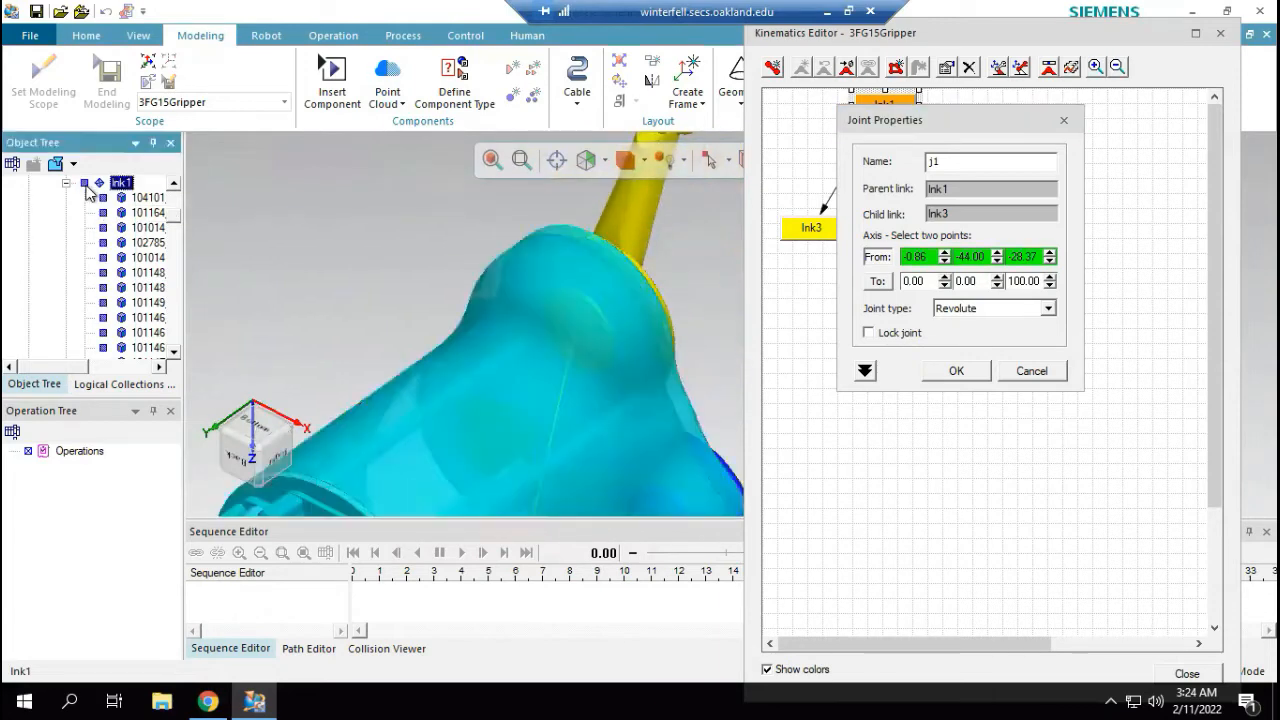
left_click(145, 214)
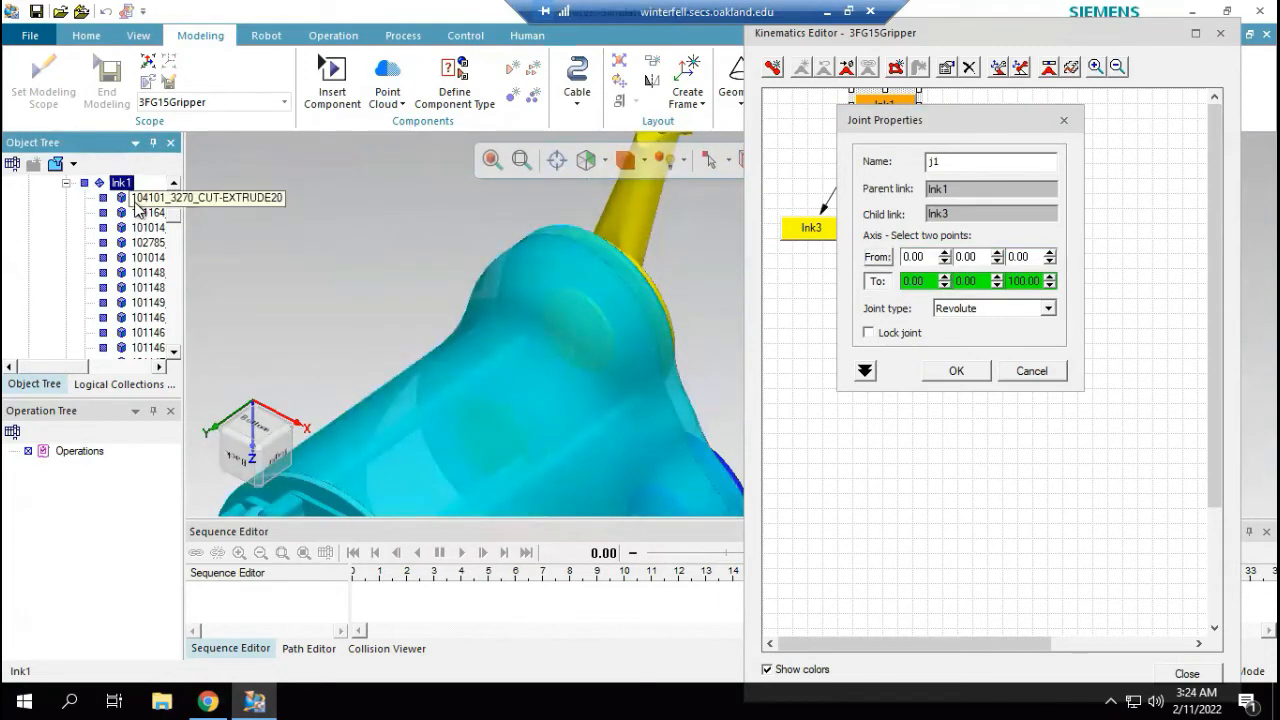
left_click(145, 242)
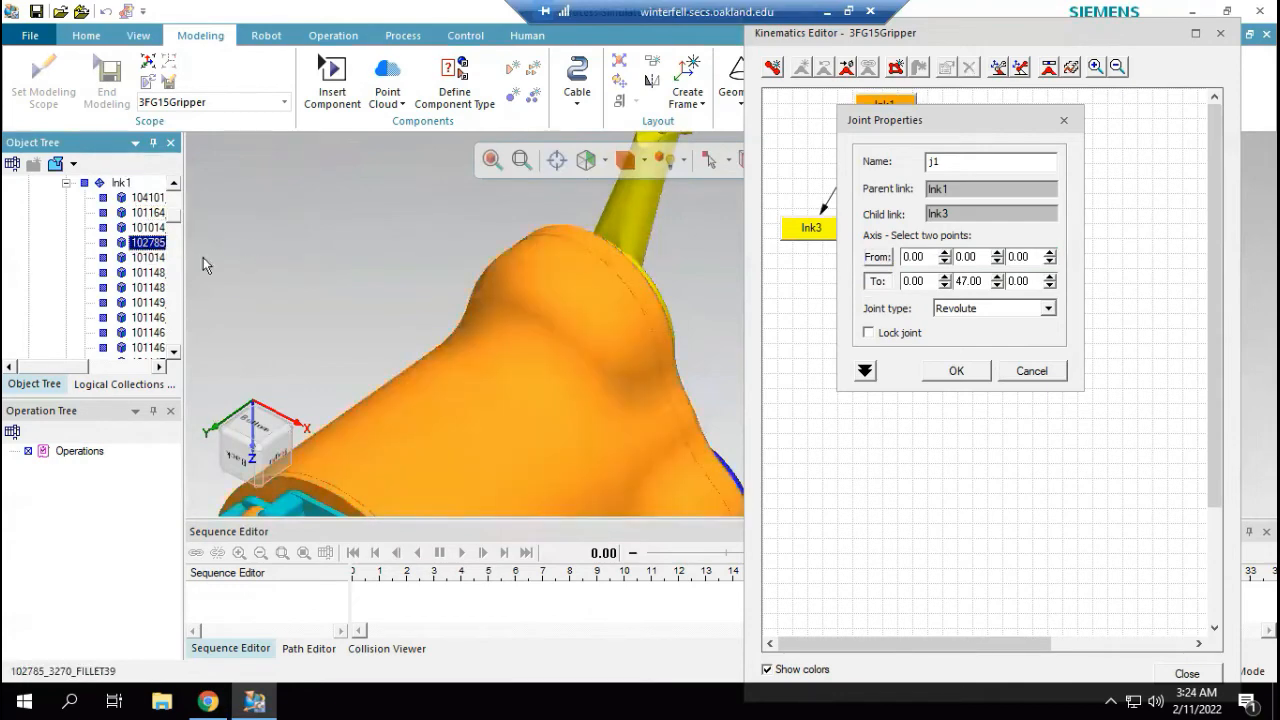
left_click(145, 213)
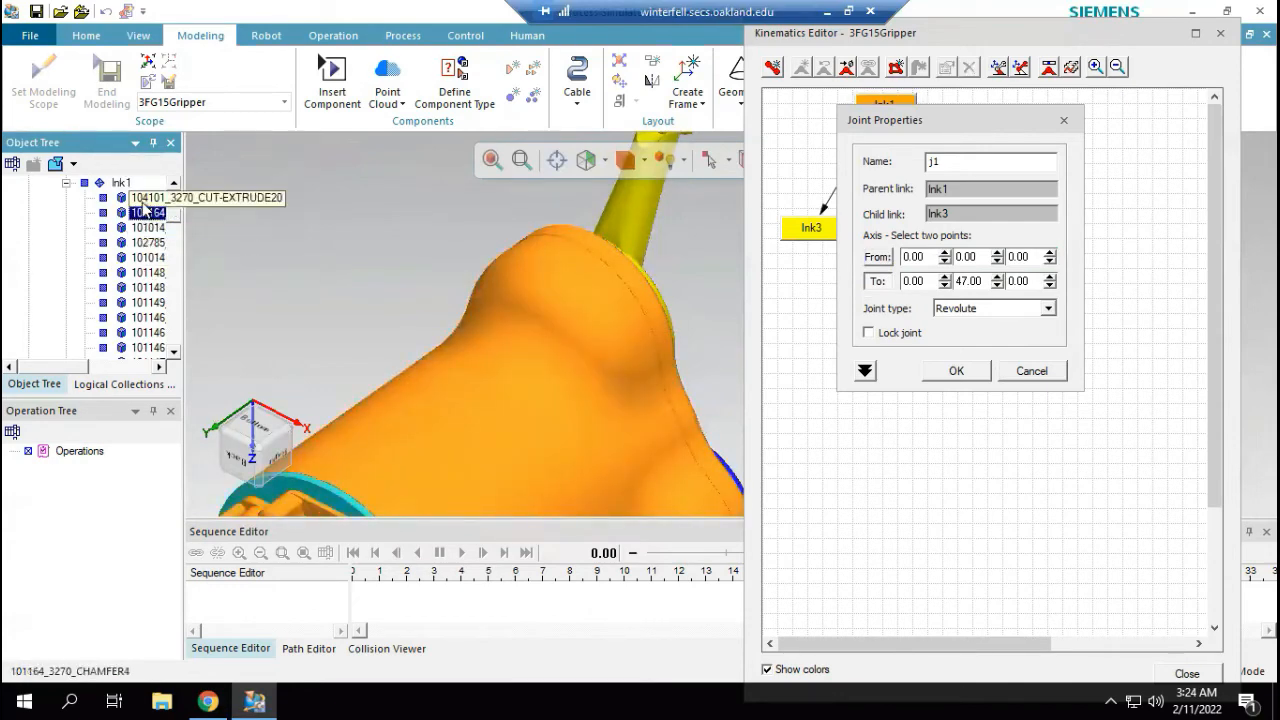
left_click(145, 197)
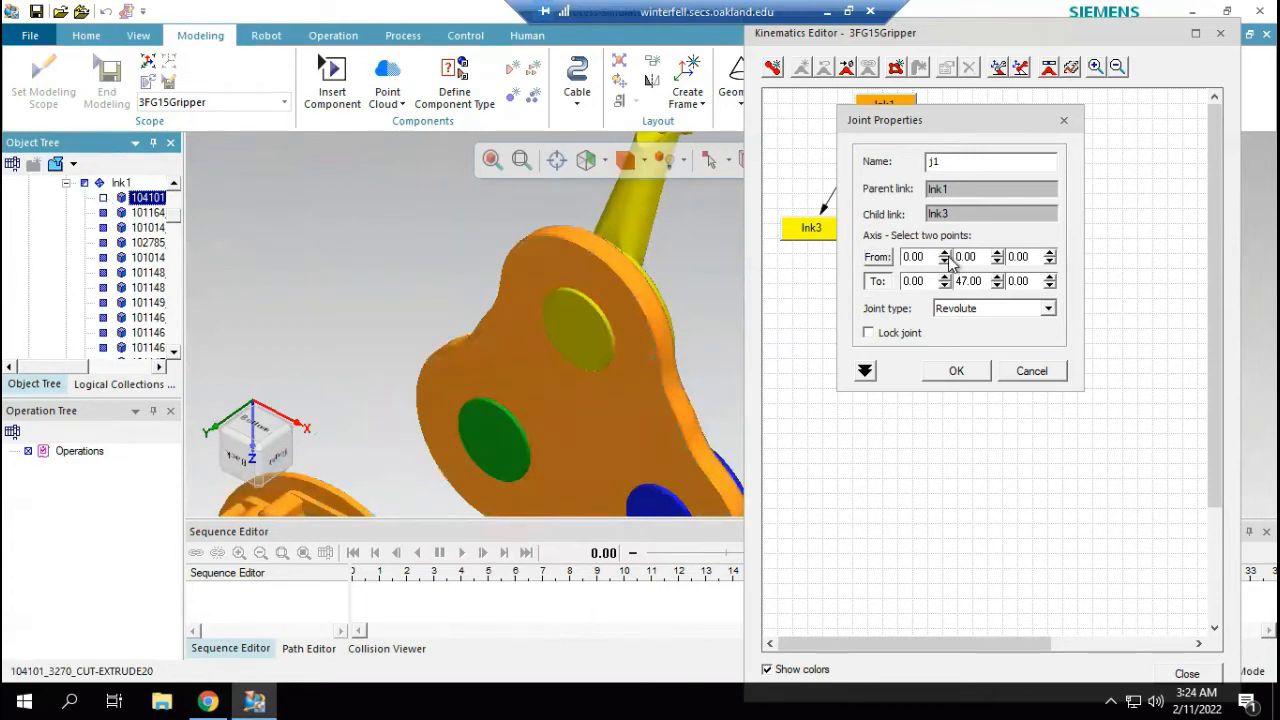
Step: Set the start point of joint j1's axis at the centre of lnk3's exposed yellow disc, at about -0.99, -44.00, -29.74
left_click(877, 257)
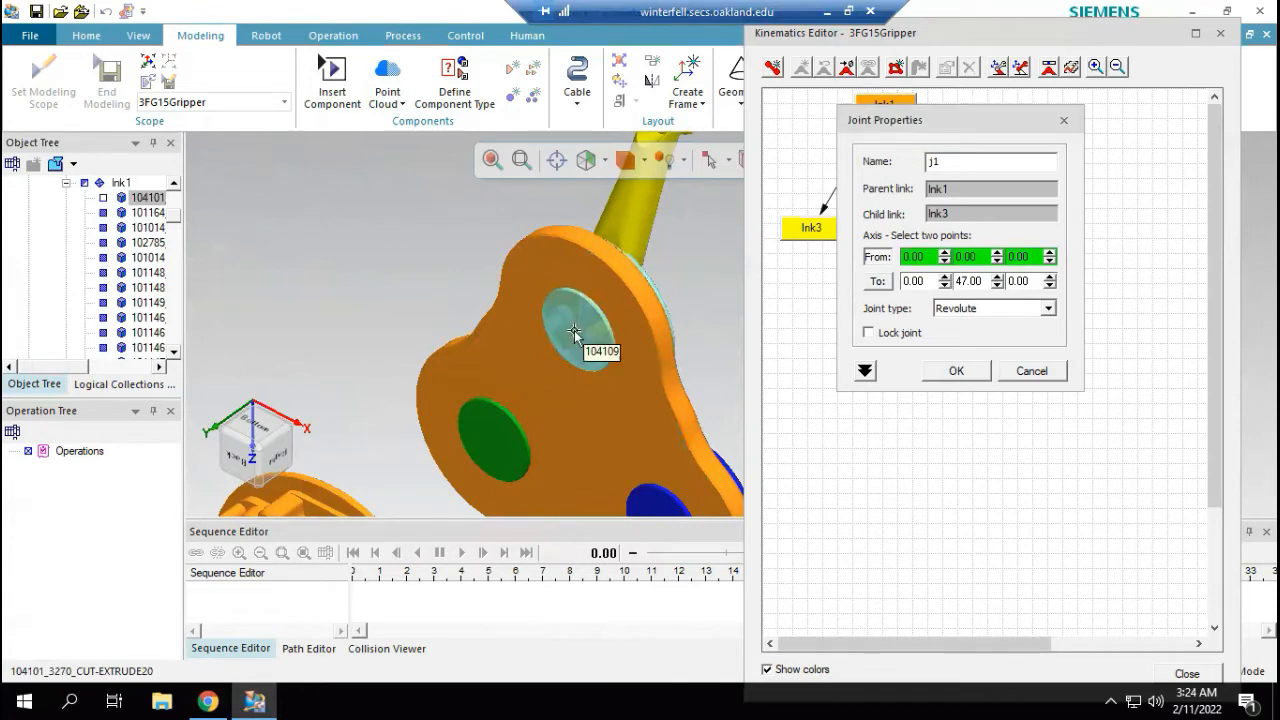
left_click(576, 336)
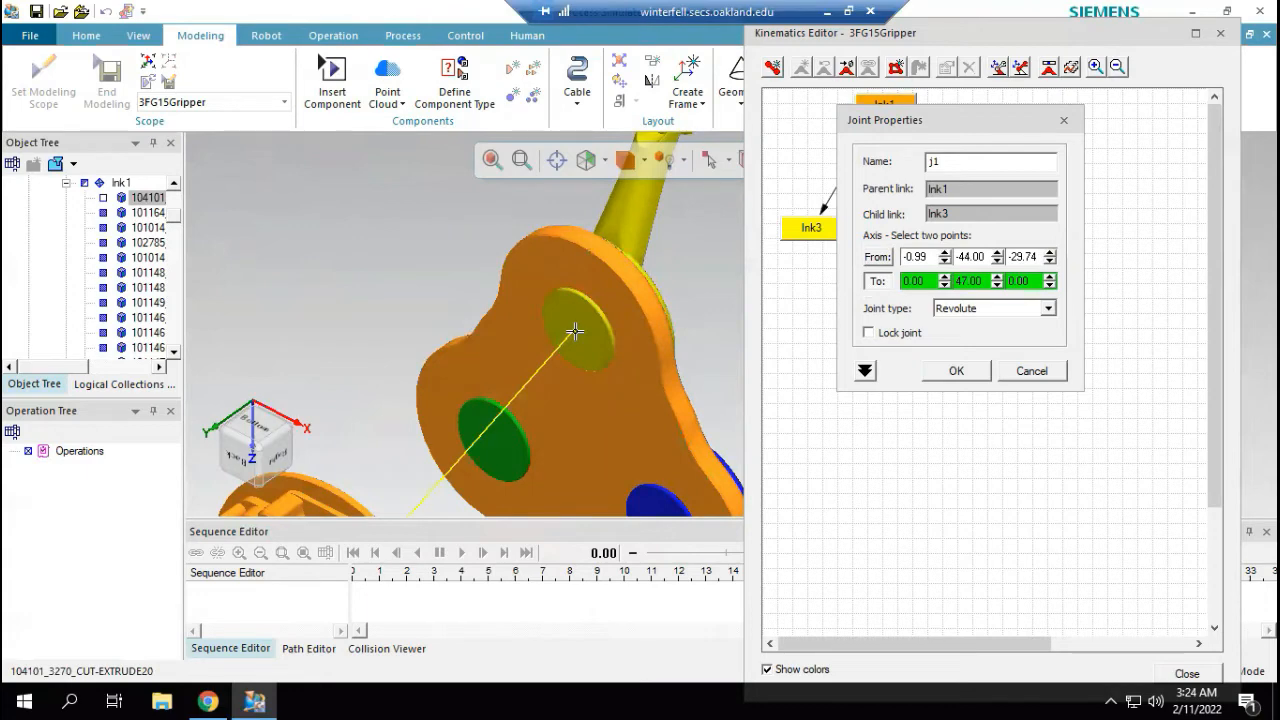
scroll(575, 331, "up", 4)
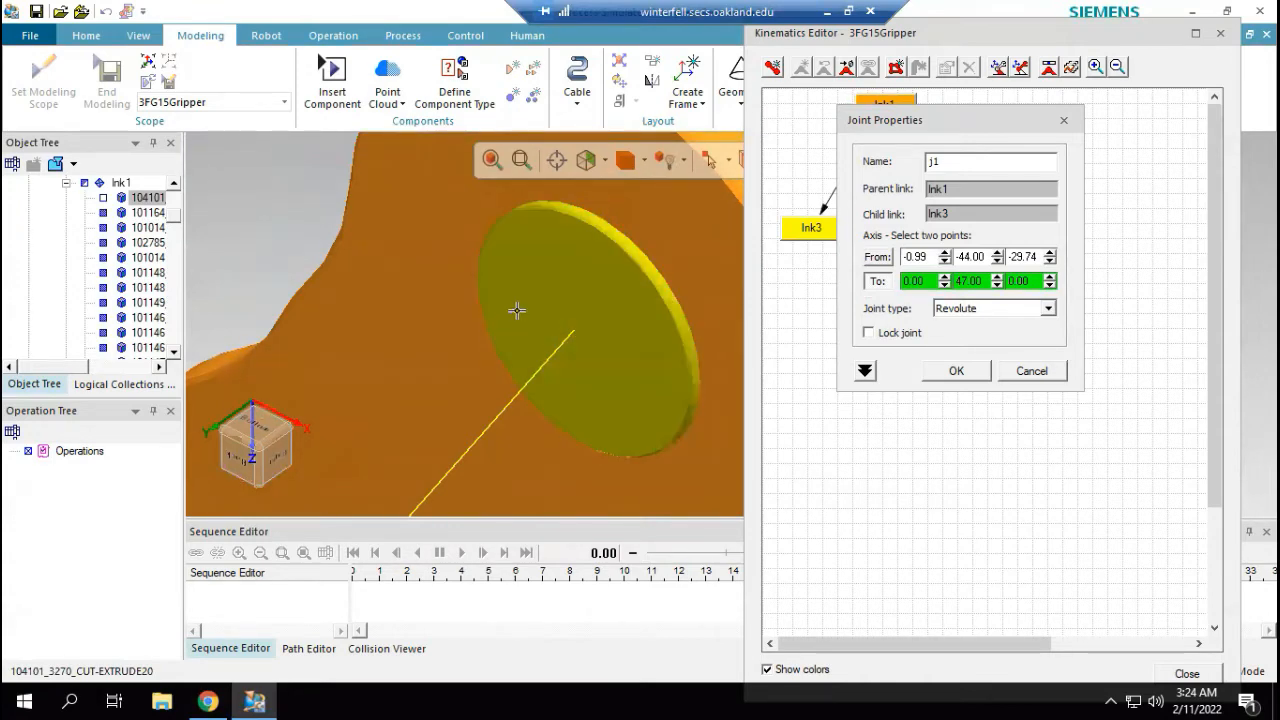
scroll(517, 306, "down", 5)
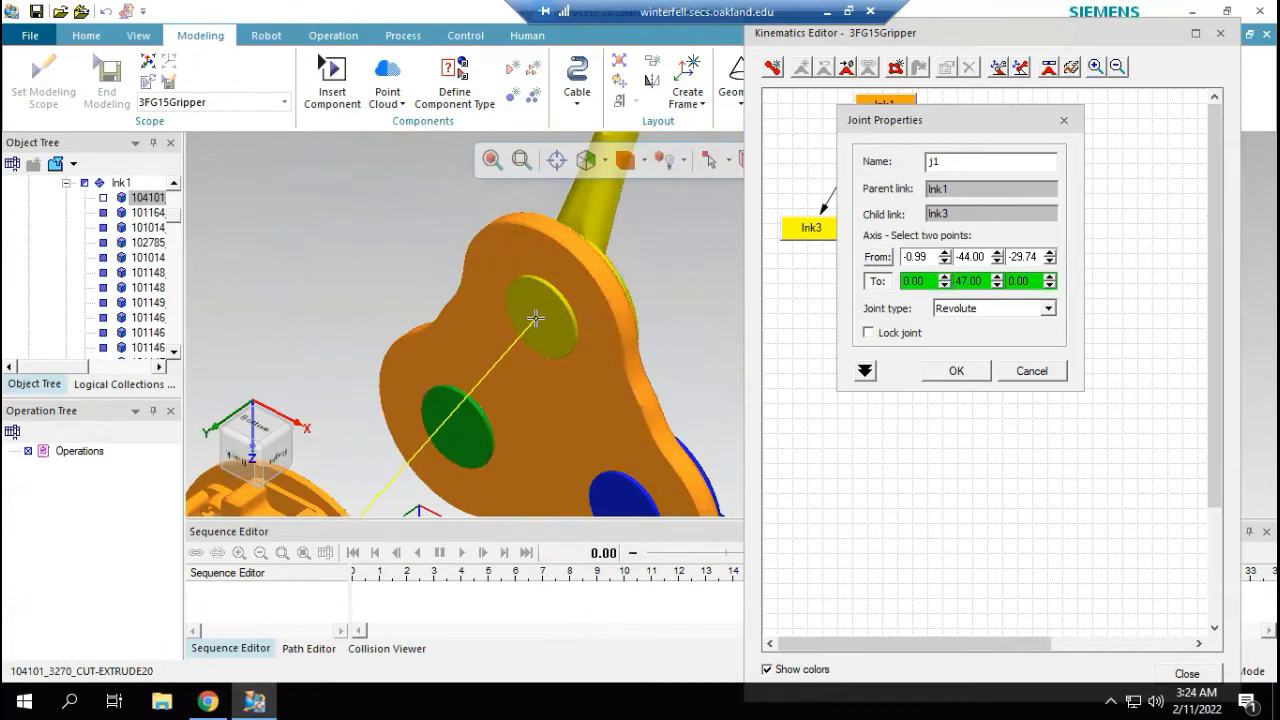
Step: Set the end point of joint j1's axis to -0.99, 44.00, -29.74 and accept the revolute joint
left_click(913, 281)
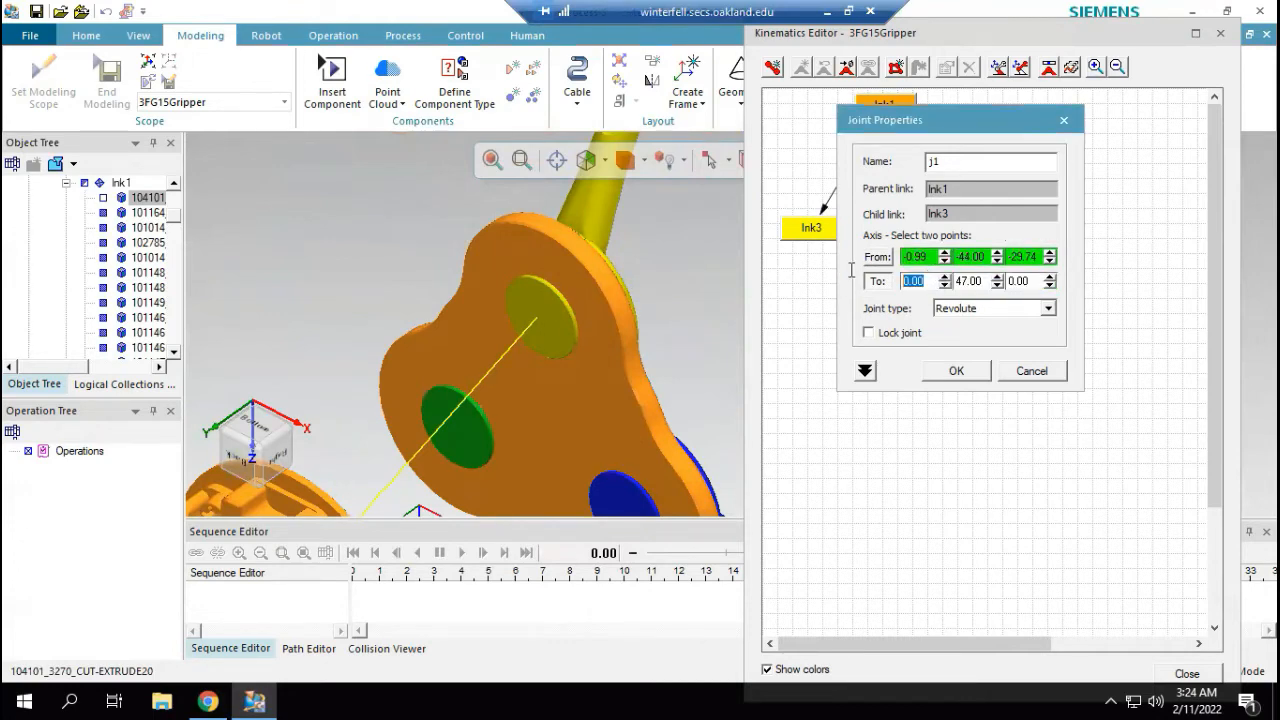
type("-")
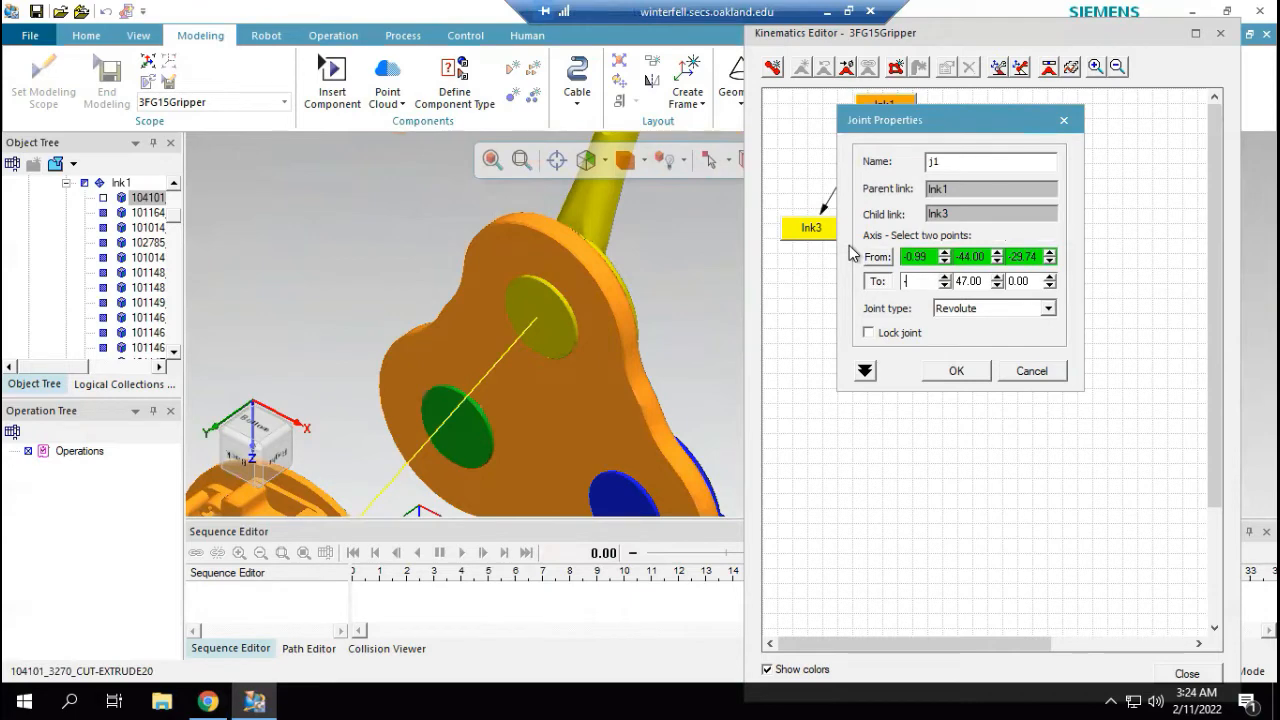
type("0")
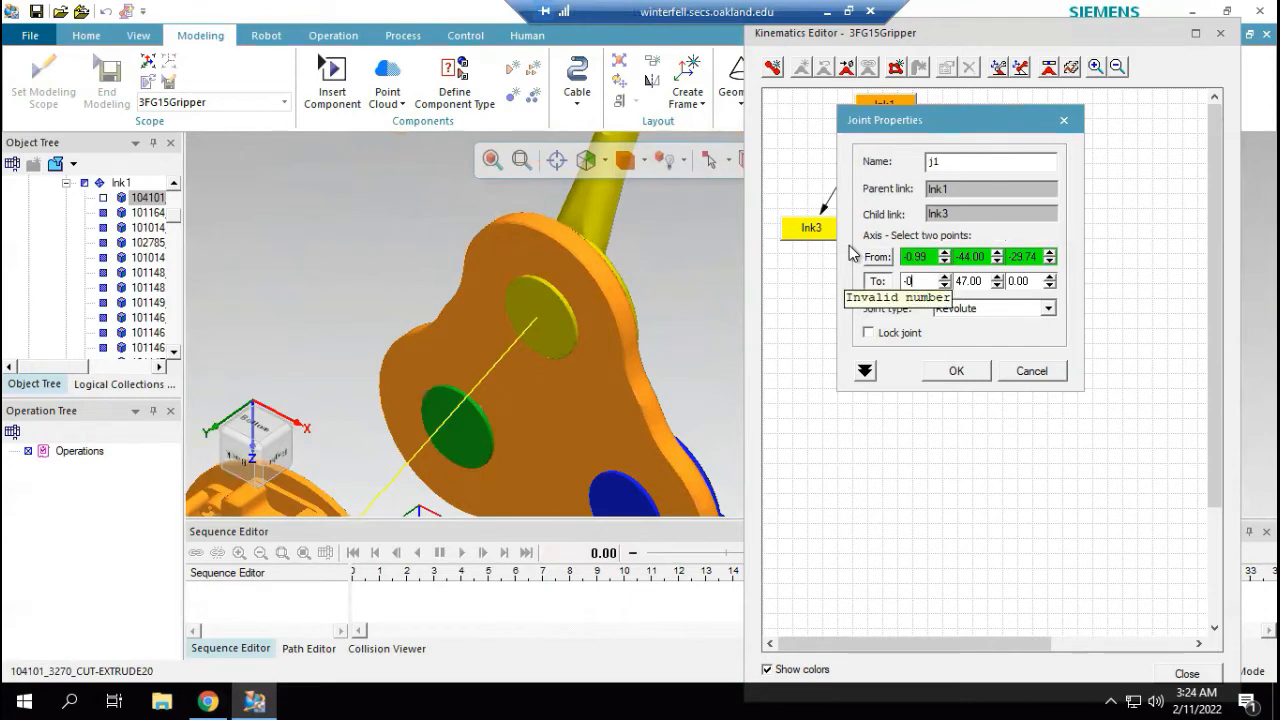
type(".99")
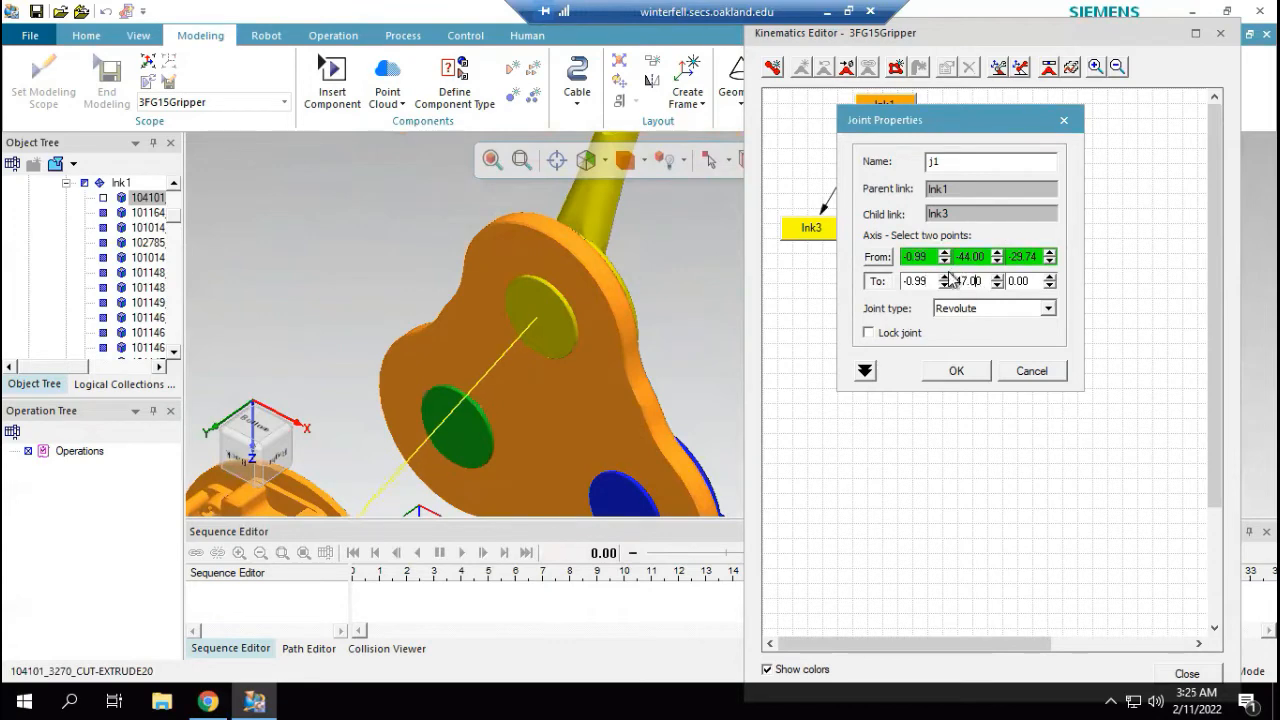
left_click_drag(957, 285, 1020, 290)
key("BackSpace")
key("Tab")
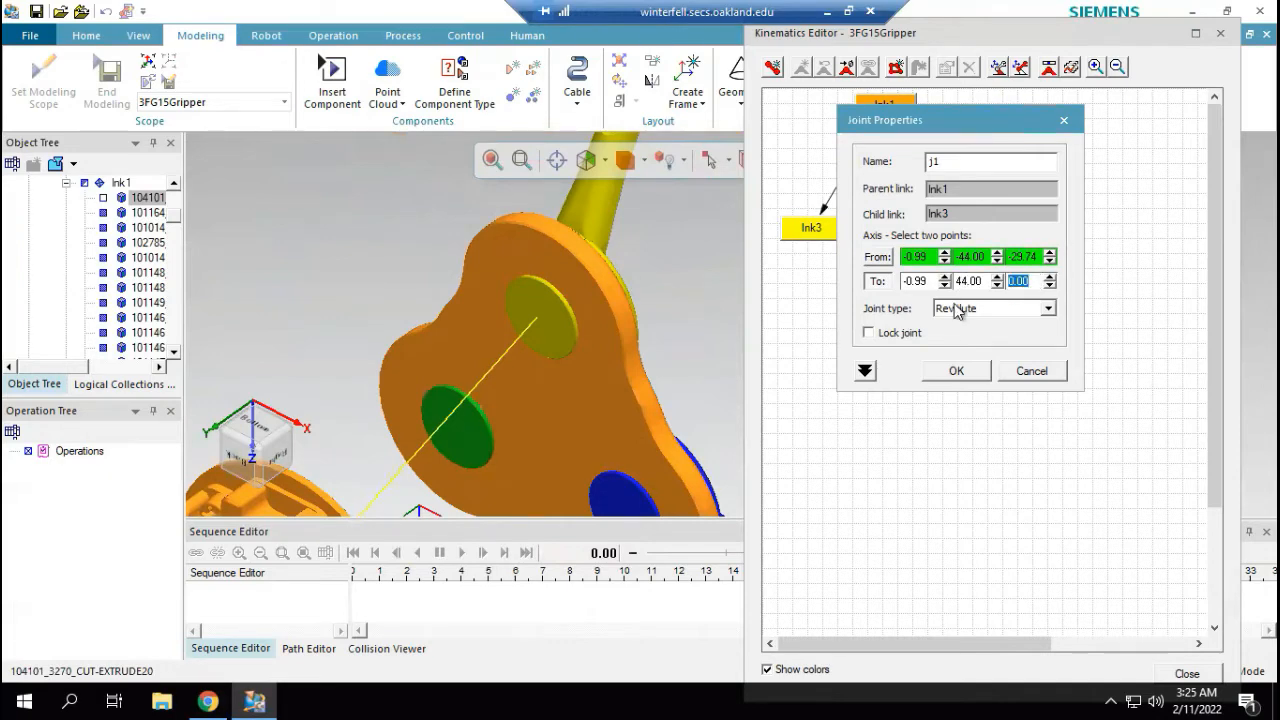
type("-29.74")
left_click(961, 281)
scroll(563, 402, "down", 5)
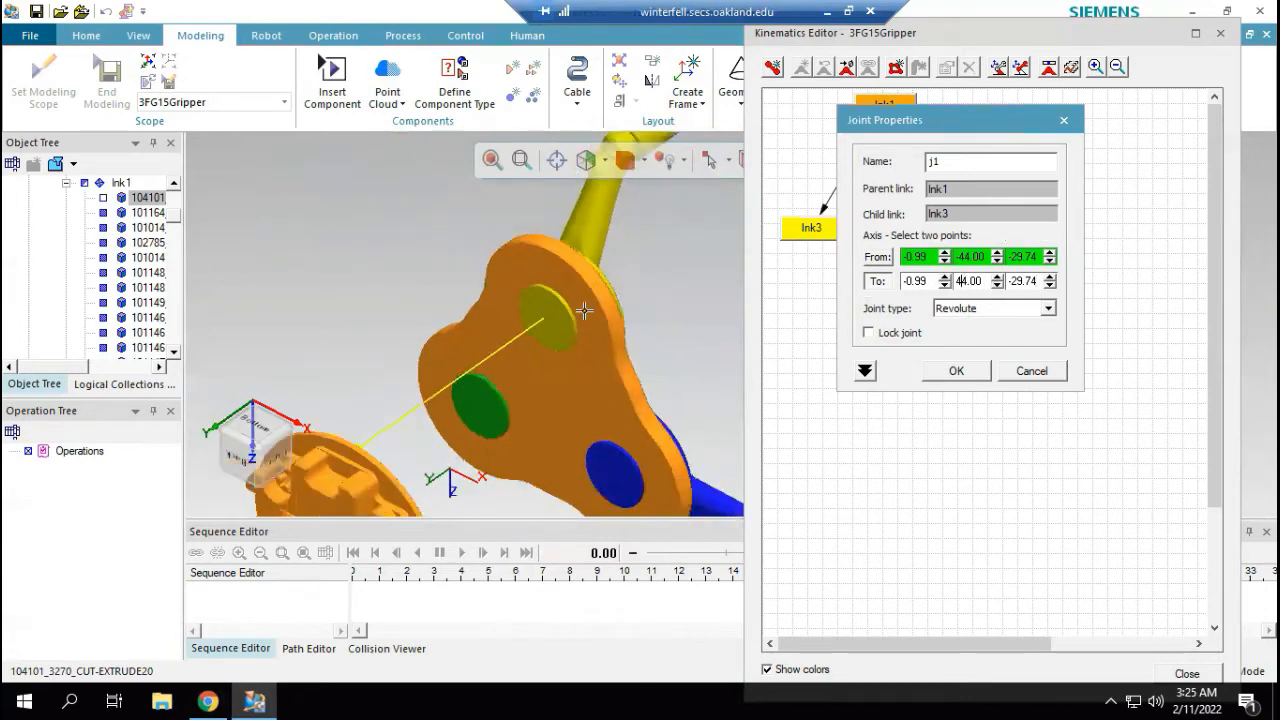
left_click(957, 371)
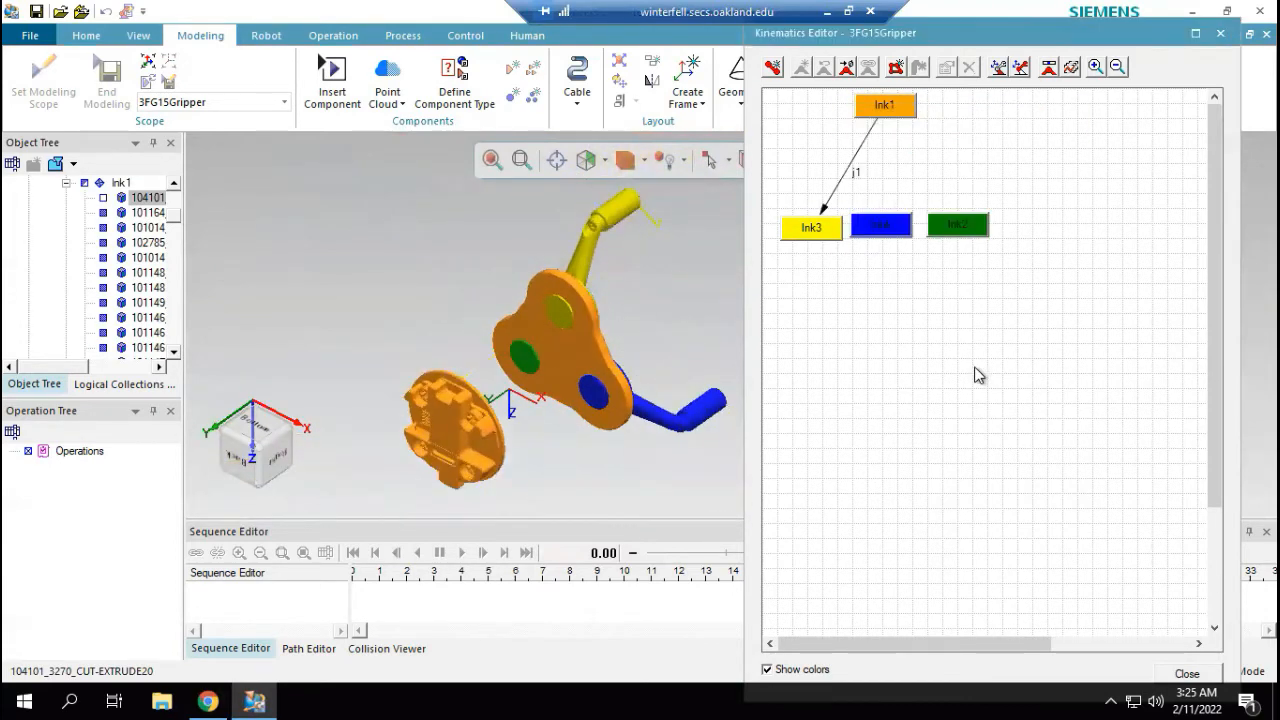
Step: Give joint j1 constant limits with a high limit of 160 and a low limit of -20
double_click(838, 190)
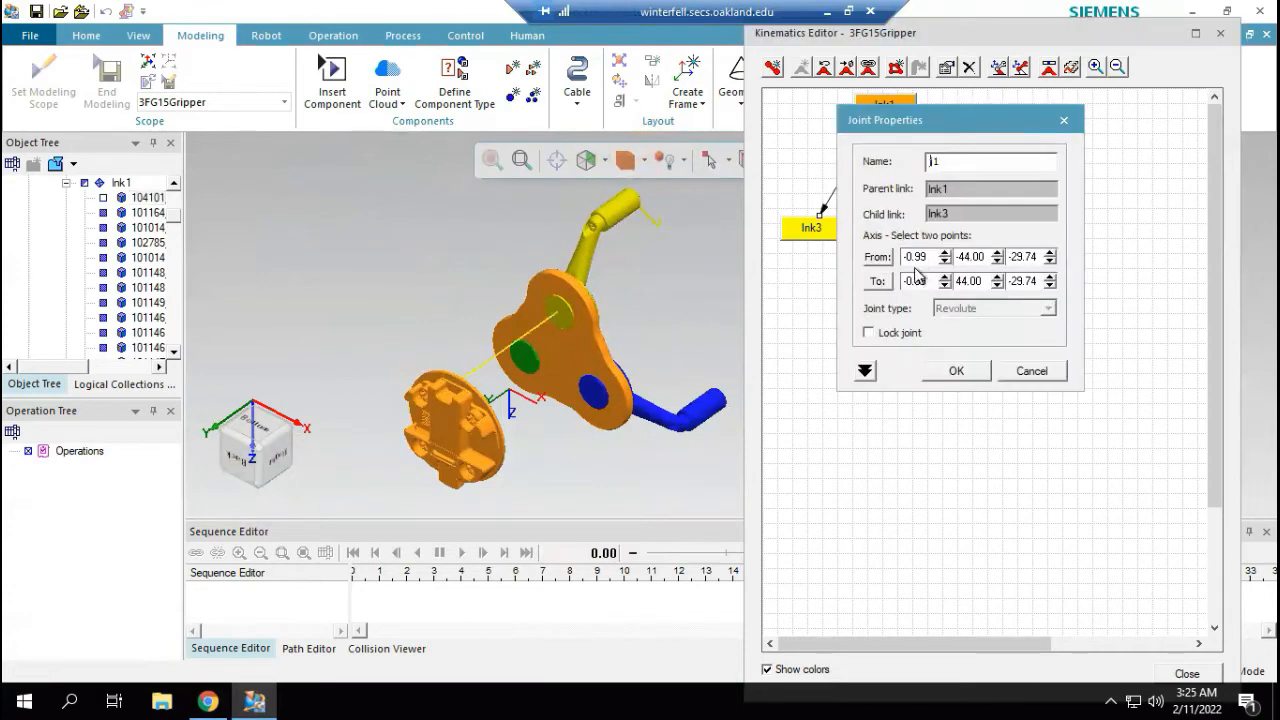
left_click(865, 371)
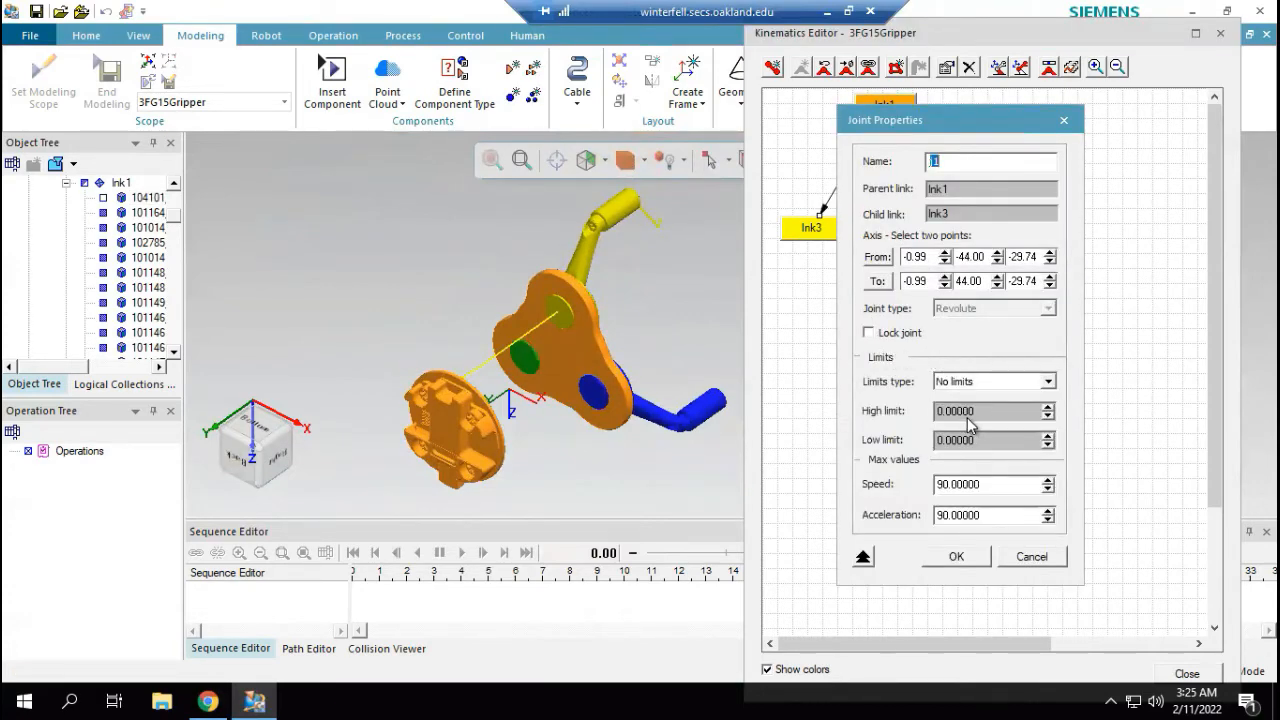
left_click(976, 382)
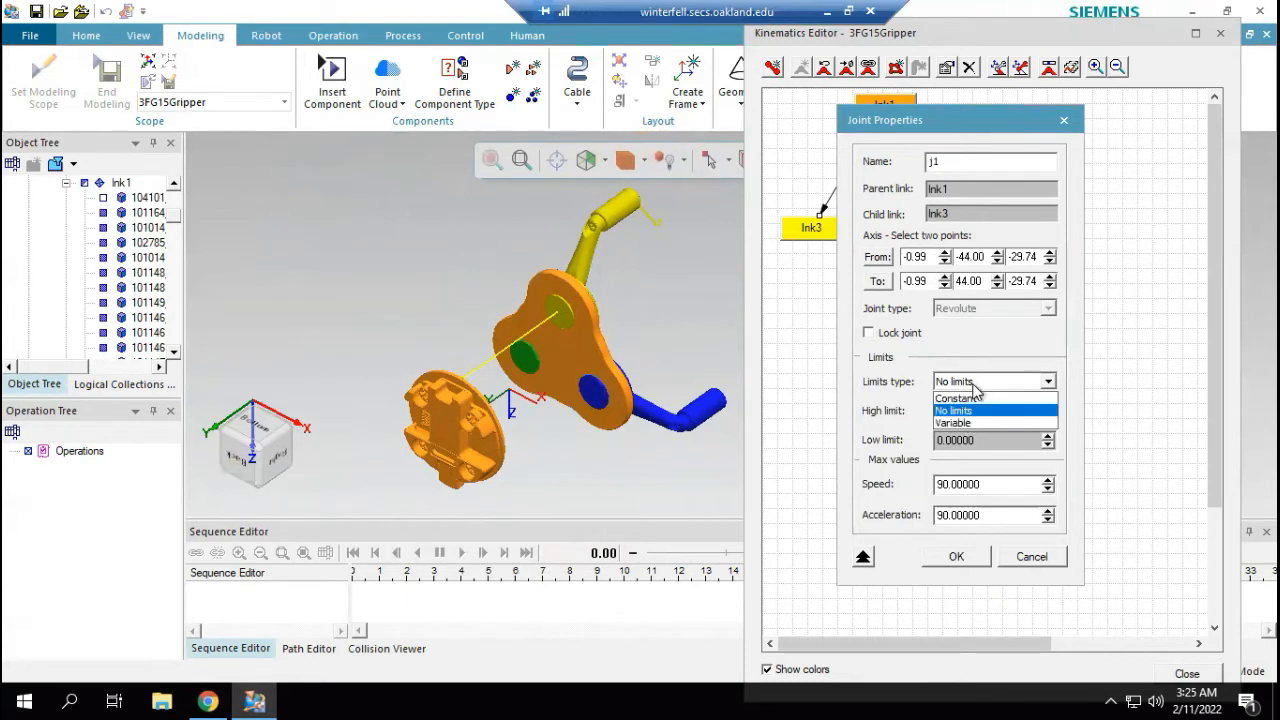
left_click(972, 398)
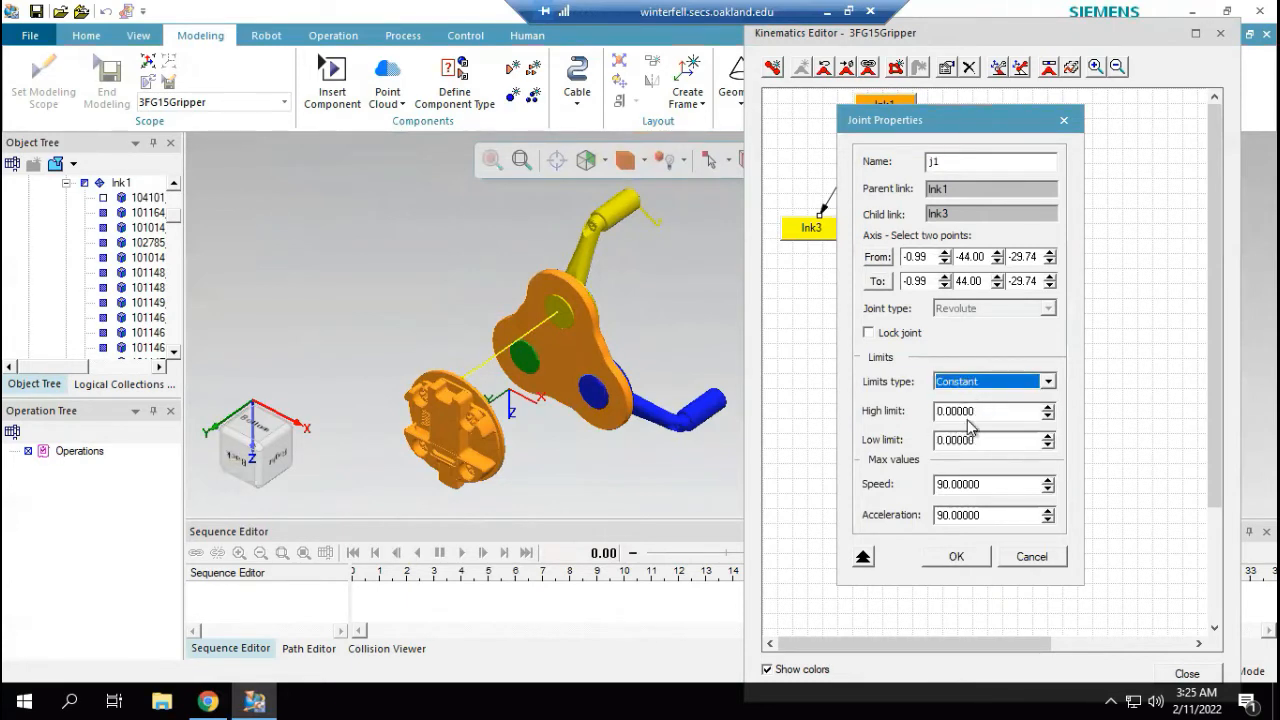
double_click(975, 412)
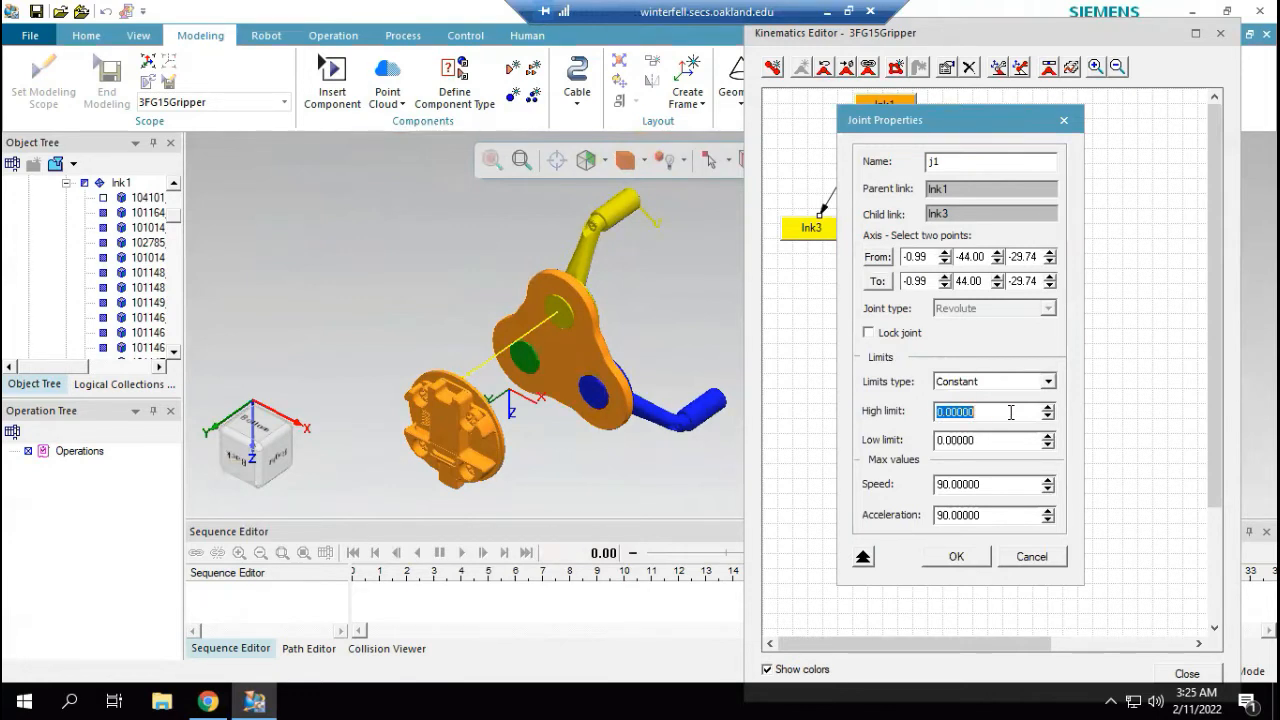
type("160")
left_click(970, 442)
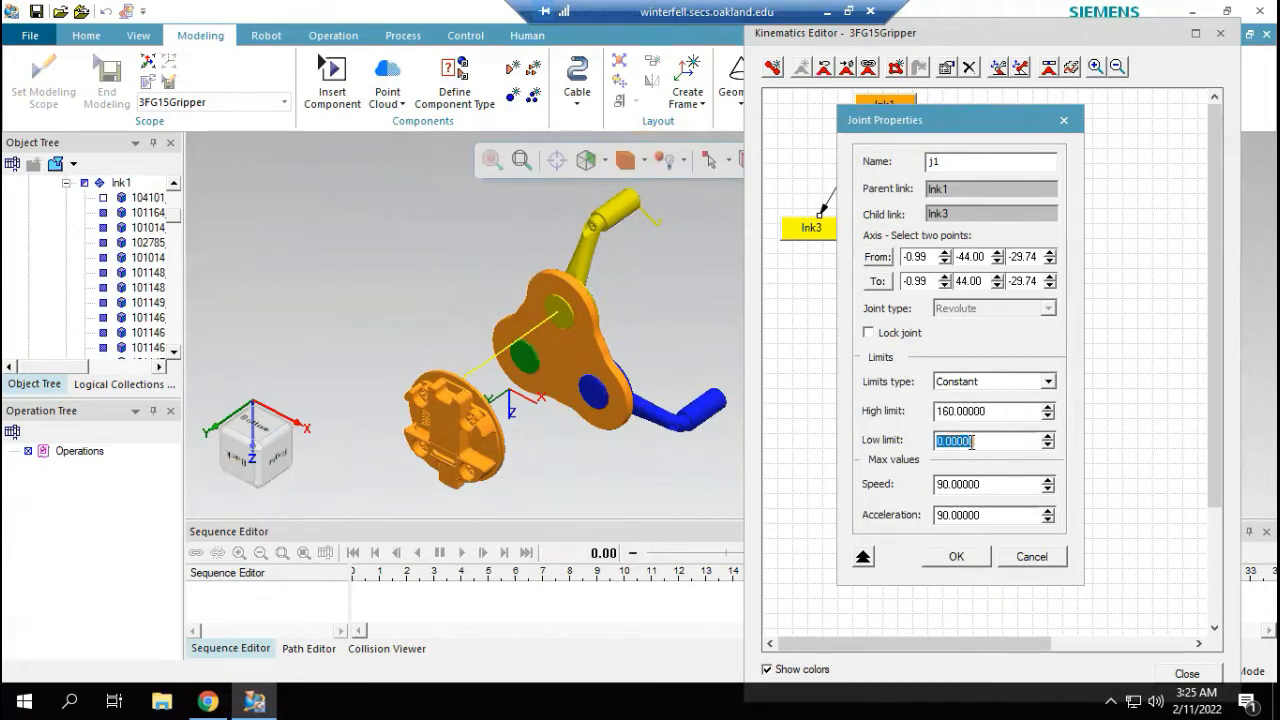
type("-20")
left_click(962, 557)
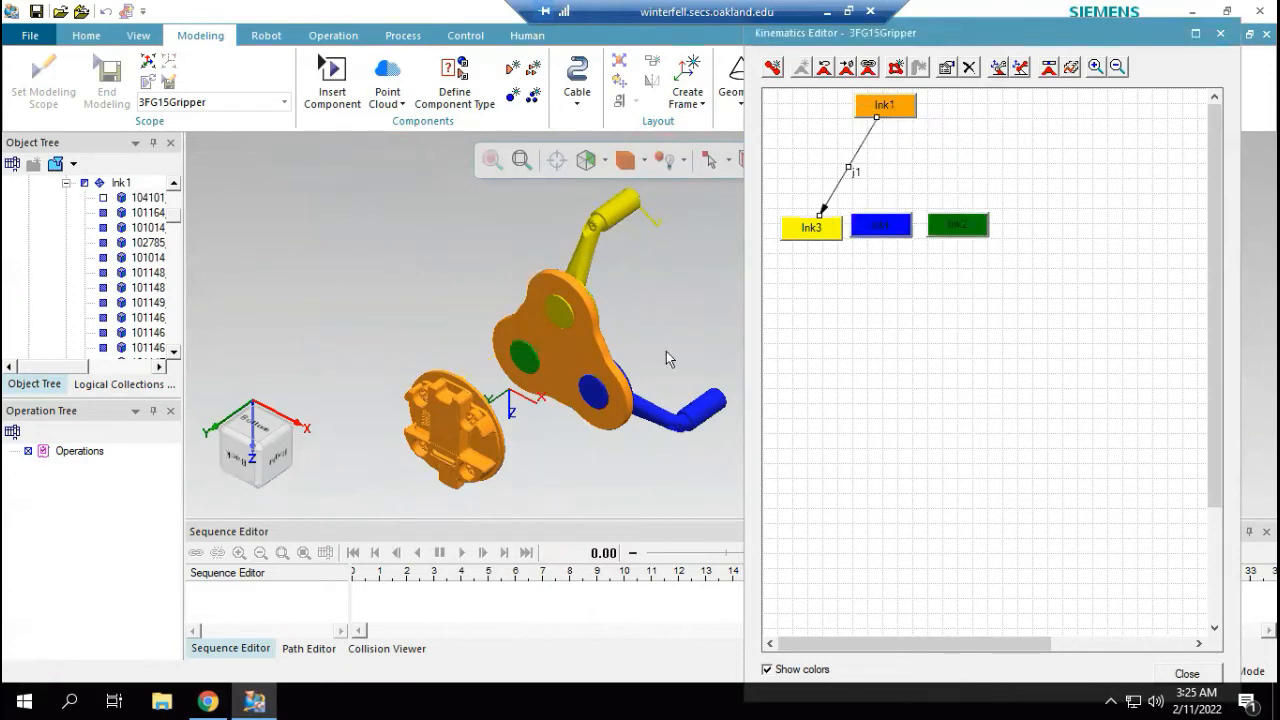
Step: Create a joint from lnk1 to lnk4 and start its axis at the centre of lnk4's blue disc, at about 25.81, -44.00, 15.36
left_click_drag(882, 110, 886, 228)
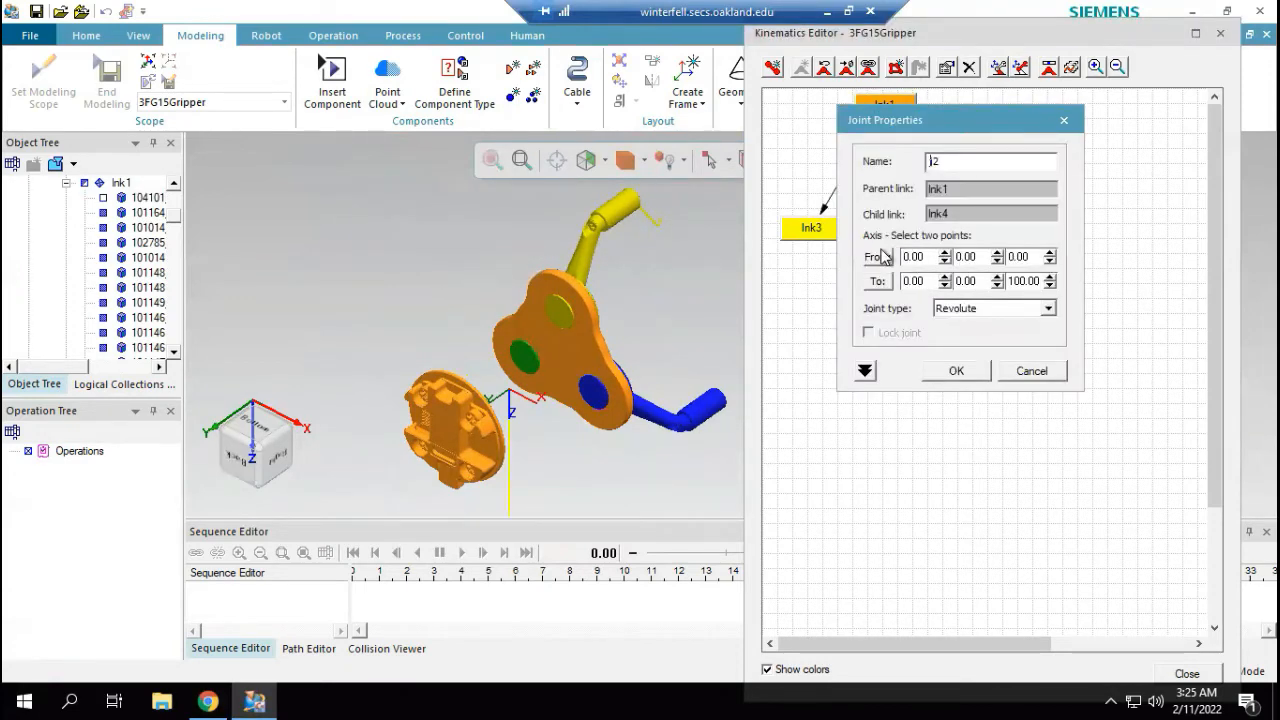
left_click(877, 257)
scroll(606, 398, "up", 3)
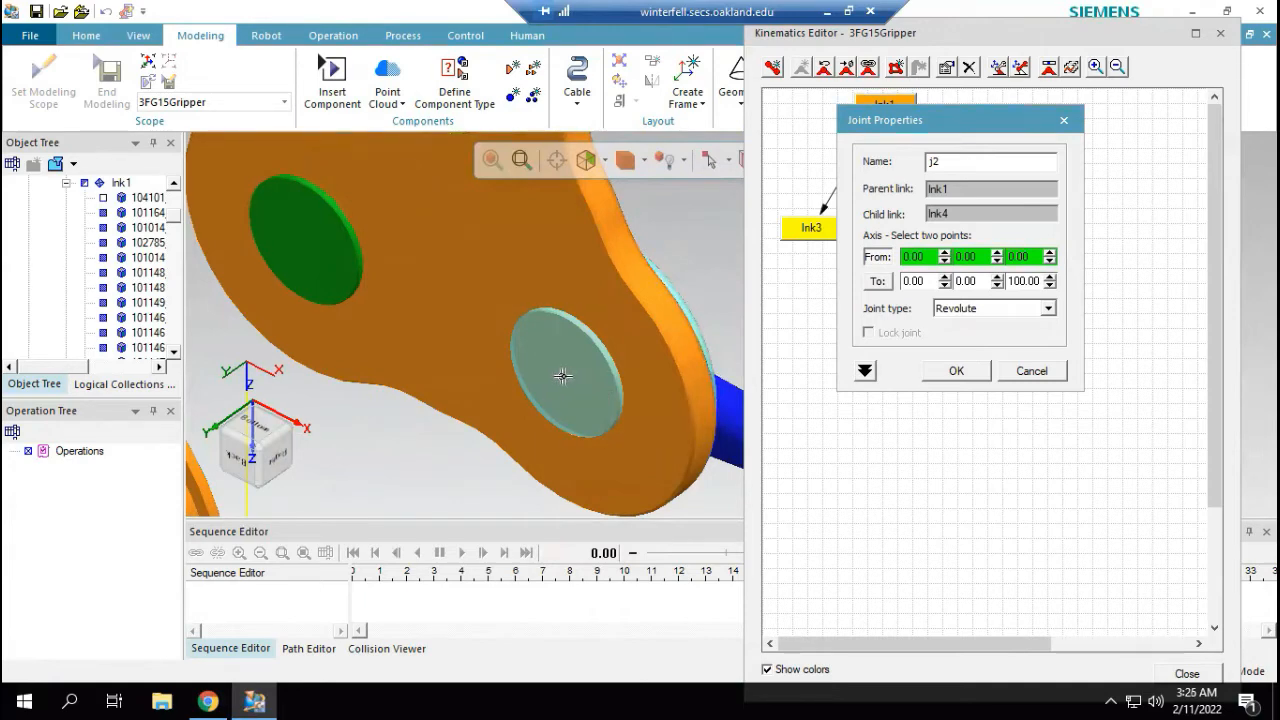
left_click(560, 376)
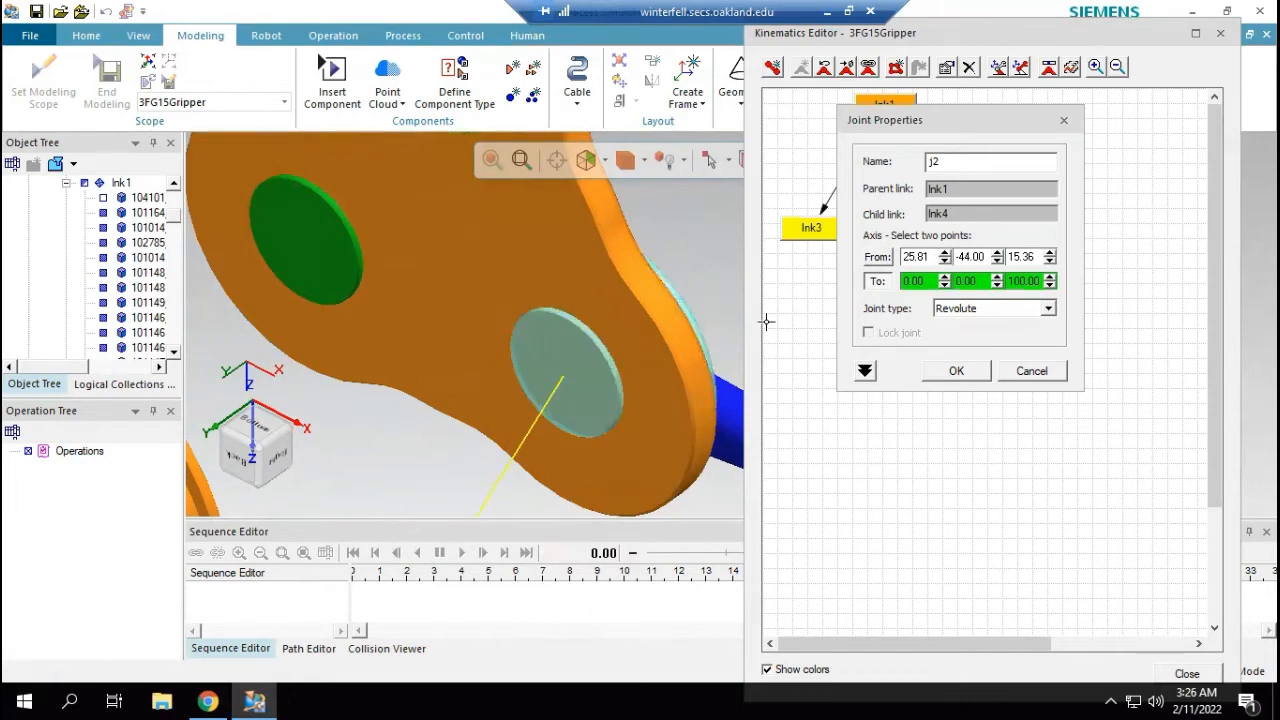
Step: Set the end point of joint j2's axis to 25.81, 44.00, 15.36
left_click(916, 281)
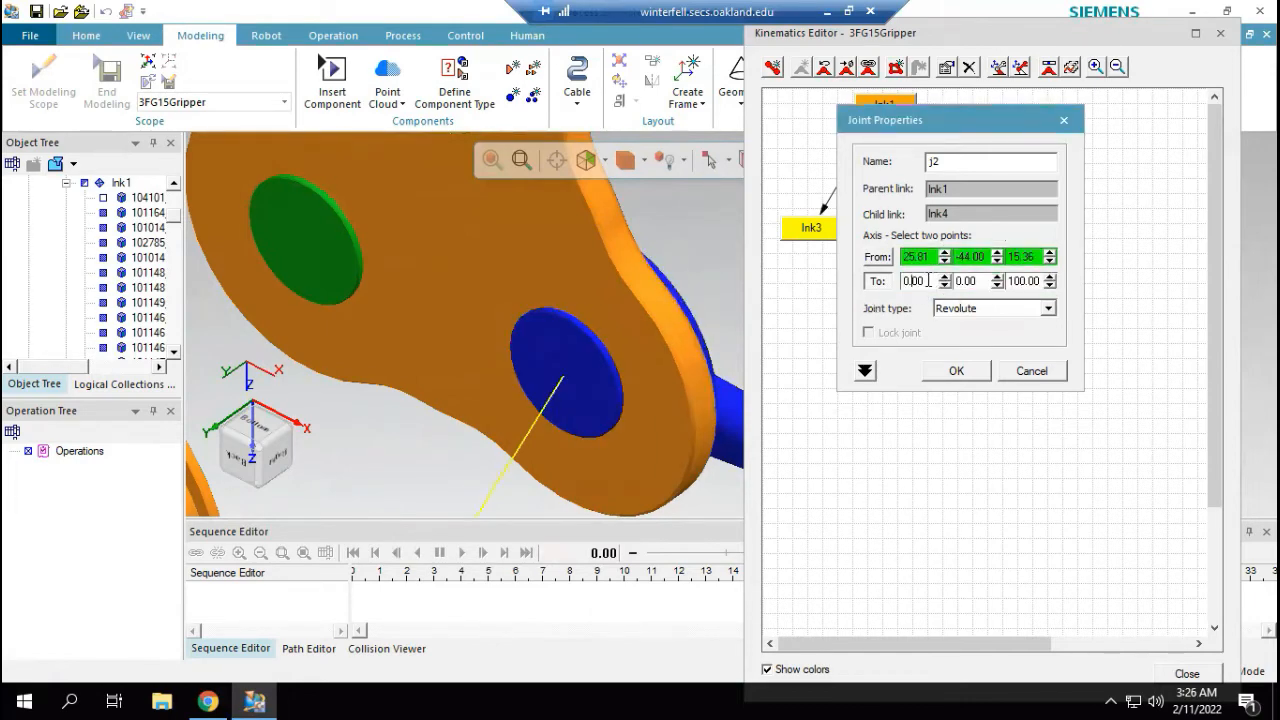
type("25.81")
key("Tab")
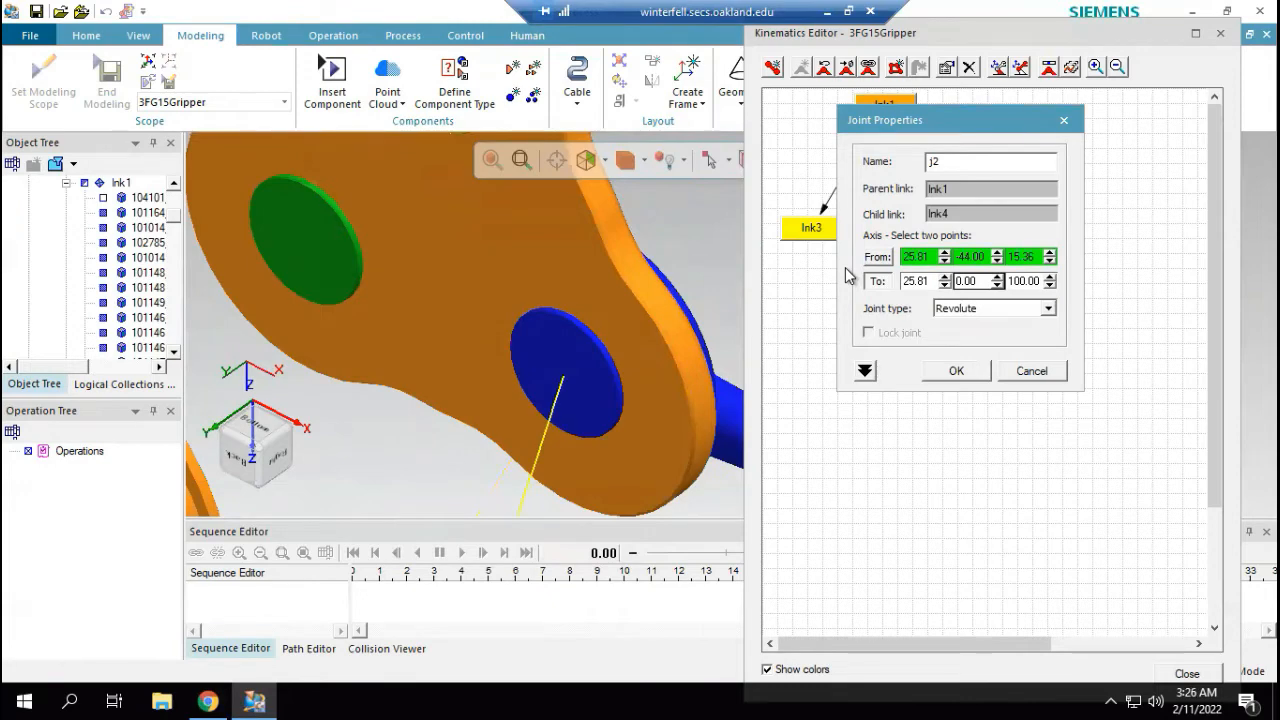
type("44")
key("Tab")
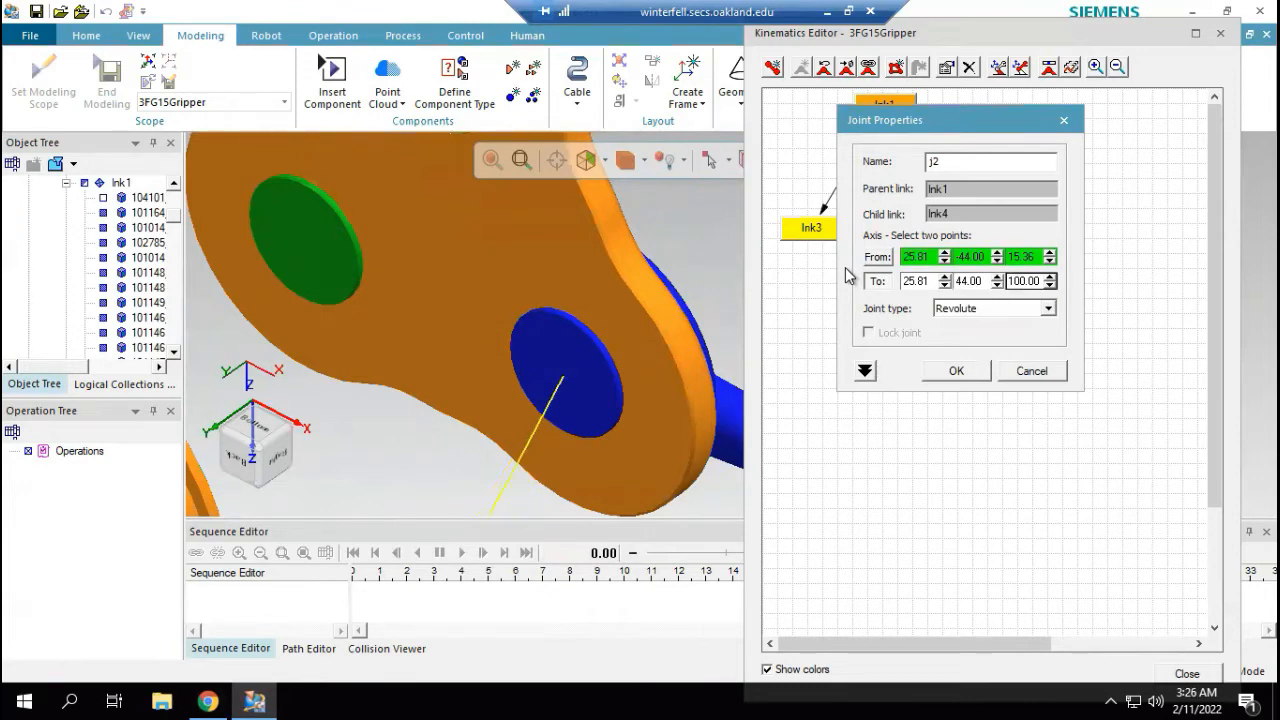
type("15.36")
left_click(958, 281)
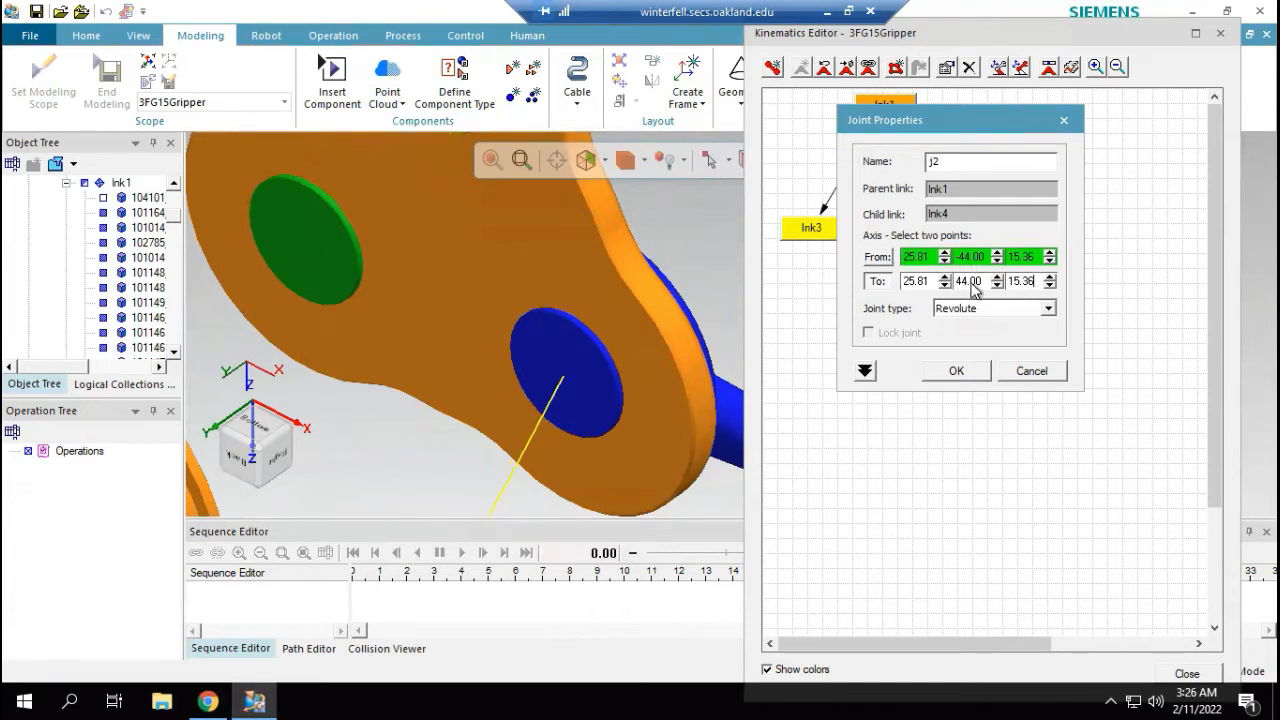
Step: Give joint j2 constant limits with a high limit of 160 and a low limit of -20, and accept the joint
left_click(865, 374)
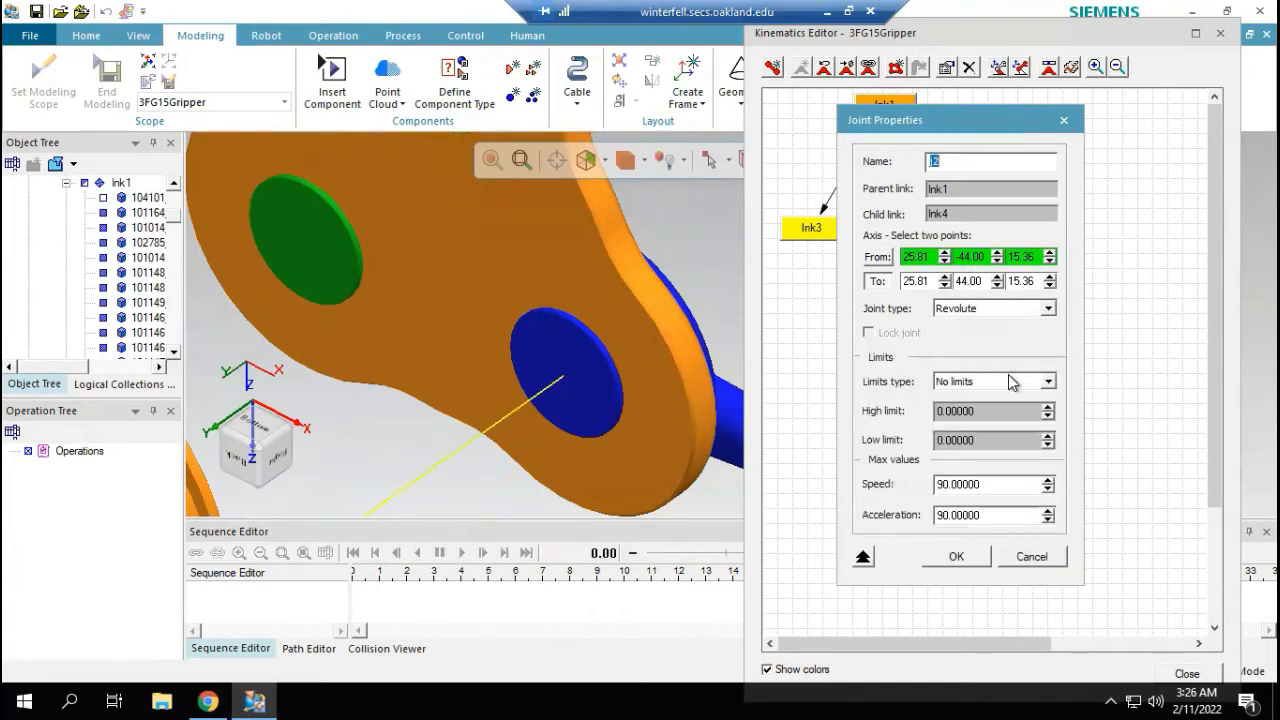
left_click(988, 385)
left_click(960, 398)
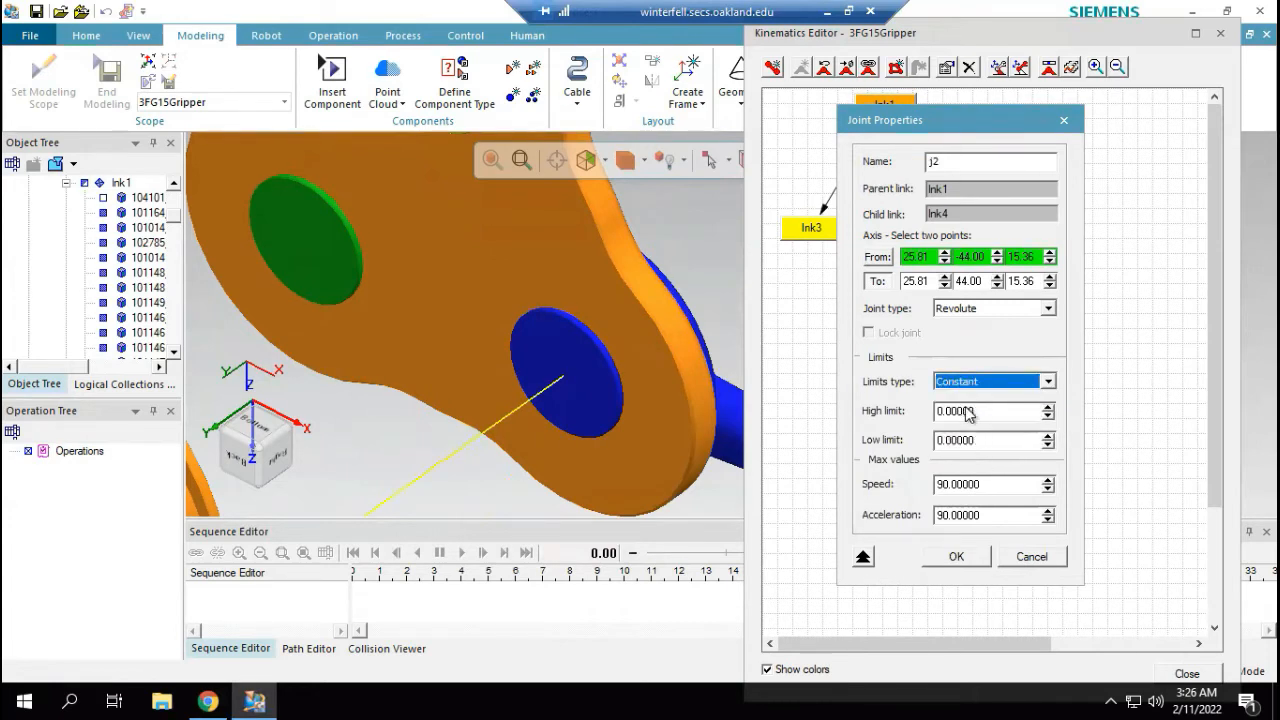
double_click(968, 410)
type("1")
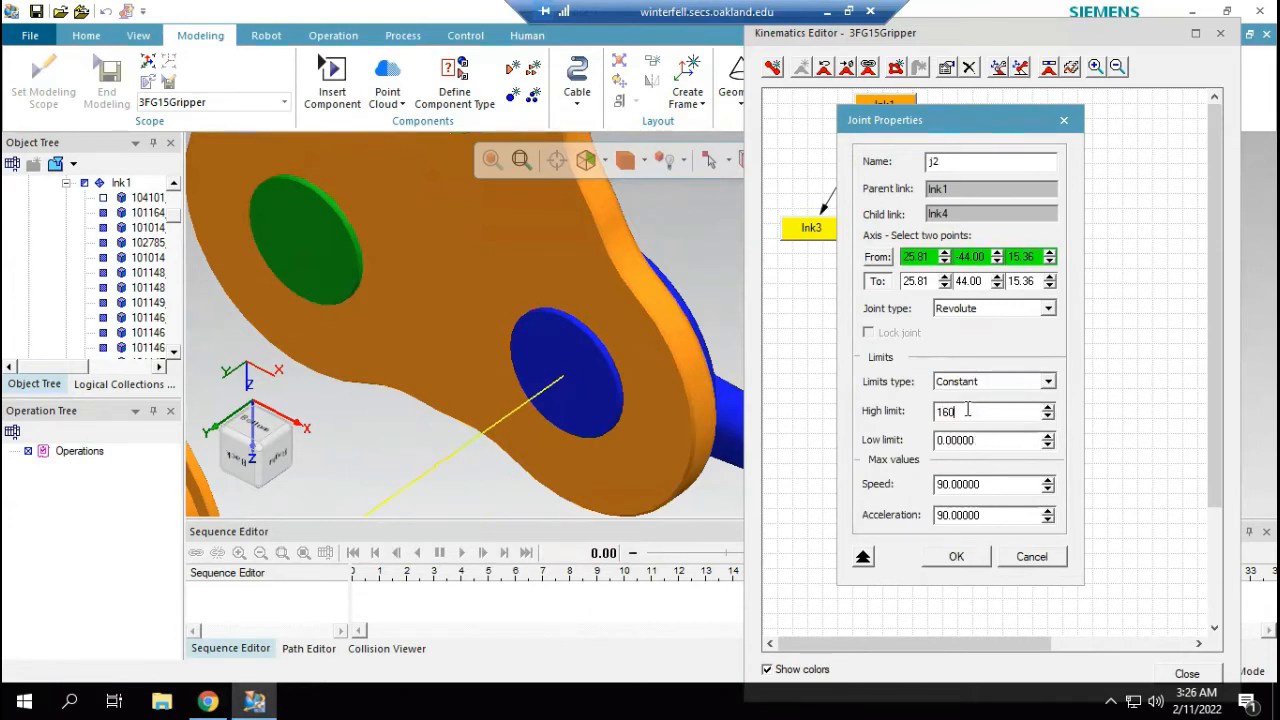
type("60")
key("Tab")
type("-2")
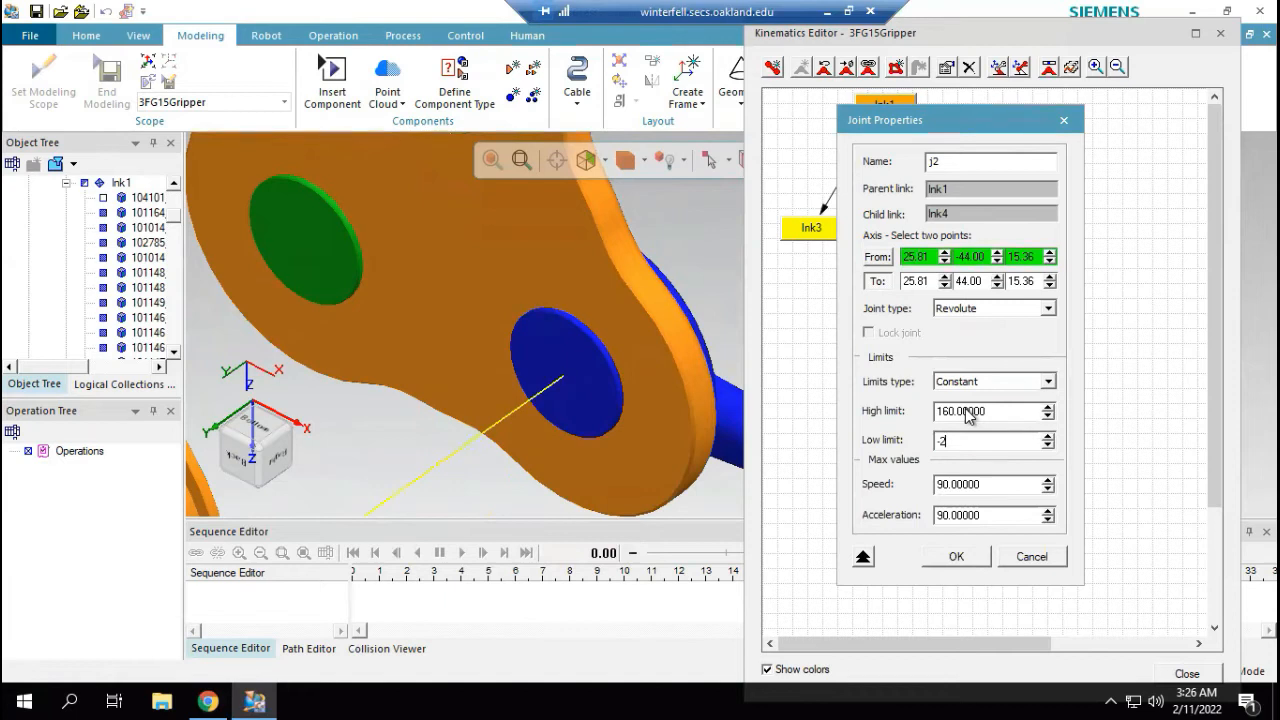
type("0")
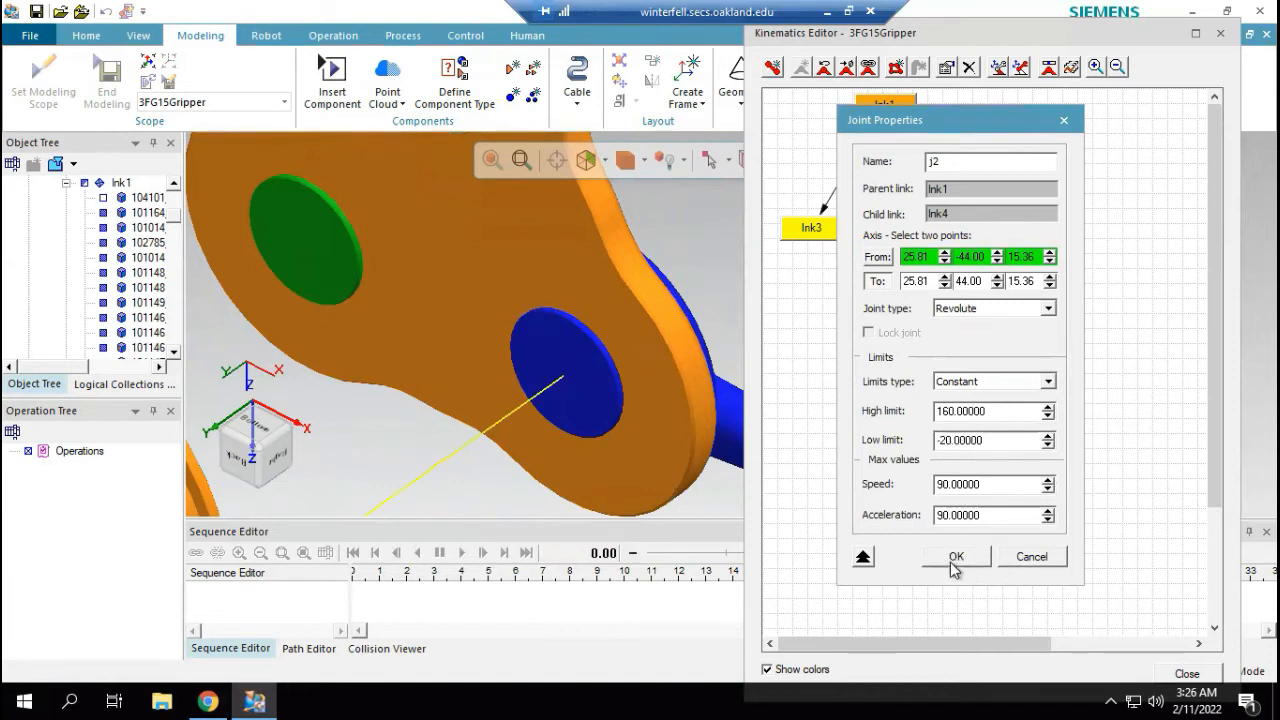
left_click(957, 561)
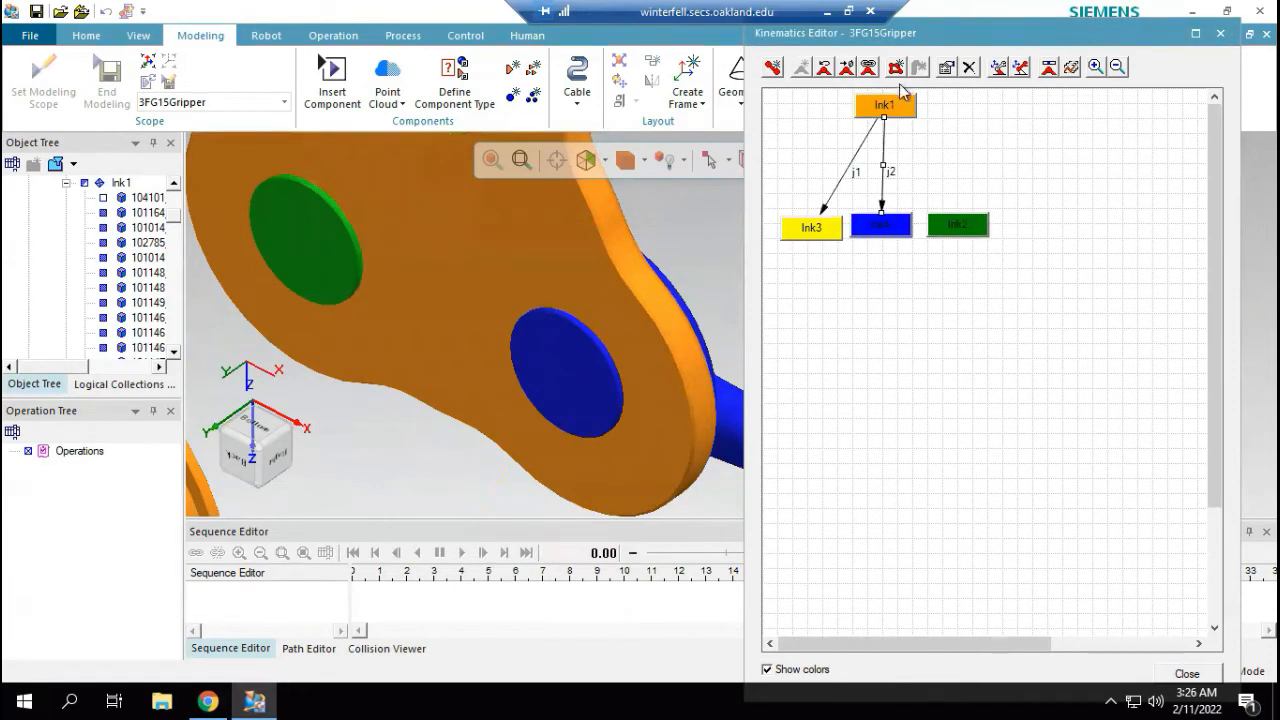
Step: Create a joint from lnk1 to lnk2 and start its axis at the centre of lnk2's green disc, at about -26.16, -44.00, 15.21
left_click_drag(893, 118, 960, 229)
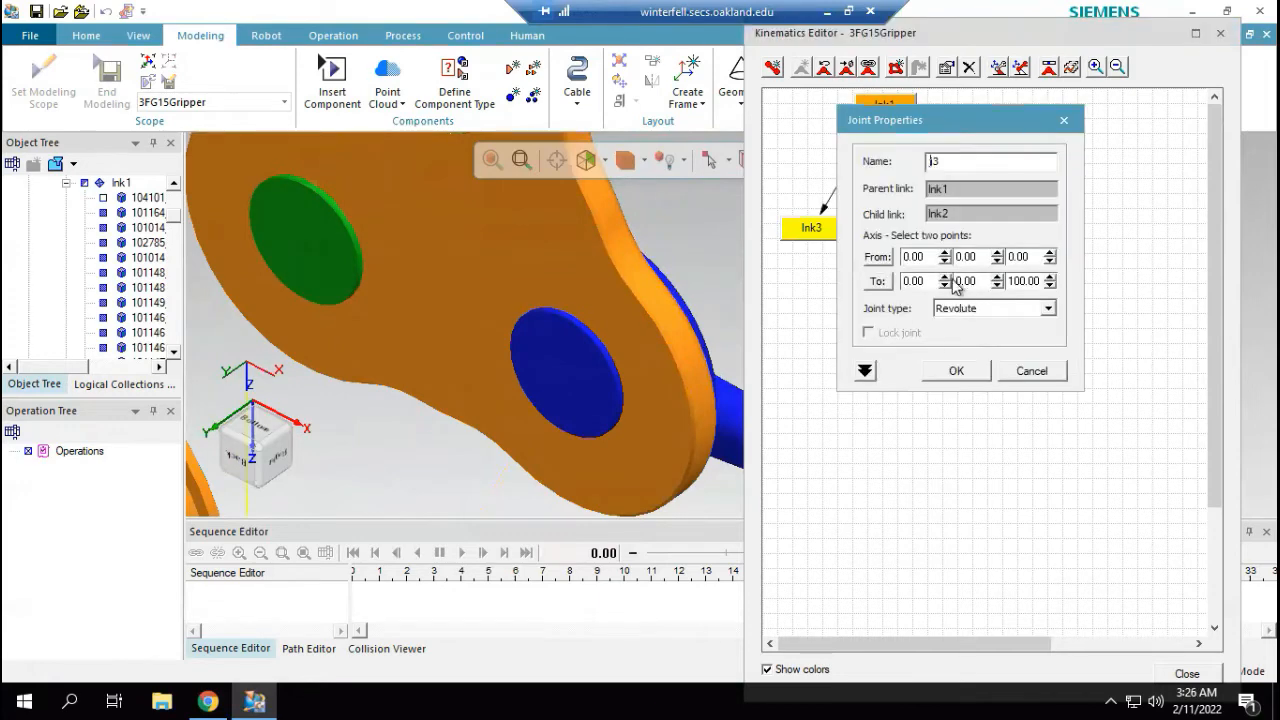
left_click(877, 257)
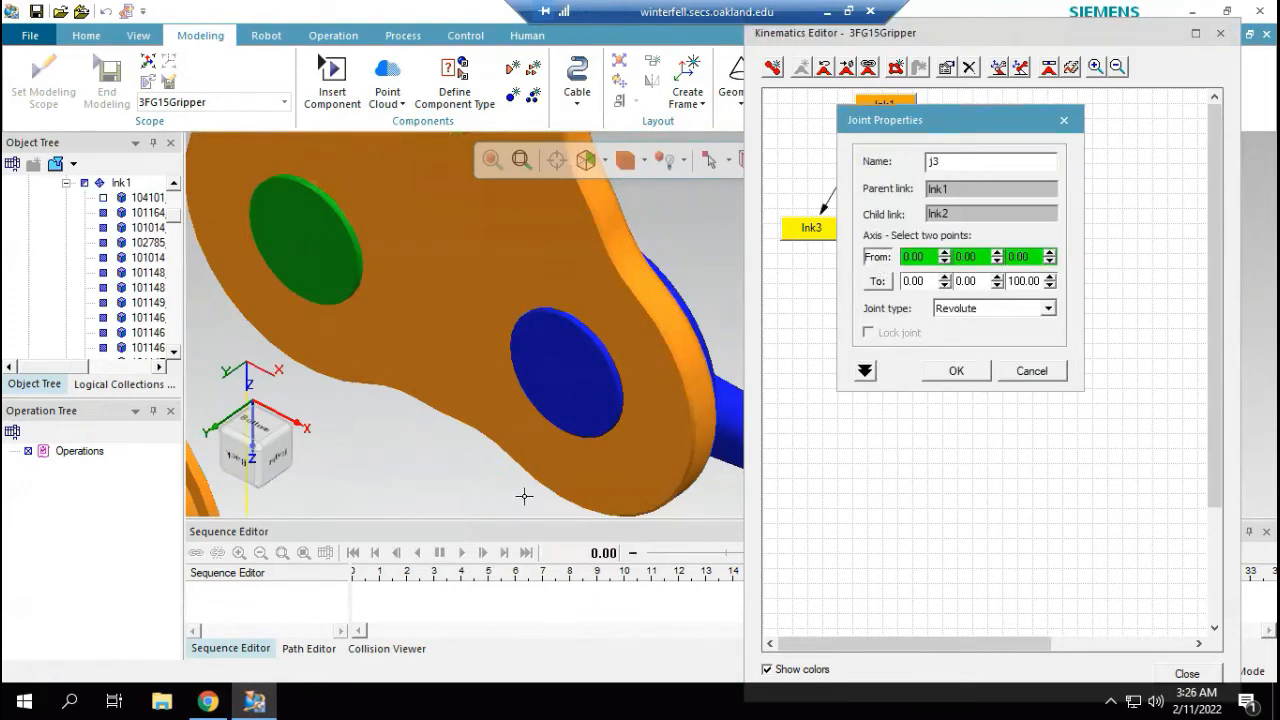
scroll(530, 380, "down", 5)
scroll(430, 400, "up", 3)
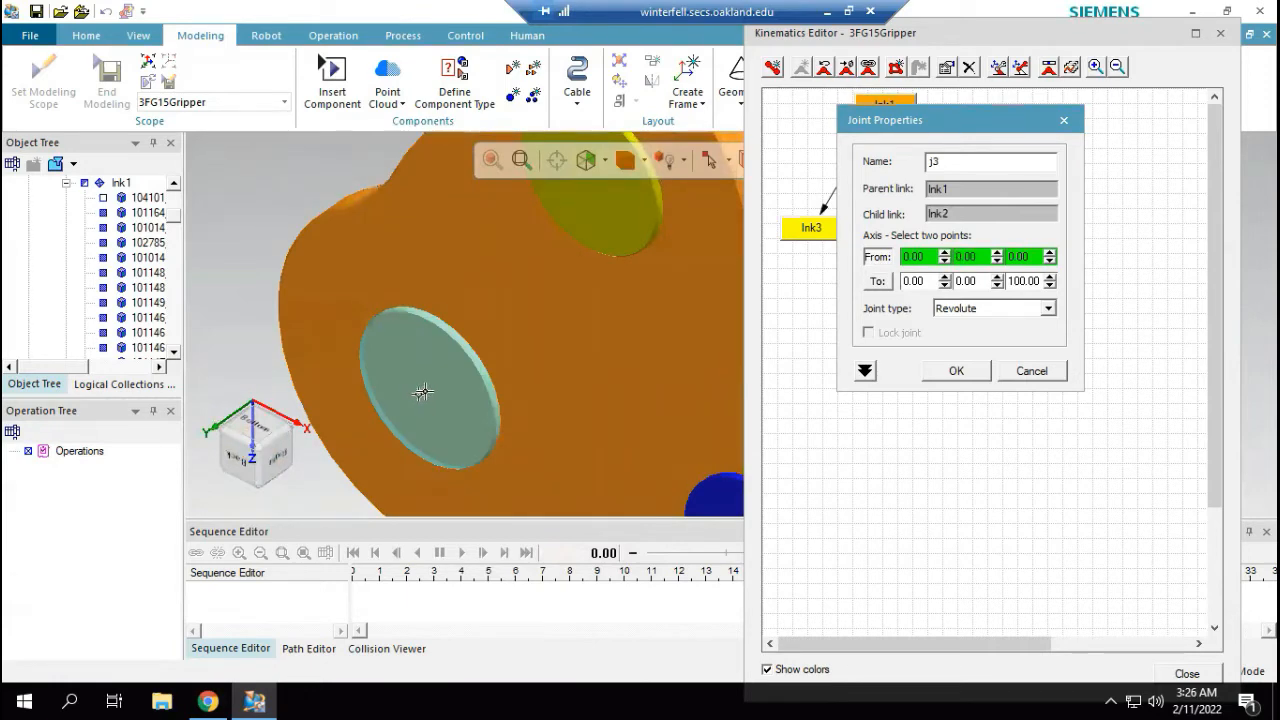
left_click(425, 390)
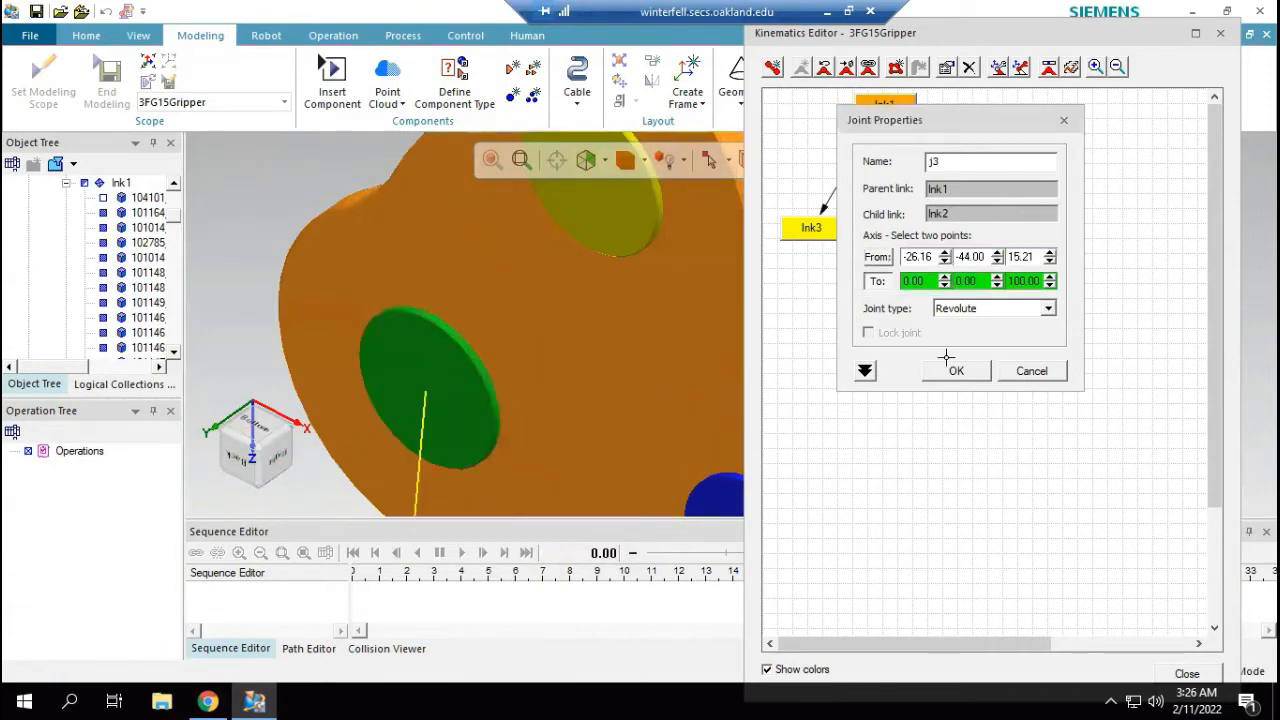
Step: Set the end point of joint j3's axis to -26.16, 44.00, 15.21
left_click(912, 281)
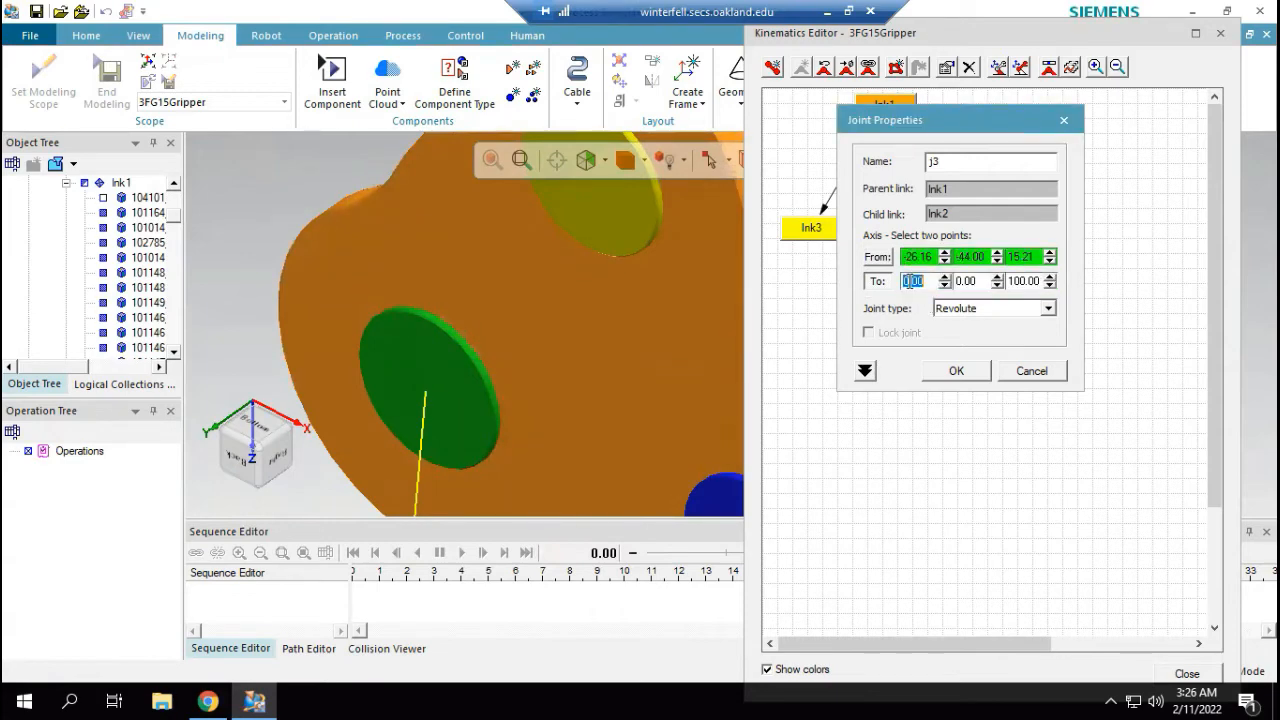
type("-26.16")
key("Tab")
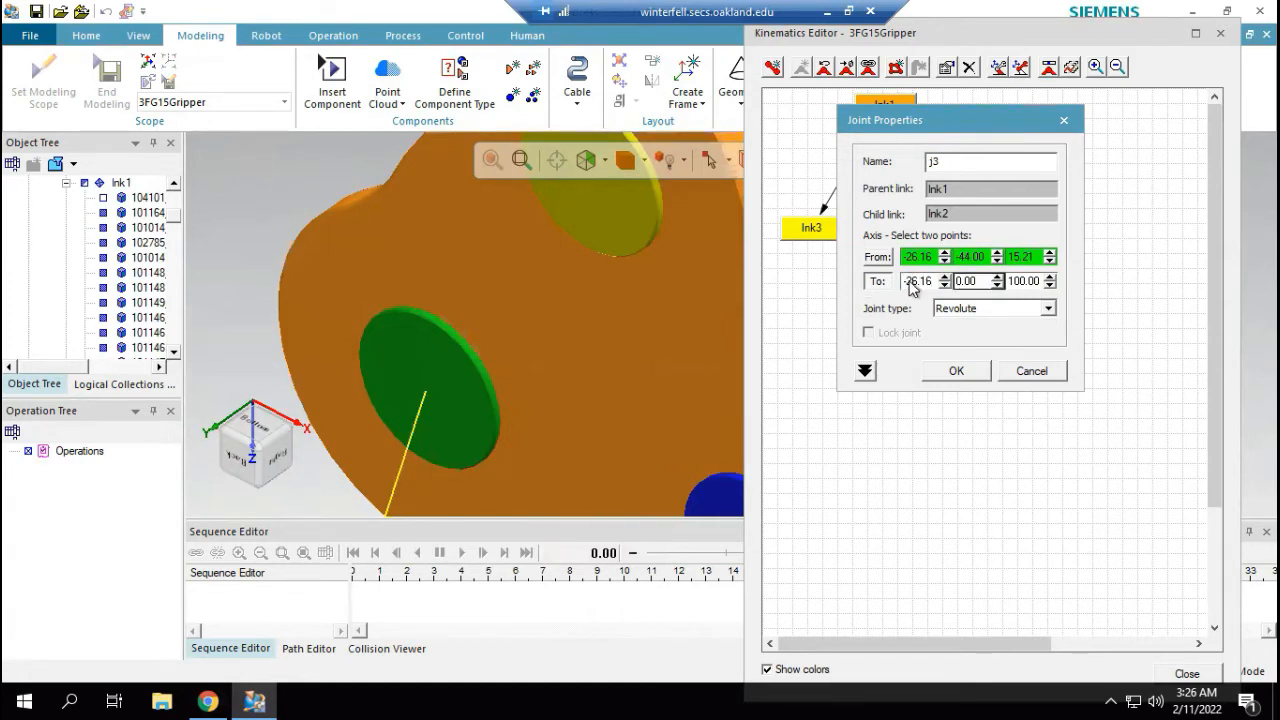
type("44")
key("Tab")
type("1")
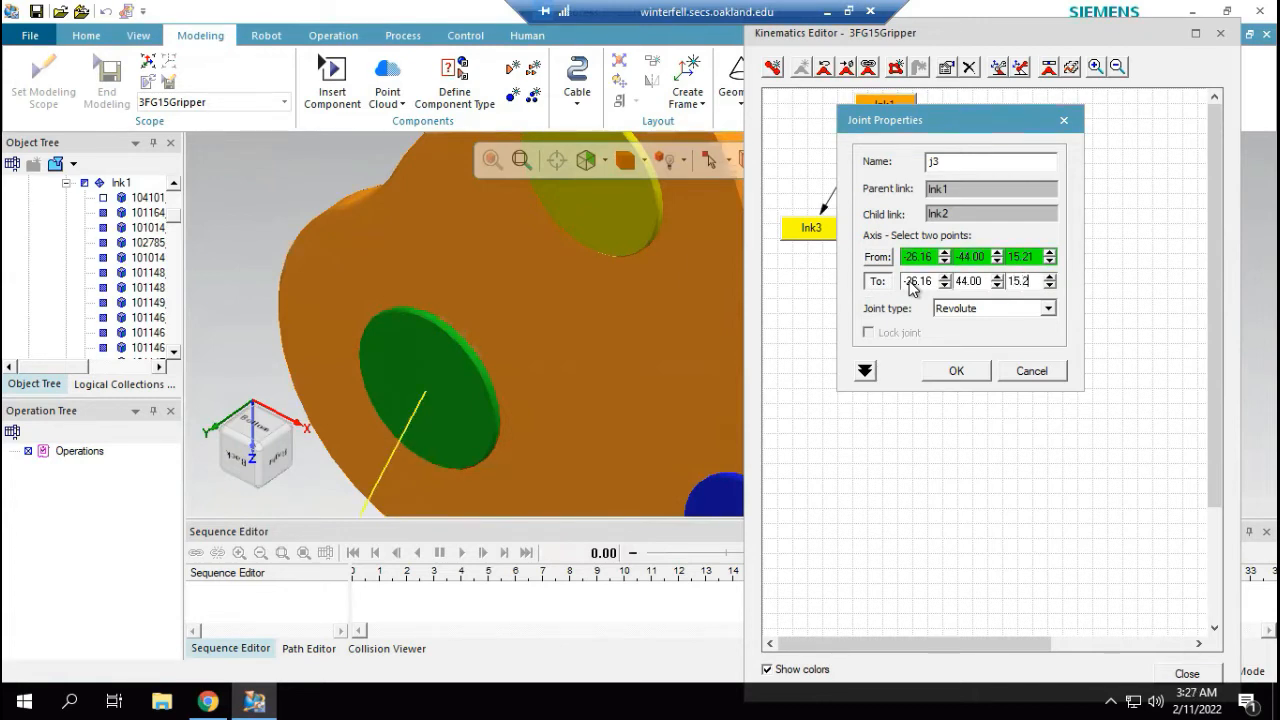
left_click(973, 282)
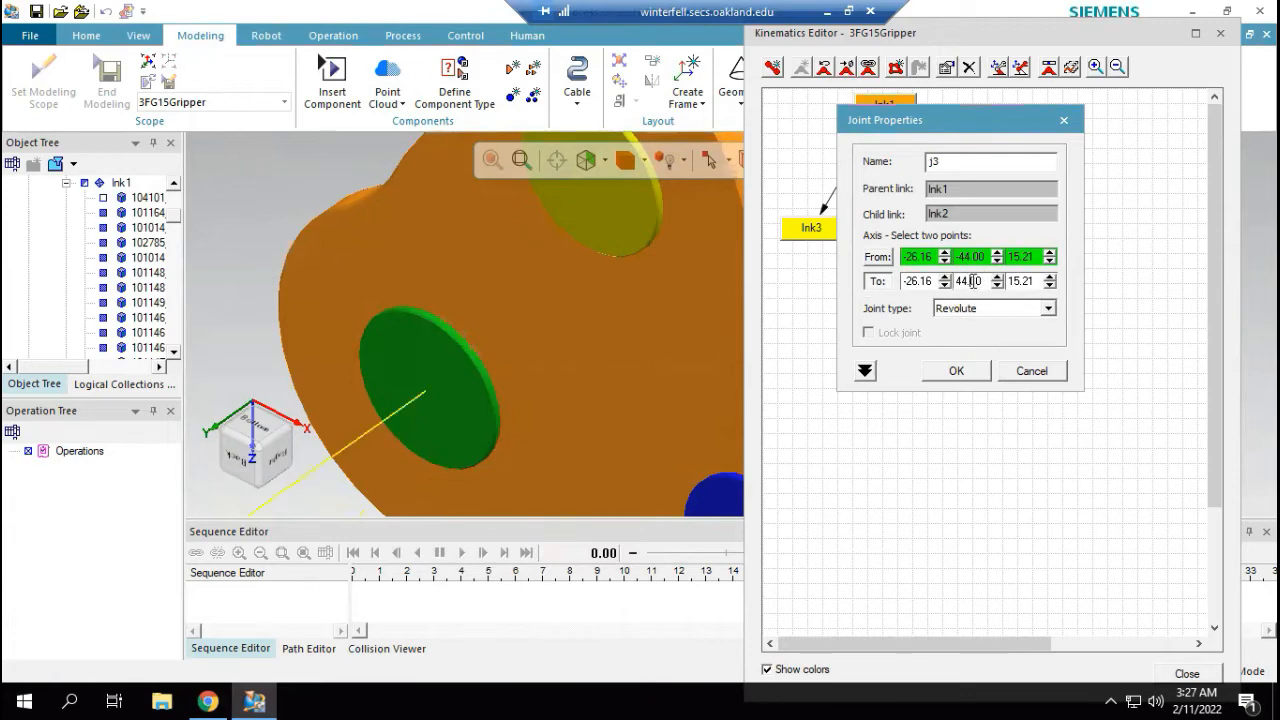
Step: Give joint j3 constant limits with a high limit of 160 and a low limit of -20, and accept the joint
left_click(864, 371)
left_click(982, 382)
left_click(966, 410)
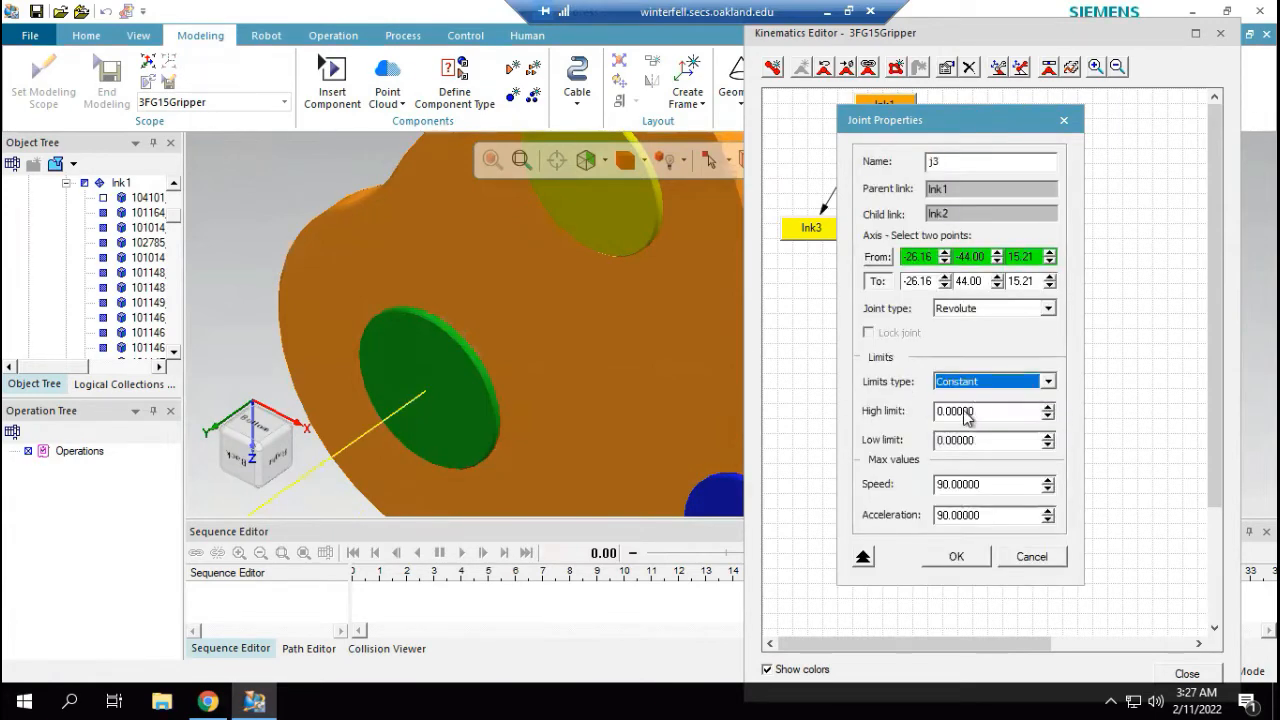
double_click(968, 411)
type("160")
key("Tab")
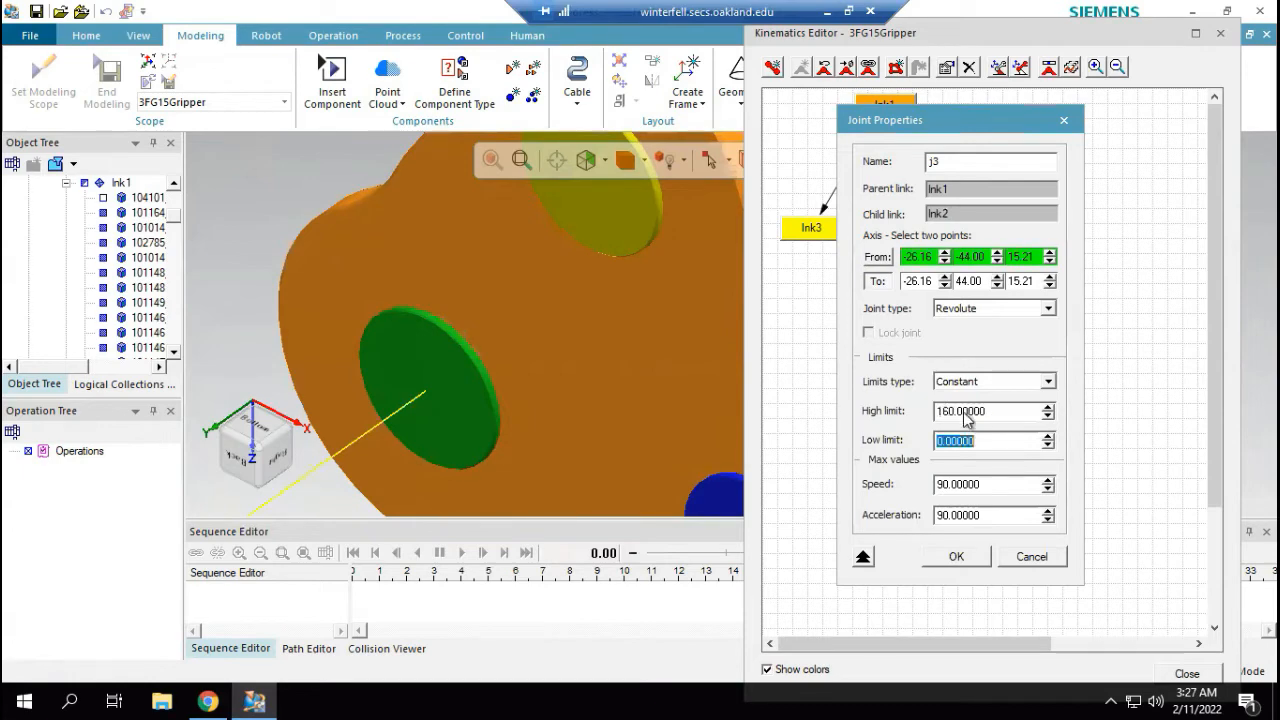
type("-20")
left_click(956, 556)
Step: Test the finger motion by jogging joints j1 and j2 to -20, and reset the joints
scroll(568, 268, "down", 1)
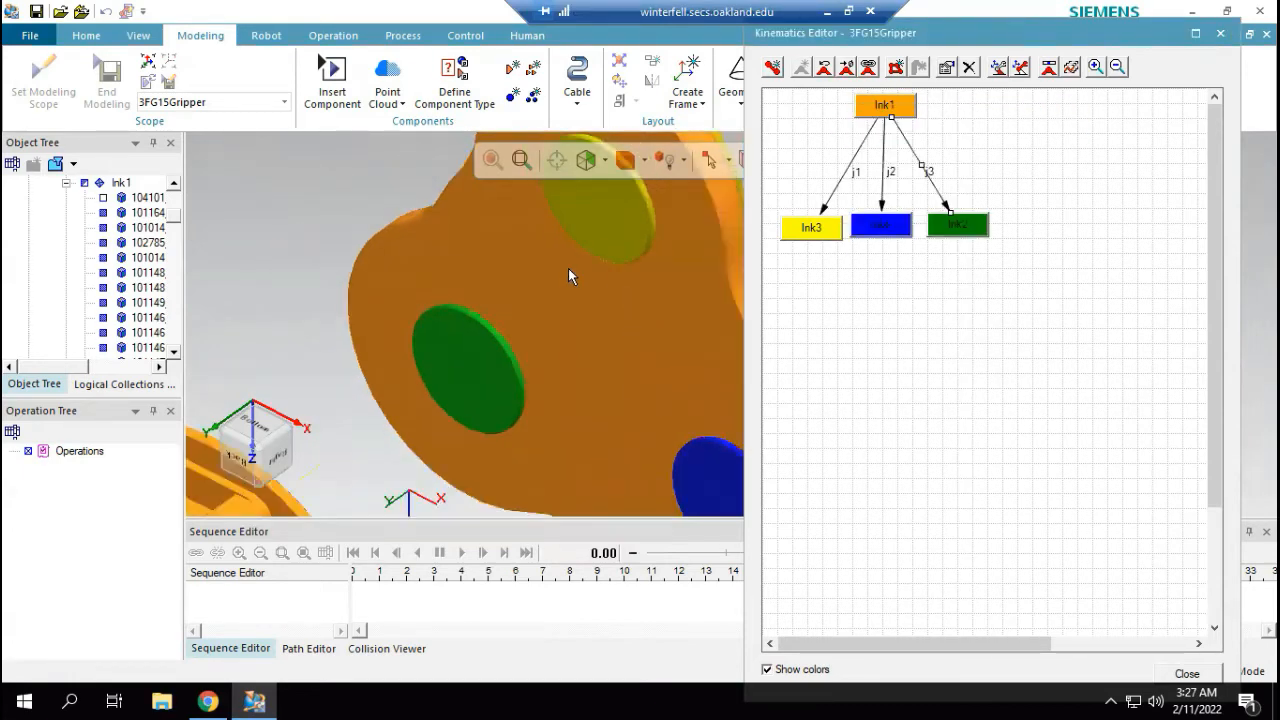
scroll(568, 268, "down", 4)
scroll(521, 340, "down", 2)
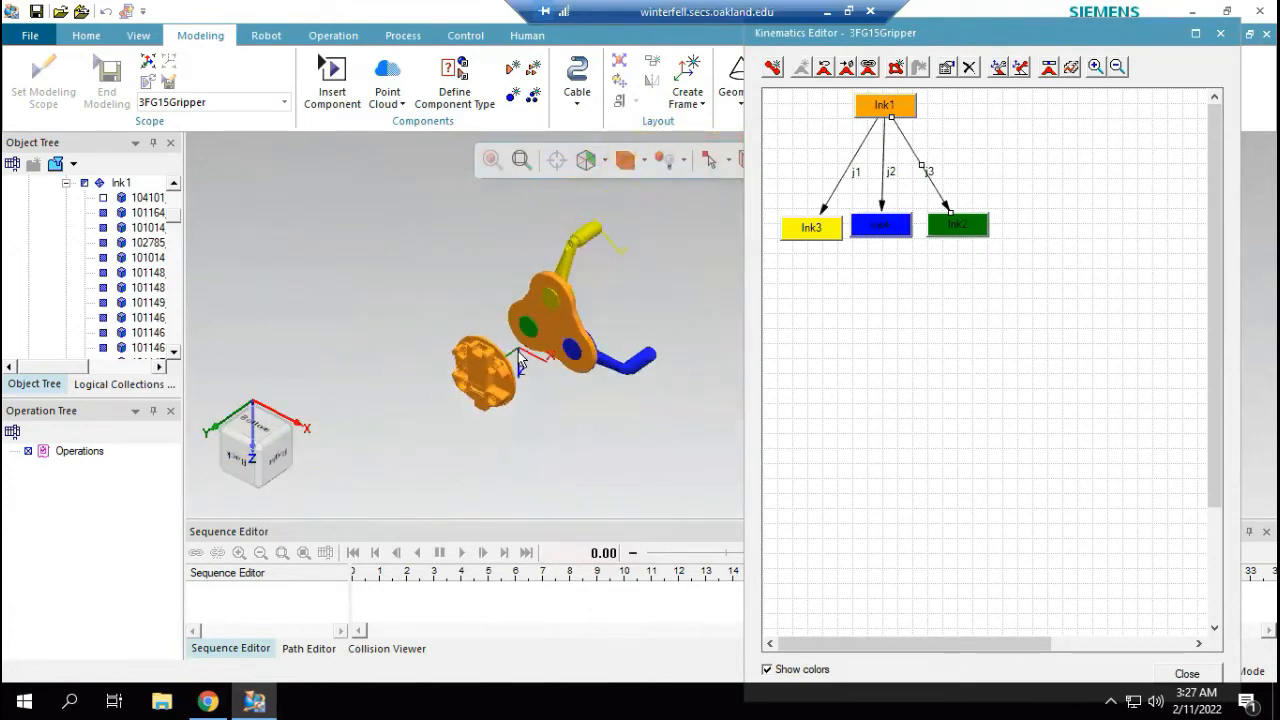
middle_click_drag(592, 237, 493, 383)
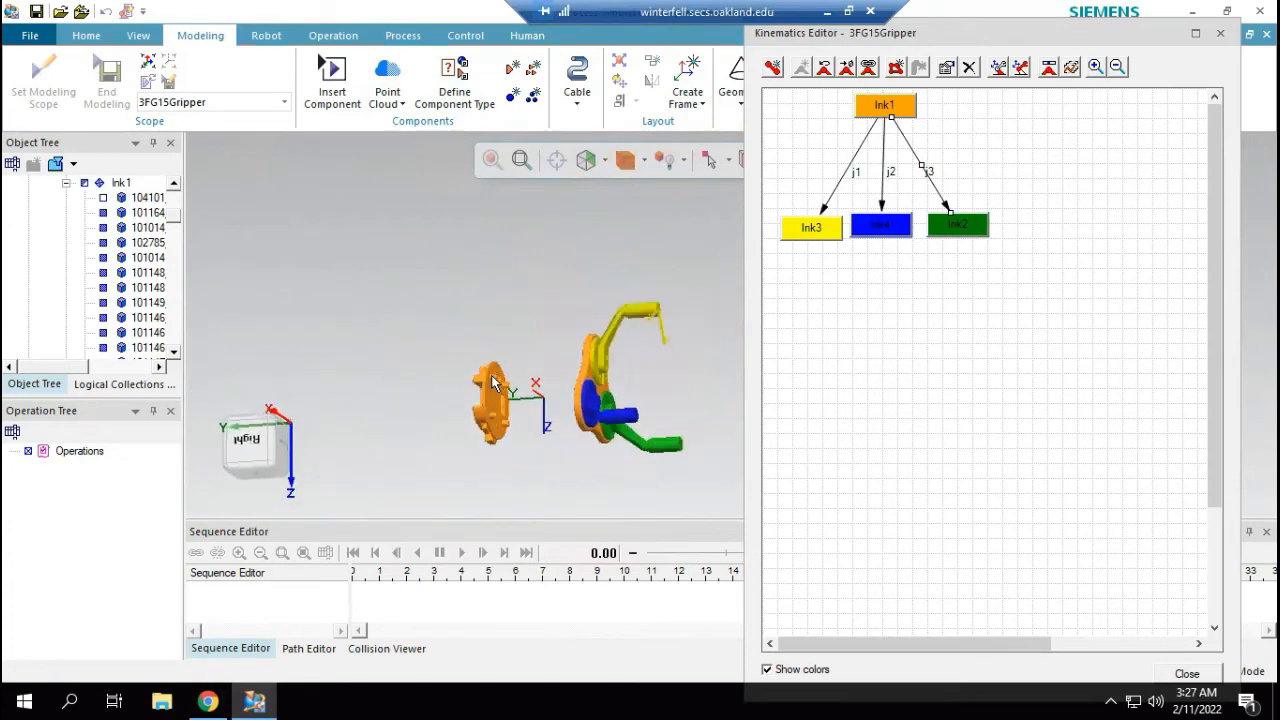
scroll(610, 388, "up", 2)
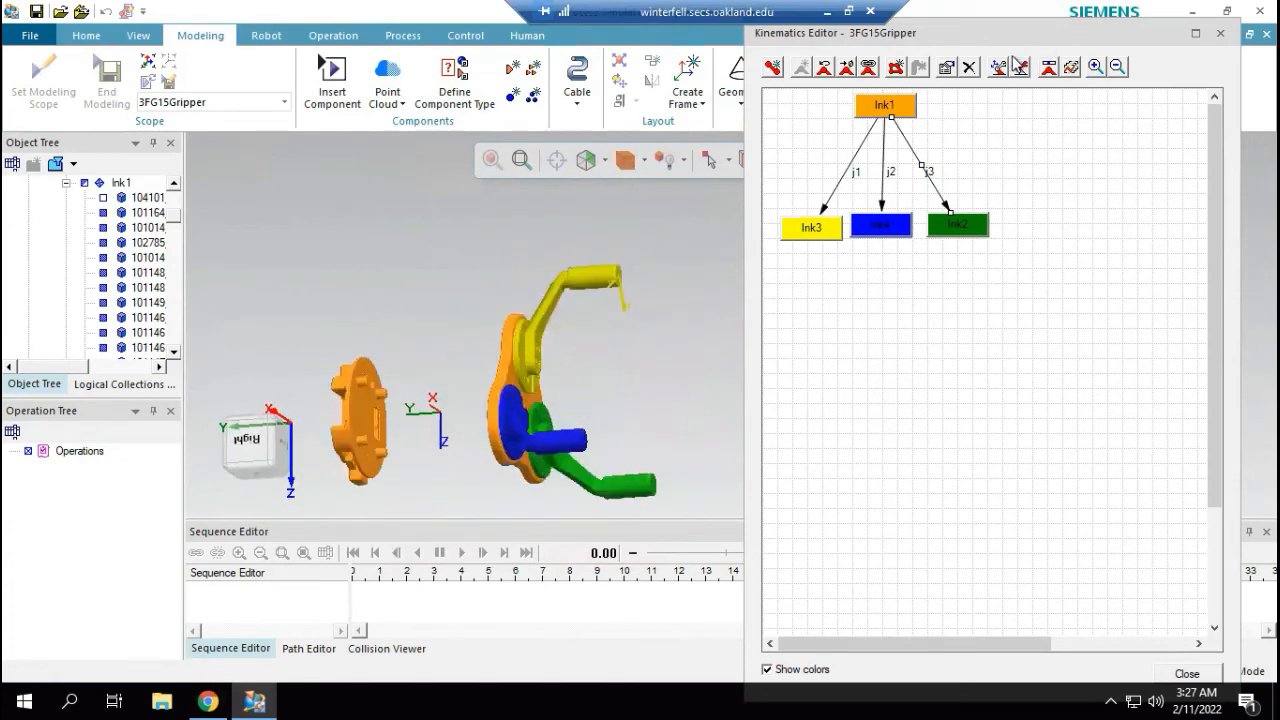
left_click(1049, 68)
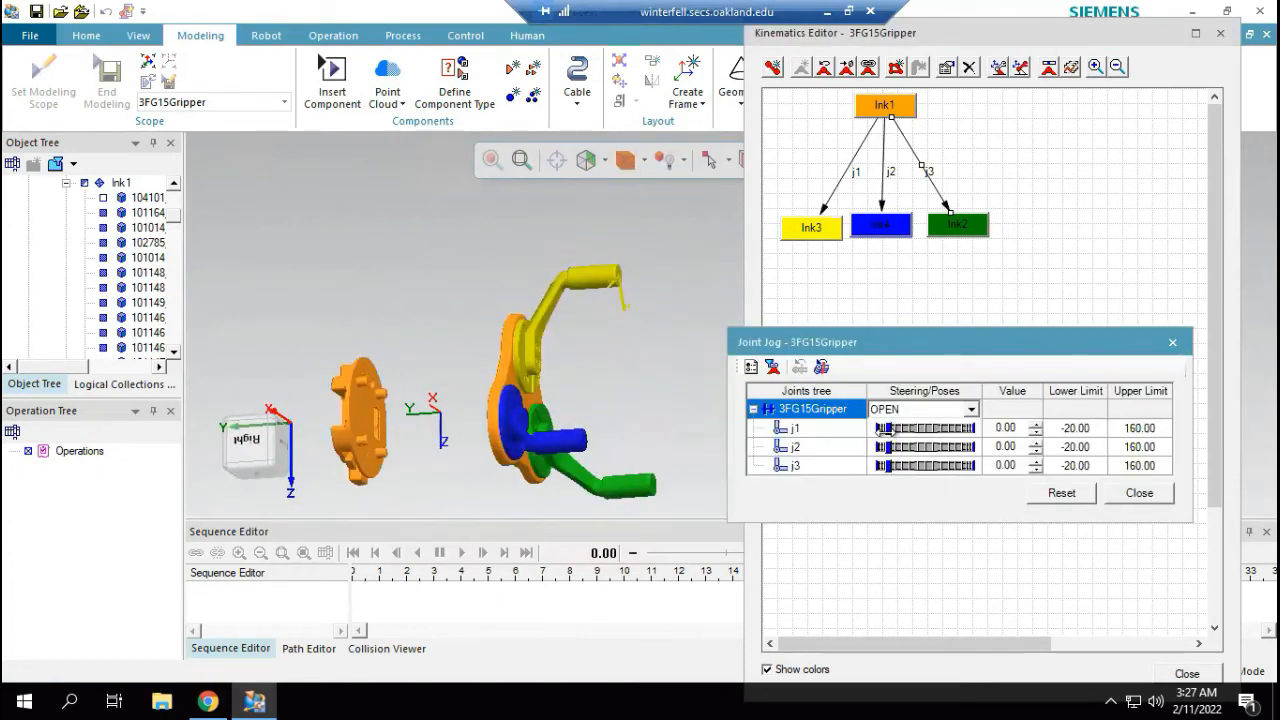
left_click_drag(889, 428, 789, 422)
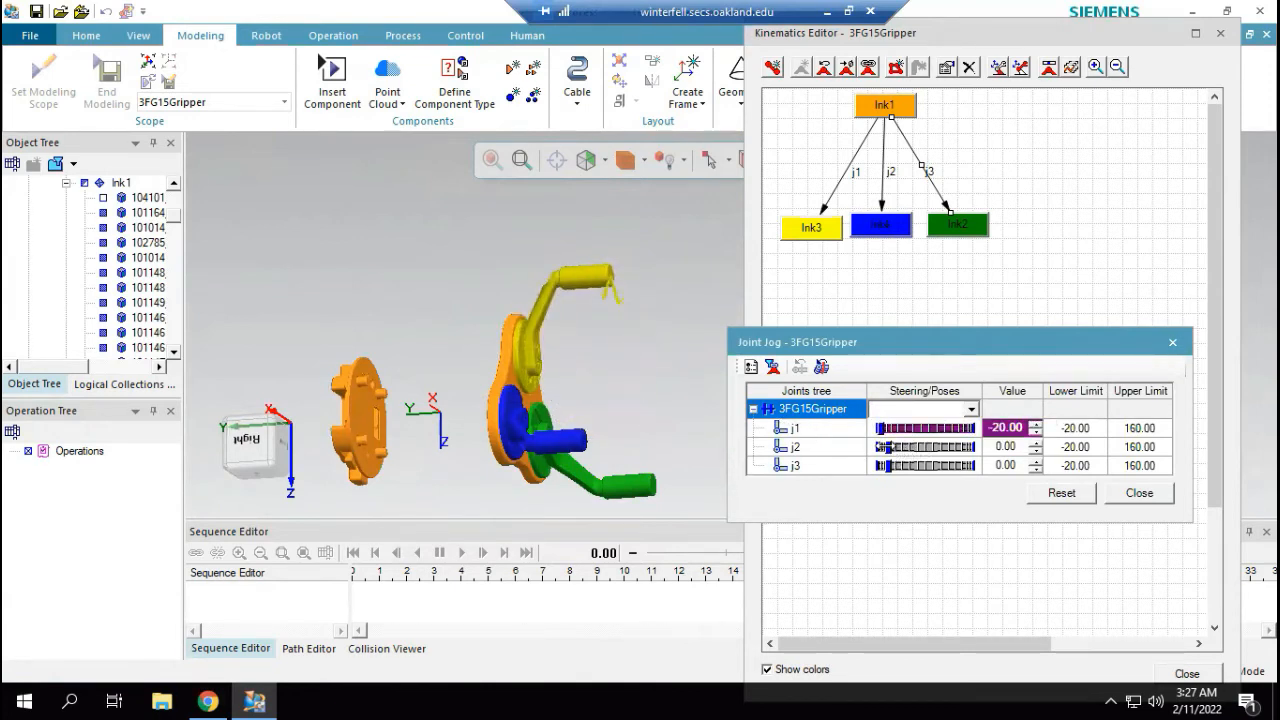
left_click_drag(883, 447, 743, 455)
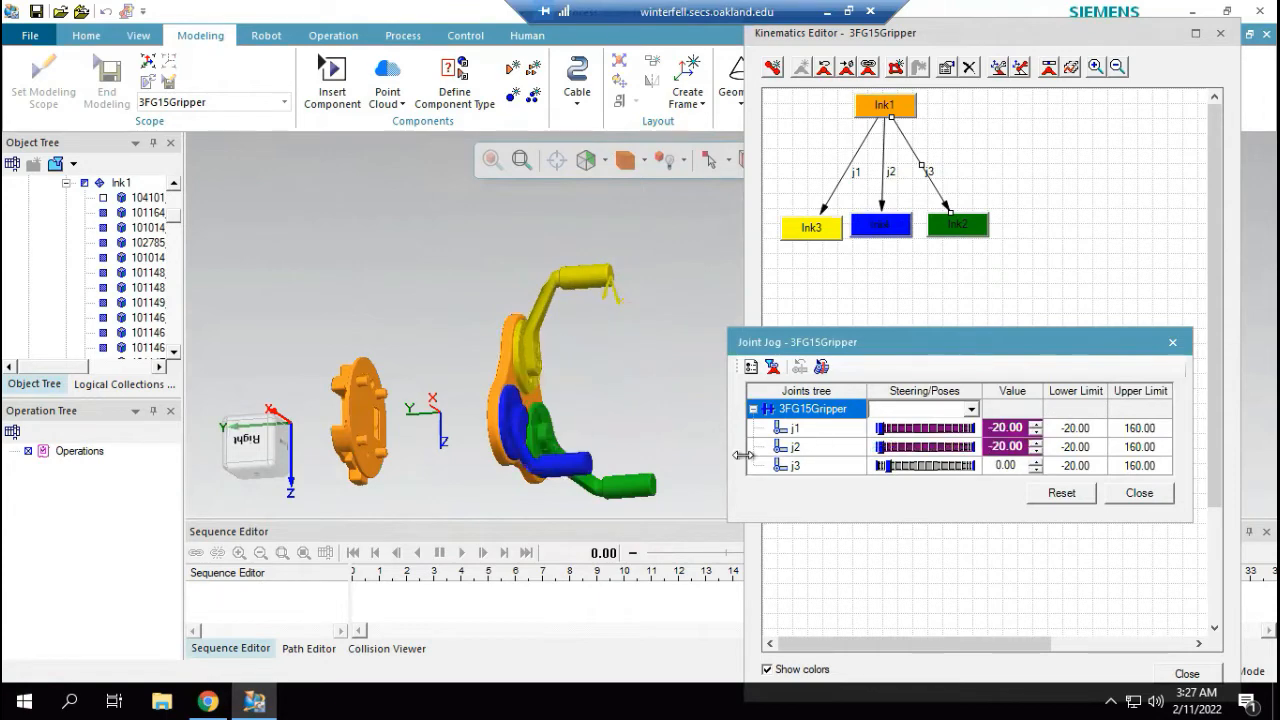
left_click(1064, 492)
left_click(1138, 492)
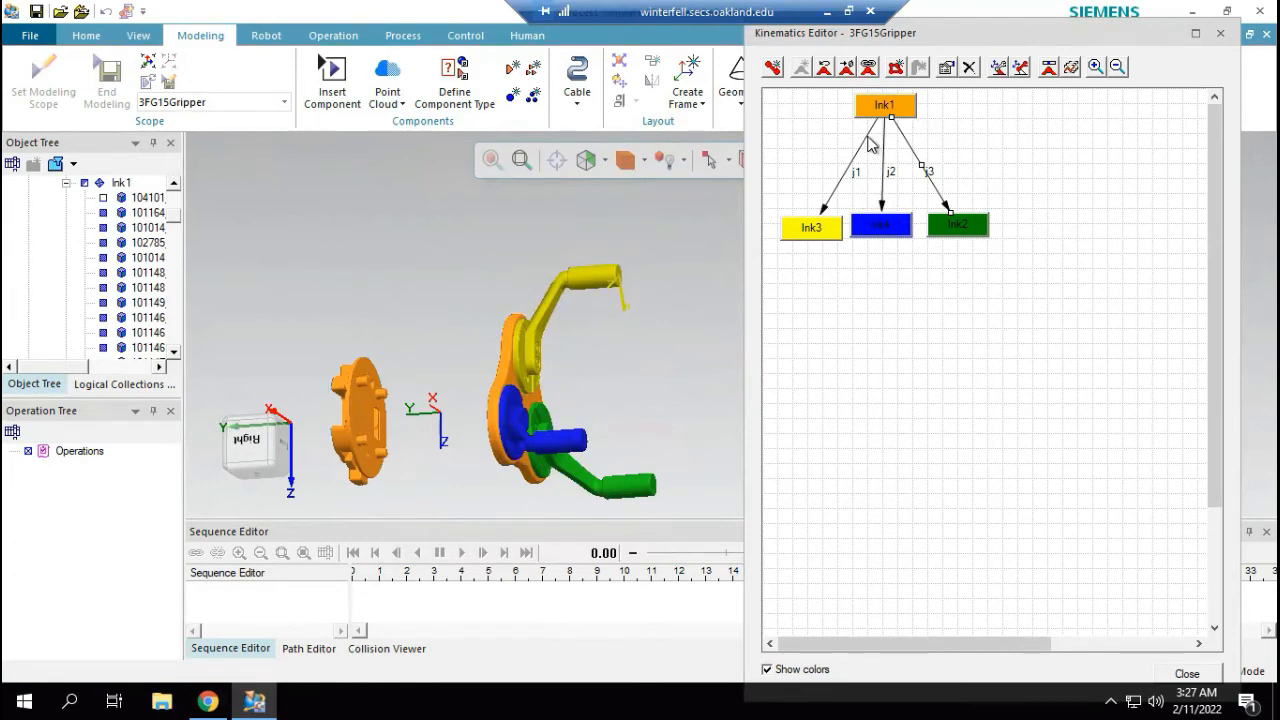
left_click(869, 68)
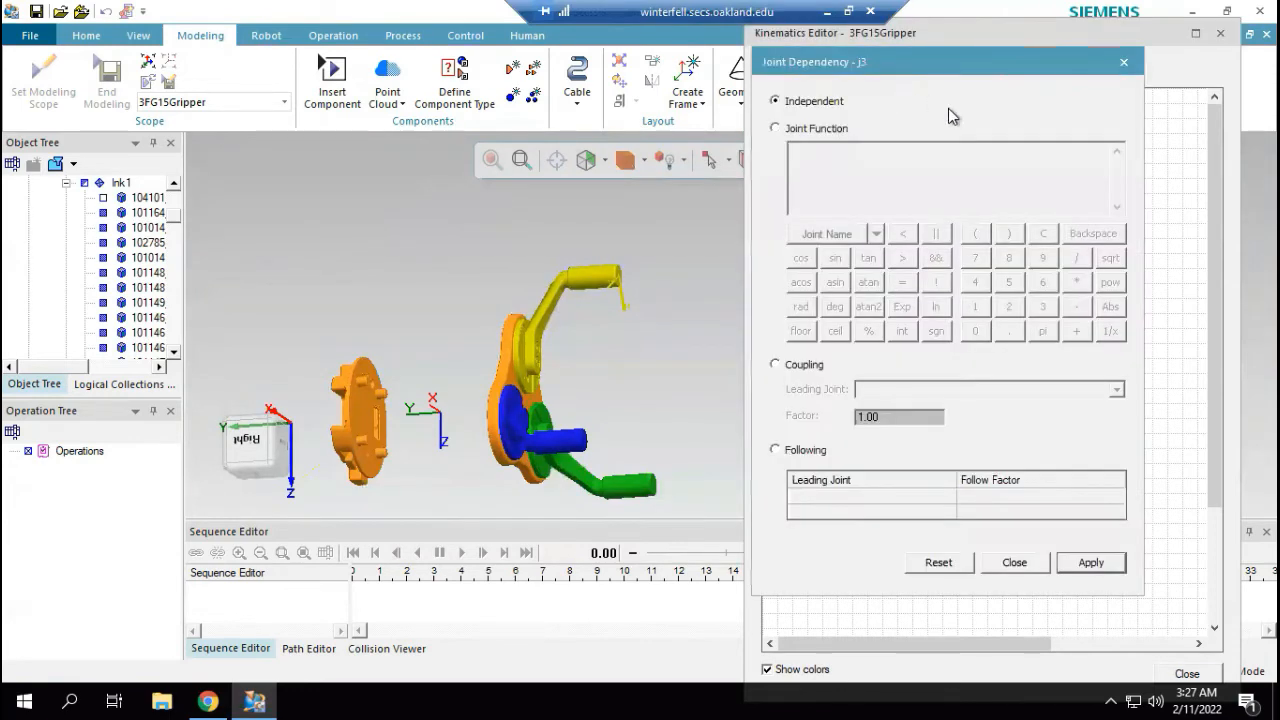
left_click(793, 132)
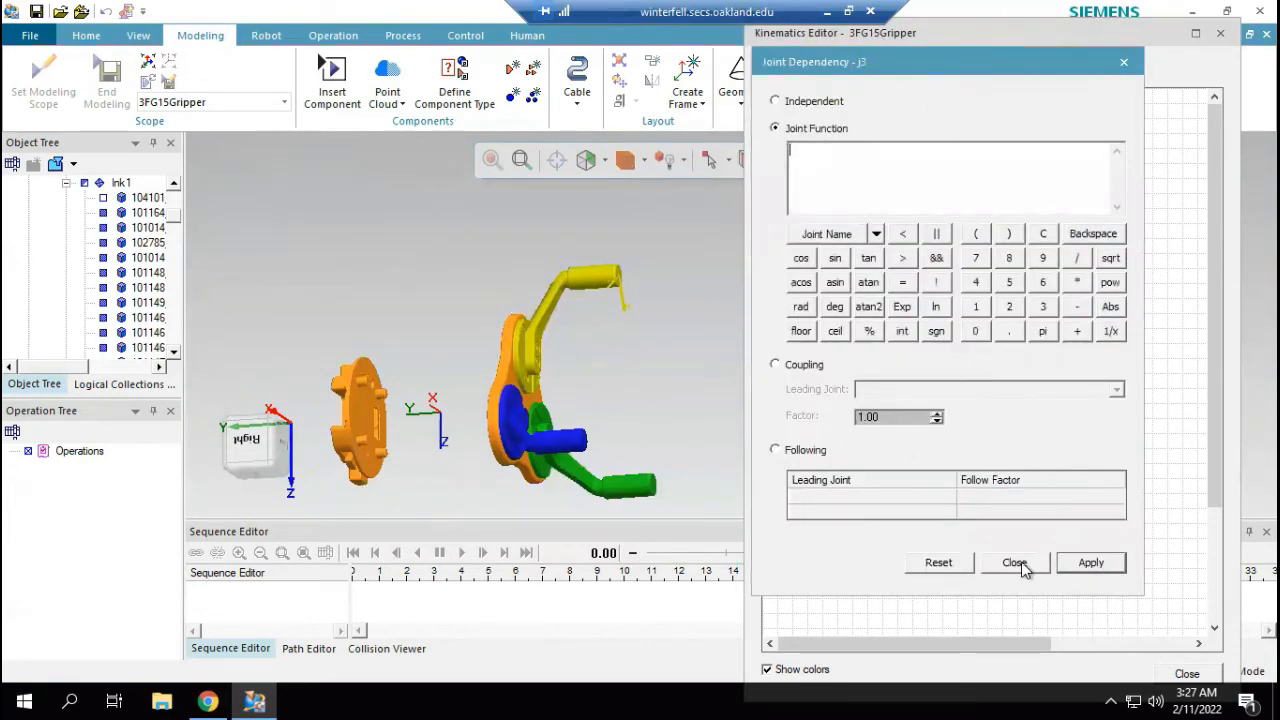
left_click(1015, 563)
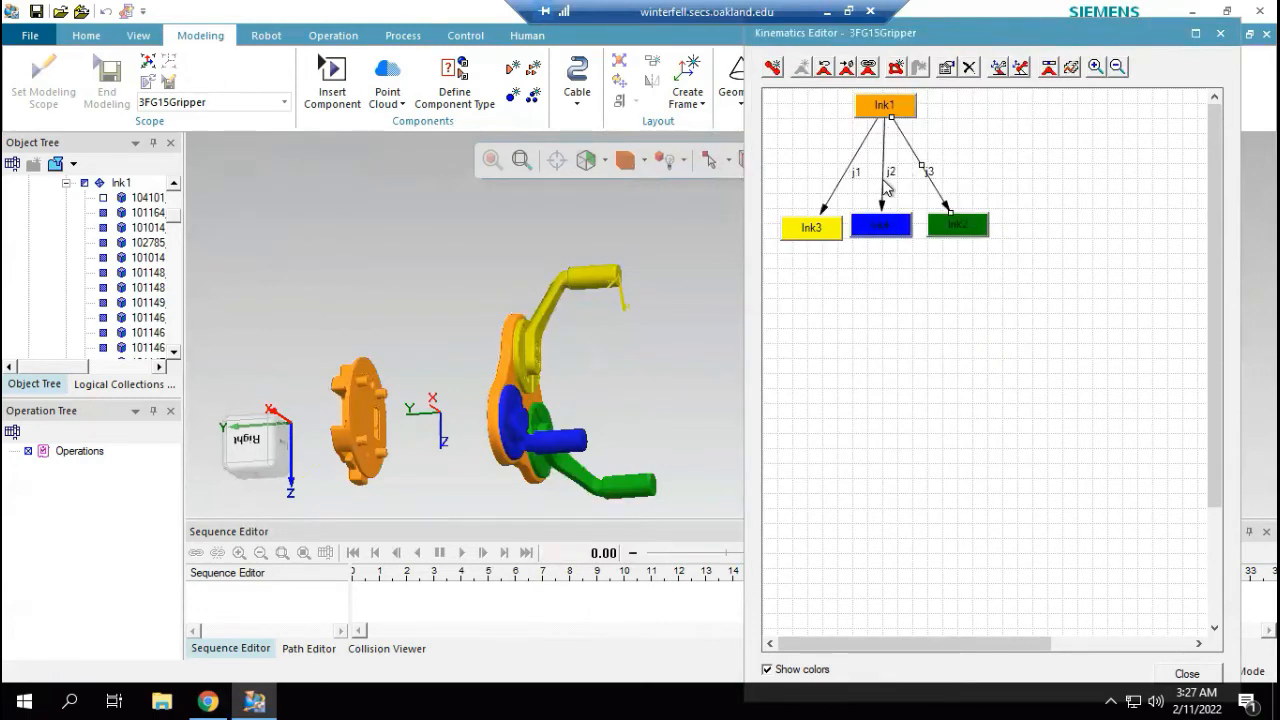
Step: Make joint j2 dependent through a joint function of j1, (T(j1)), and apply the dependency
left_click(869, 68)
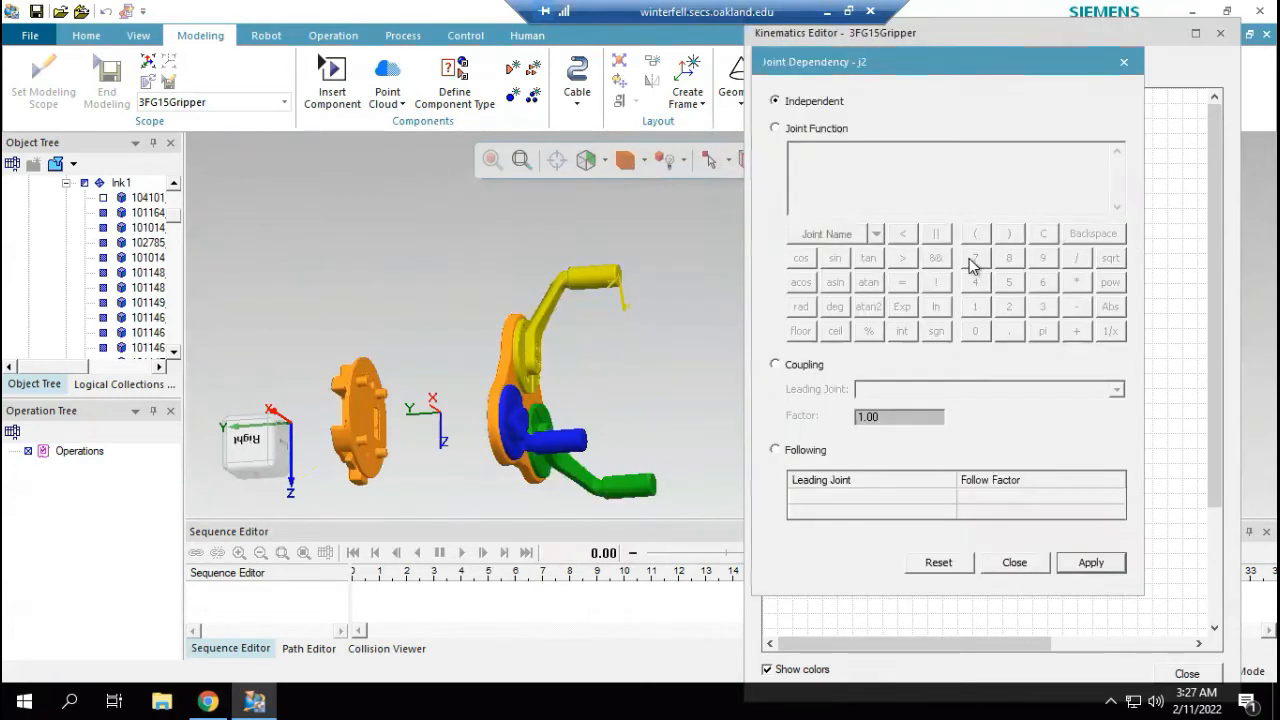
left_click(818, 131)
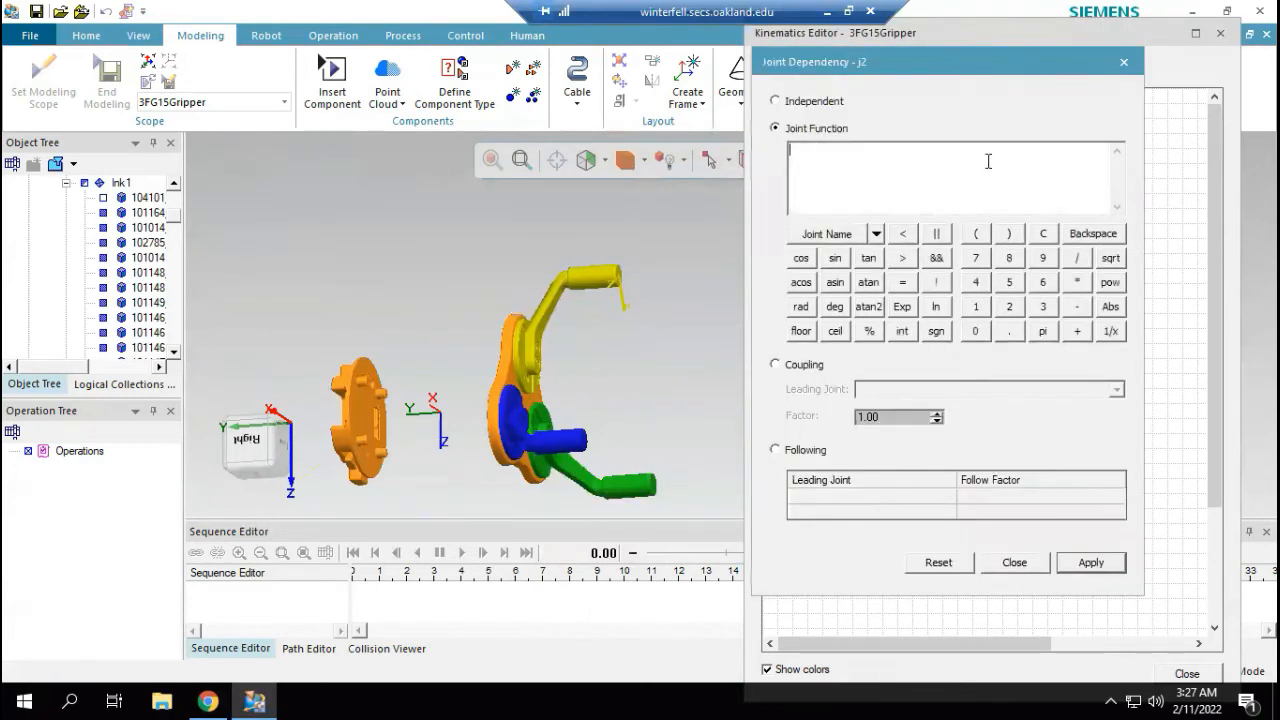
left_click(875, 234)
left_click(829, 250)
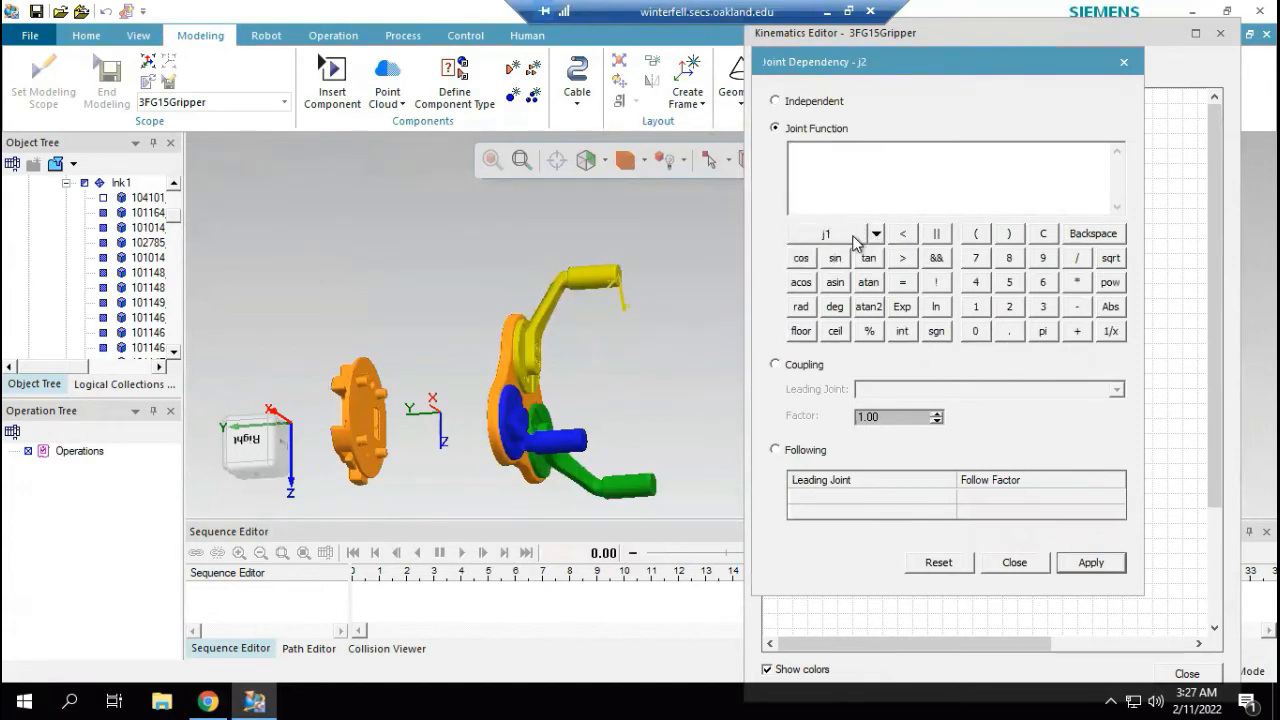
left_click(828, 238)
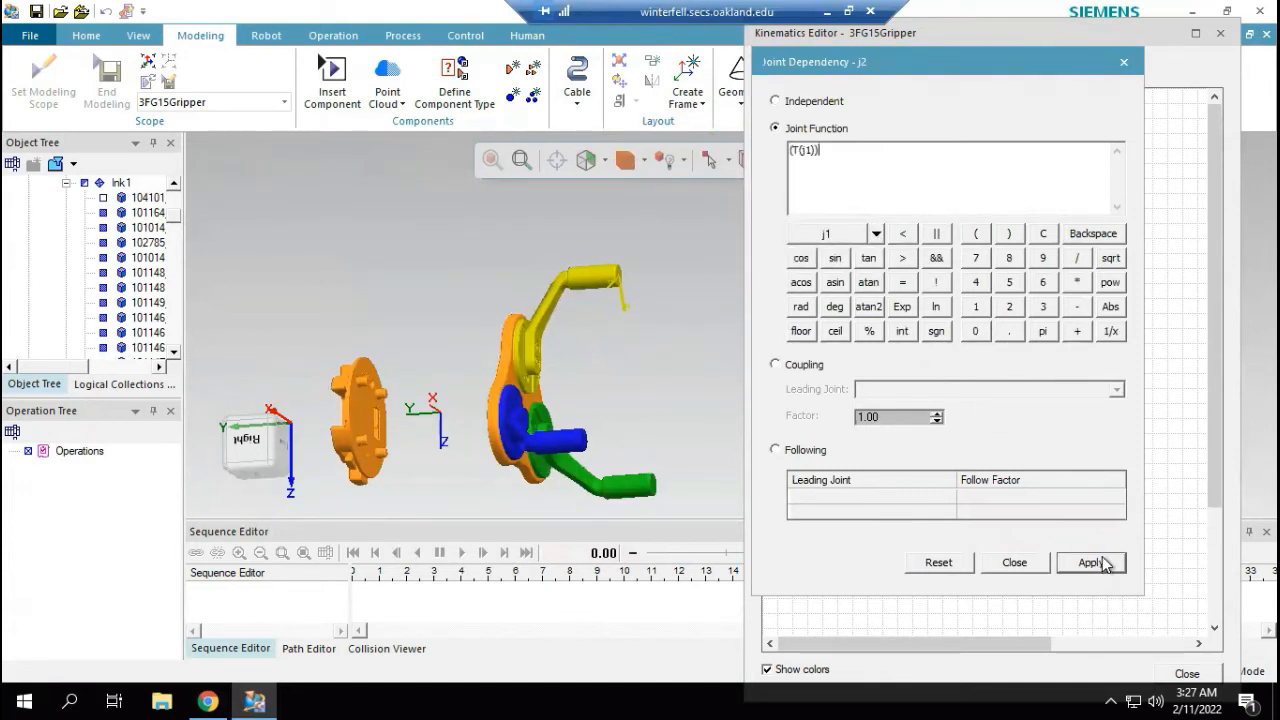
left_click(1014, 563)
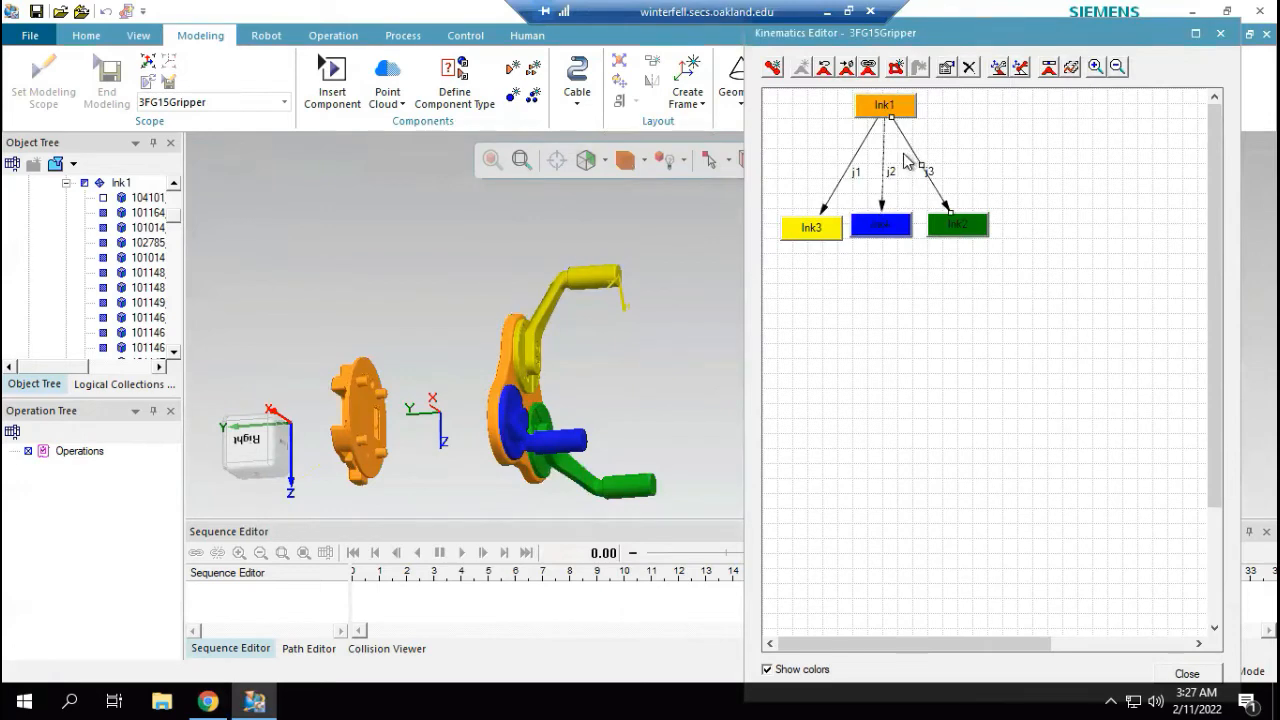
Step: Make joint j3 dependent through a joint function of j2 and apply the dependency
double_click(906, 138)
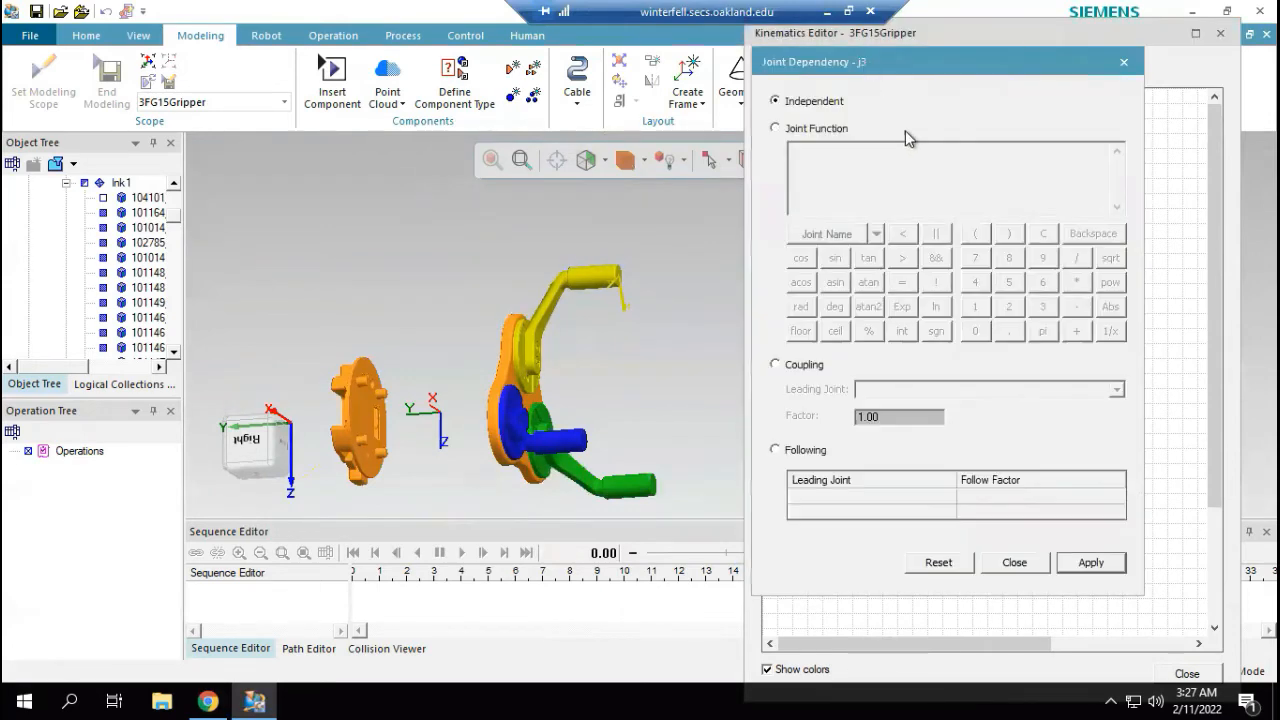
left_click(809, 129)
left_click(876, 233)
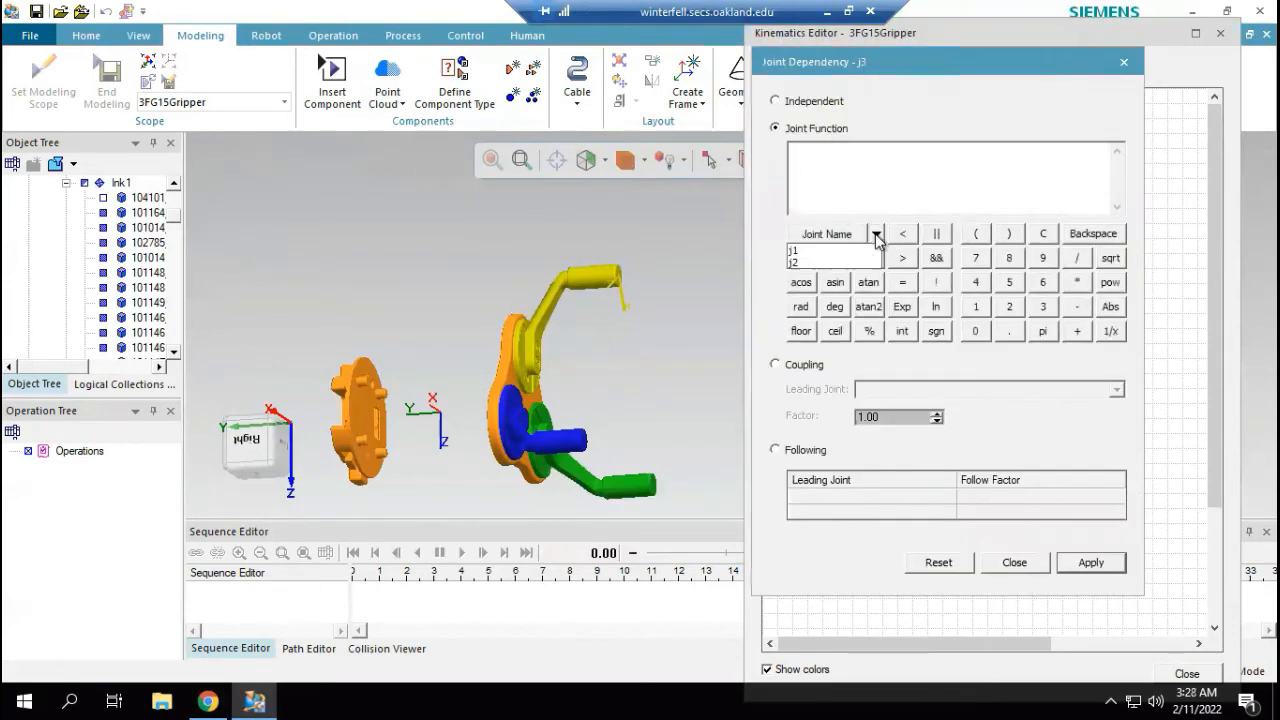
left_click(848, 262)
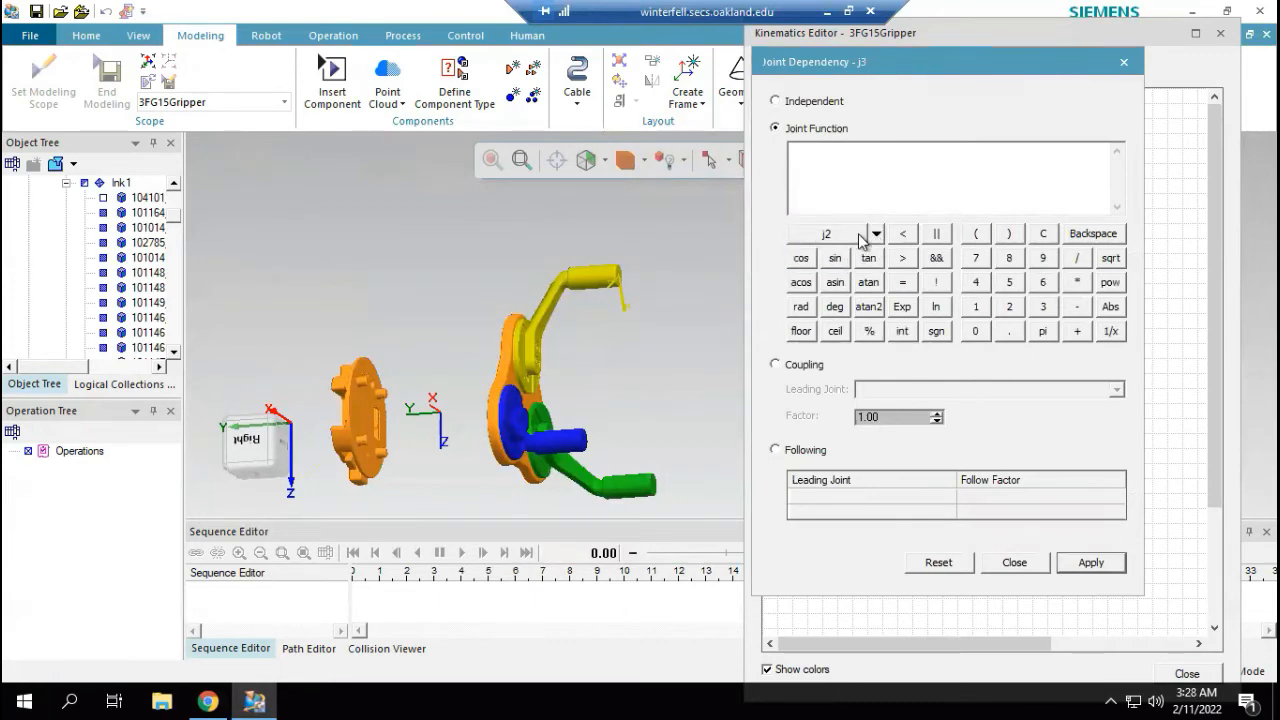
left_click(855, 236)
left_click(1012, 563)
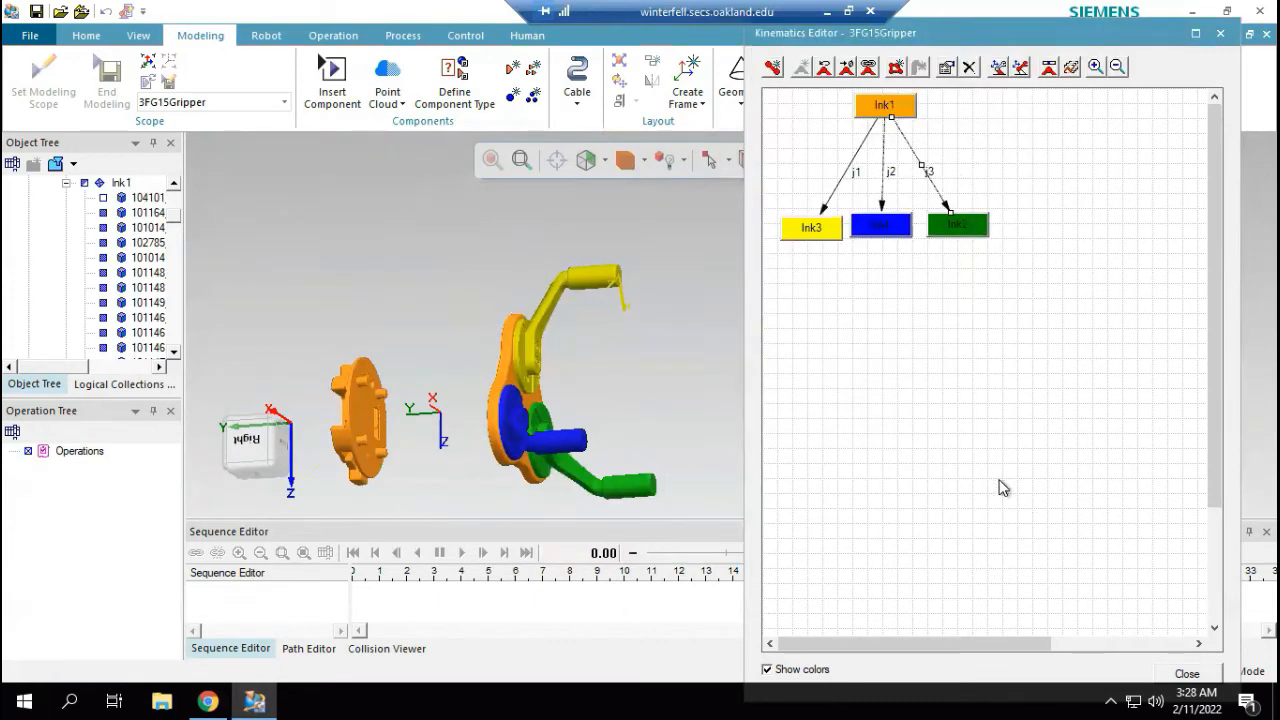
Step: Test the linked finger motion by jogging joint j1 back and forth, and reset the joint
left_click(1049, 68)
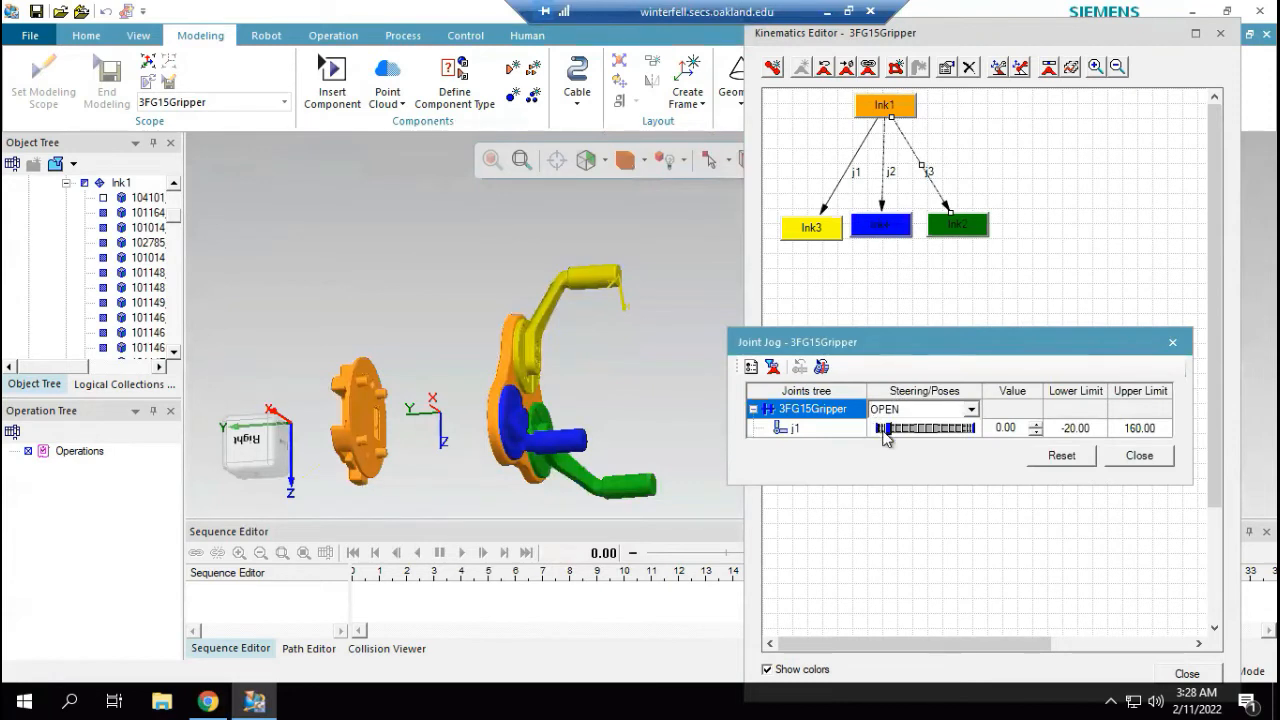
mouse_move(888, 428)
left_mouse_down()
mouse_move(1015, 420)
mouse_move(914, 410)
mouse_move(857, 421)
mouse_move(911, 428)
mouse_move(848, 428)
mouse_move(995, 428)
mouse_move(878, 428)
left_mouse_up()
left_click_drag(765, 424, 935, 428)
left_click(1062, 455)
left_click(1139, 455)
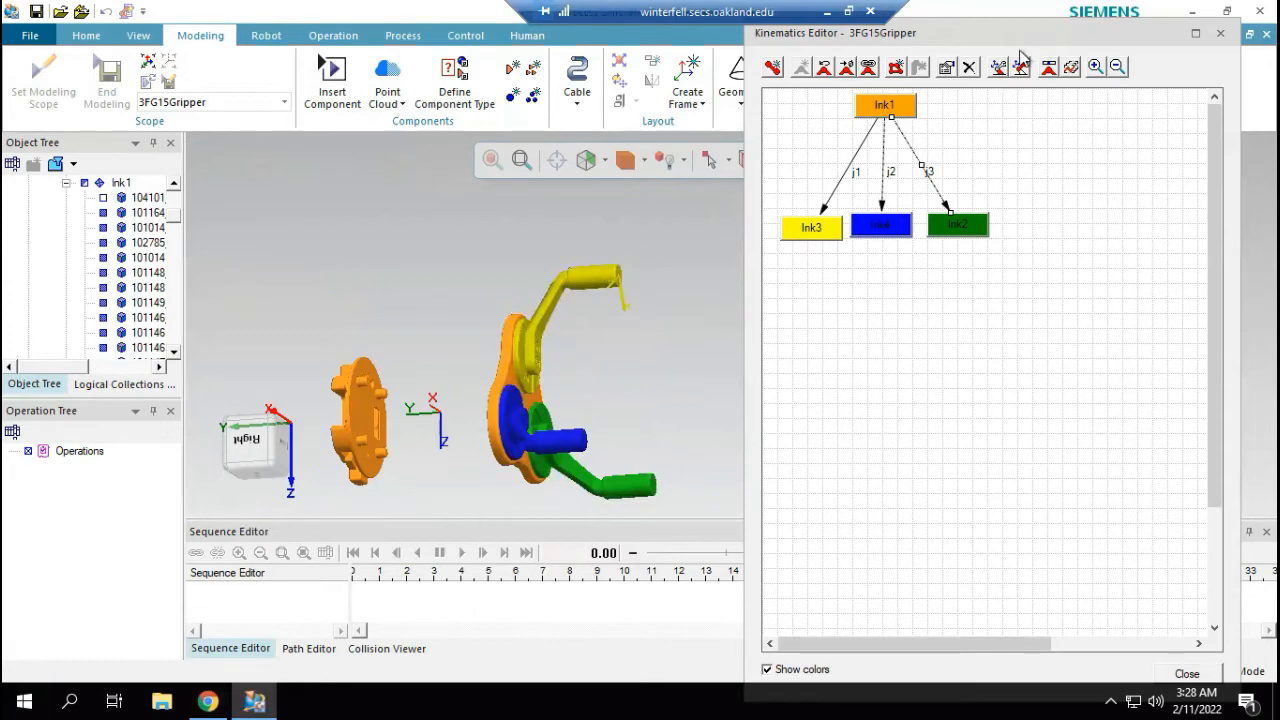
Step: Define the current joint positions as zero positions, leave the kinematics editing, and display the hidden housing part 104101 under lnk1
left_click(847, 68)
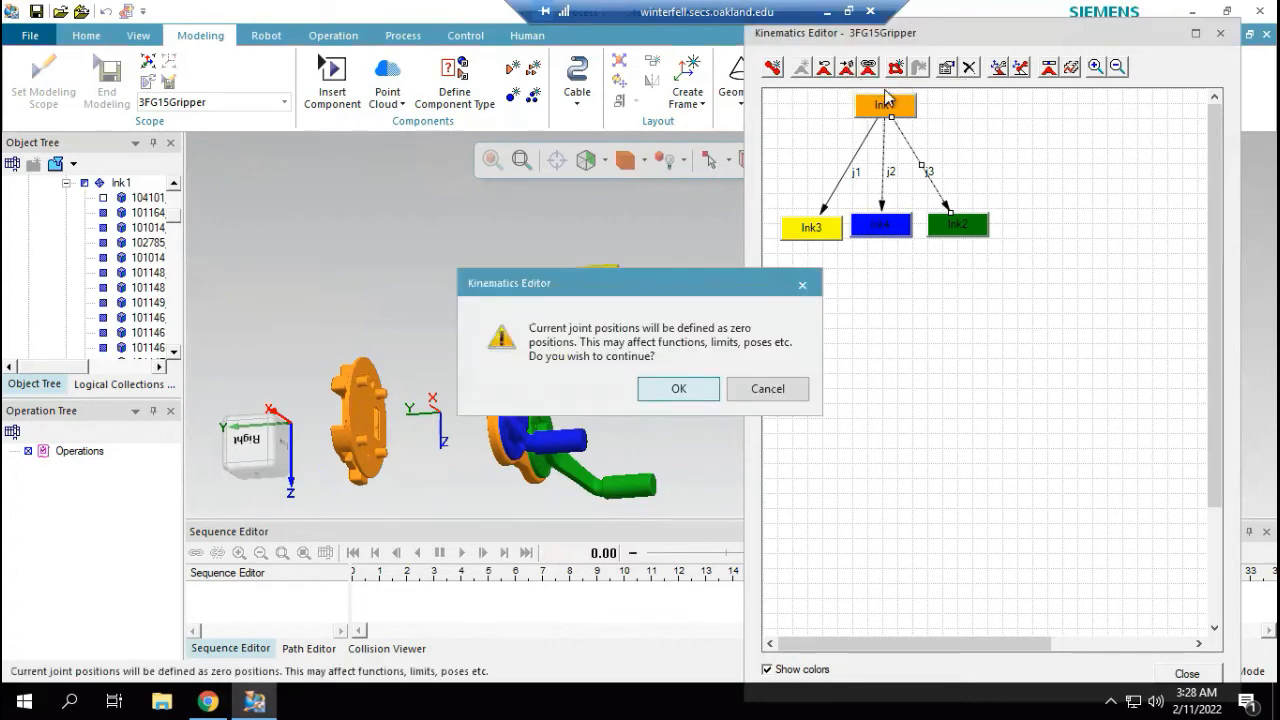
left_click(677, 390)
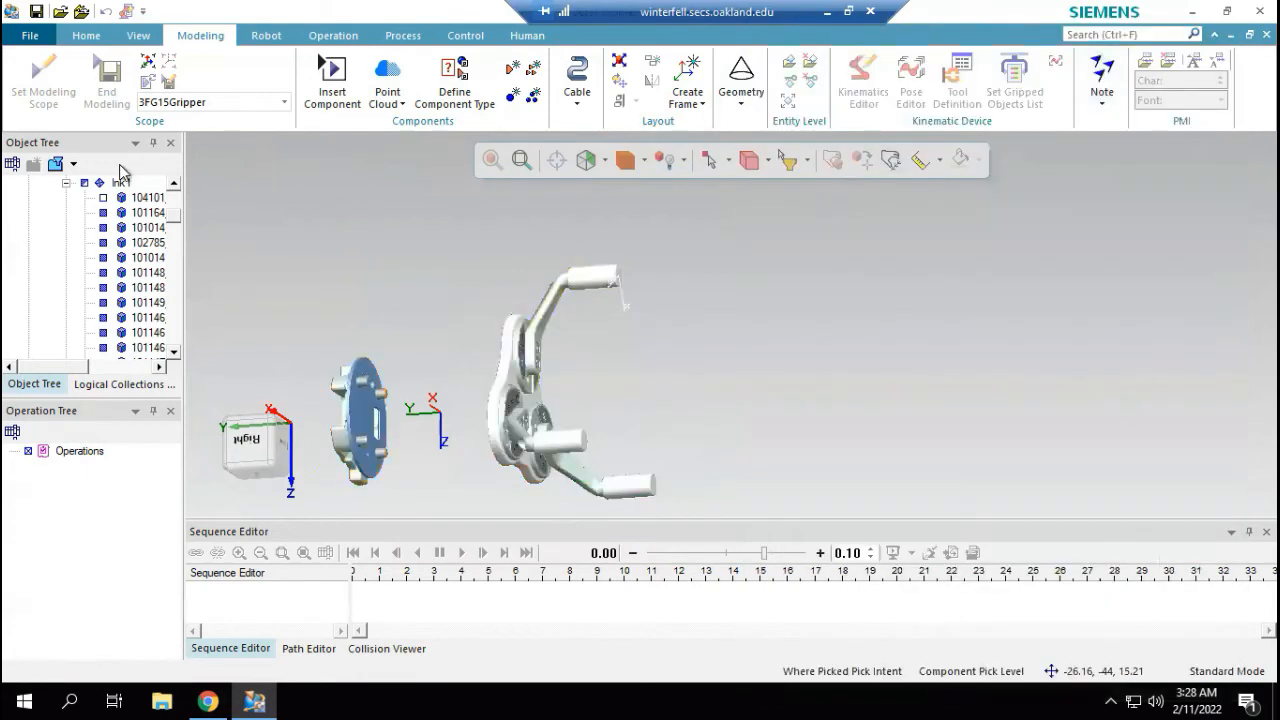
left_click(103, 198)
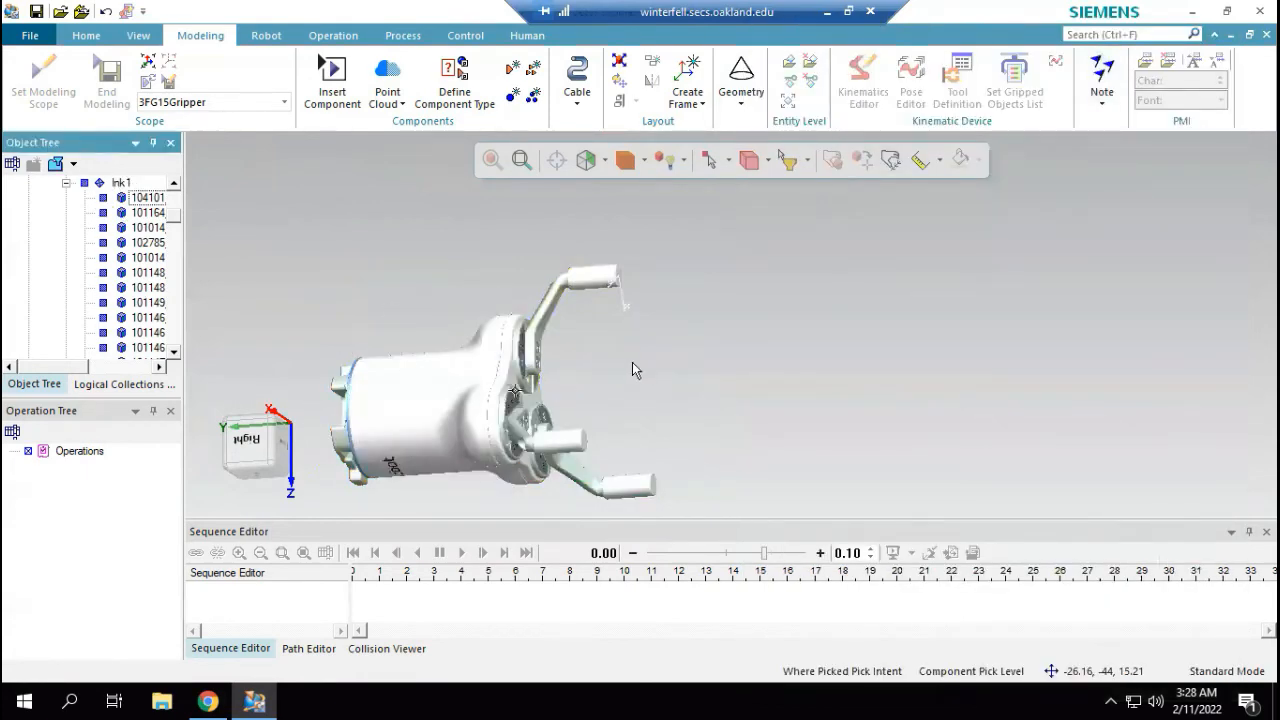
scroll(632, 362, "down", 3)
scroll(588, 415, "up", 4)
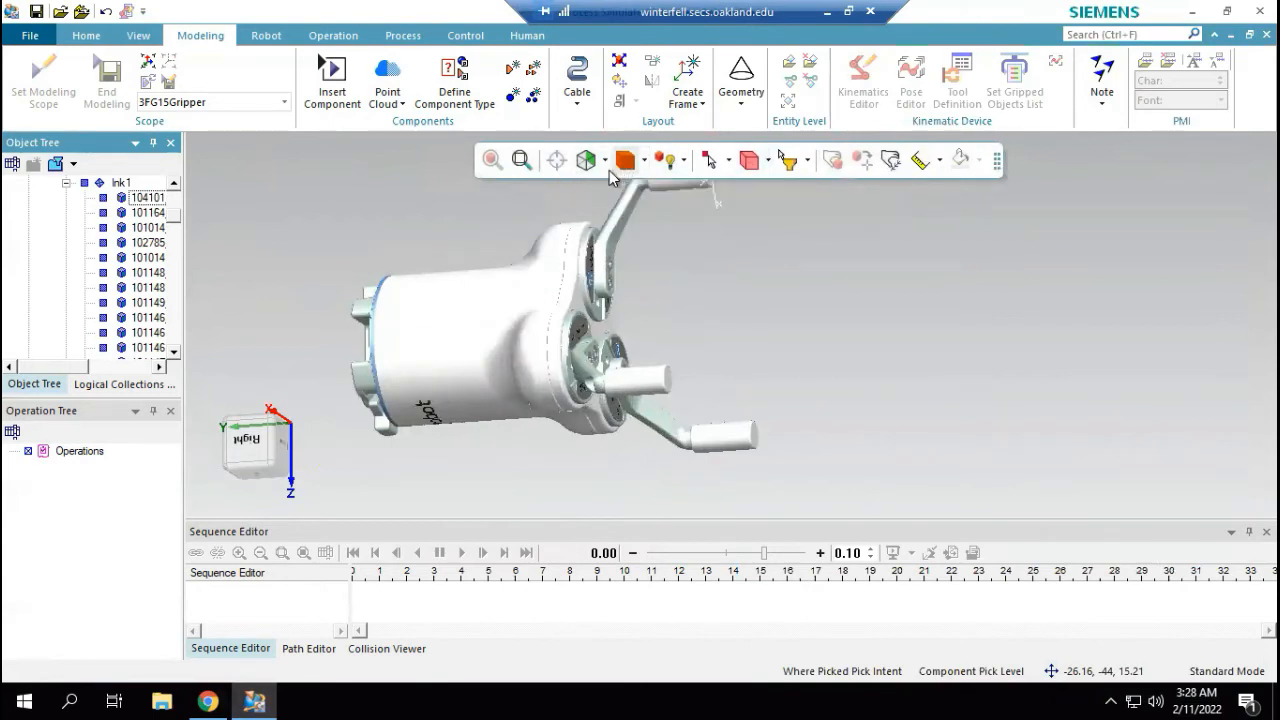
Step: Select the whole 3FG15Gripper and open its list of poses
left_click(518, 312)
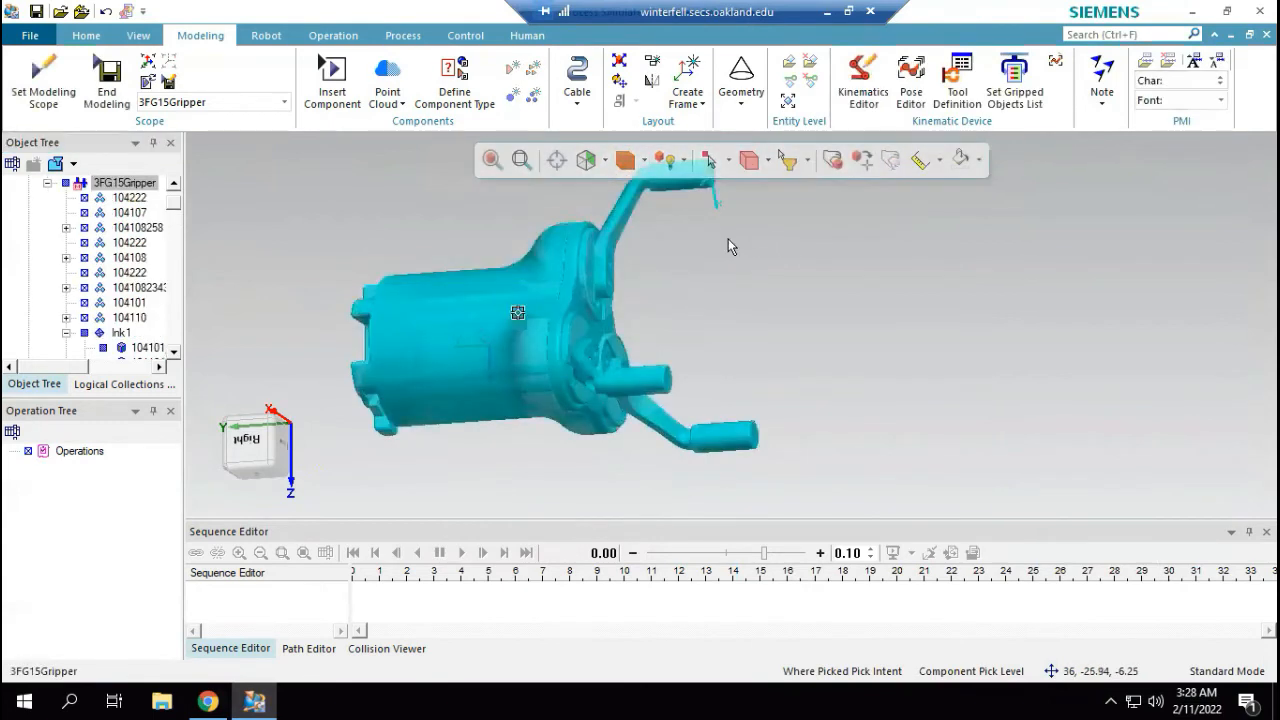
left_click(910, 82)
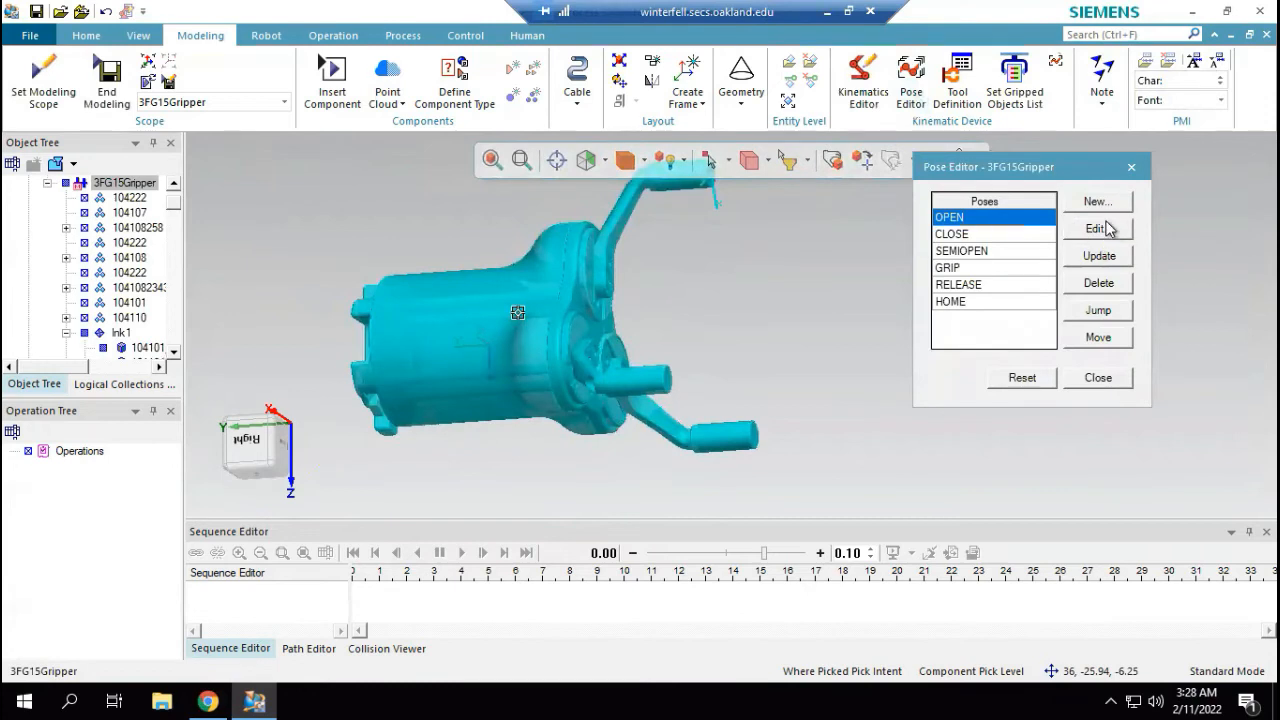
left_click(1131, 167)
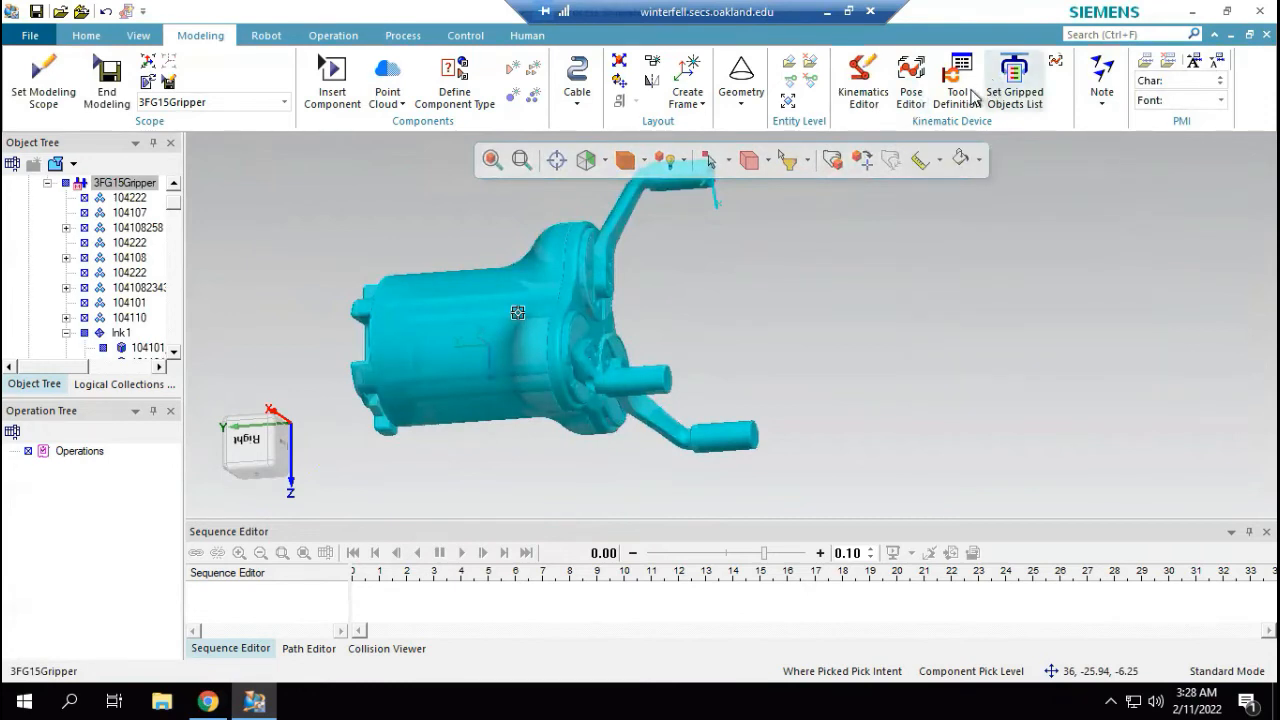
left_click(910, 85)
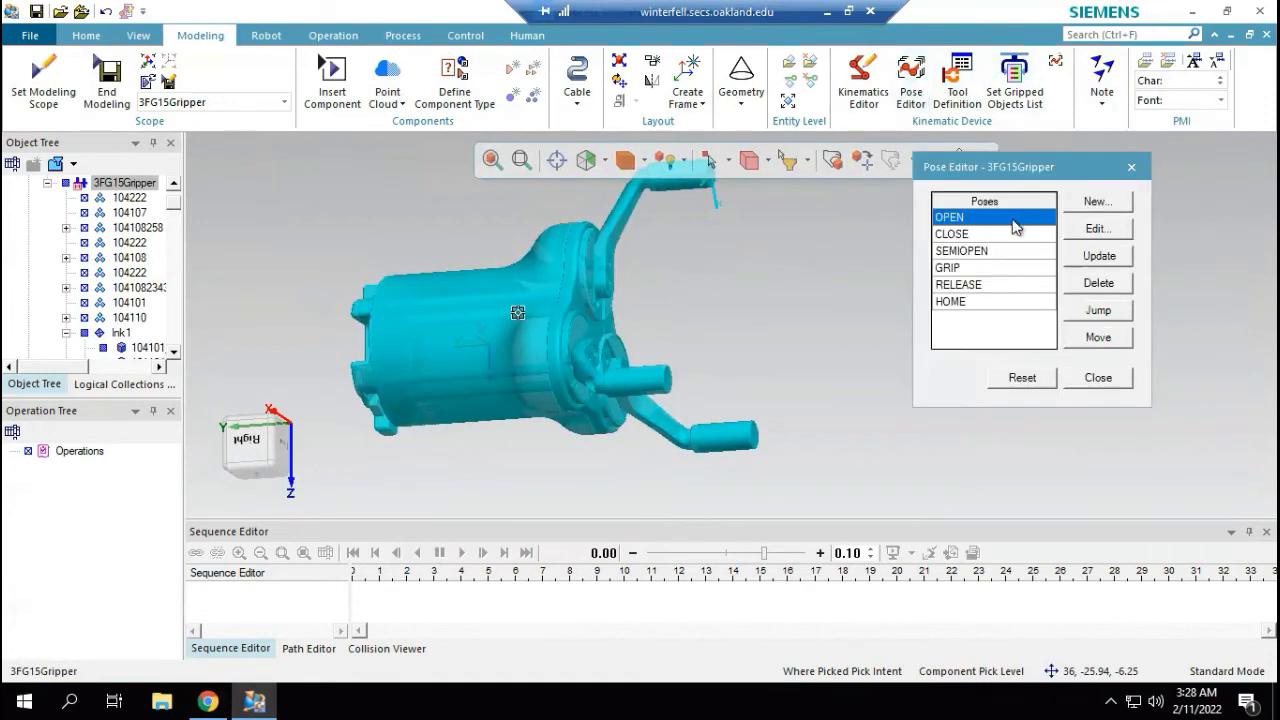
Step: Preview the finger travel in the OPEN pose by jogging j1 to 160 and back to mid-range, then reset and cancel the edit
left_click(1119, 235)
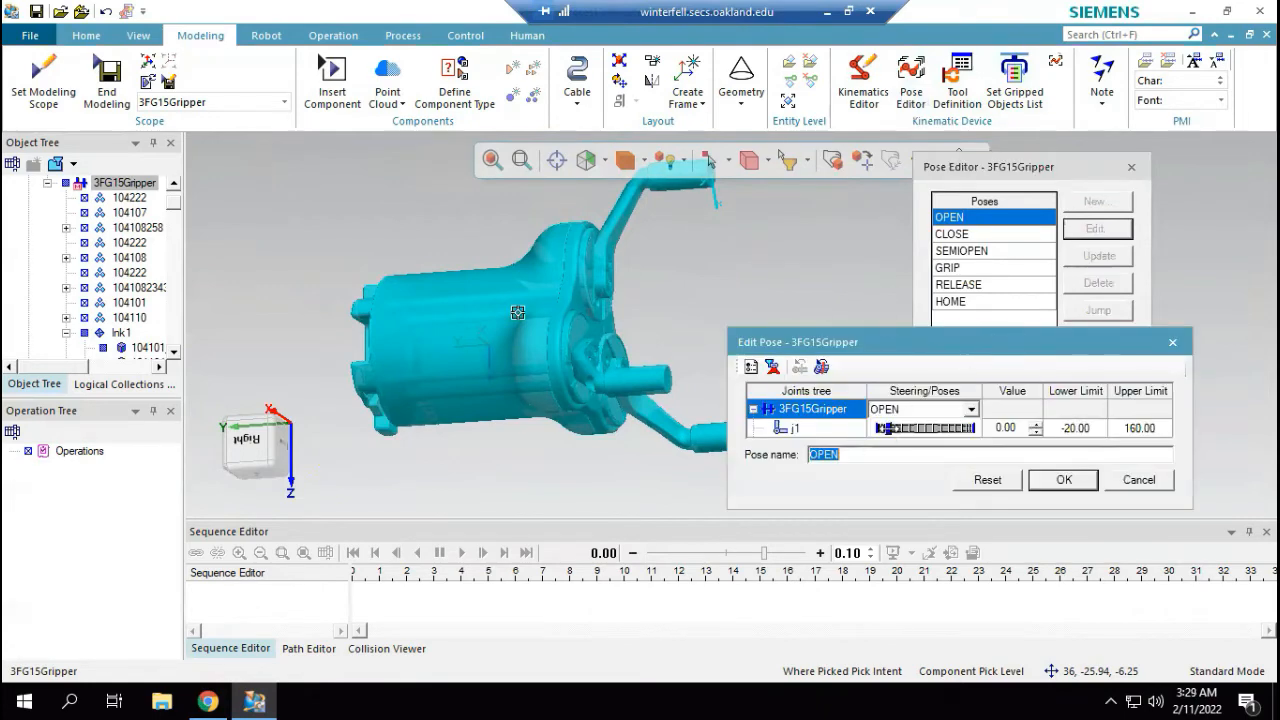
left_click_drag(880, 428, 1068, 420)
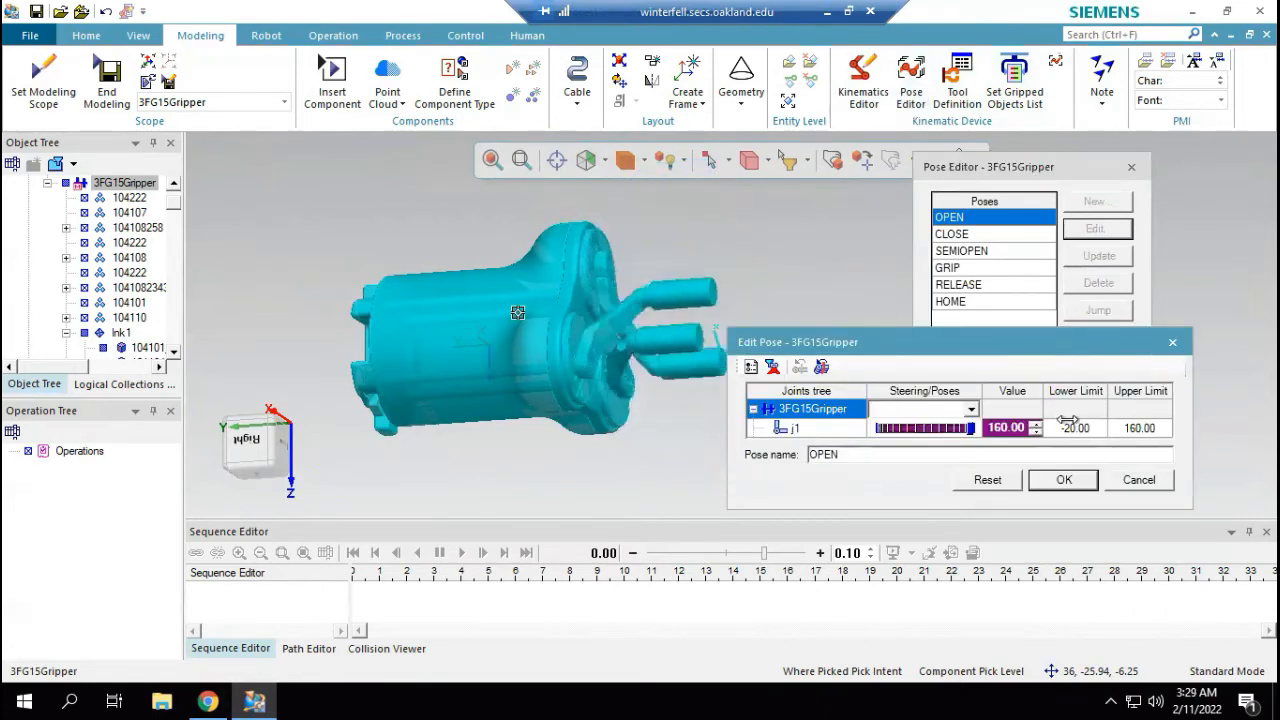
left_click(816, 250)
scroll(546, 324, "up", 2)
scroll(602, 339, "down", 4)
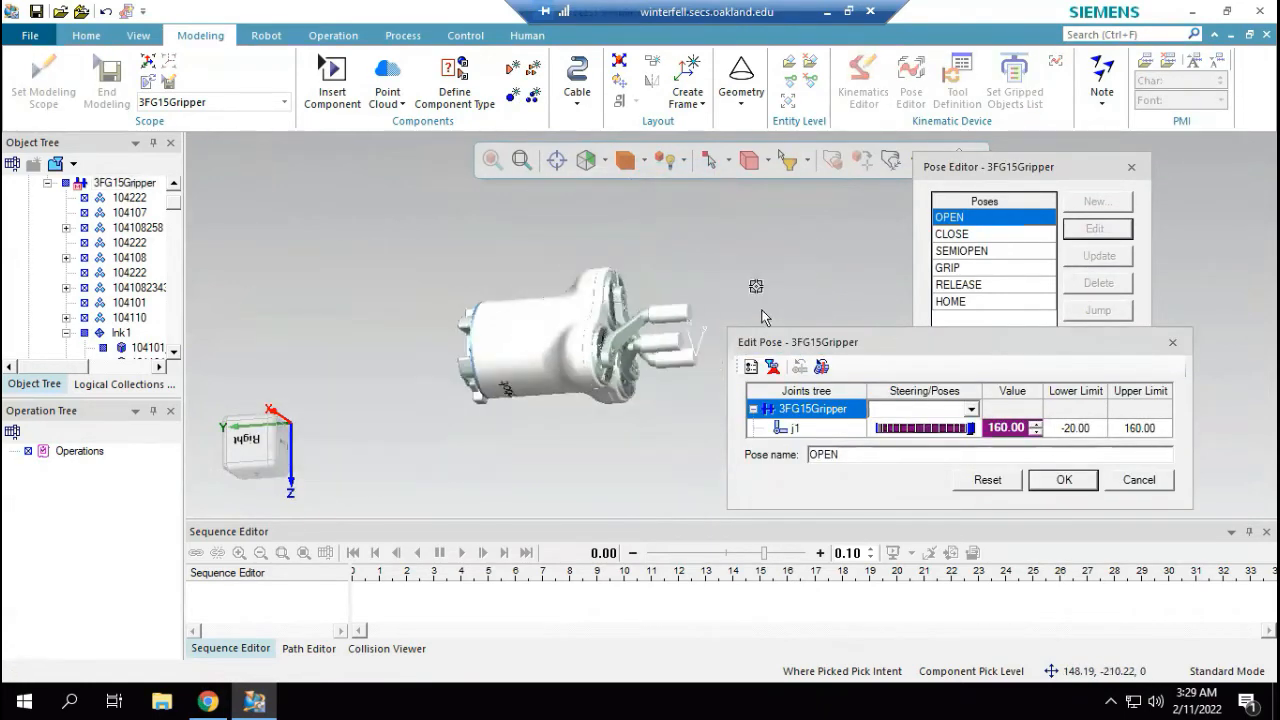
scroll(763, 315, "up", 3)
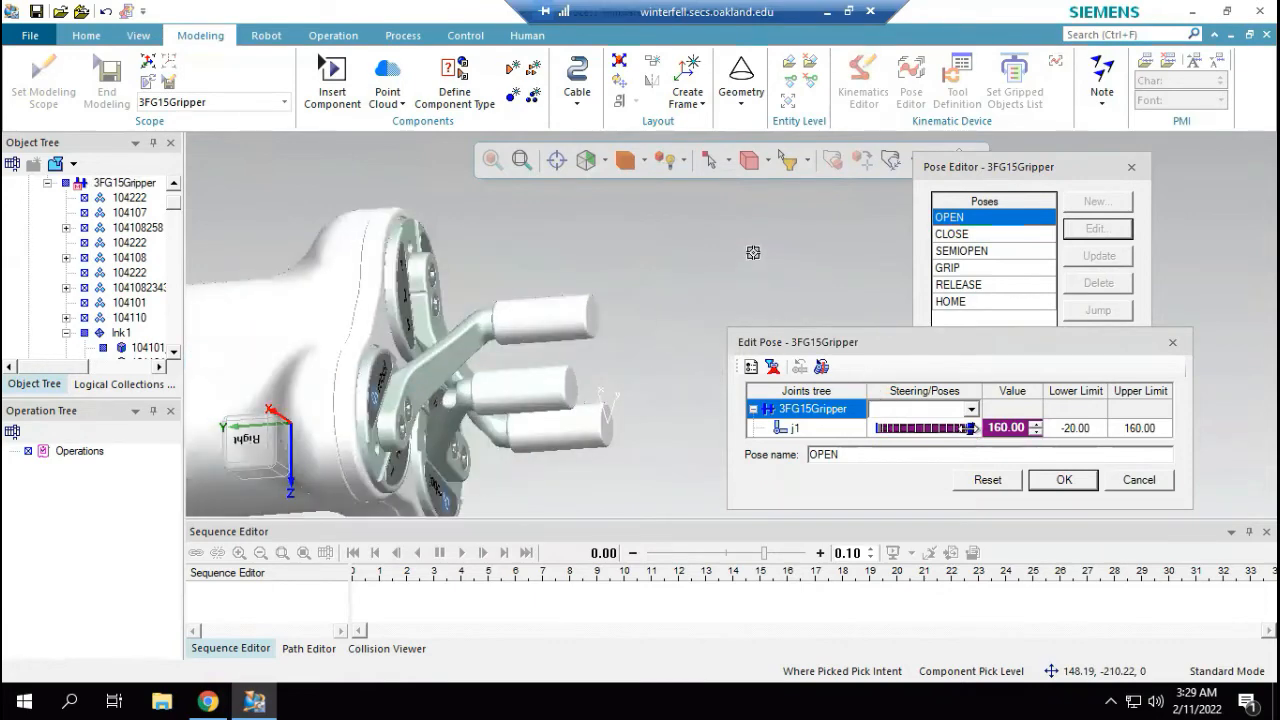
left_click_drag(968, 428, 915, 430)
scroll(574, 341, "down", 3)
middle_click_drag(587, 353, 493, 313)
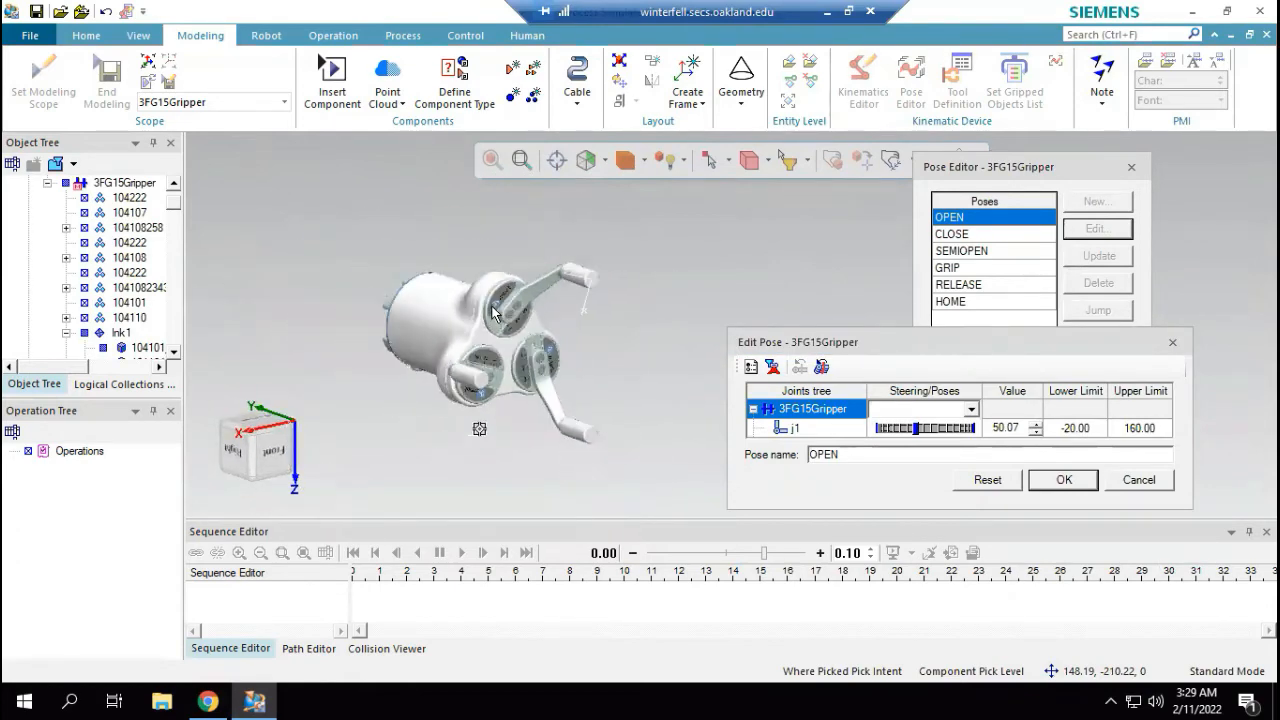
scroll(540, 326, "up", 2)
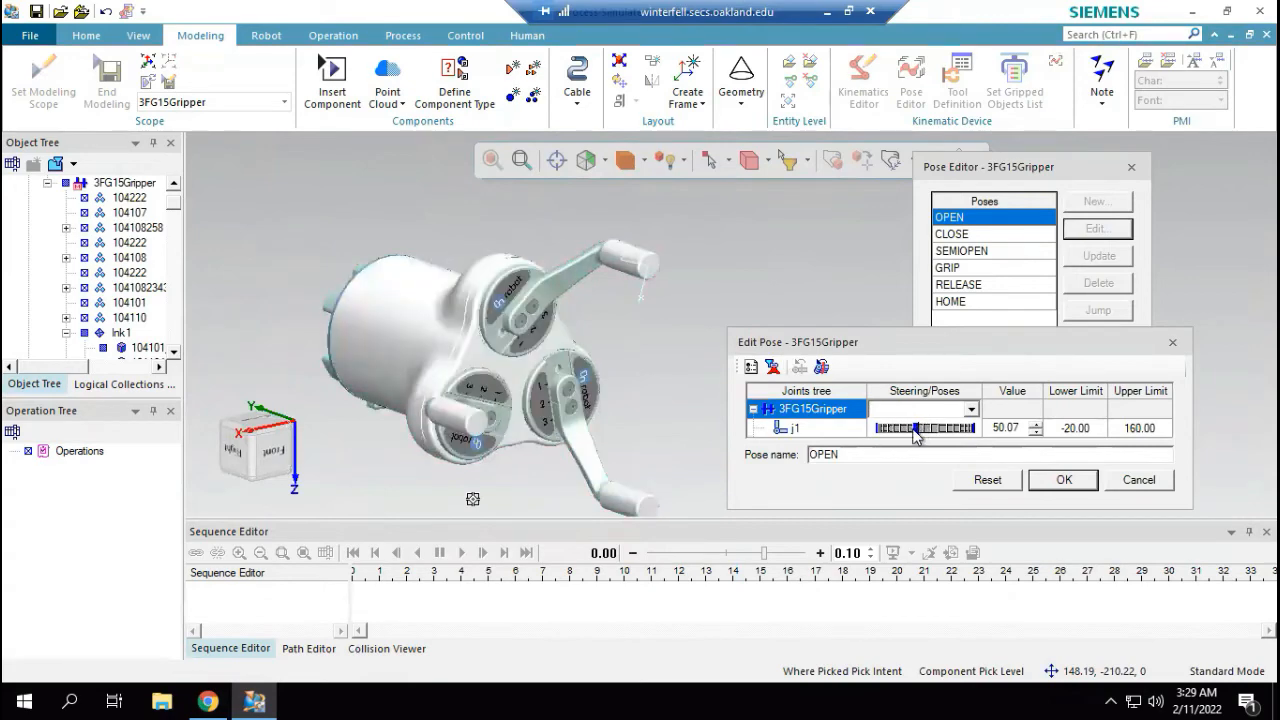
left_click_drag(915, 435, 865, 448)
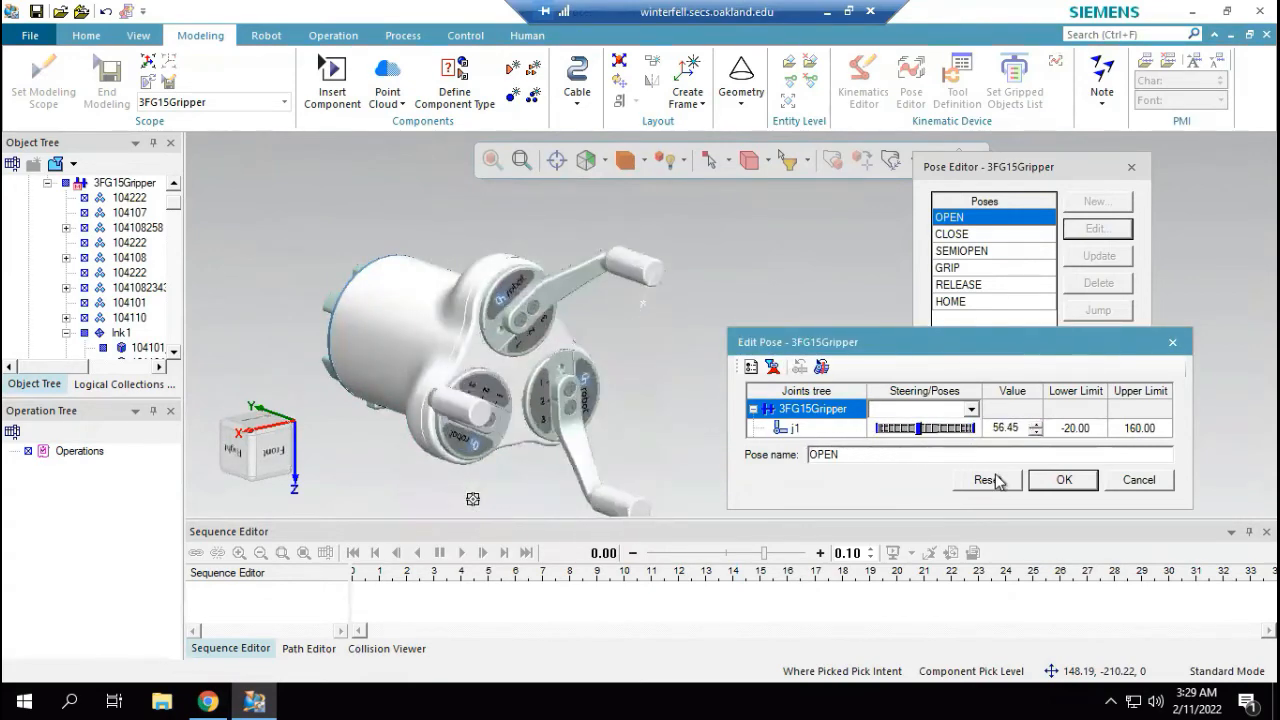
left_click(988, 480)
left_click(1130, 481)
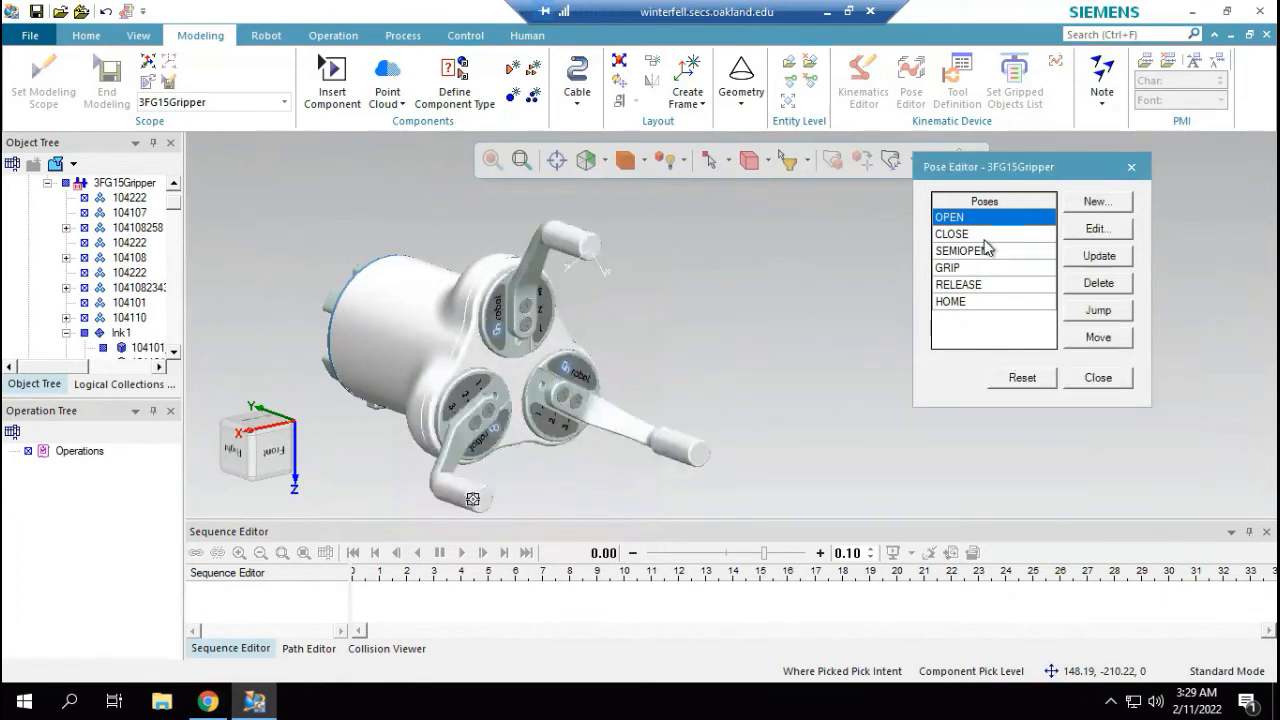
Step: Edit the OPEN pose so that joint j1 is at -20, and accept it
left_click(965, 237)
left_click(966, 251)
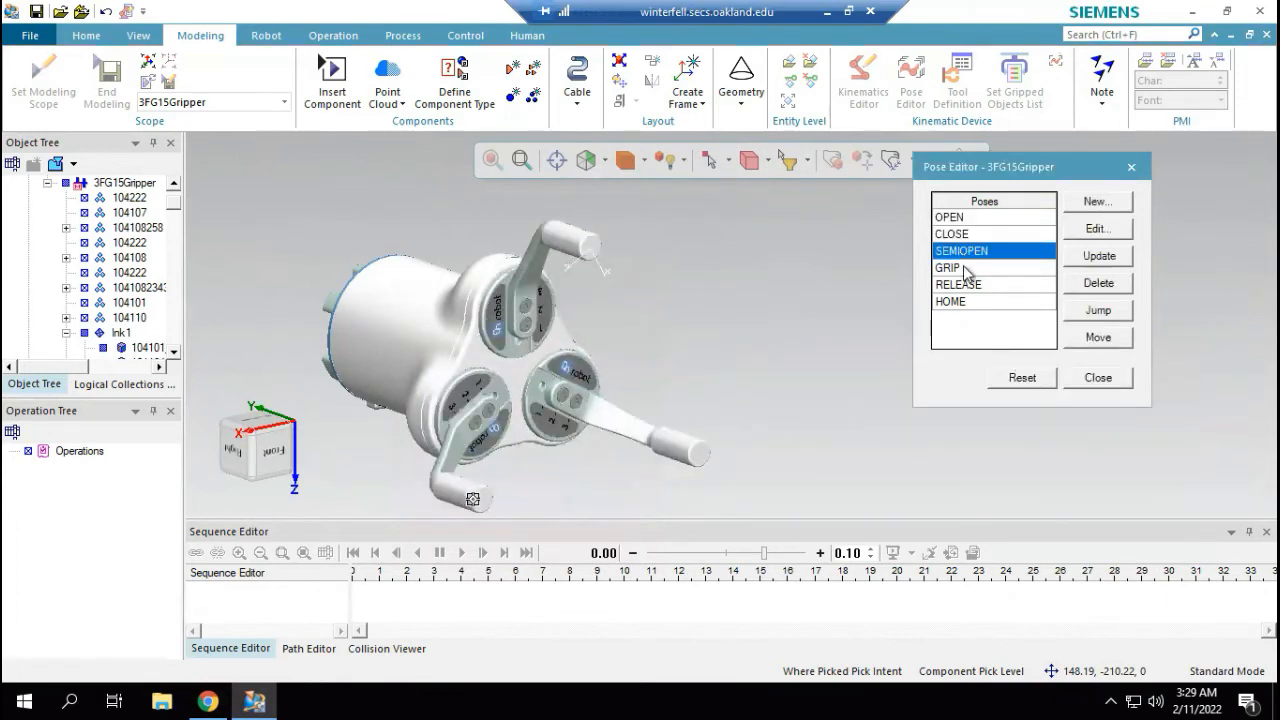
left_click(961, 270)
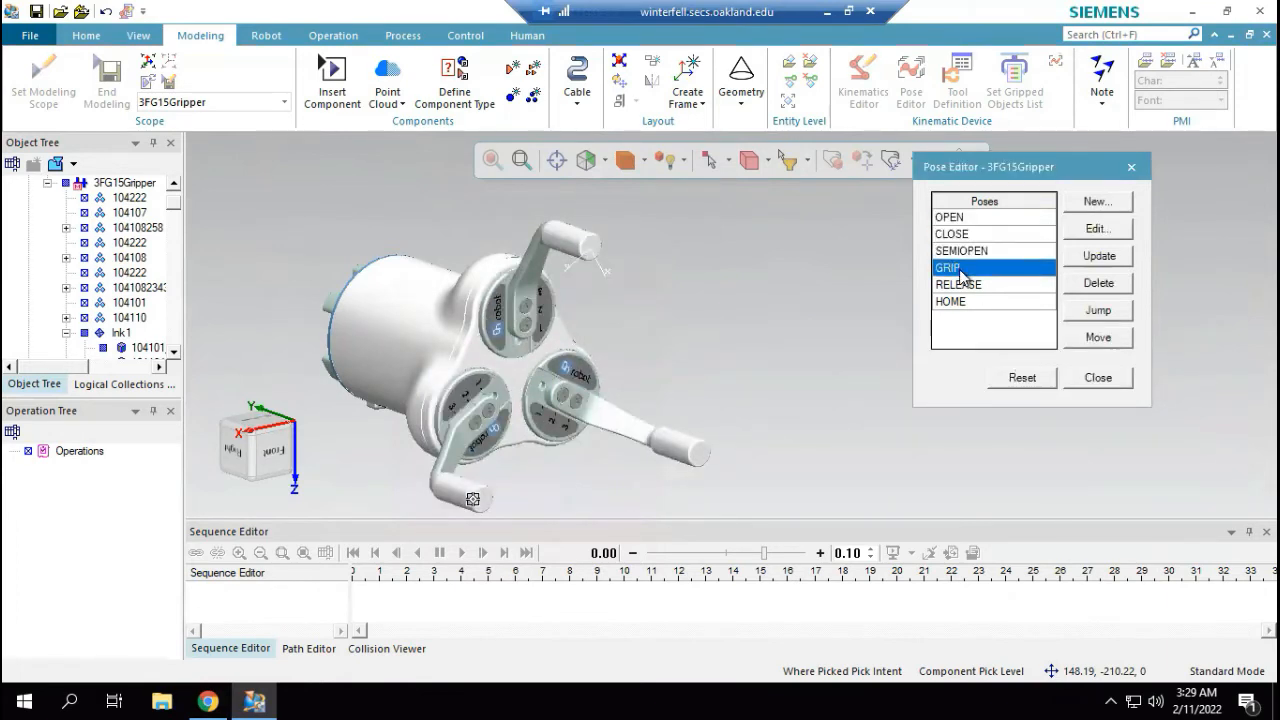
left_click(963, 219)
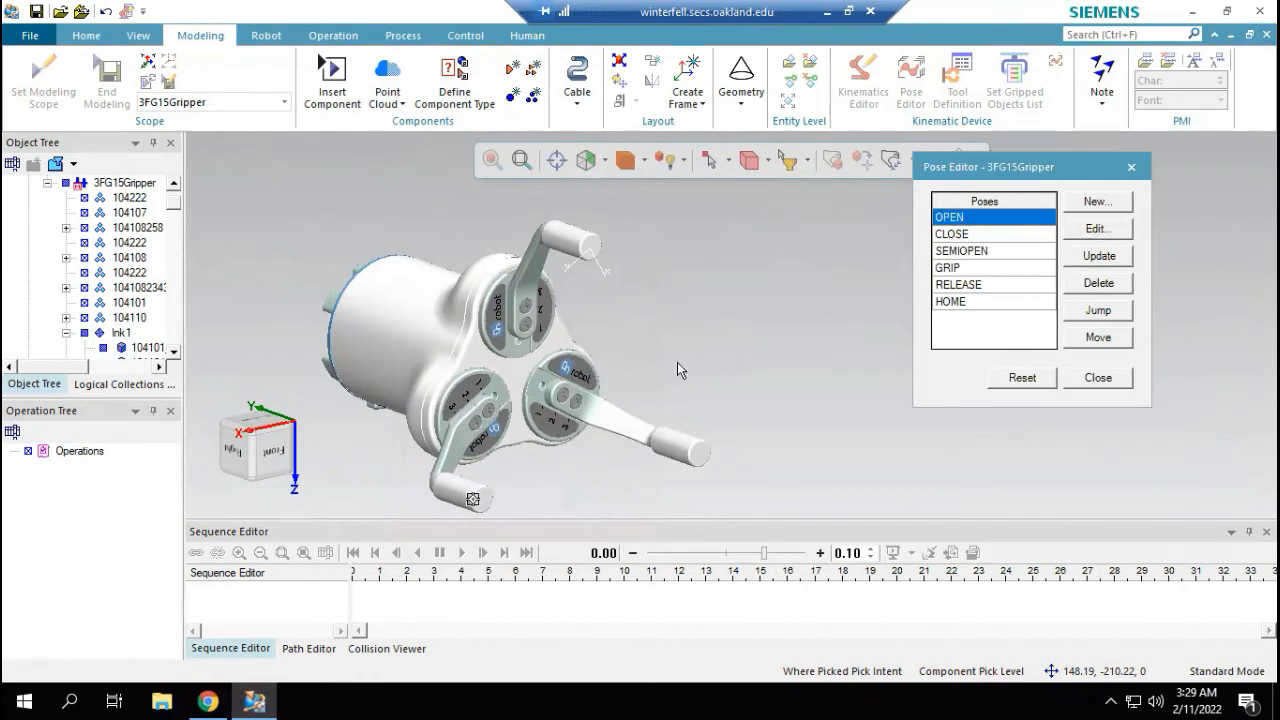
left_click(1099, 231)
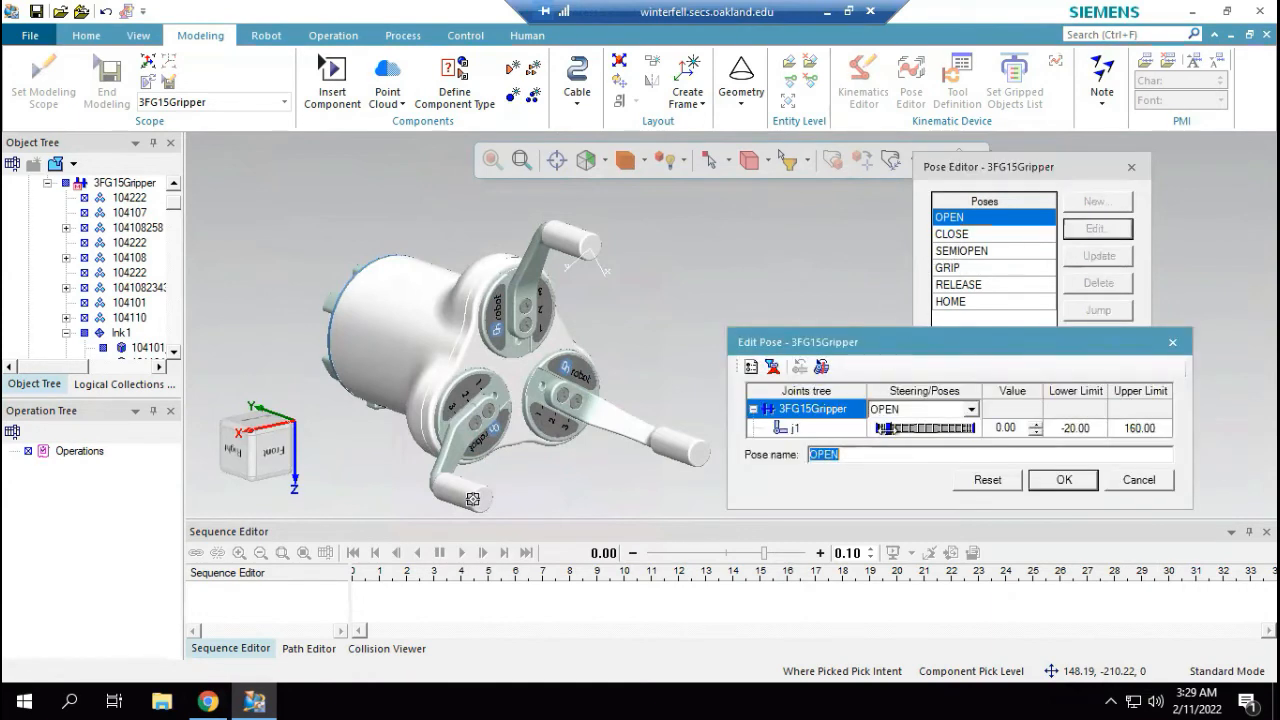
left_click_drag(888, 429, 797, 438)
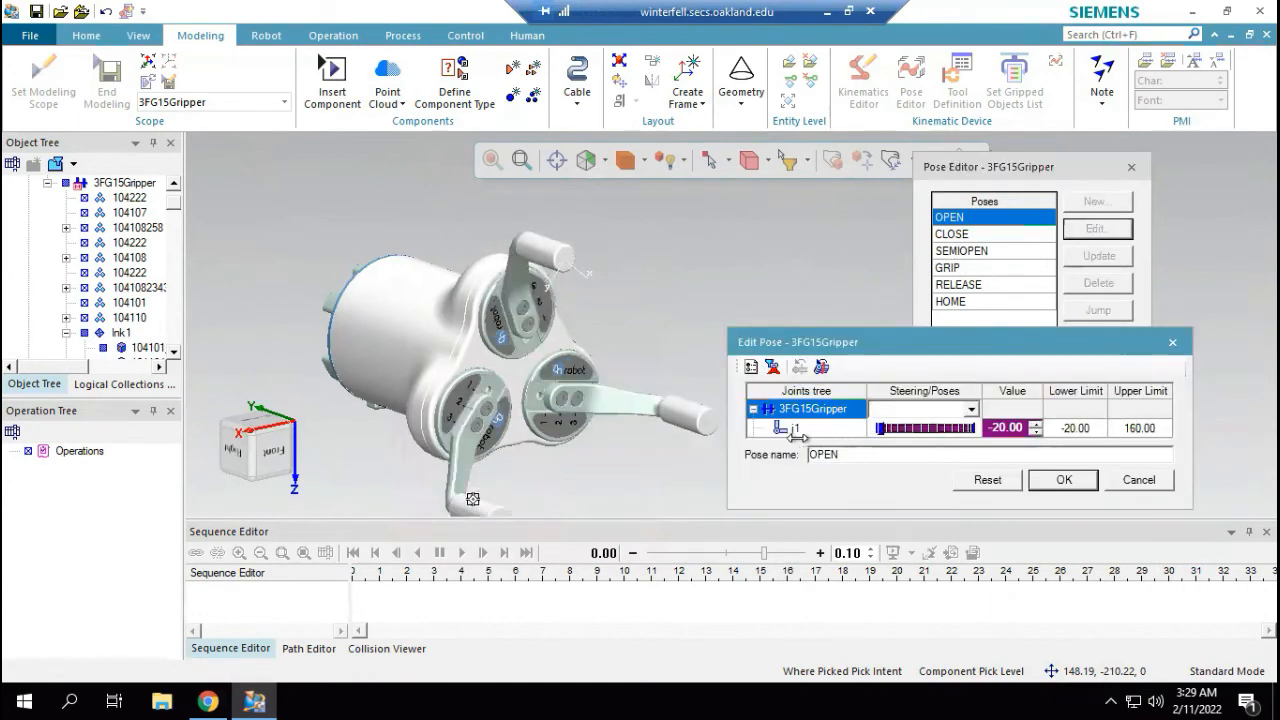
left_click(1065, 481)
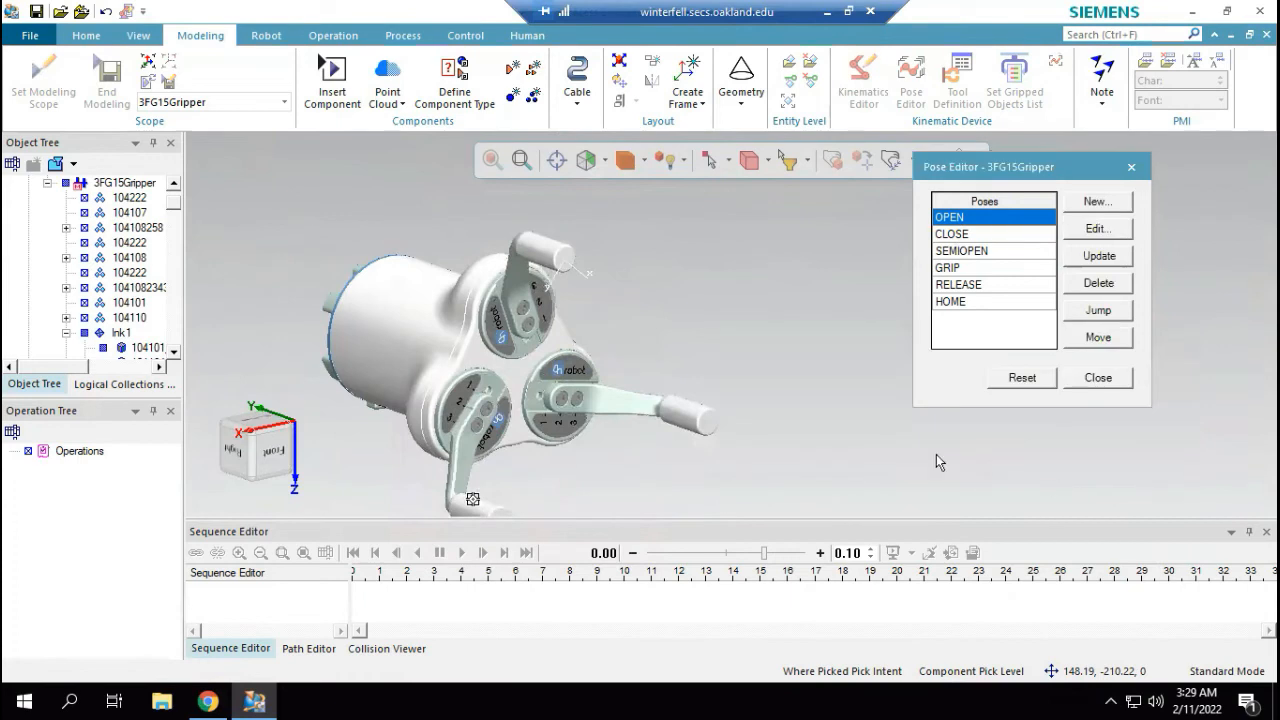
Step: Edit the CLOSE pose by jogging joint j1 until the fingers fold inward at about 116, and accept it
double_click(966, 236)
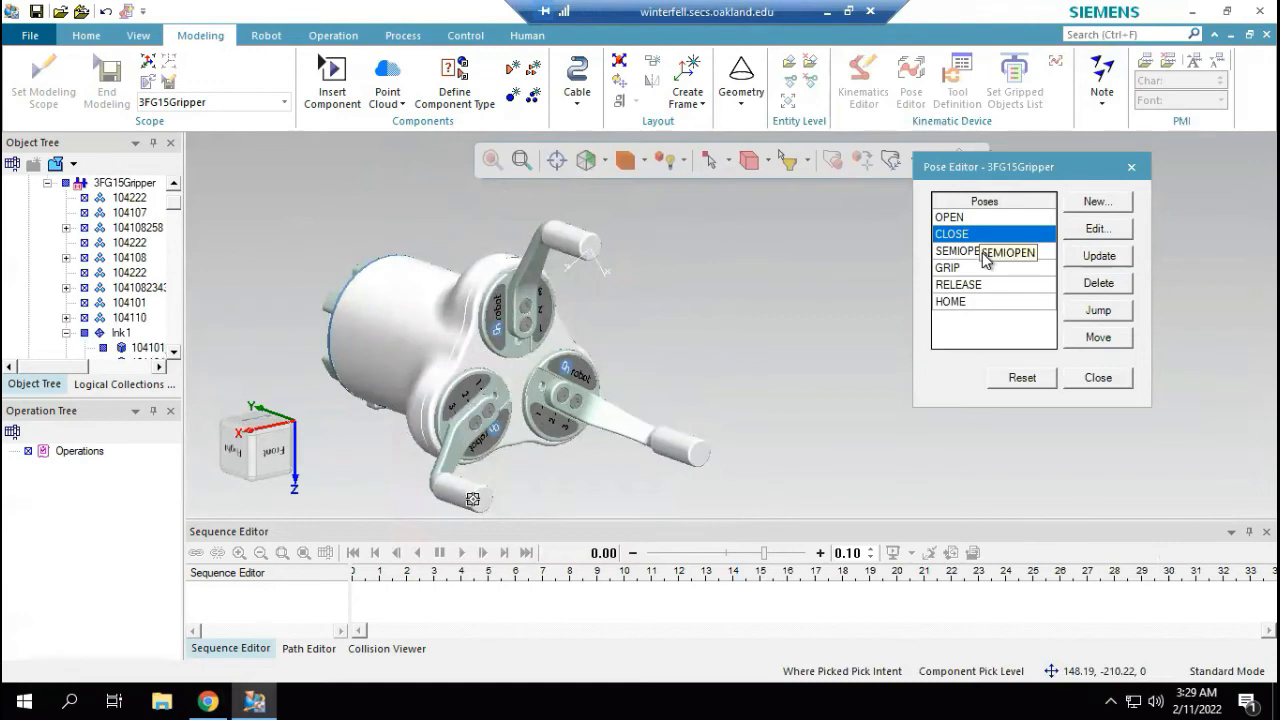
left_click(1098, 229)
left_click_drag(887, 428, 980, 438)
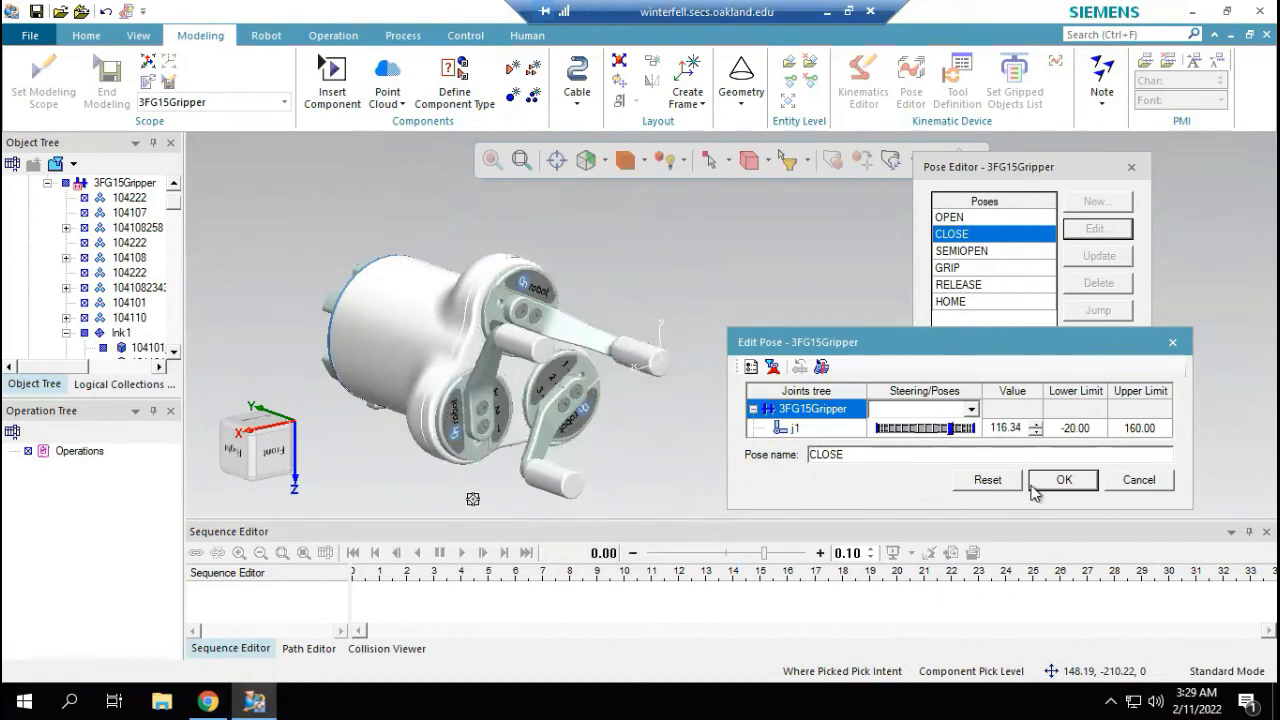
left_click(1066, 481)
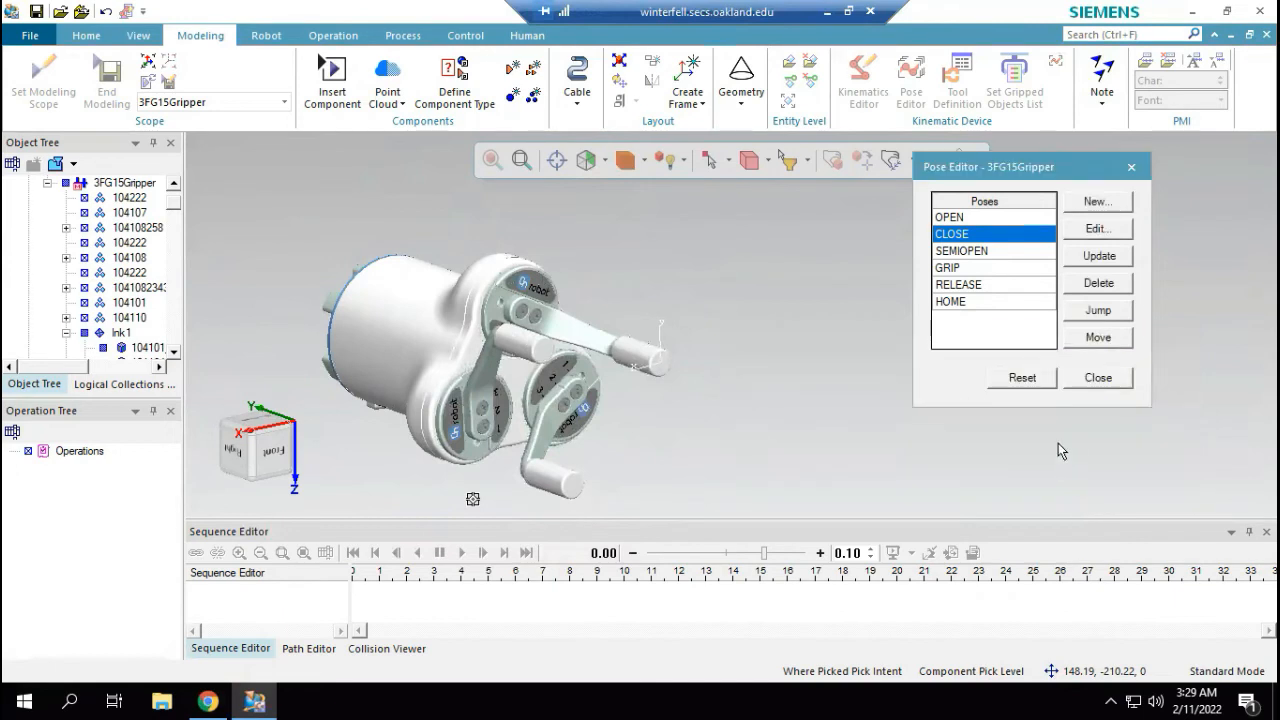
Step: Edit the GRIP pose so that joint j1 is at about 121, accept it, and leave the pose editing
left_click(962, 268)
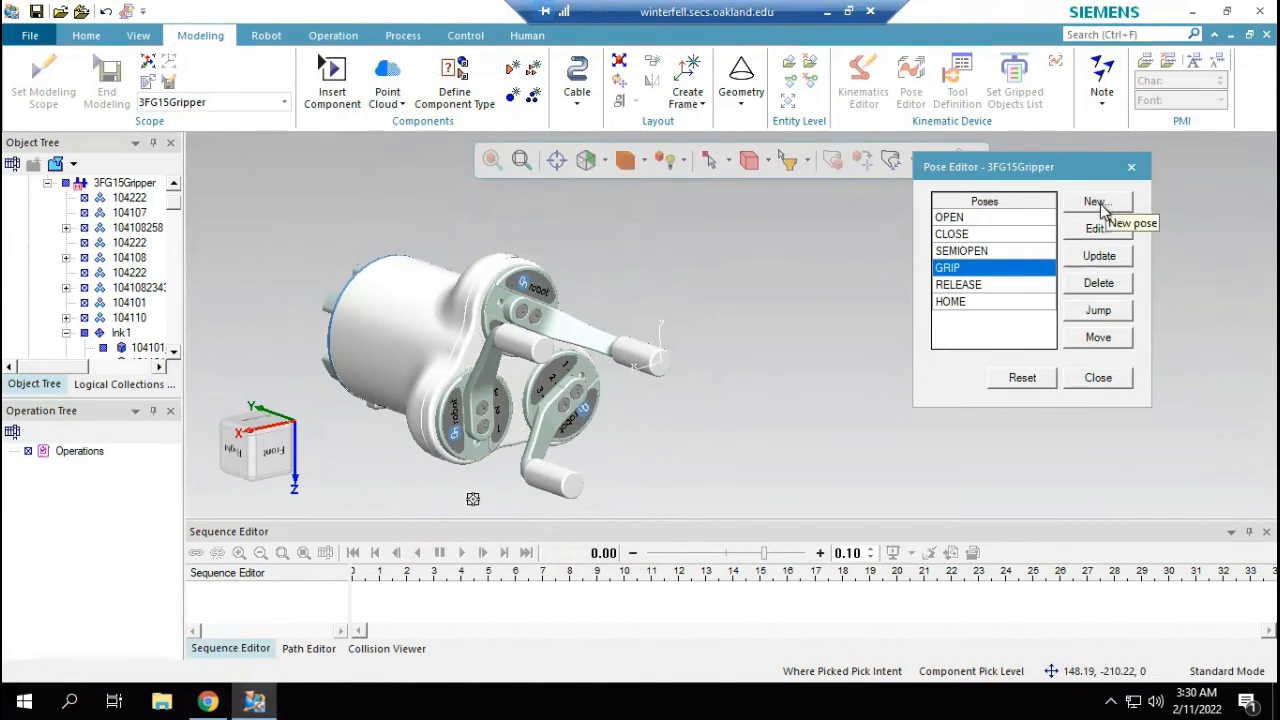
left_click(1096, 228)
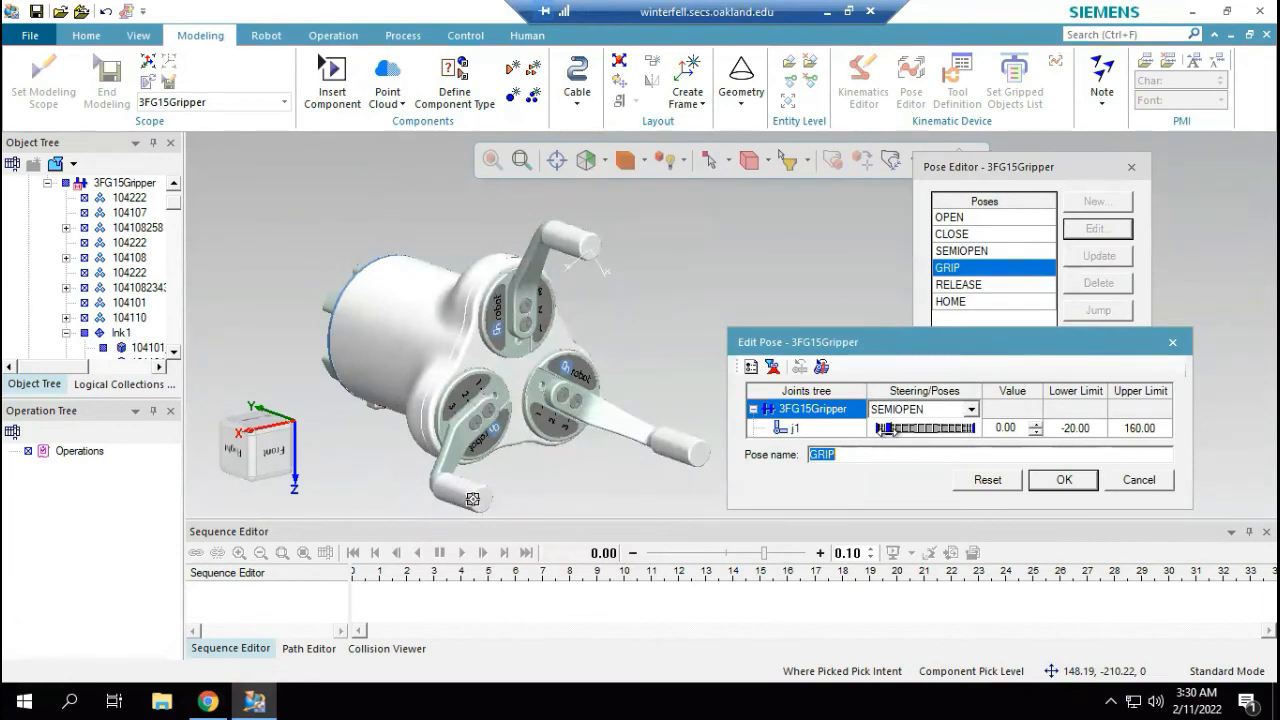
left_click_drag(886, 428, 980, 446)
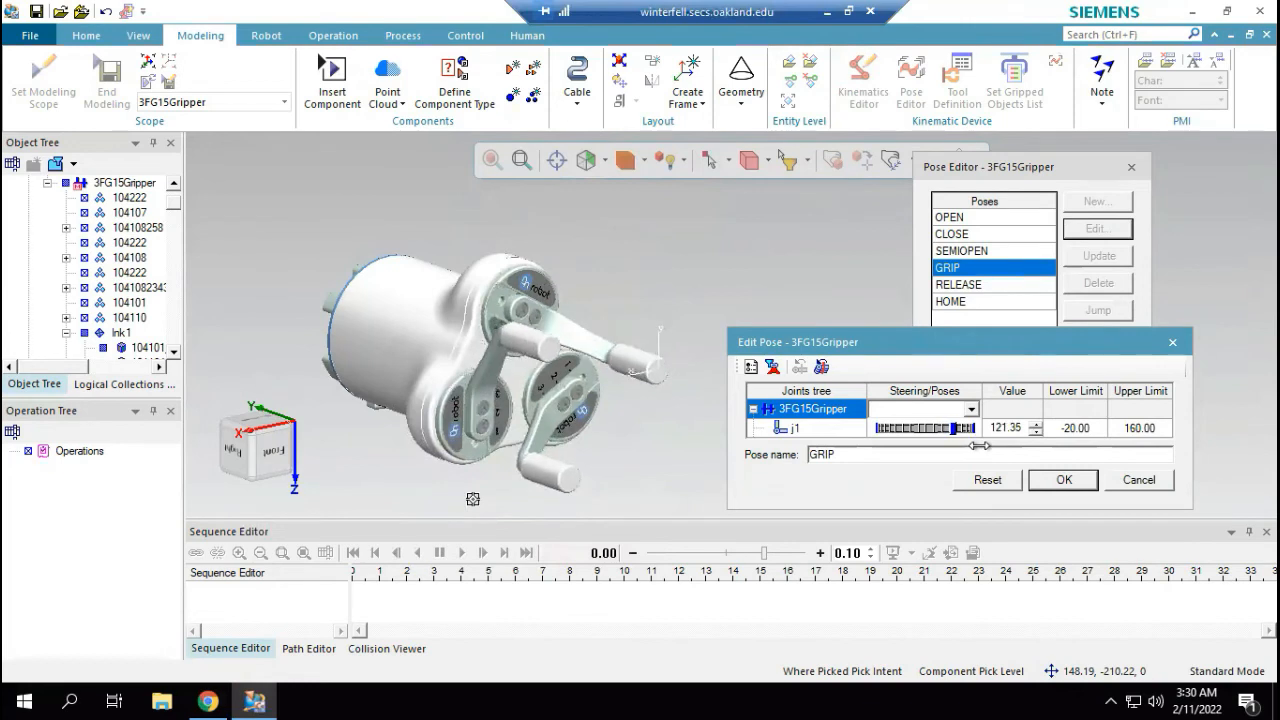
left_click(1064, 480)
left_click(1098, 377)
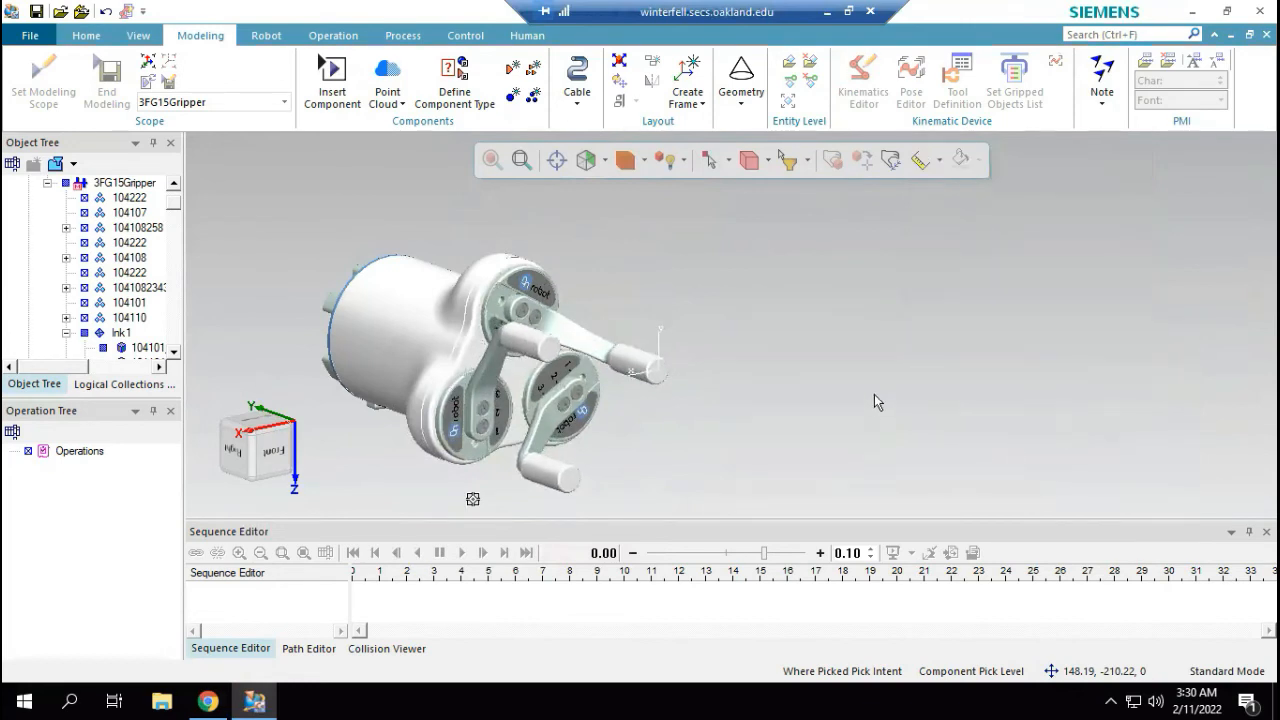
Step: Examine the gripper's housing and its three folded fingers from the side and front, both up close and from farther away
scroll(940, 323, "down", 3)
scroll(783, 320, "up", 2)
middle_click_drag(783, 320, 857, 323)
scroll(543, 351, "up", 1)
scroll(546, 354, "down", 2)
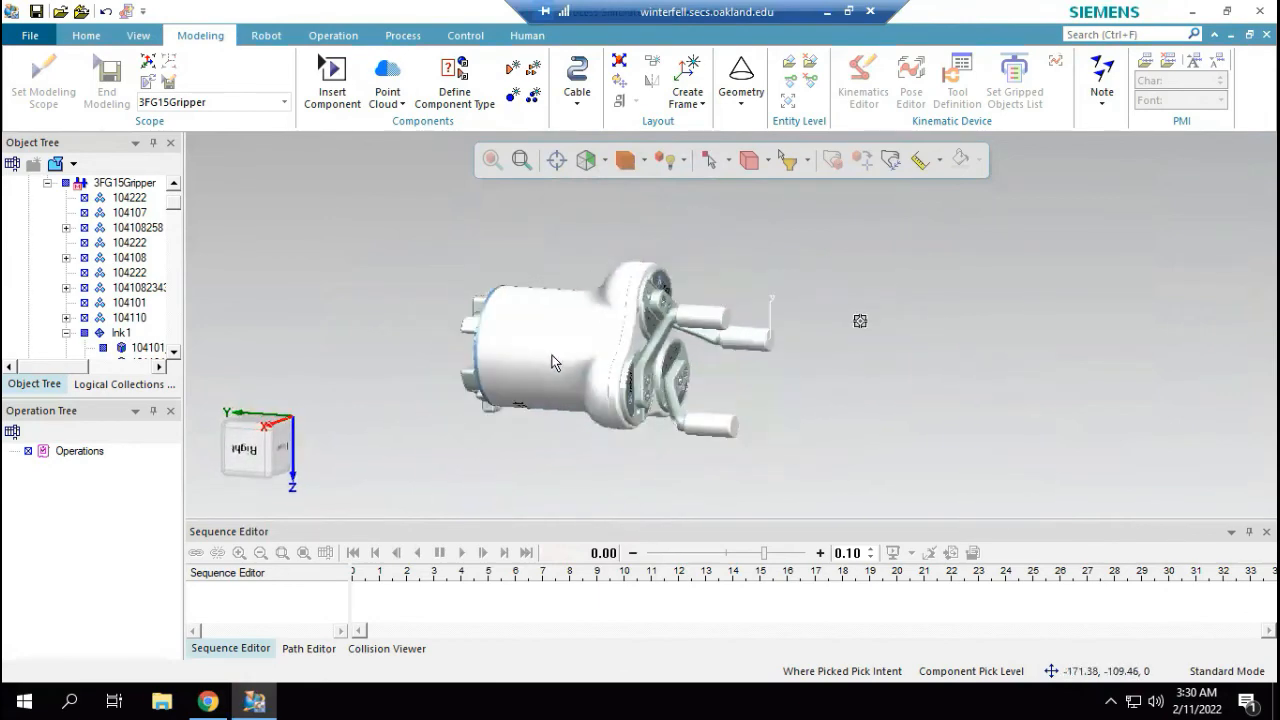
scroll(691, 340, "up", 1)
middle_click_drag(746, 326, 549, 341)
scroll(715, 368, "up", 2)
scroll(715, 370, "down", 3)
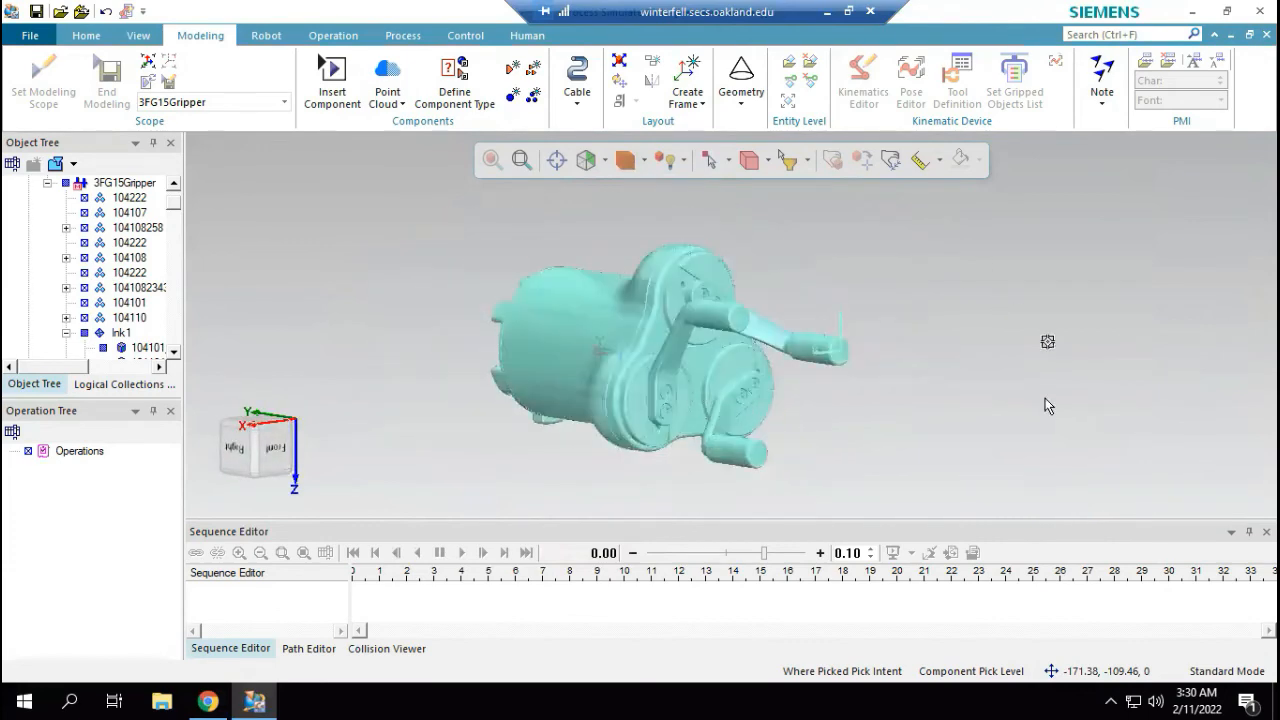
scroll(720, 420, "up", 2)
scroll(745, 405, "down", 3)
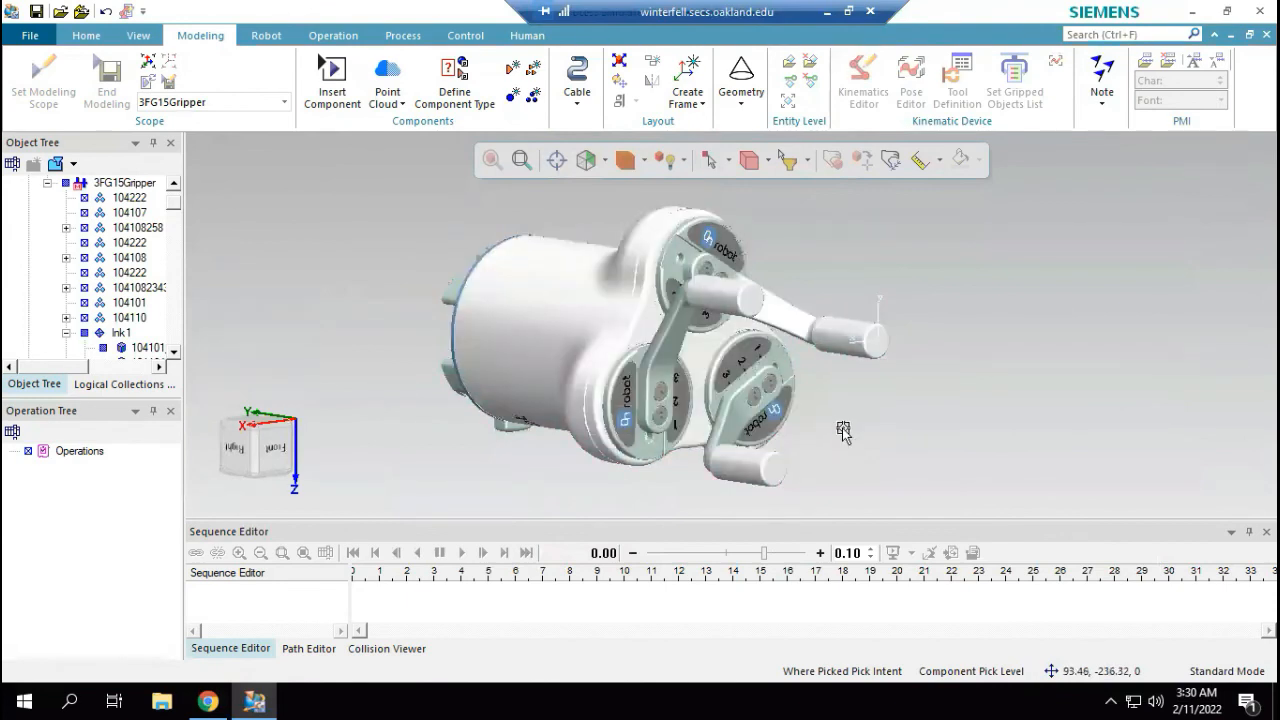
left_click(765, 427)
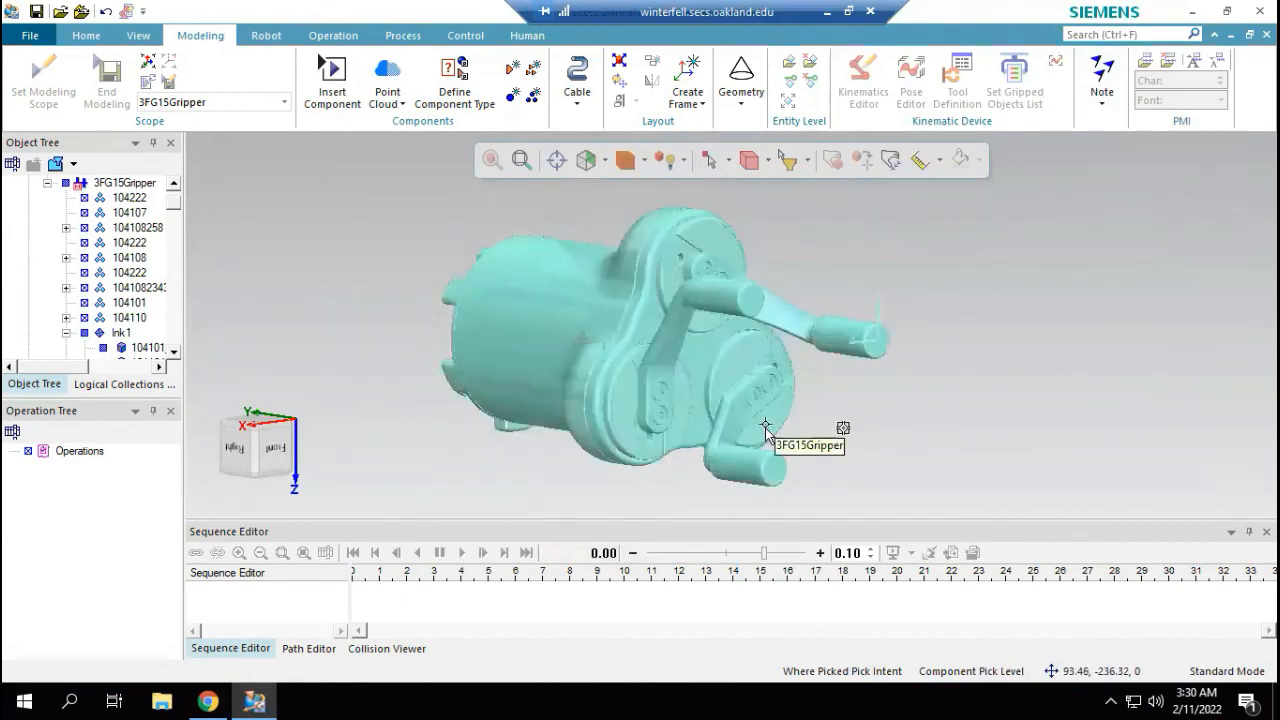
left_click(861, 441)
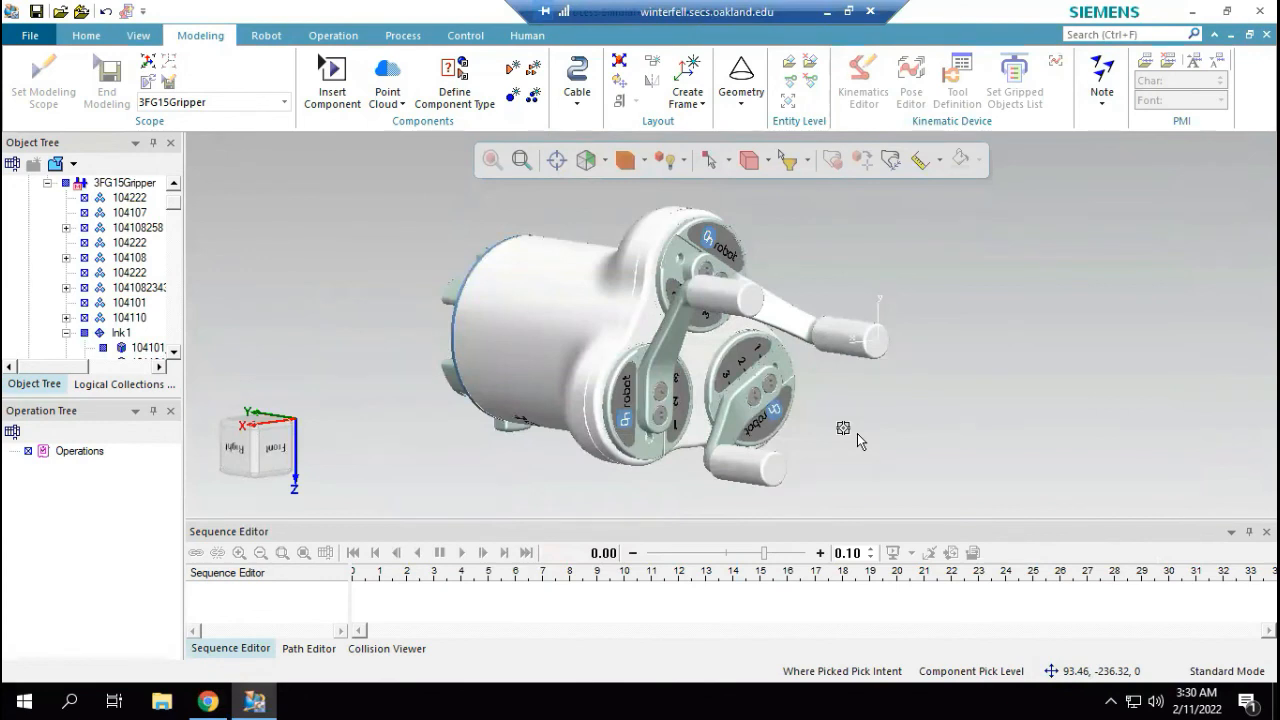